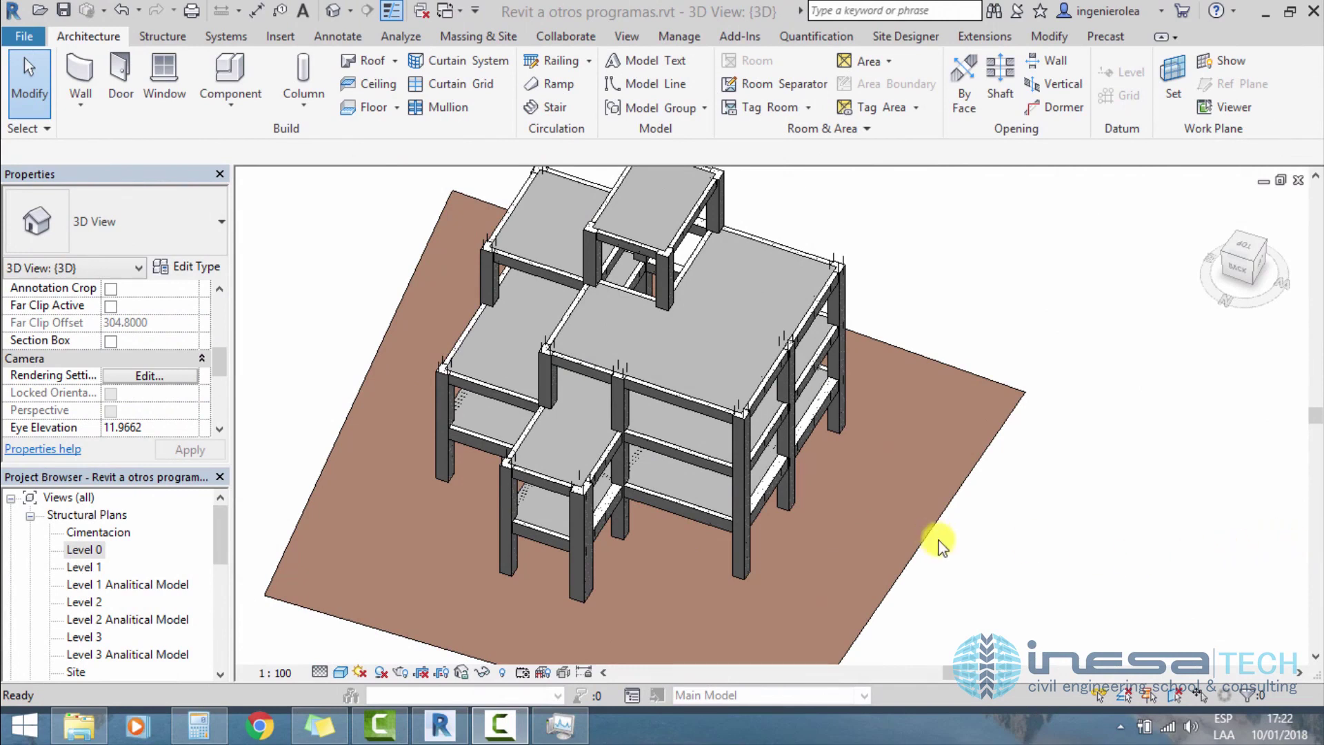
Step: Pan around the concrete frame building in 3D, then open the Level 0 structural plan
click(825, 448)
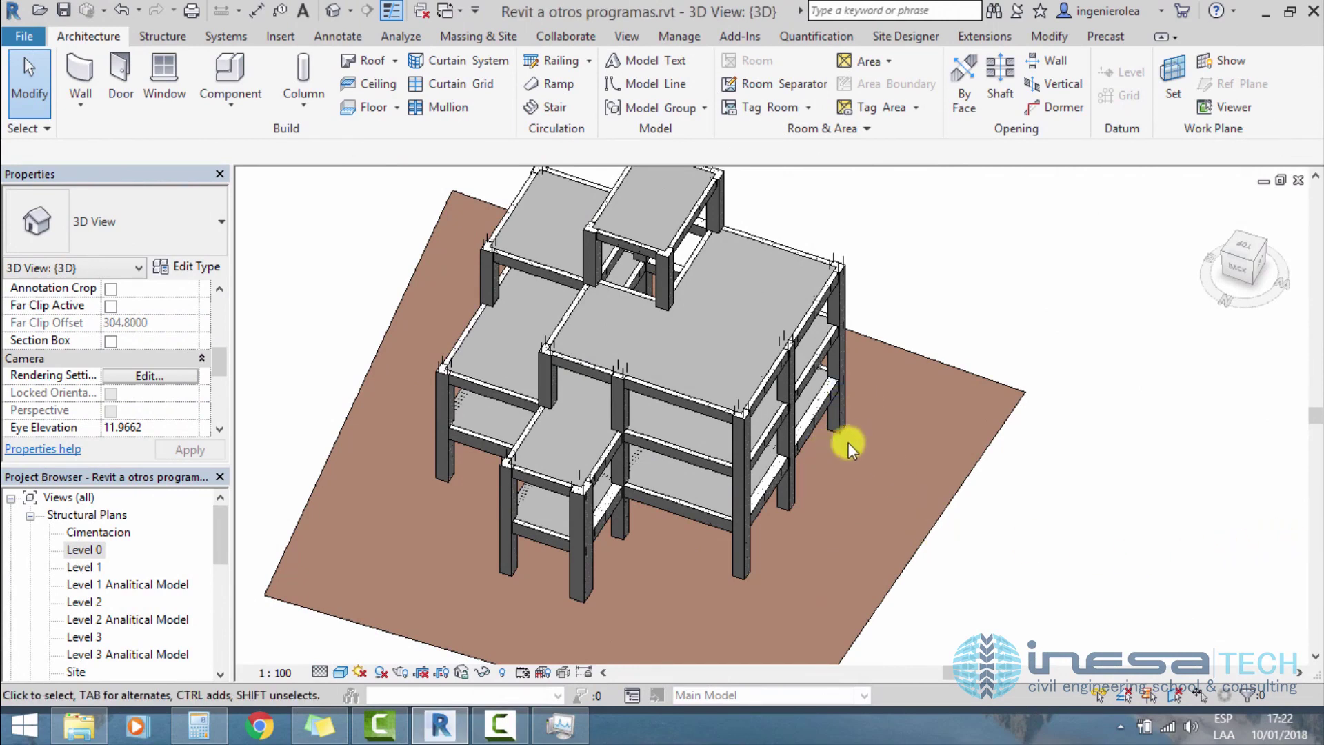
middle_drag(836, 457, 887, 370)
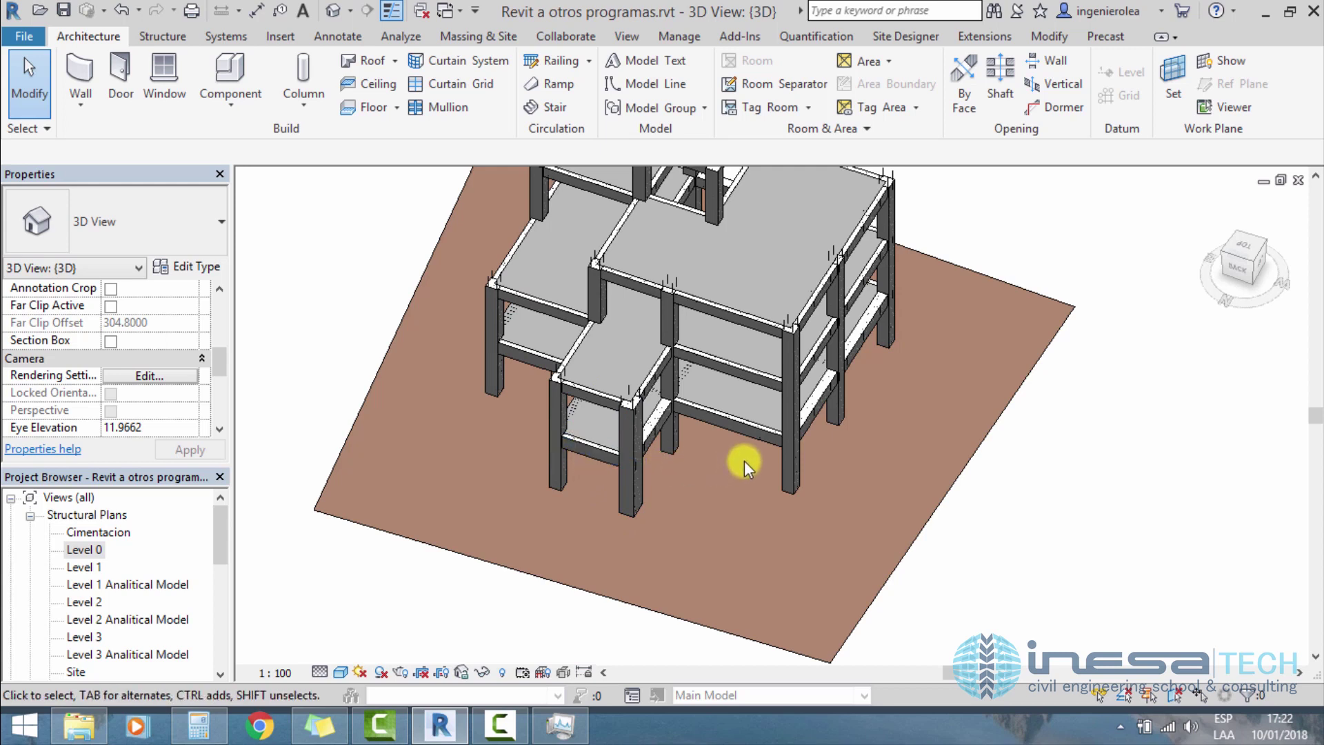
mouse_move(743, 462)
middle_down()
mouse_move(714, 567)
mouse_move(728, 570)
middle_up()
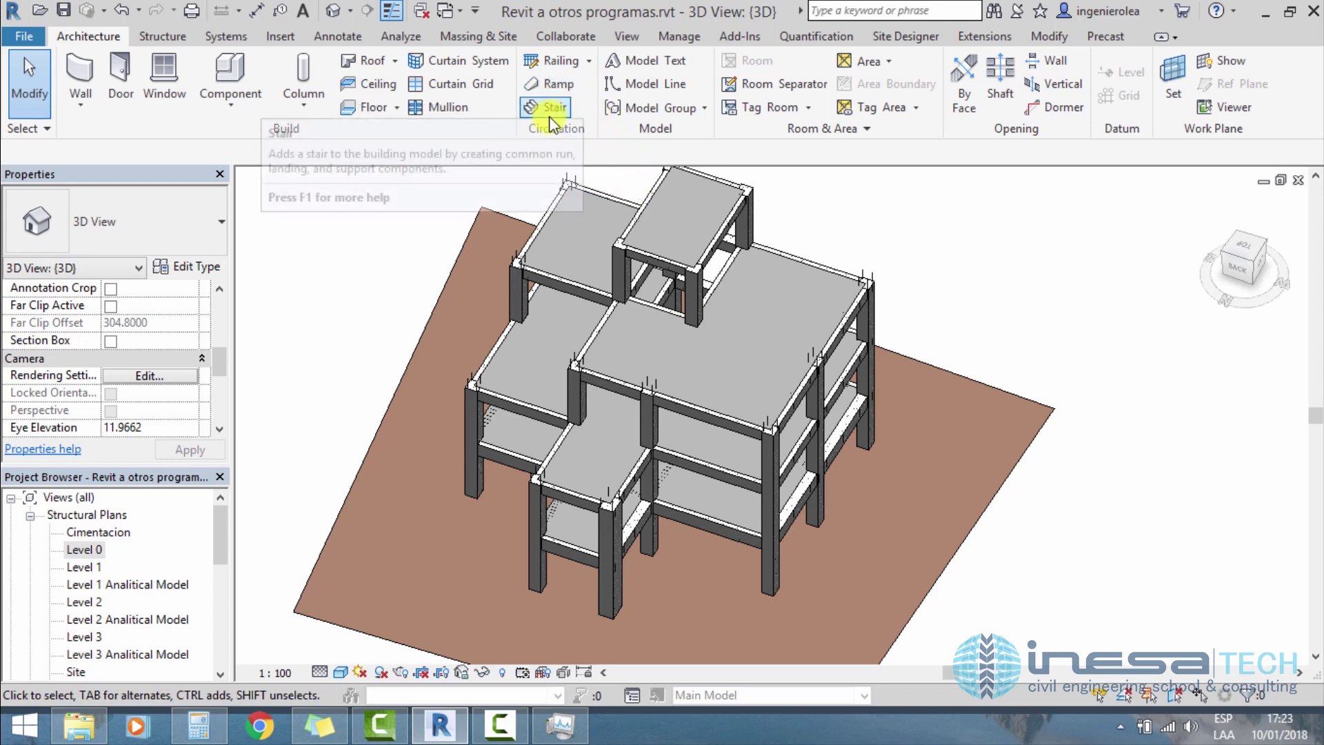
middle_drag(561, 399, 517, 335)
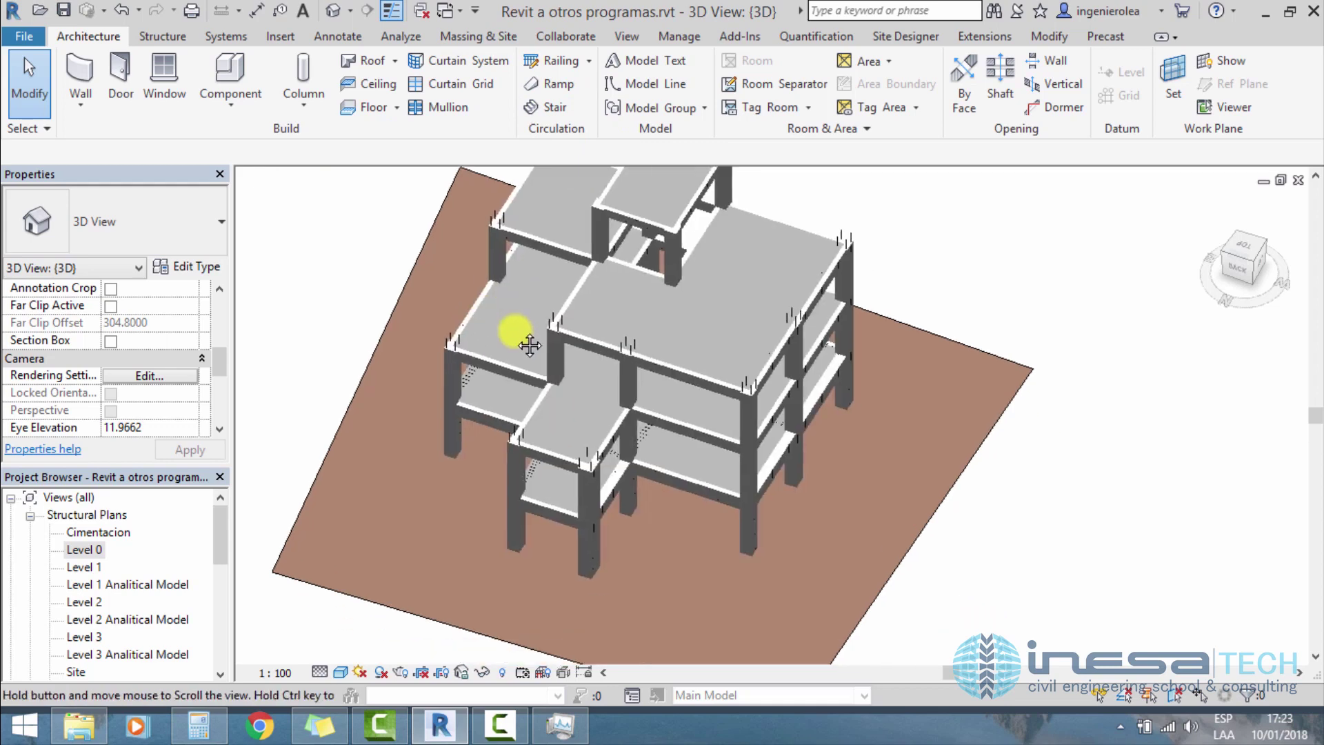
double_click(73, 544)
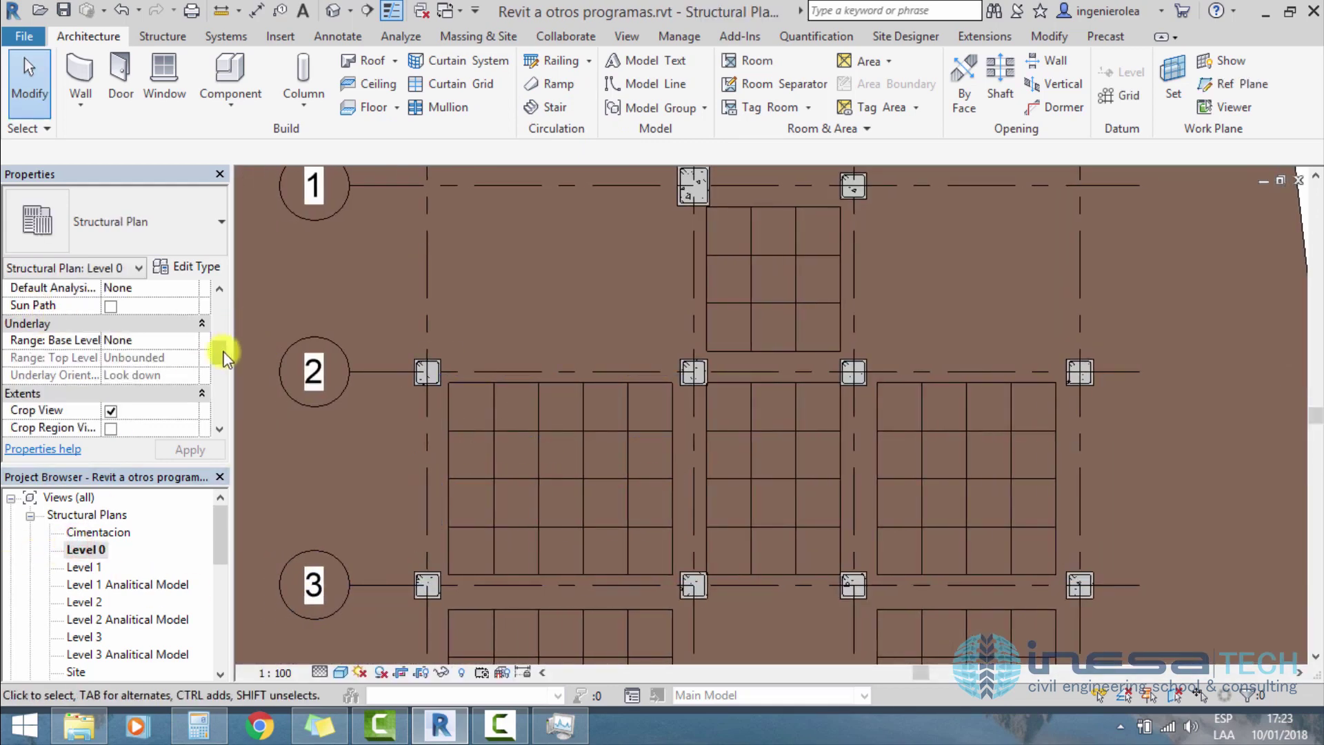
Step: Set the Level 0 view range Top to Level Above (Level 1) with a 1.0000 offset
mouse_move(223, 355)
mouse_down()
mouse_move(221, 391)
mouse_move(222, 378)
mouse_up()
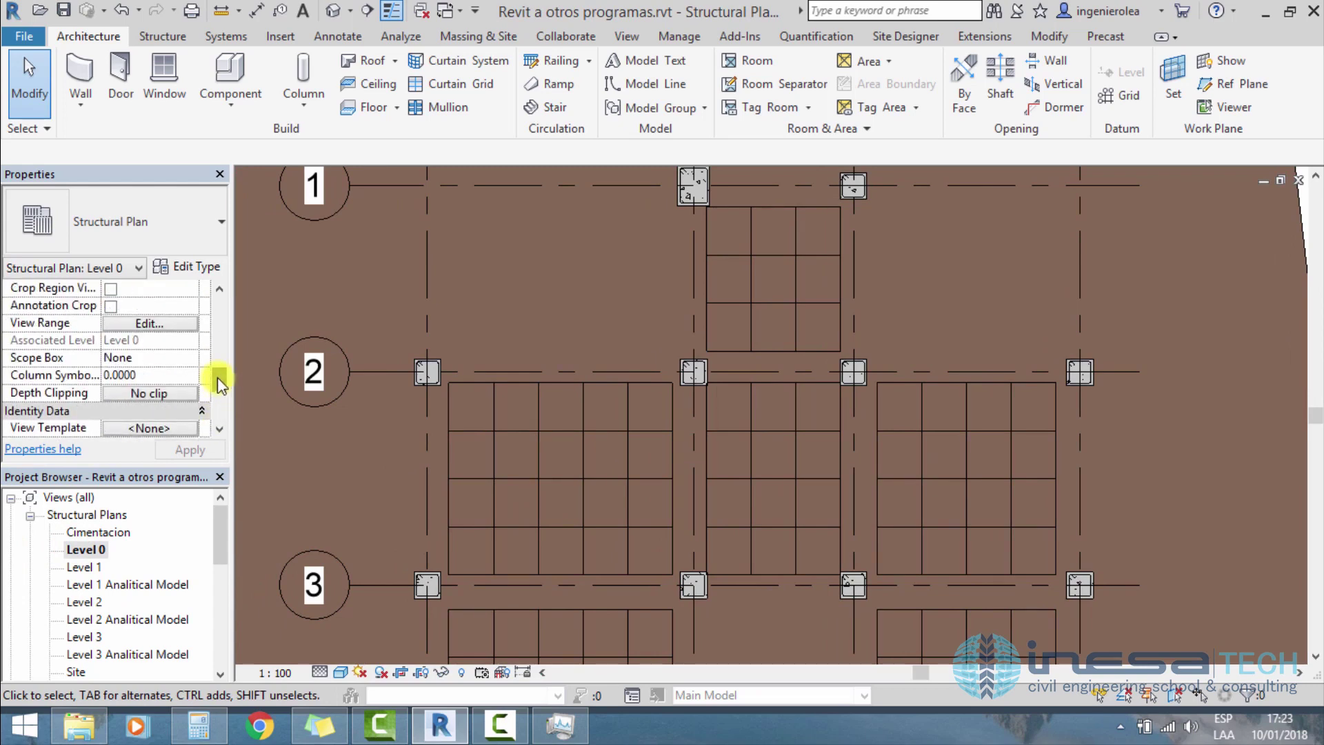
click(142, 322)
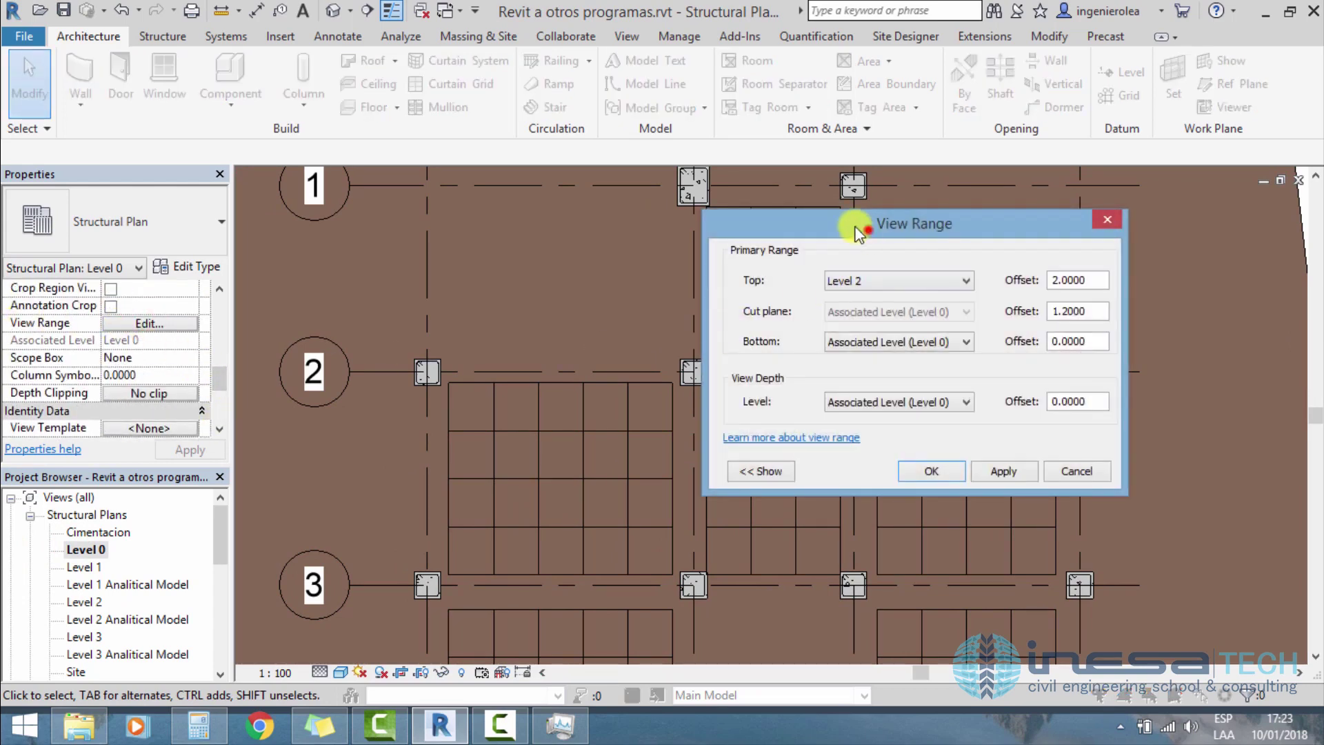
drag(857, 233, 744, 217)
click(793, 266)
click(772, 296)
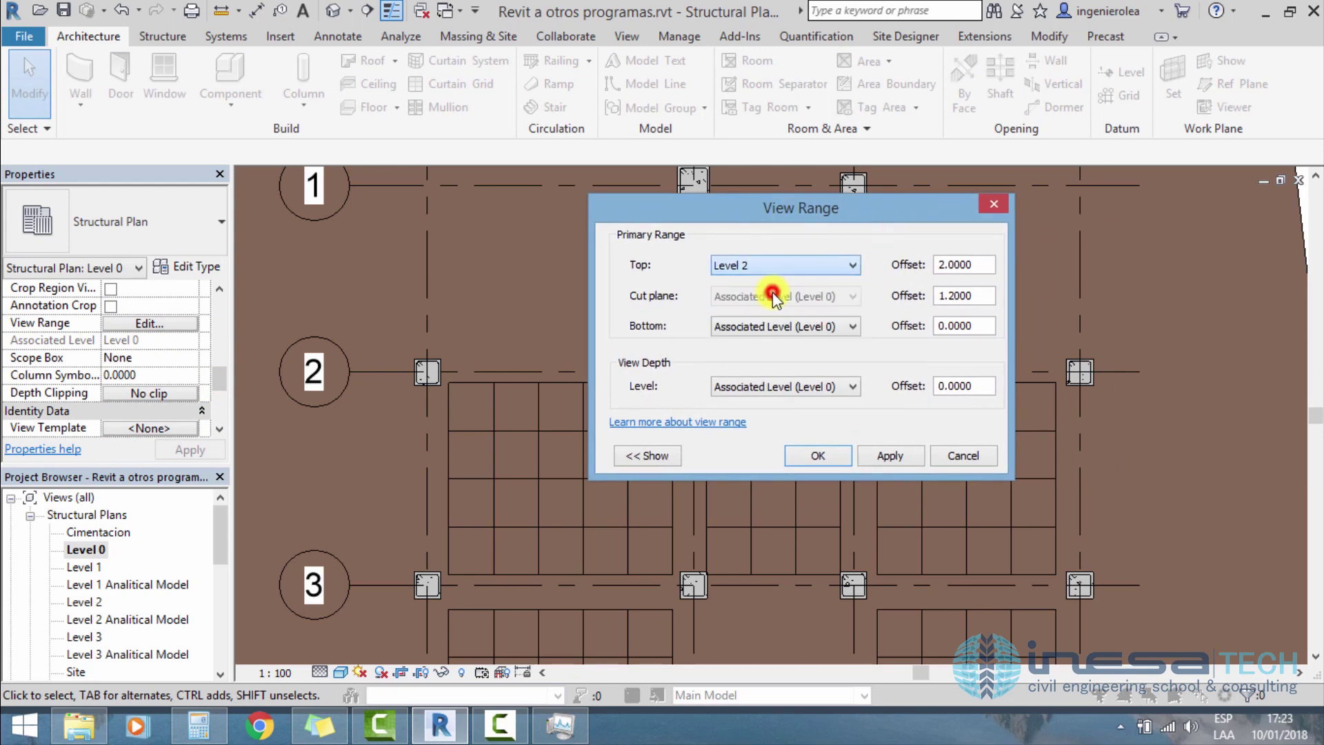
drag(986, 267, 924, 265)
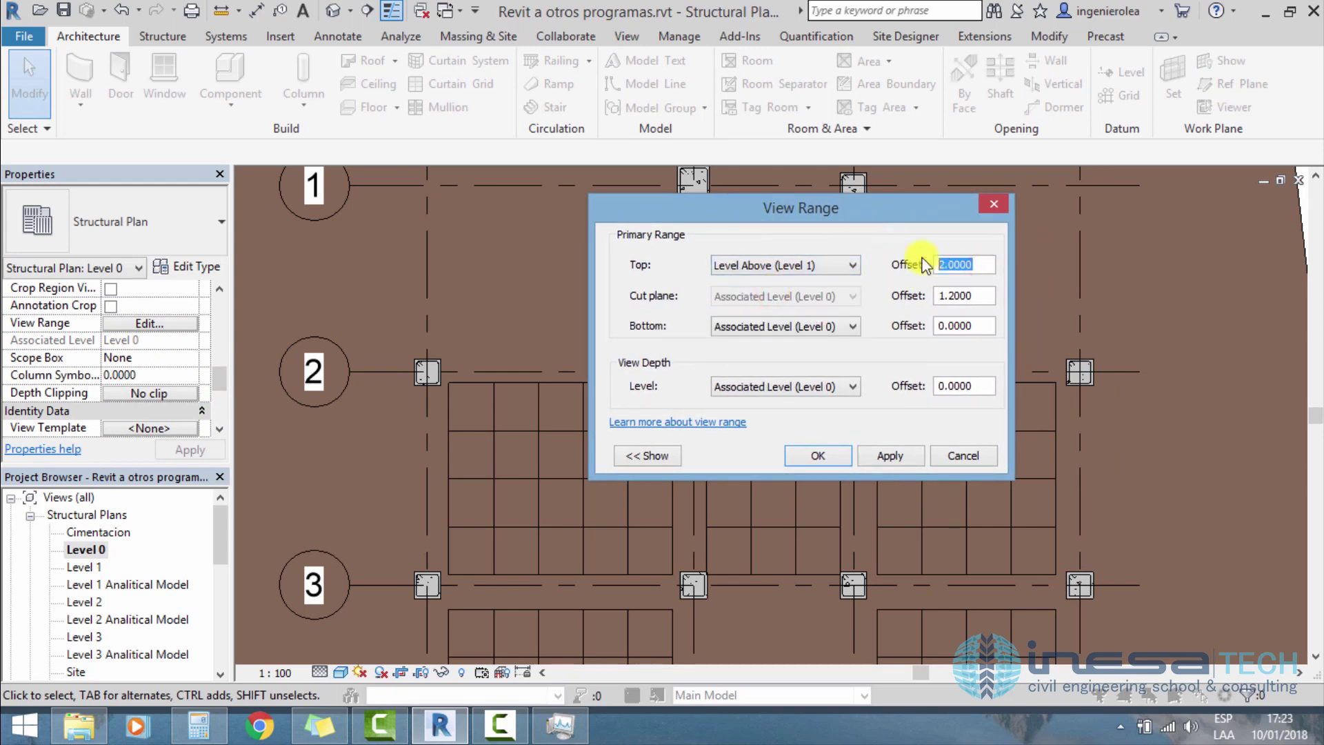
text(1)
click(990, 296)
click(833, 458)
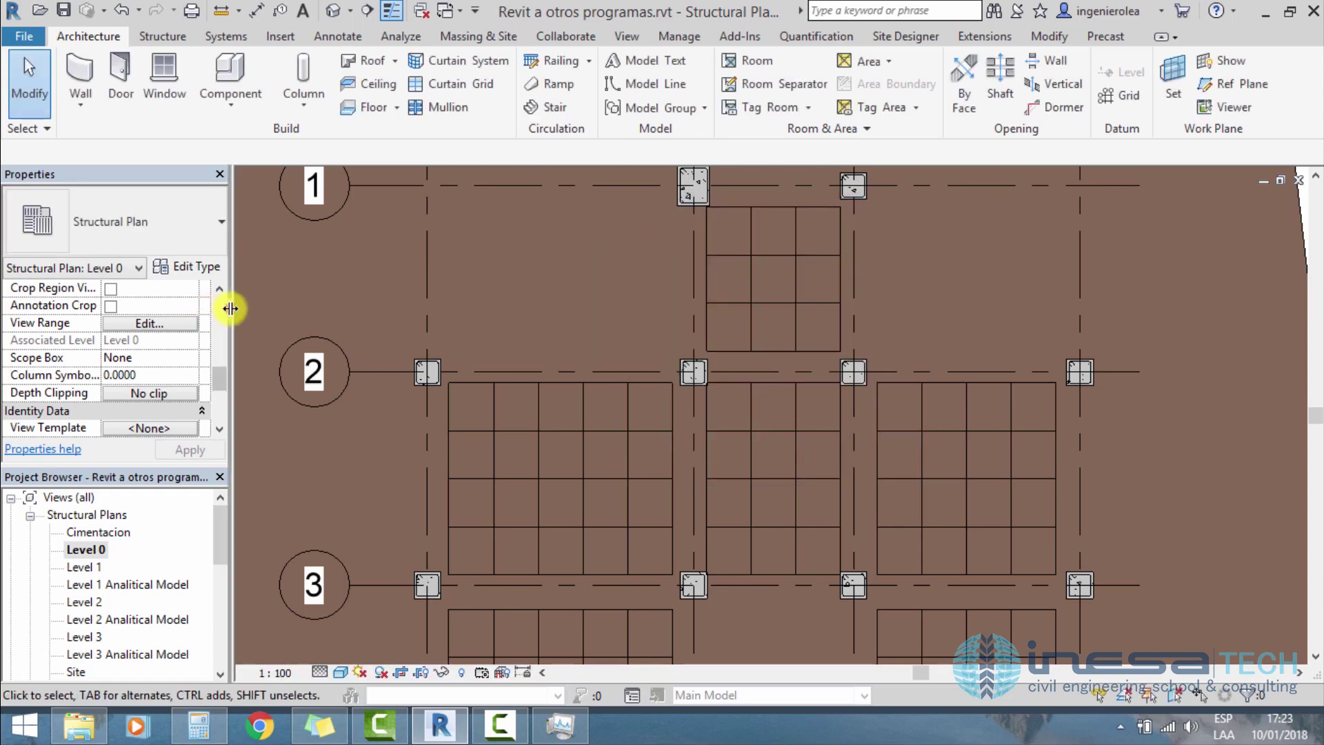
scroll(222, 309, up, 5)
scroll(220, 308, up, 5)
Step: Set the underlay range to base Level 0, top Level 1, looking down, and apply
drag(221, 308, 220, 338)
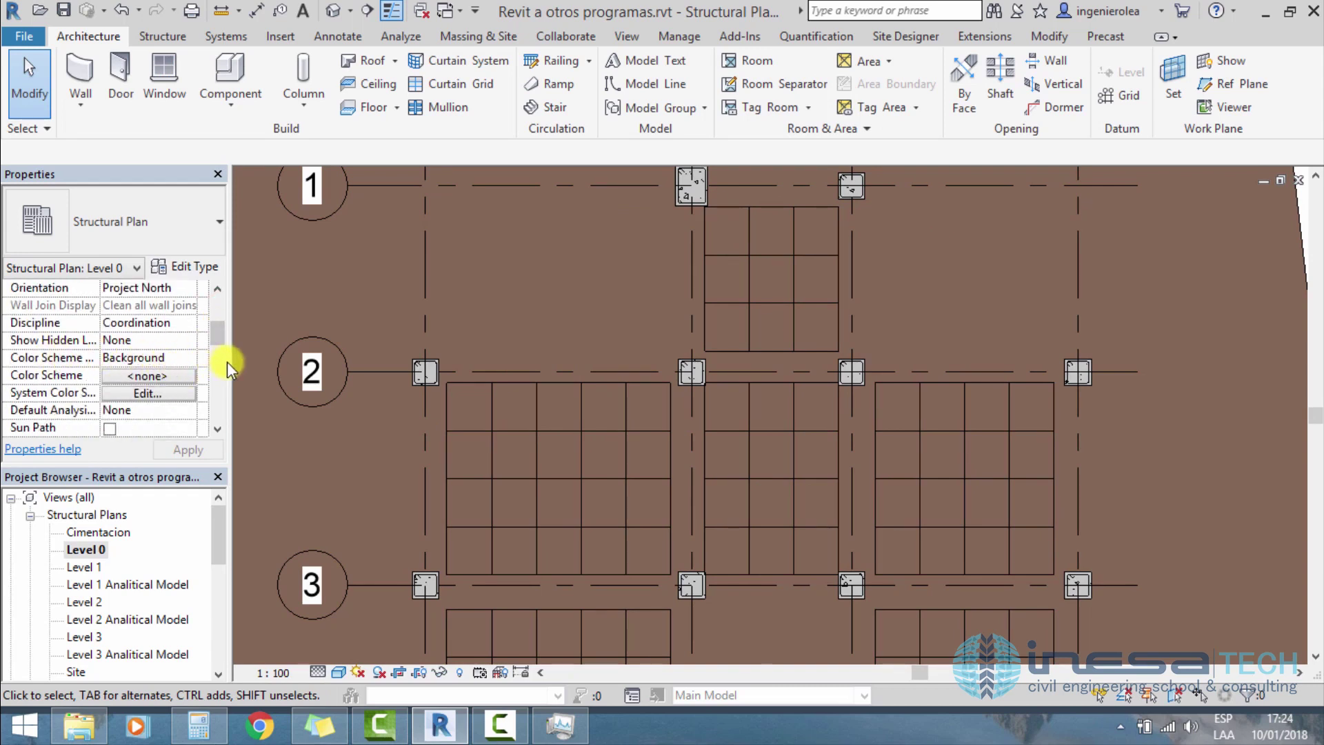
click(188, 355)
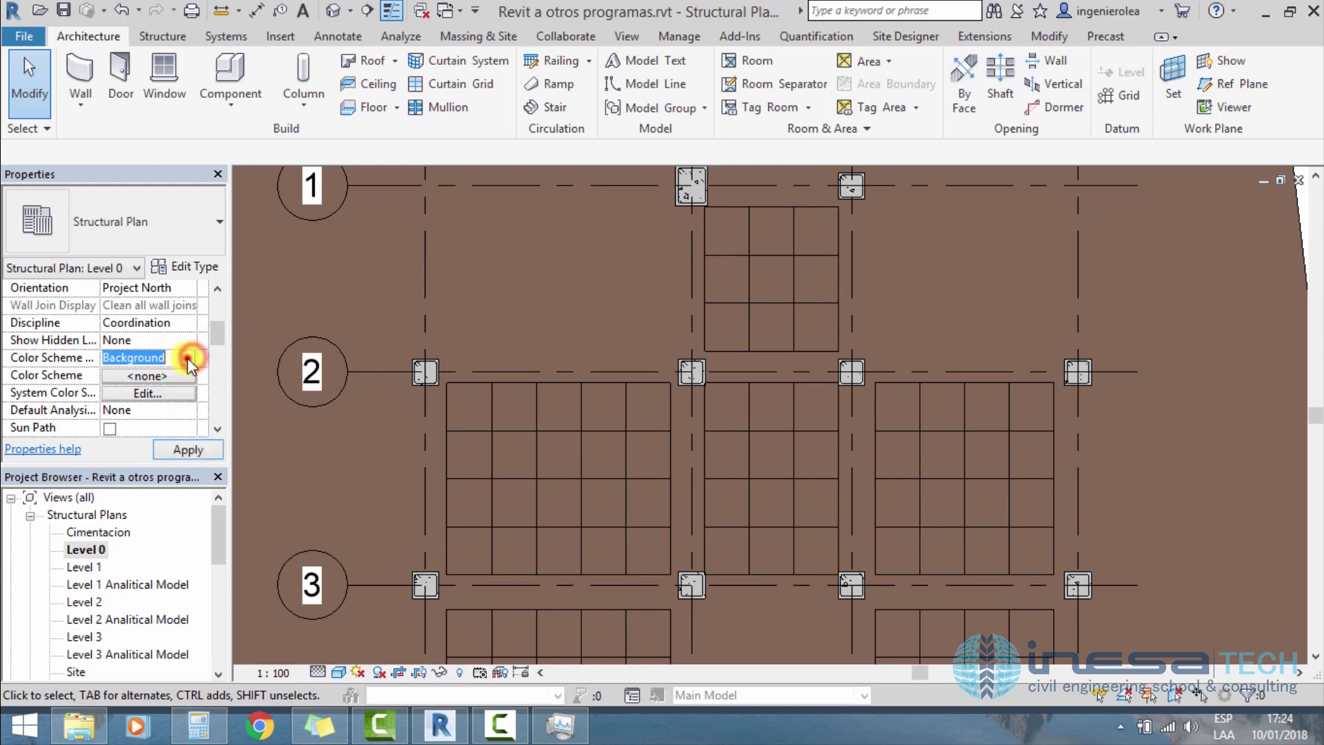
click(219, 338)
drag(219, 338, 221, 358)
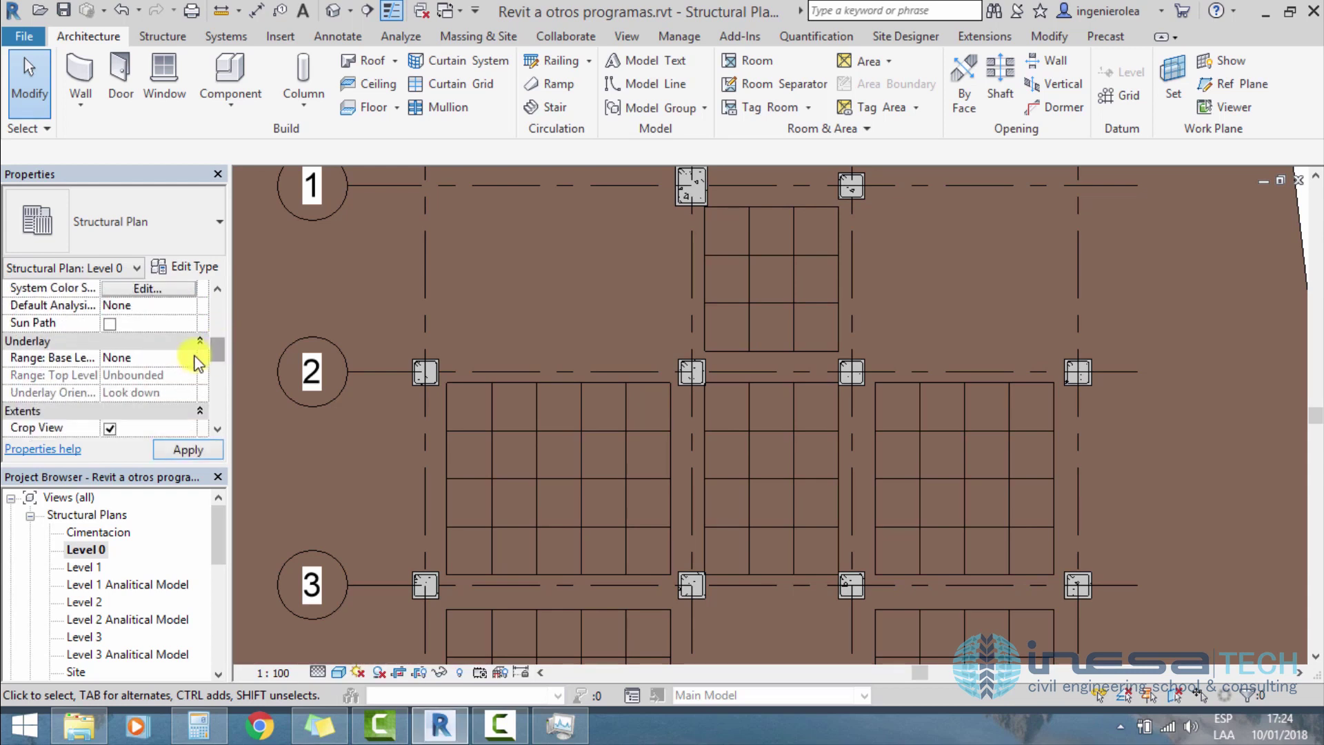
click(195, 357)
click(138, 403)
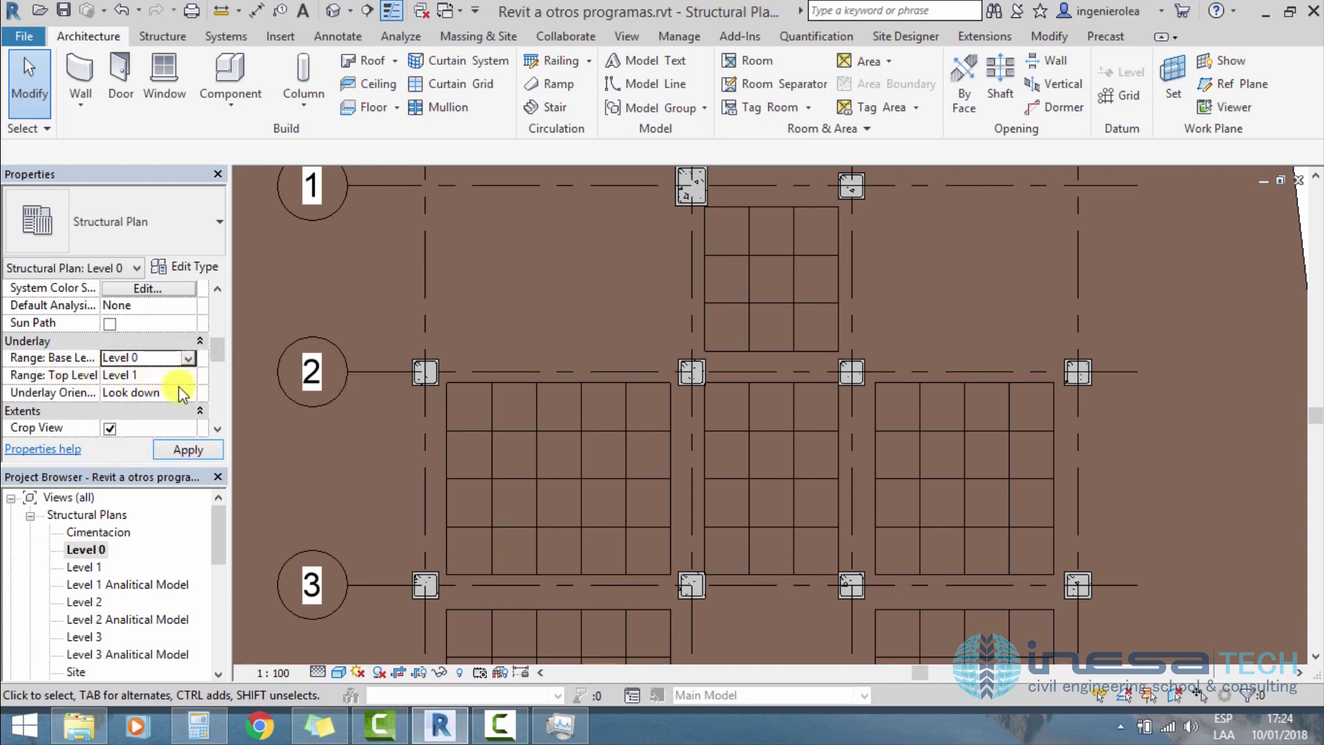
click(185, 392)
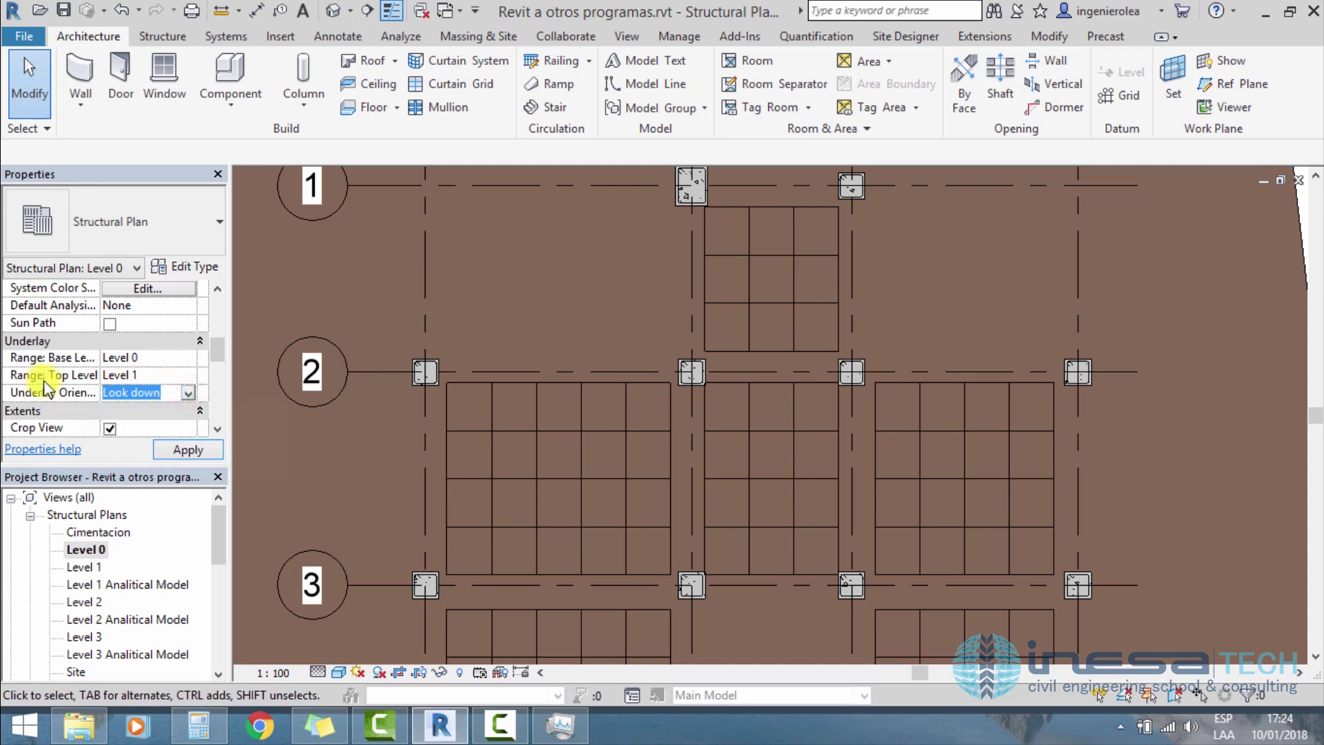
click(157, 375)
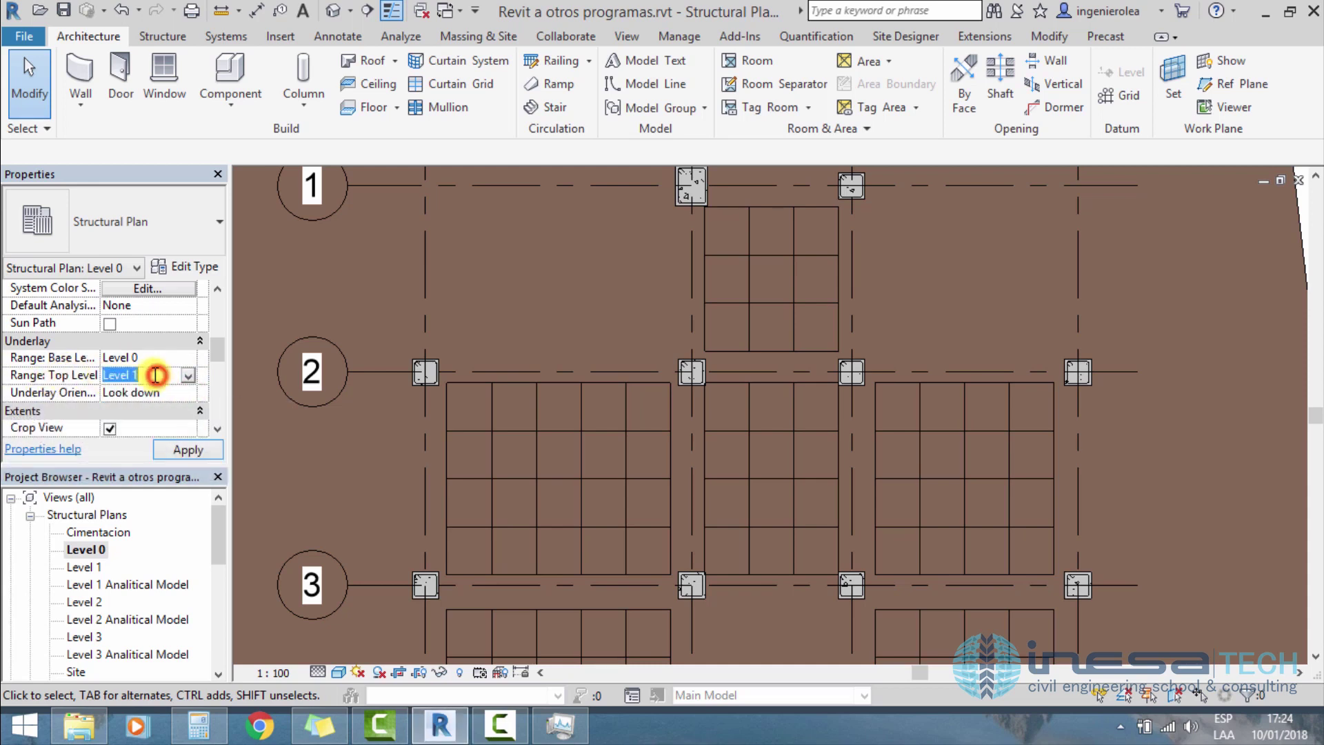
click(187, 448)
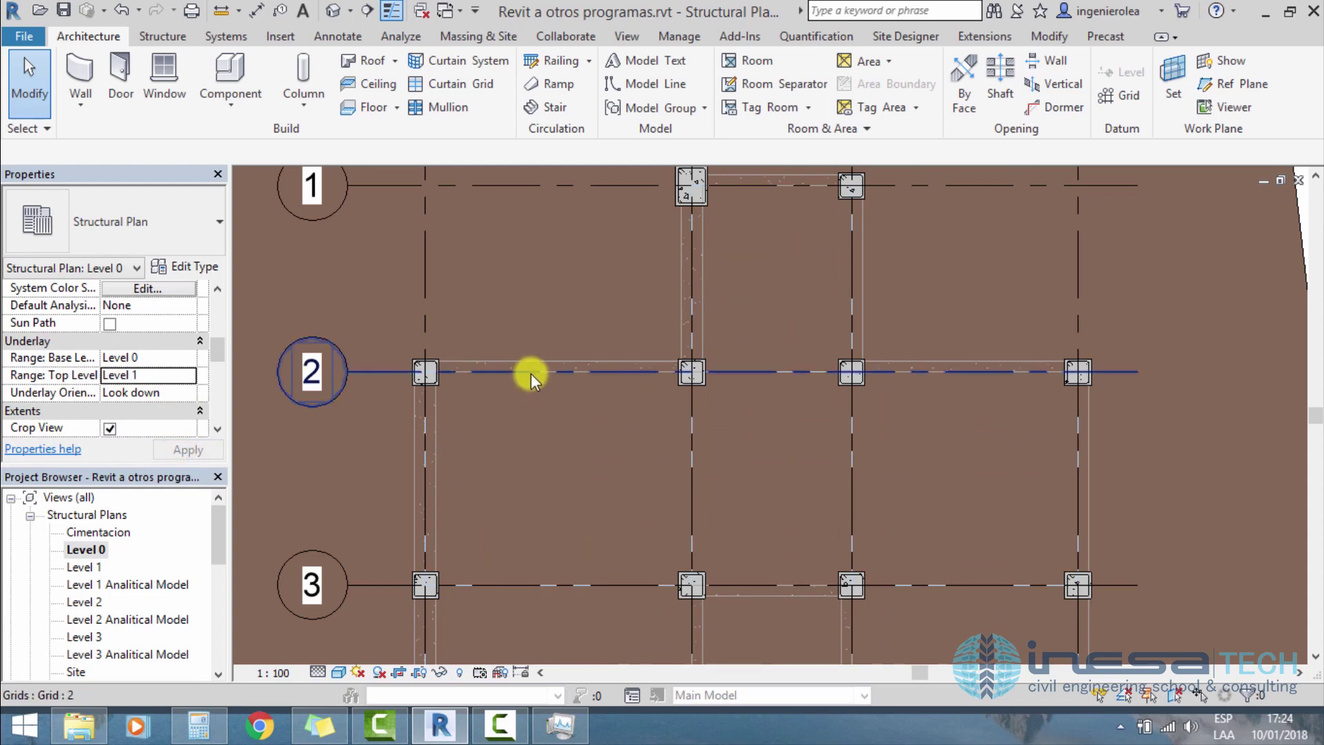
Step: Start a new Assembled Stair with 190mm max riser and 250mm going on the plan
scroll(531, 370, up, 2)
scroll(541, 366, up, 2)
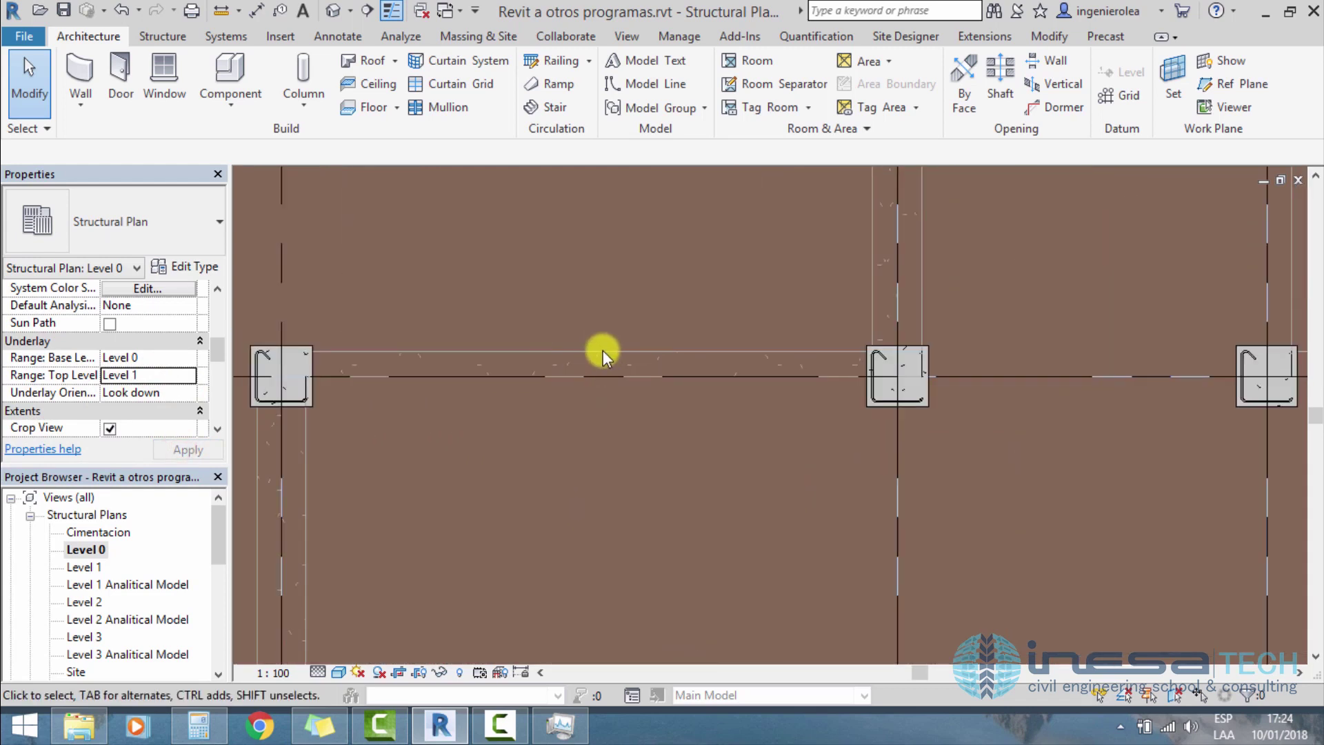
scroll(395, 345, down, 2)
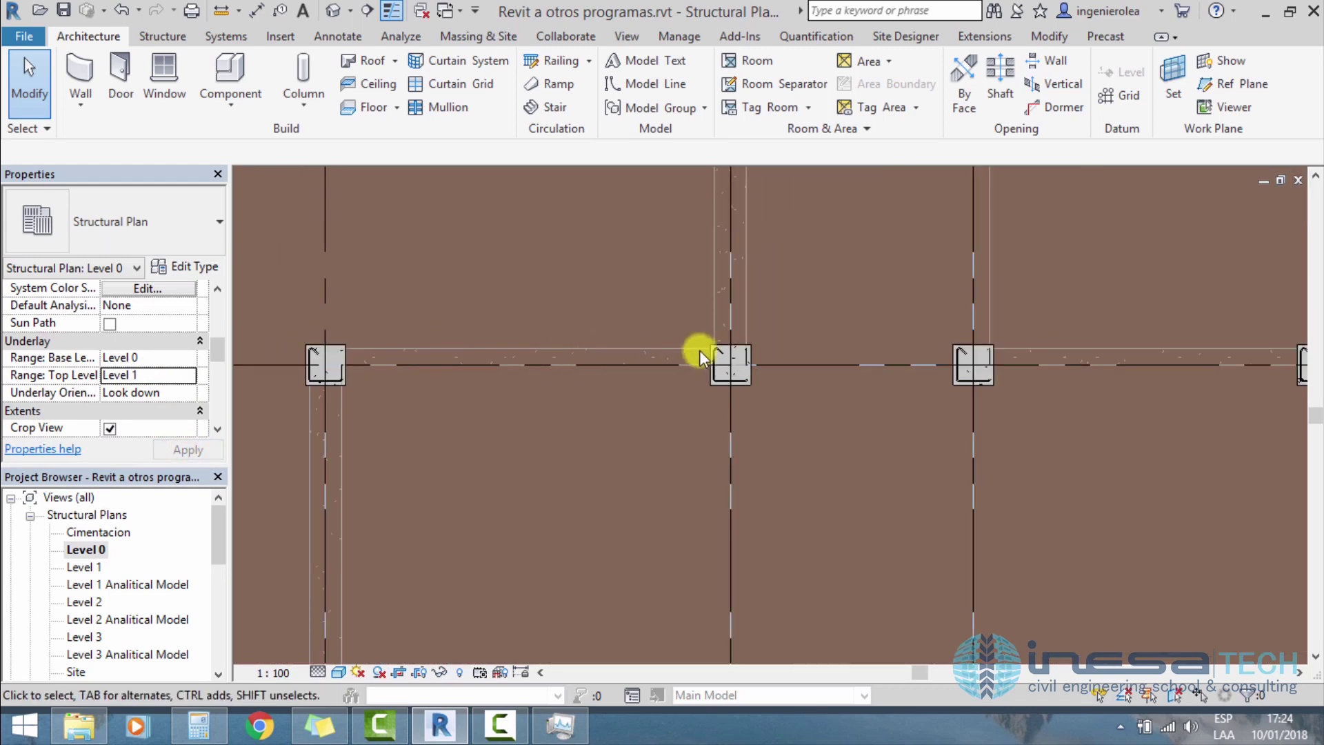
scroll(529, 330, down, 2)
scroll(597, 316, up, 1)
scroll(573, 323, up, 2)
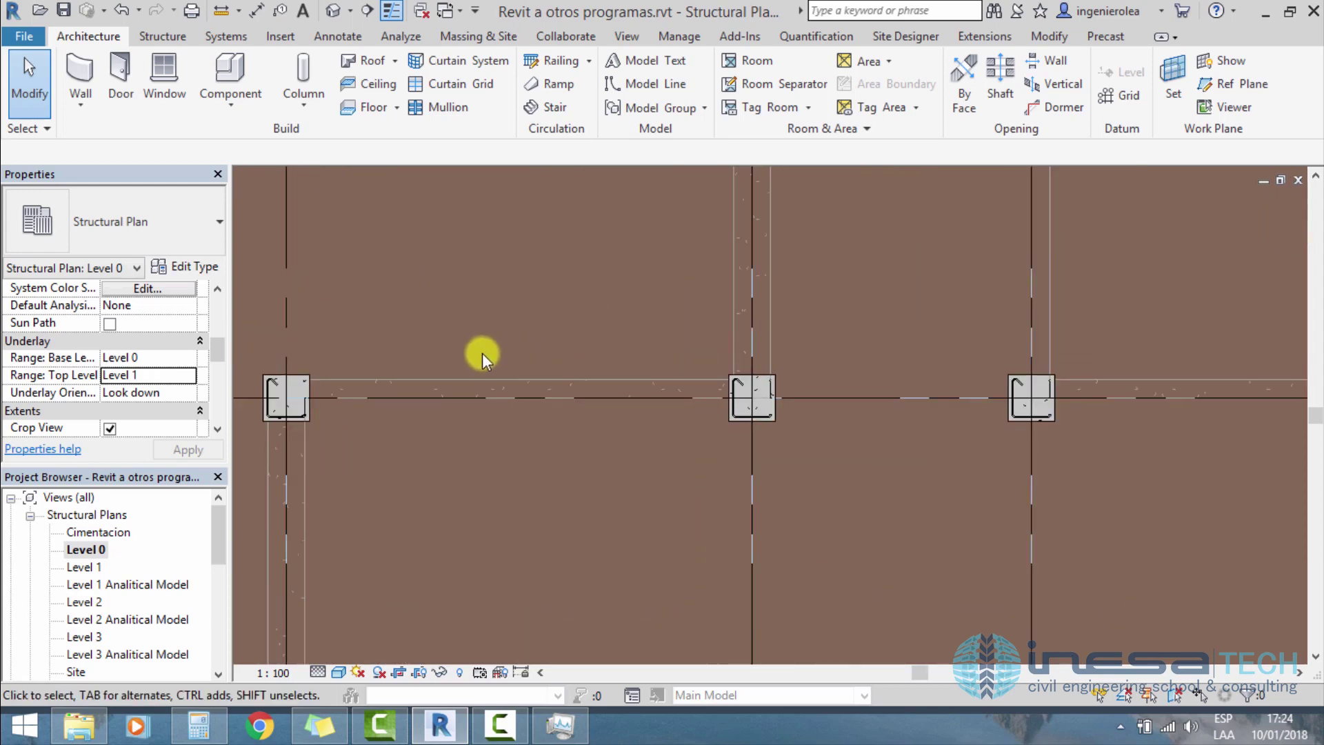
scroll(501, 380, down, 1)
scroll(481, 399, down, 2)
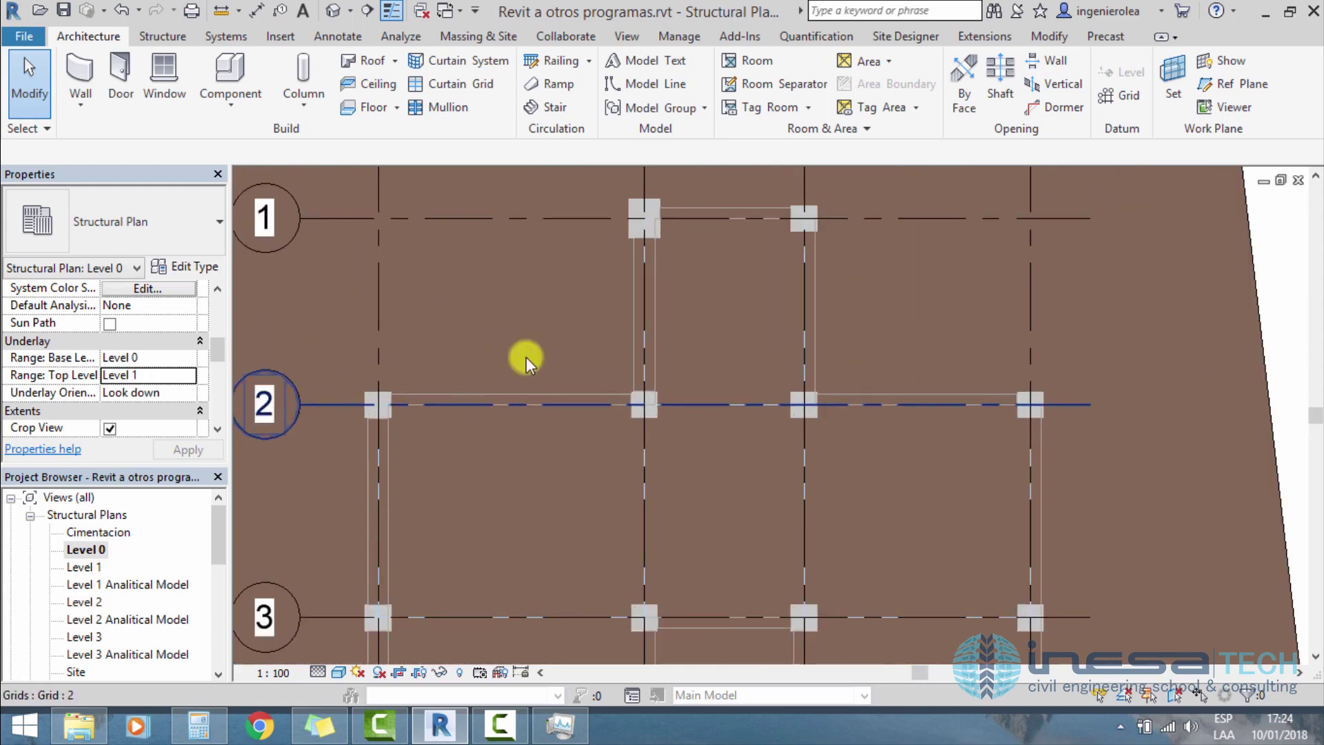
click(540, 109)
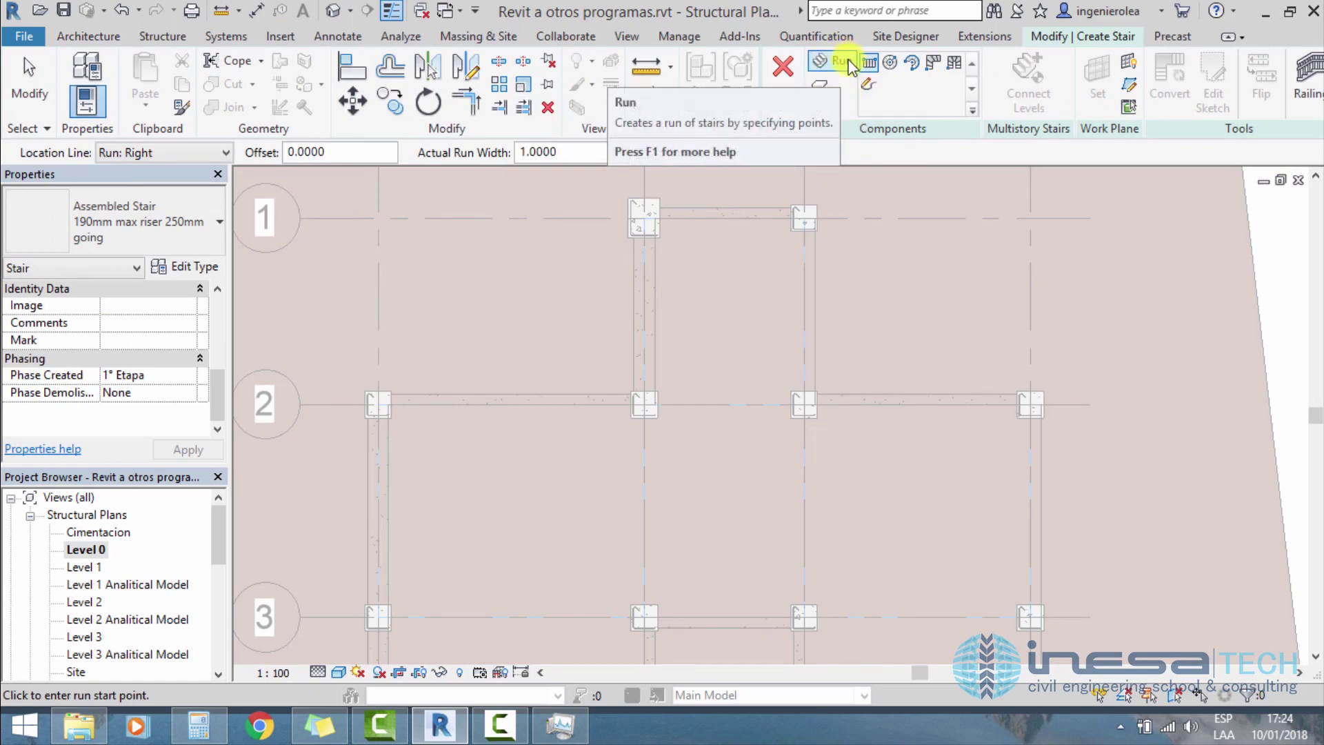
mouse_move(817, 107)
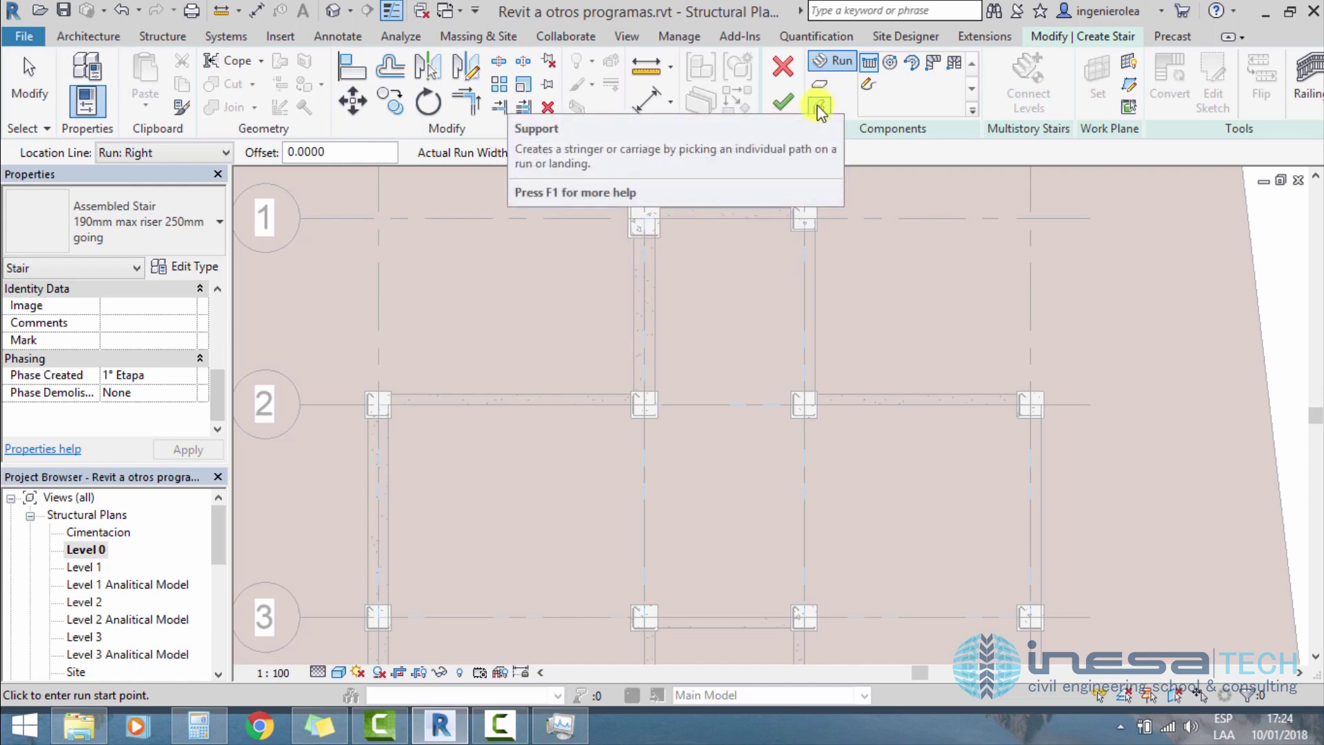
Step: Choose the straight Run shape, keep the current stair type, and set 16 desired risers
click(870, 63)
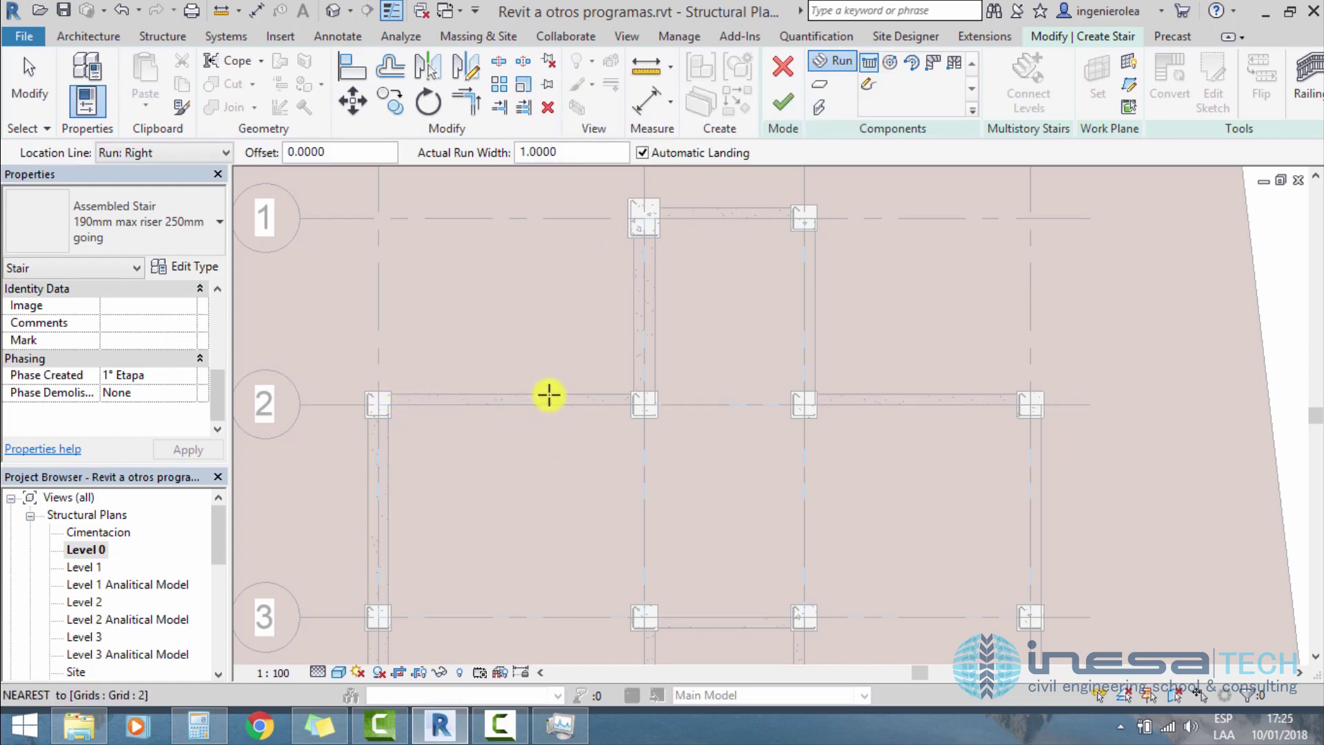
scroll(549, 395, up, 2)
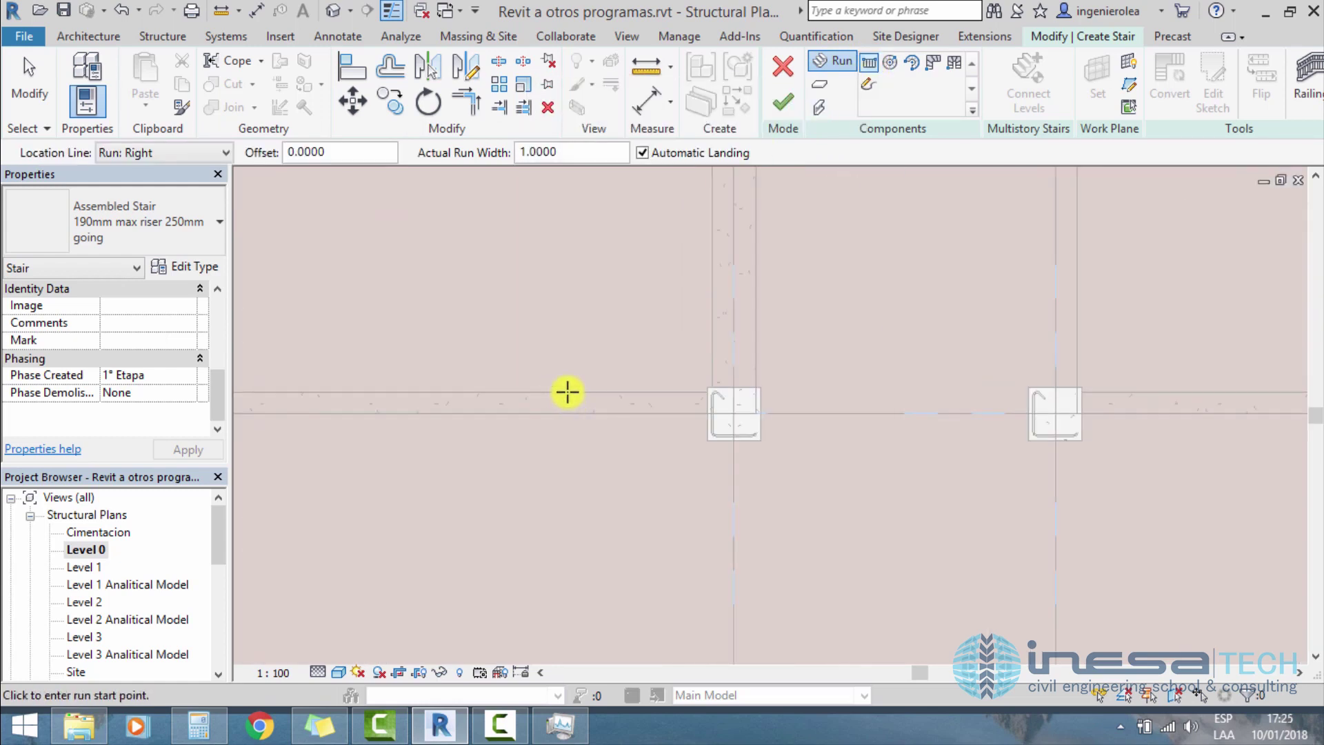
mouse_move(216, 378)
mouse_down()
mouse_move(220, 310)
mouse_move(207, 289)
mouse_up()
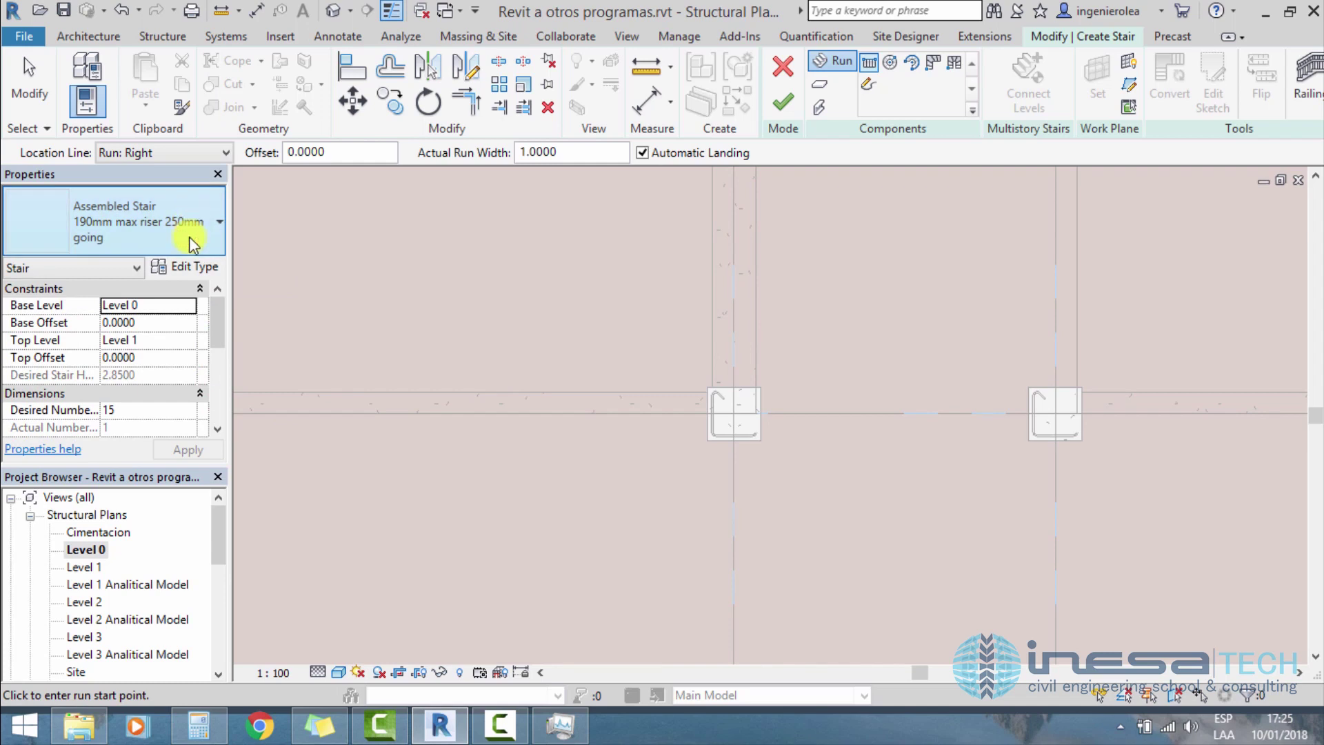
click(183, 247)
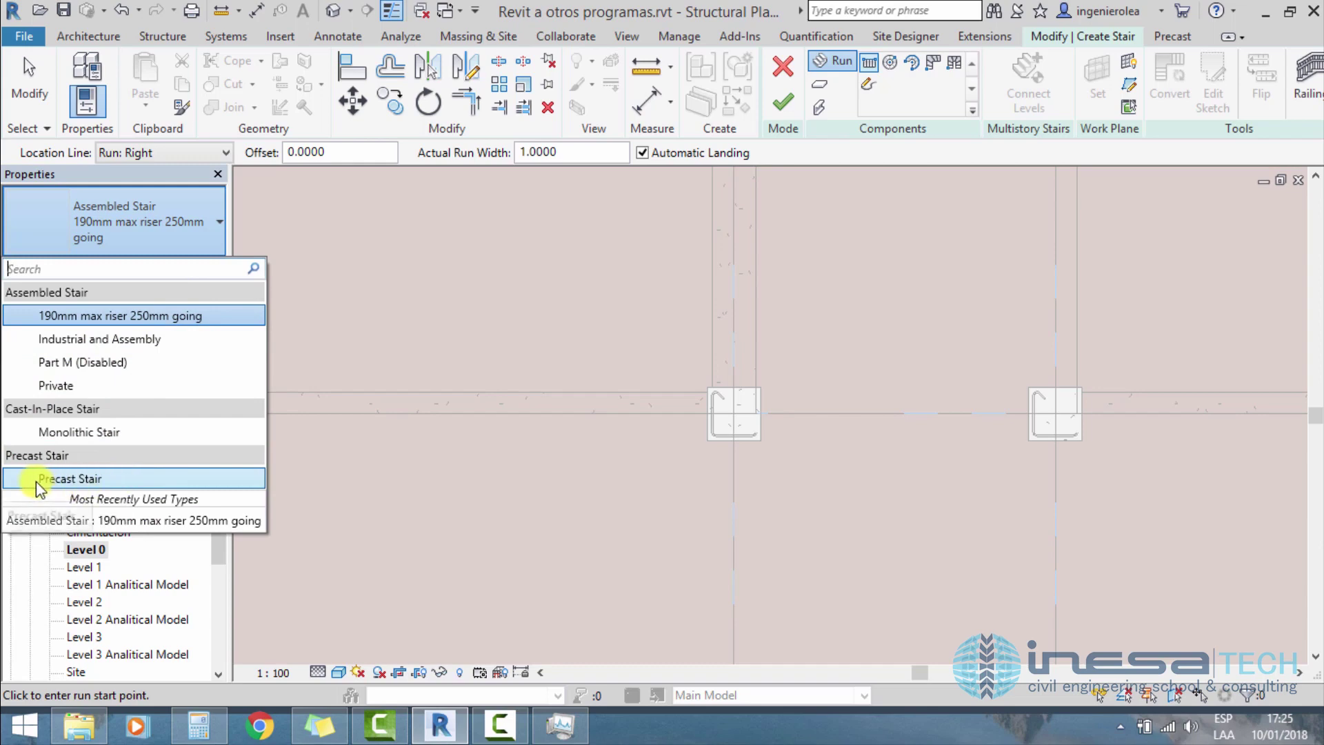
click(201, 217)
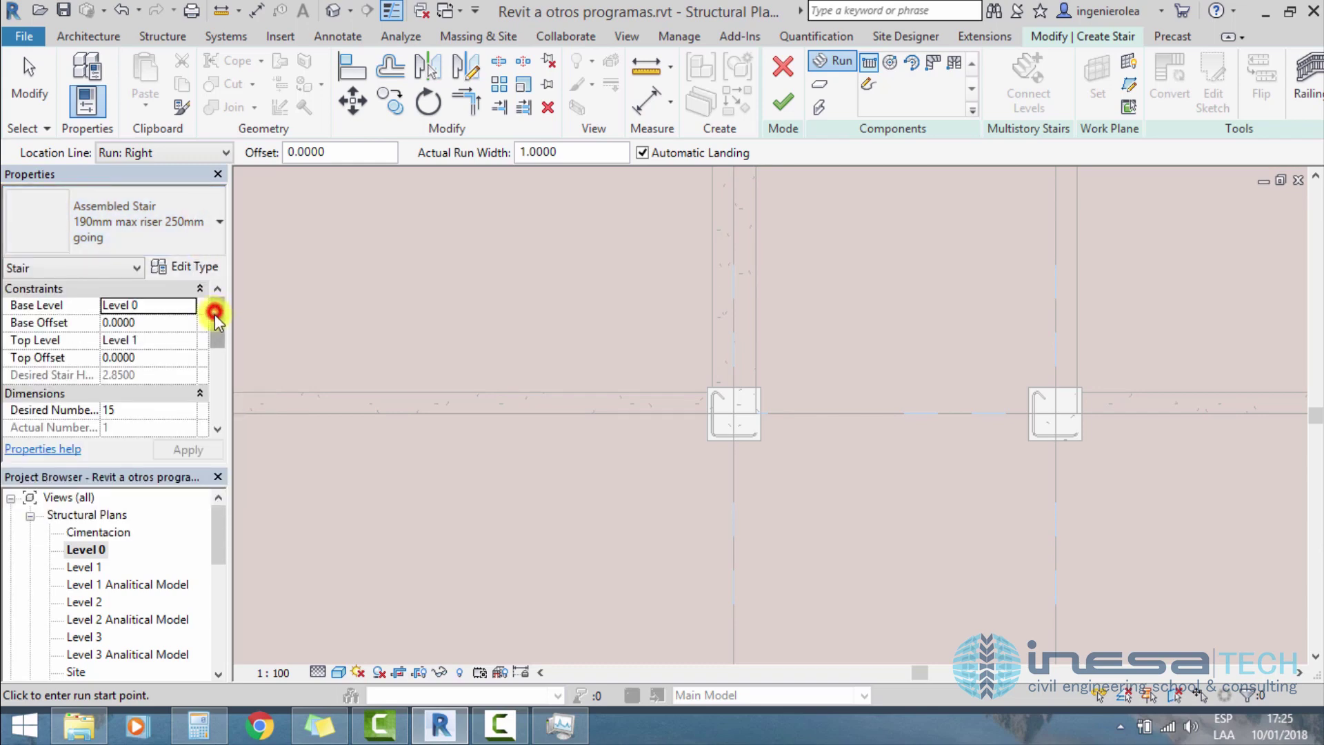
drag(214, 312, 215, 333)
click(155, 355)
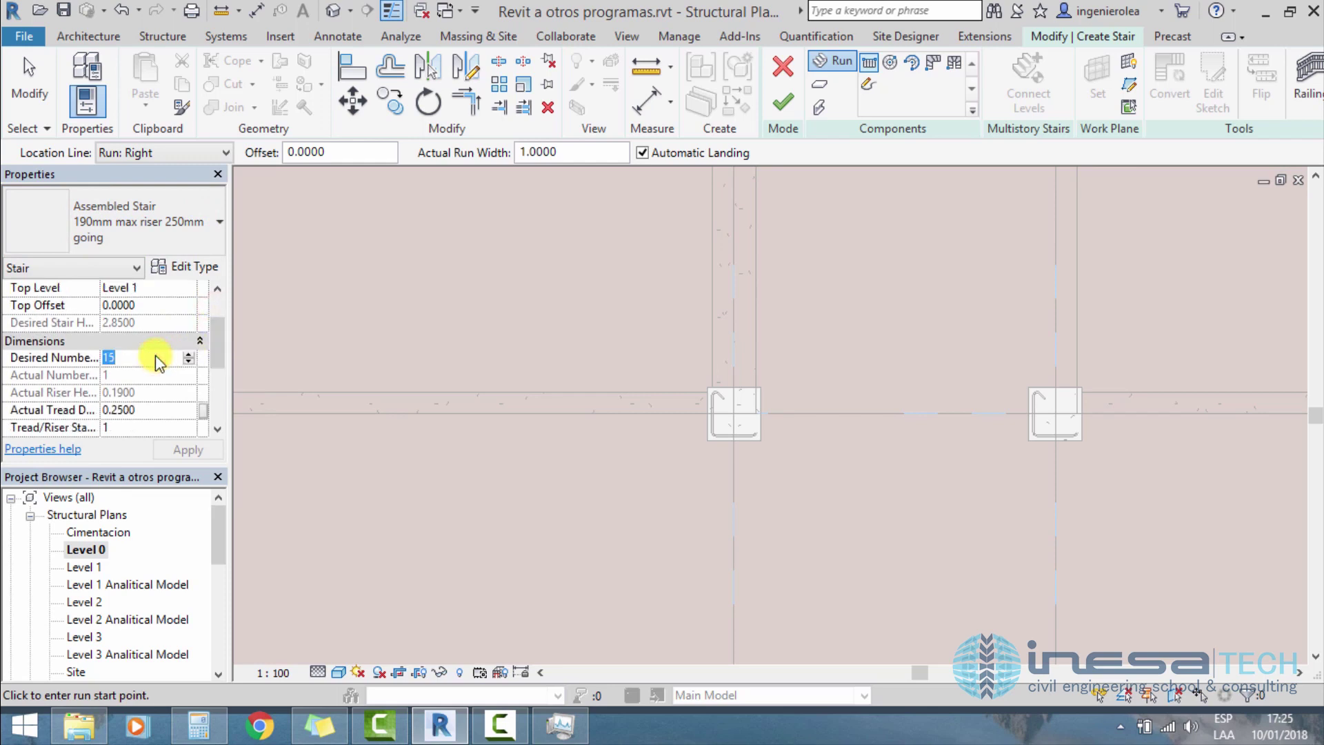
click(189, 353)
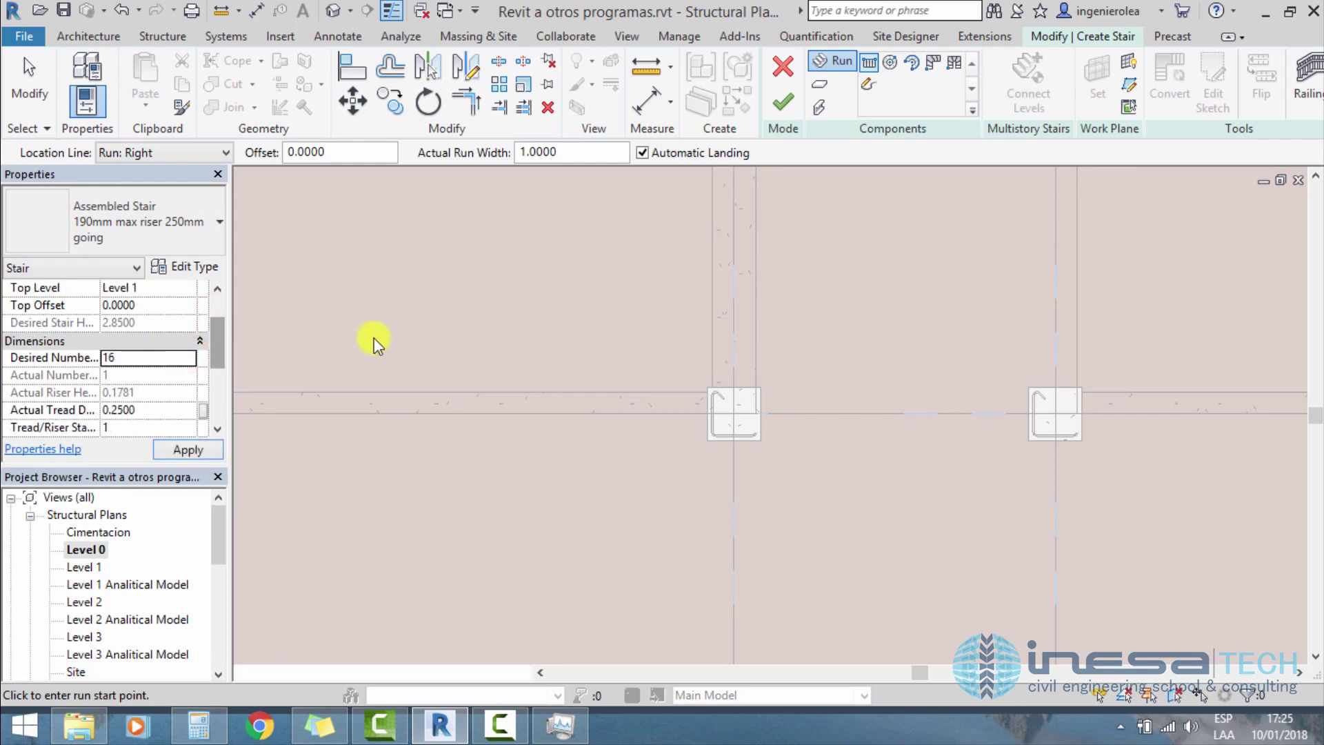
scroll(473, 370, down, 2)
scroll(562, 405, down, 2)
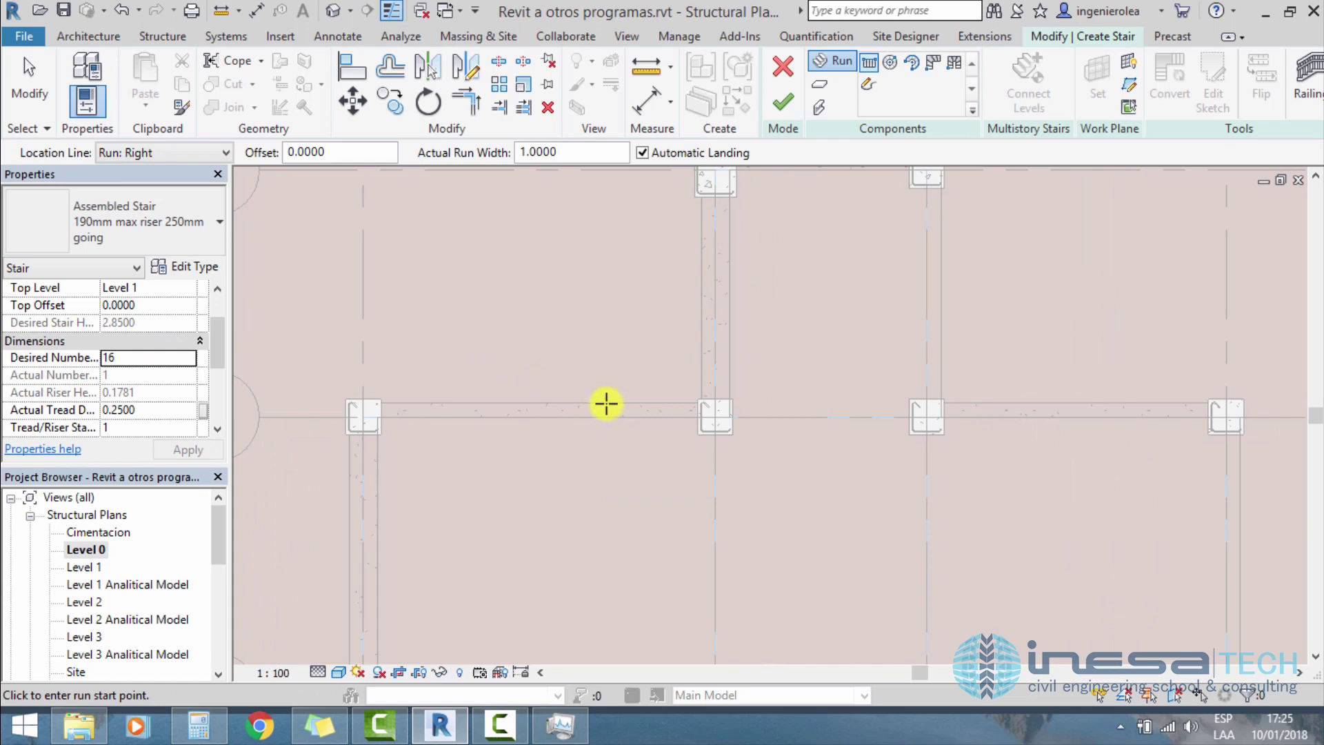
Step: Draw the first stair run upward between the columns above the grid line
click(605, 404)
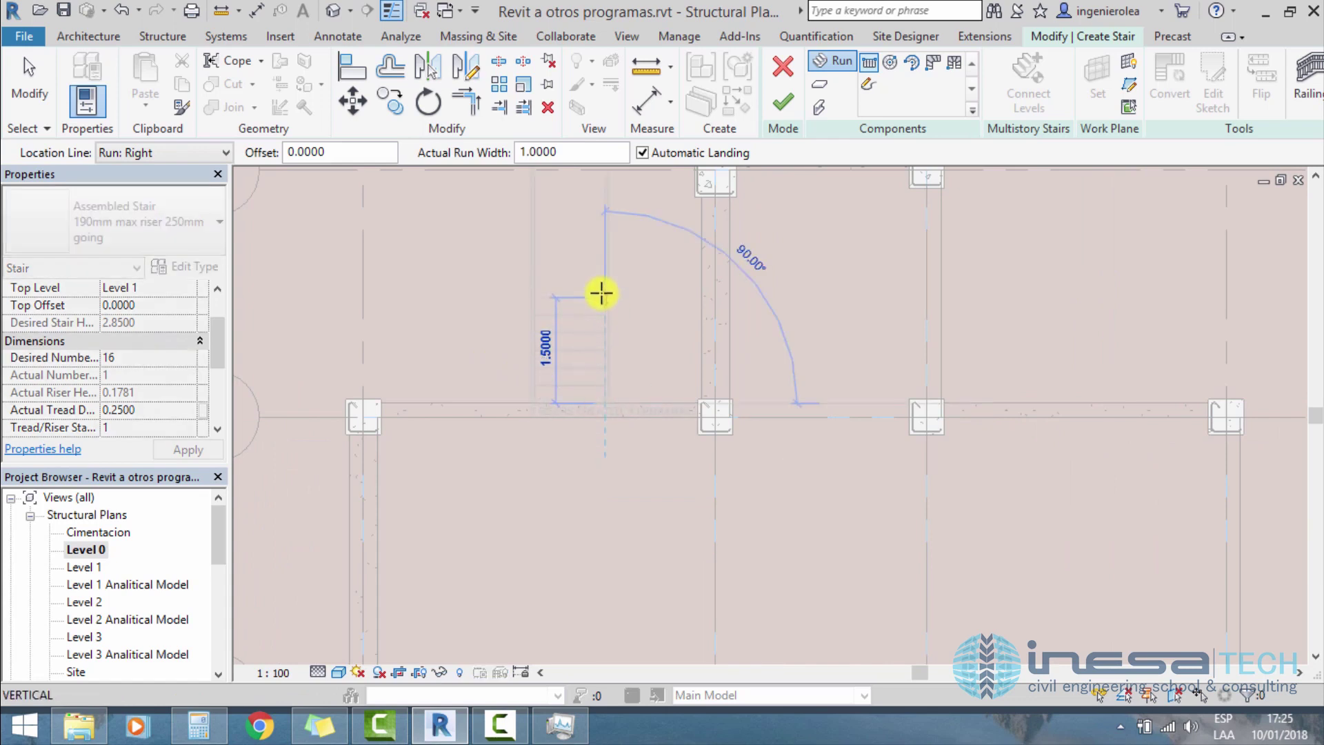
scroll(601, 285, up, 2)
scroll(601, 279, up, 2)
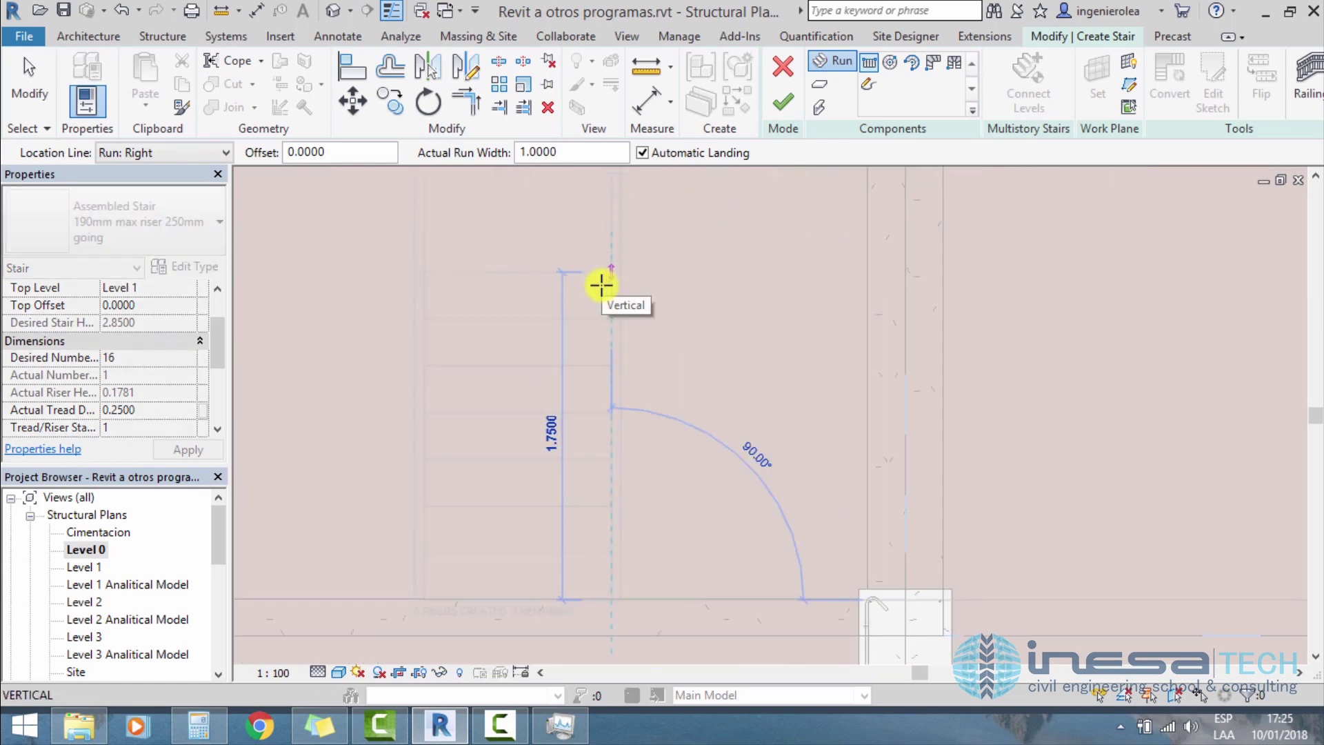
scroll(600, 272, down, 2)
scroll(601, 269, down, 2)
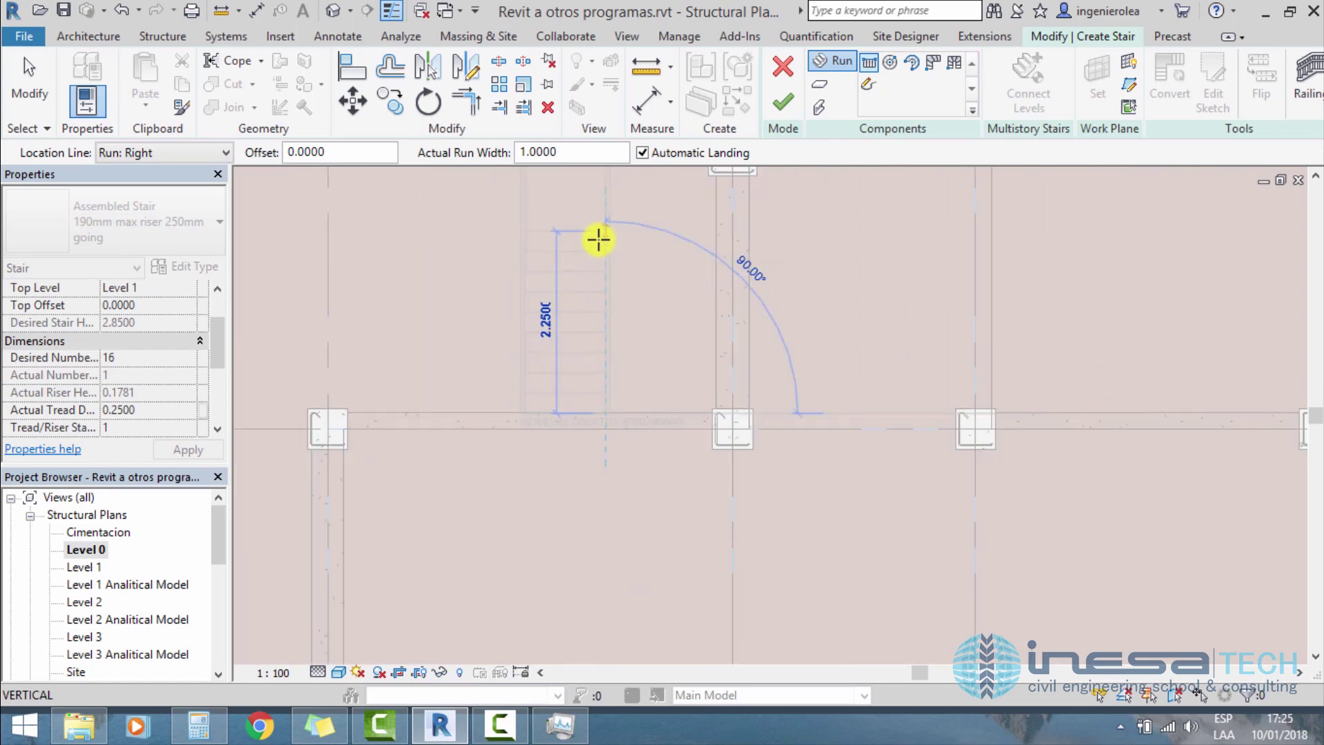
mouse_move(598, 239)
middle_down()
mouse_move(605, 274)
mouse_move(593, 272)
middle_up()
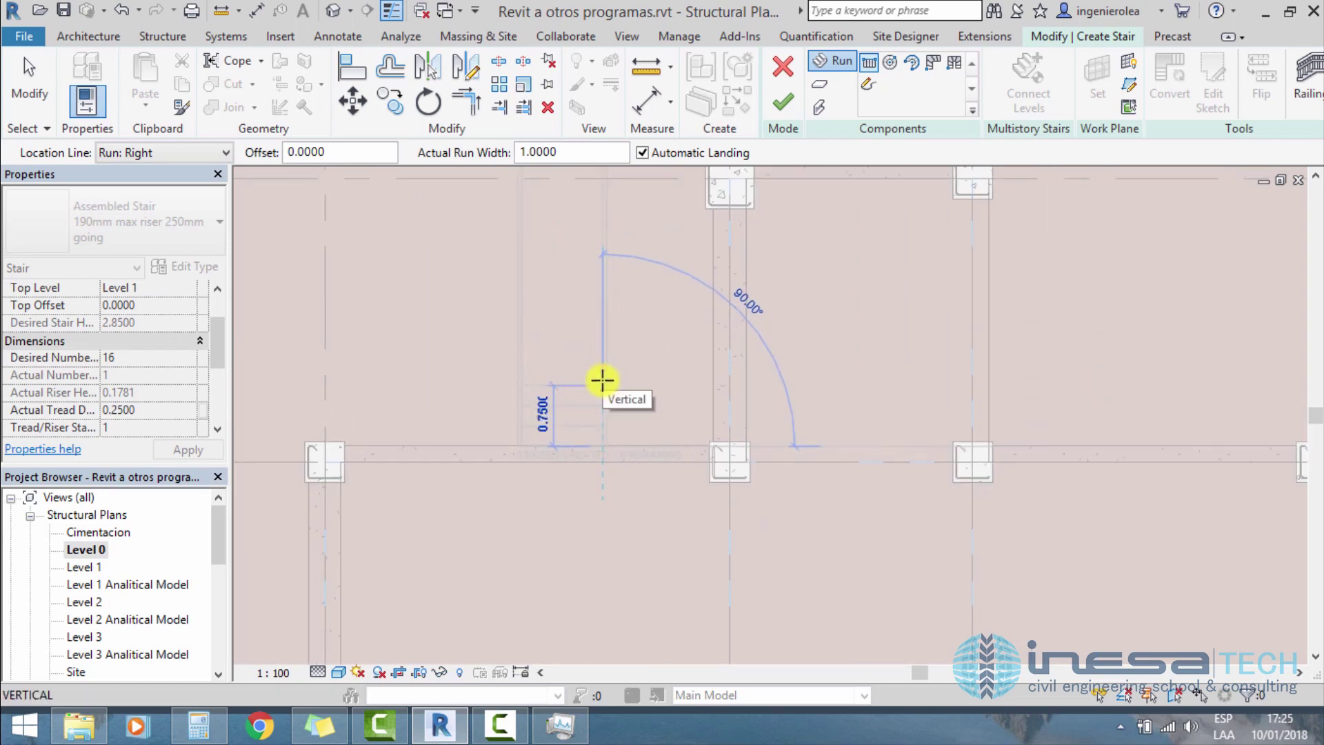
click(601, 303)
Step: Draw the second run beside the first, forming a U-shaped stair, and finish the stair
click(437, 304)
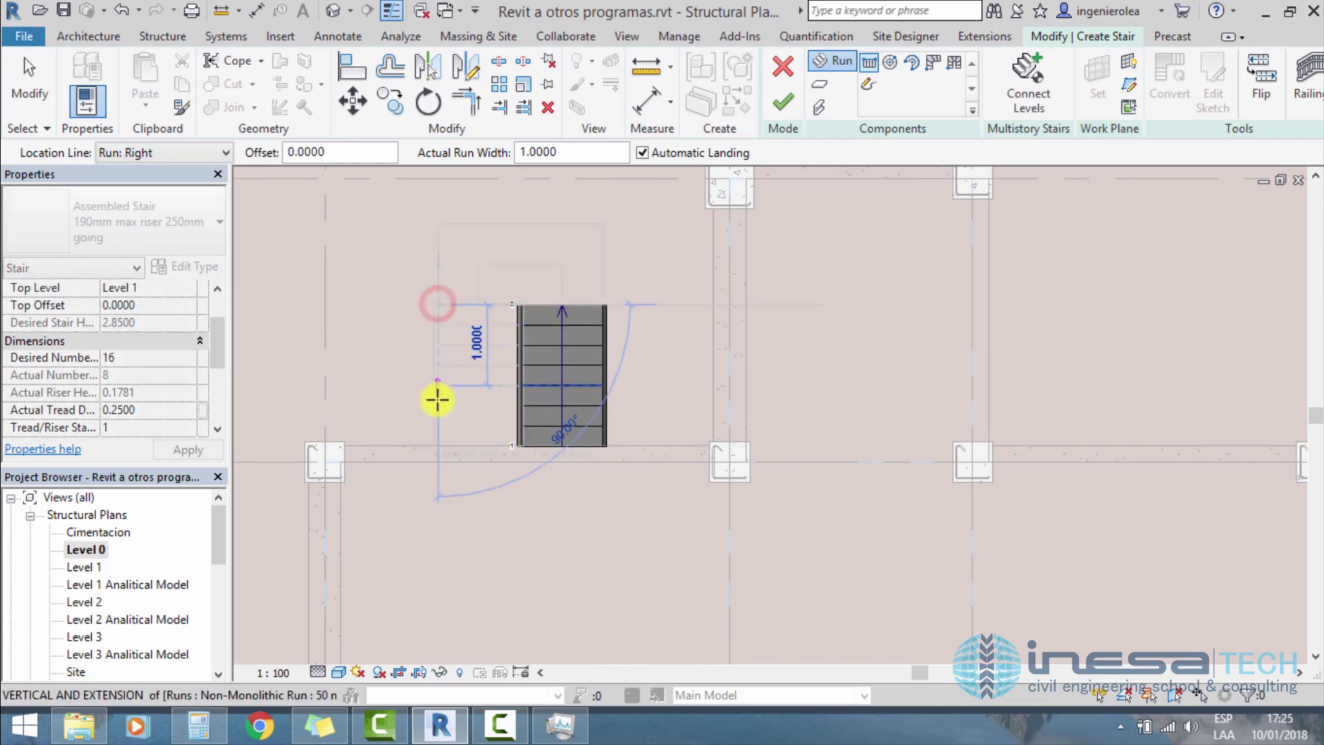
click(444, 582)
key(Escape)
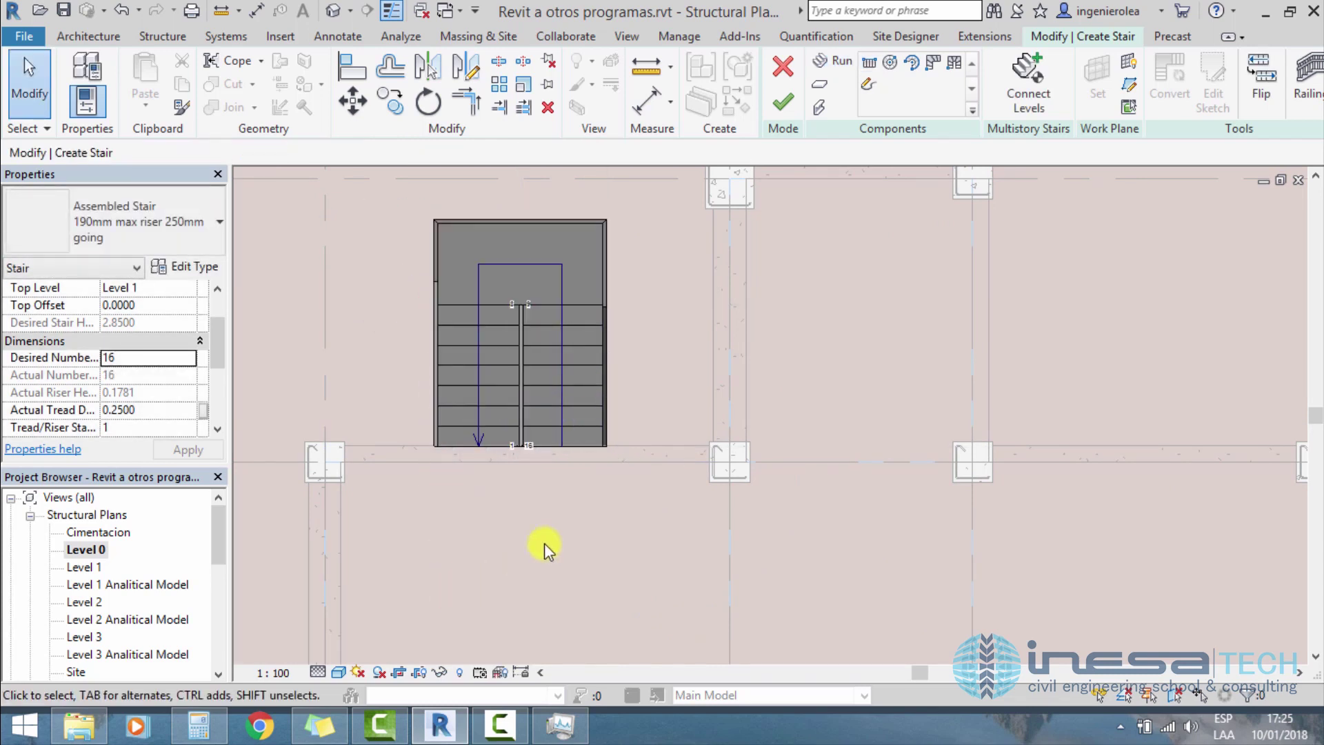
scroll(539, 358, up, 1)
scroll(541, 349, up, 2)
scroll(466, 275, up, 2)
scroll(483, 277, up, 1)
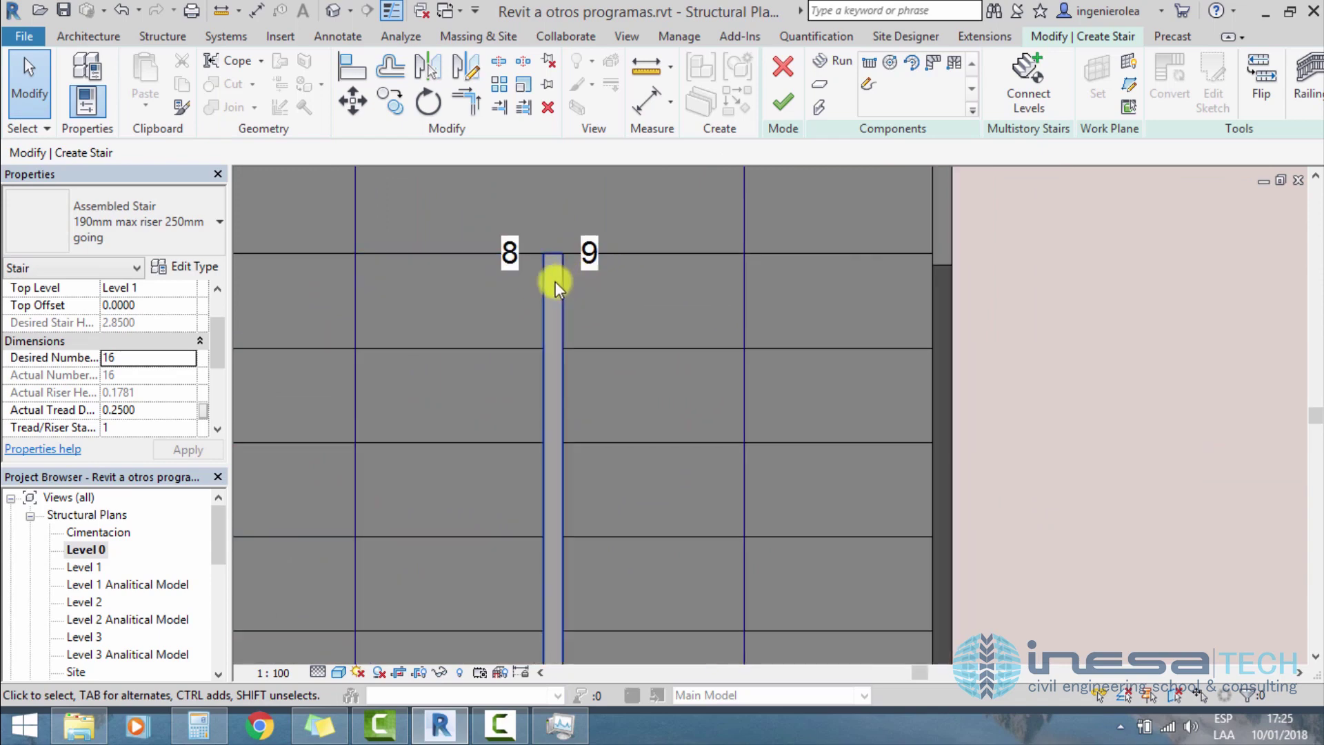
scroll(573, 310, down, 3)
scroll(583, 290, down, 2)
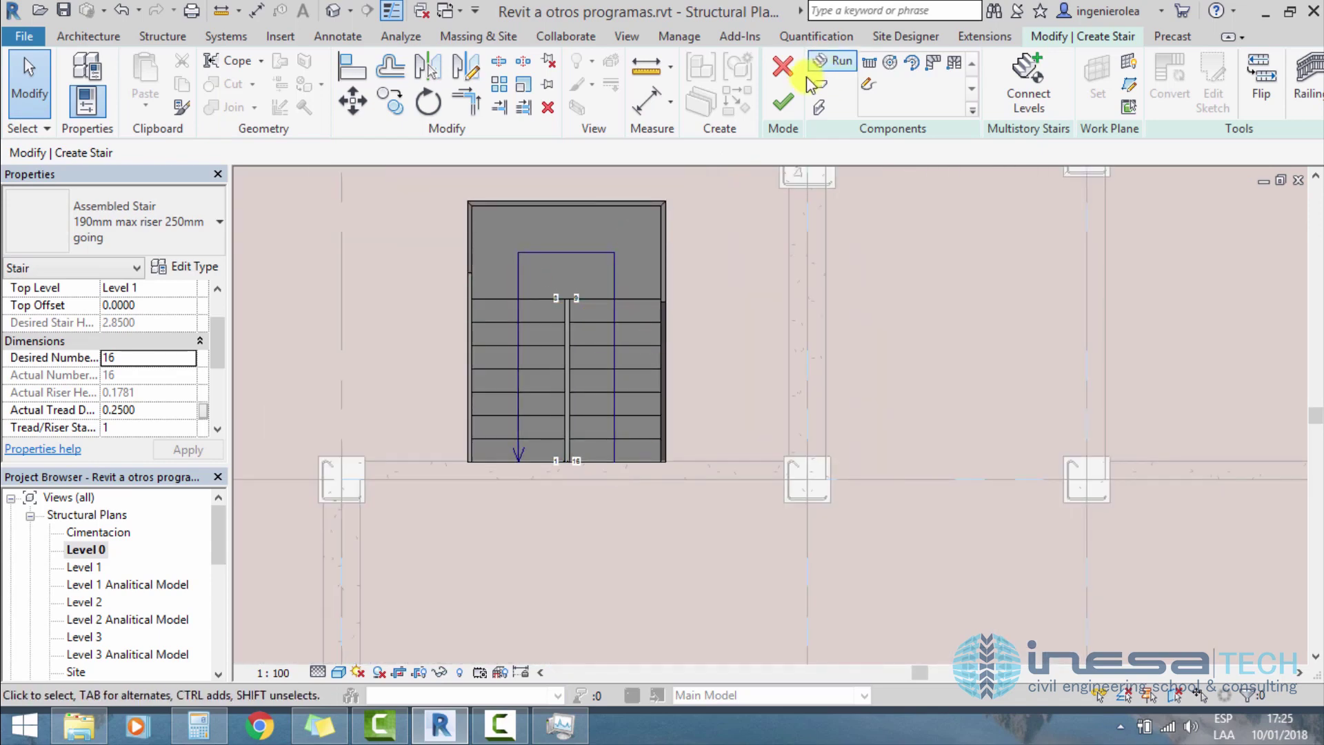
click(784, 101)
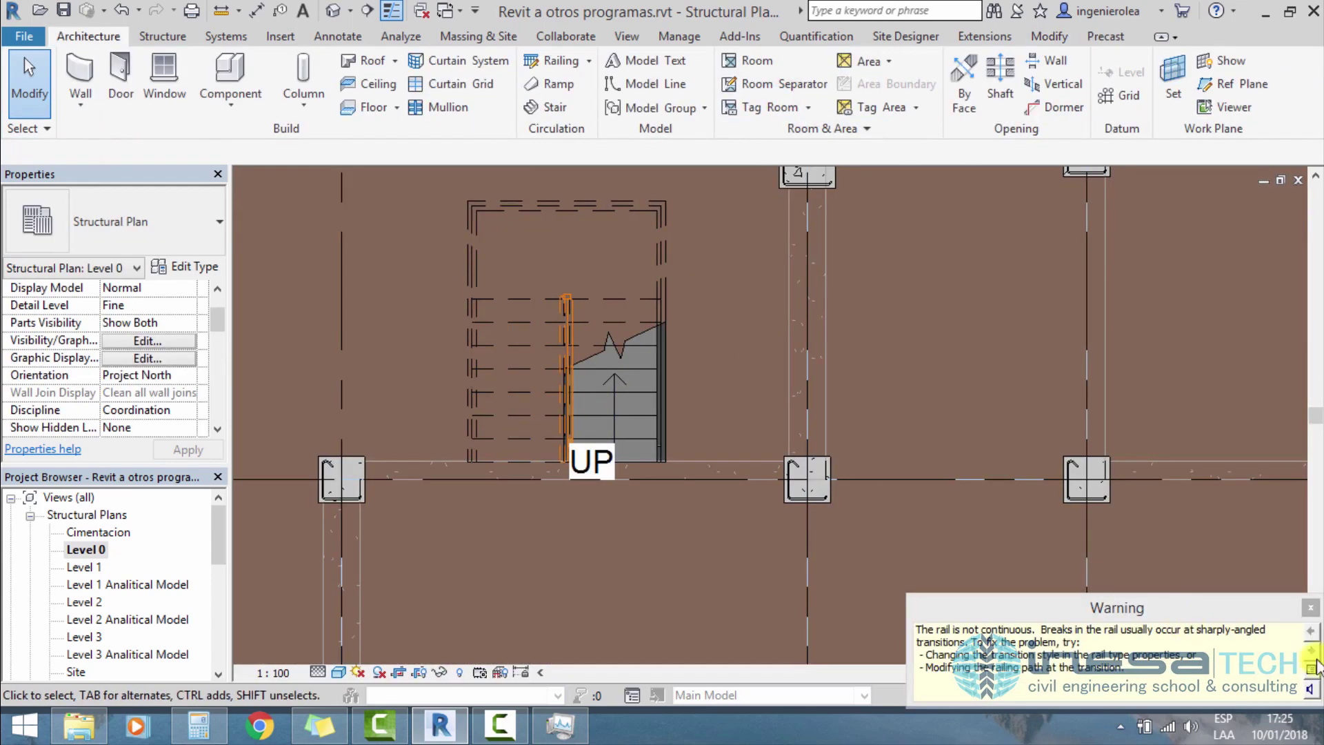
Step: Undo the second run, redraw it shorter beside the first, and finish the stair
click(1311, 608)
scroll(580, 329, up, 1)
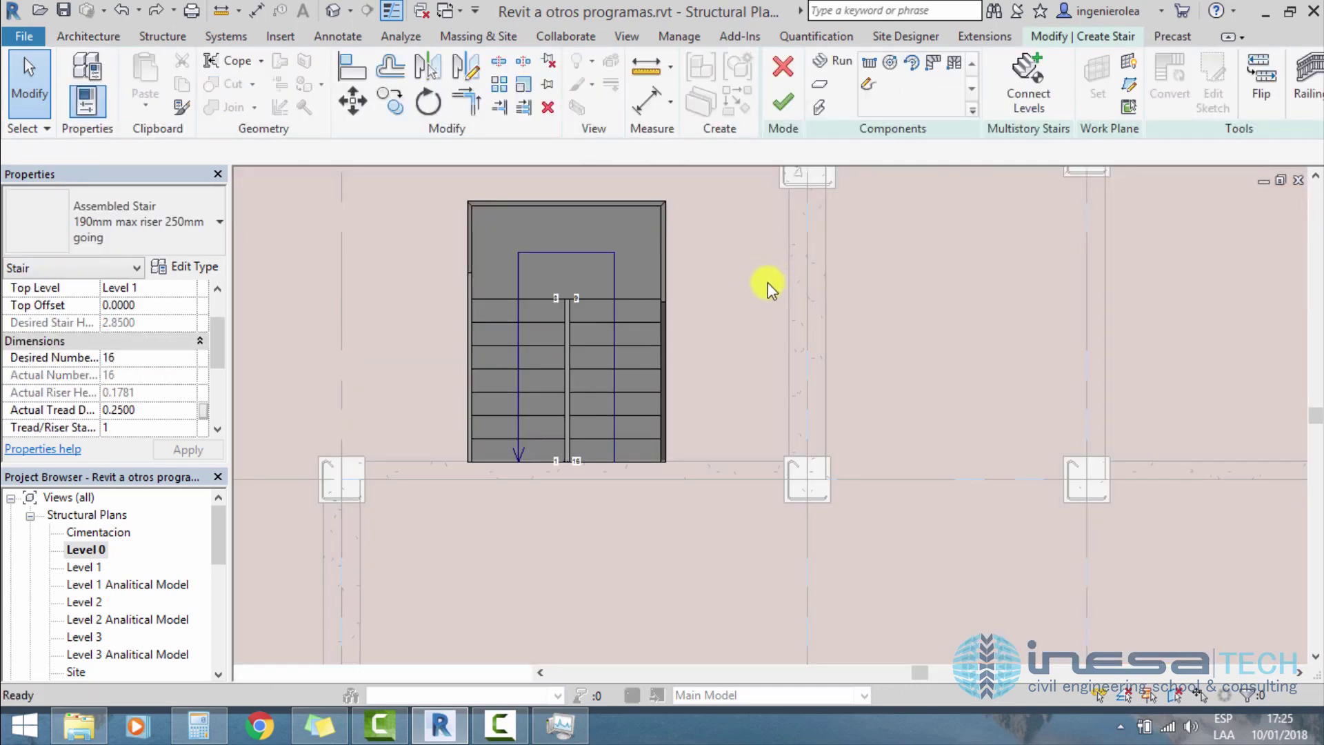
key(ctrl+z)
click(835, 63)
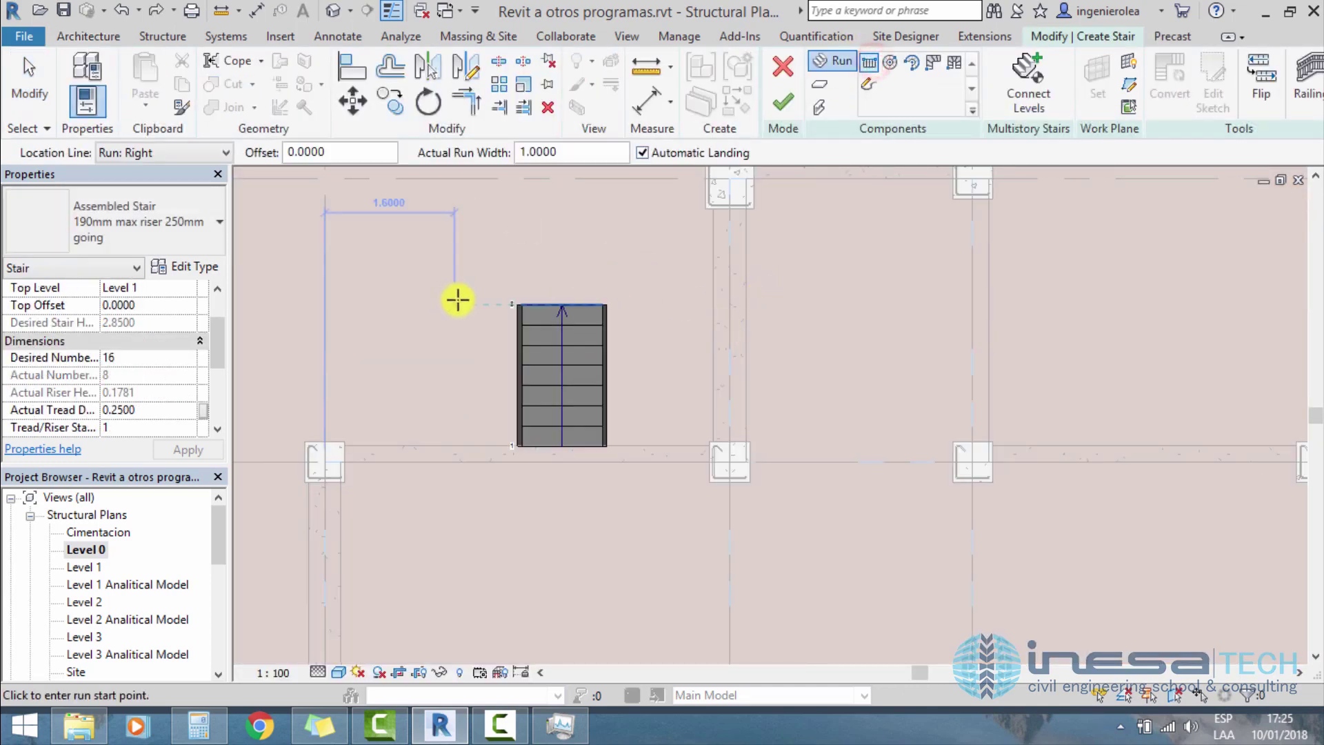
click(445, 303)
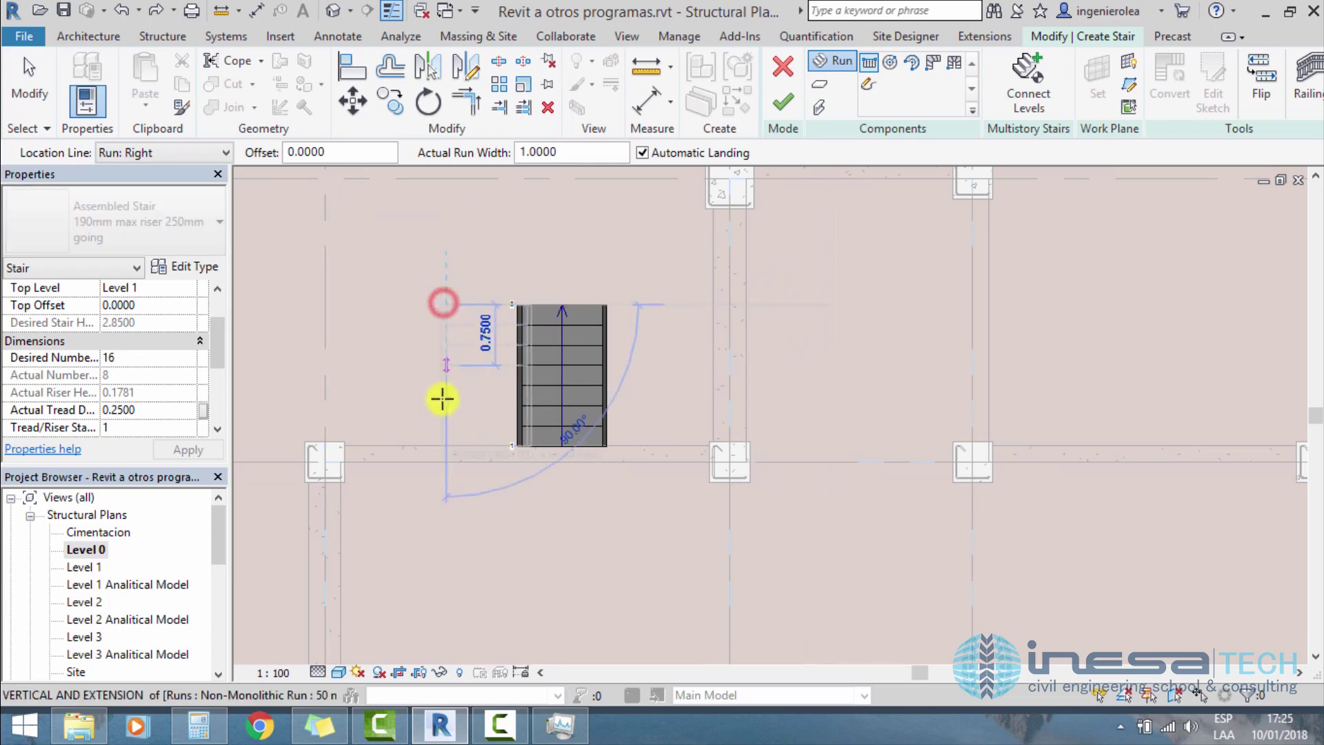
click(450, 527)
key(Escape)
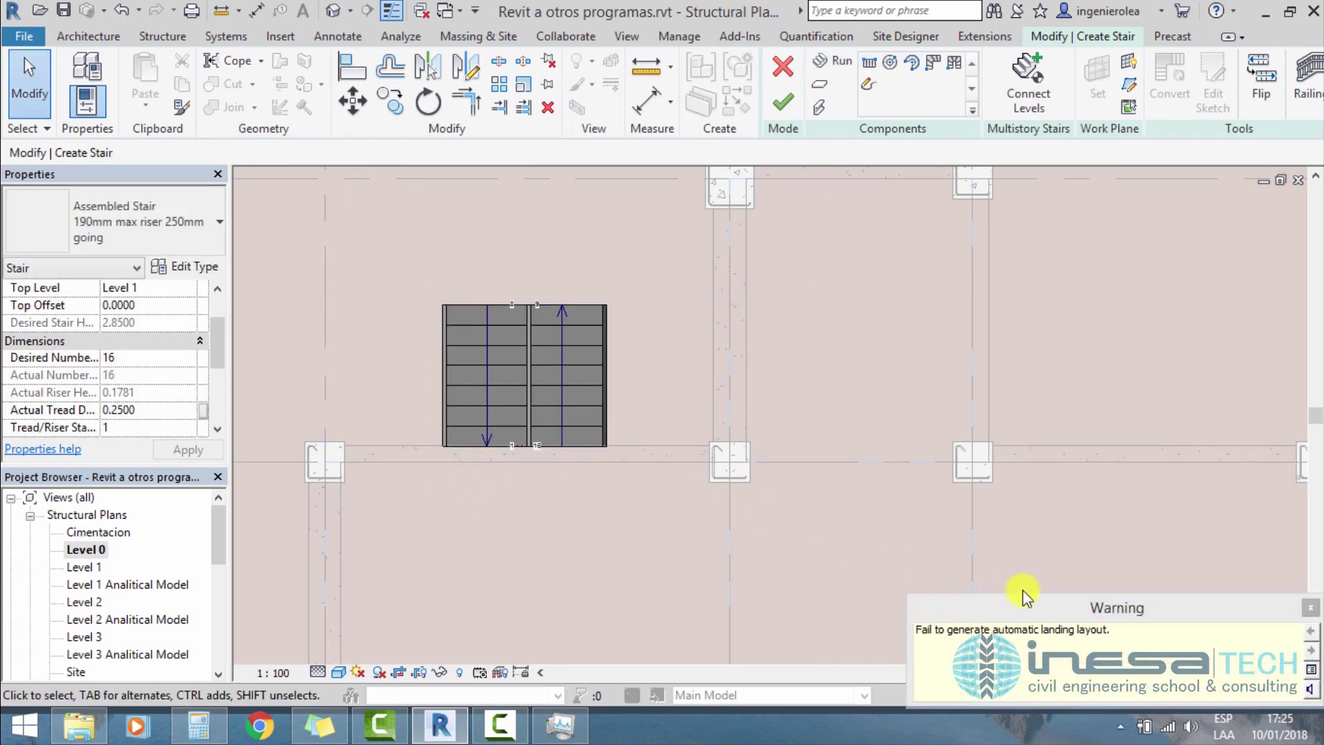
click(1310, 607)
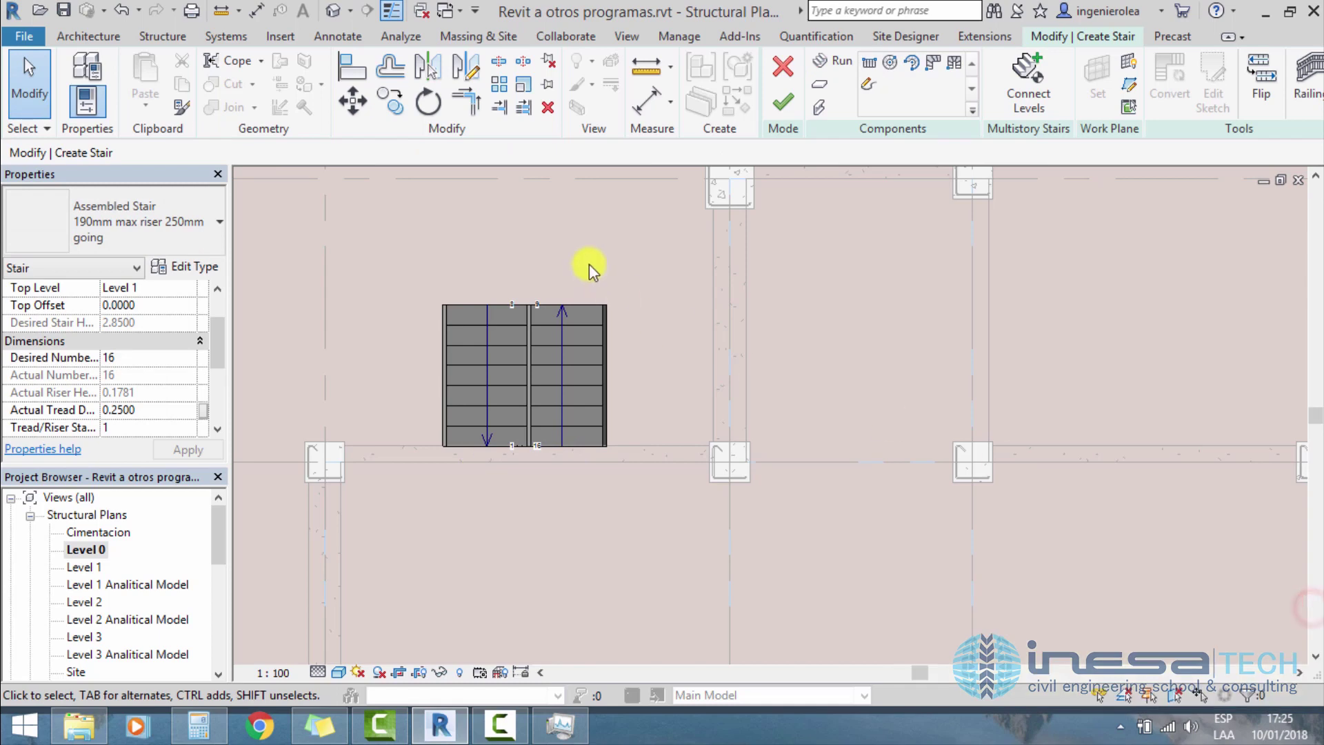
click(784, 103)
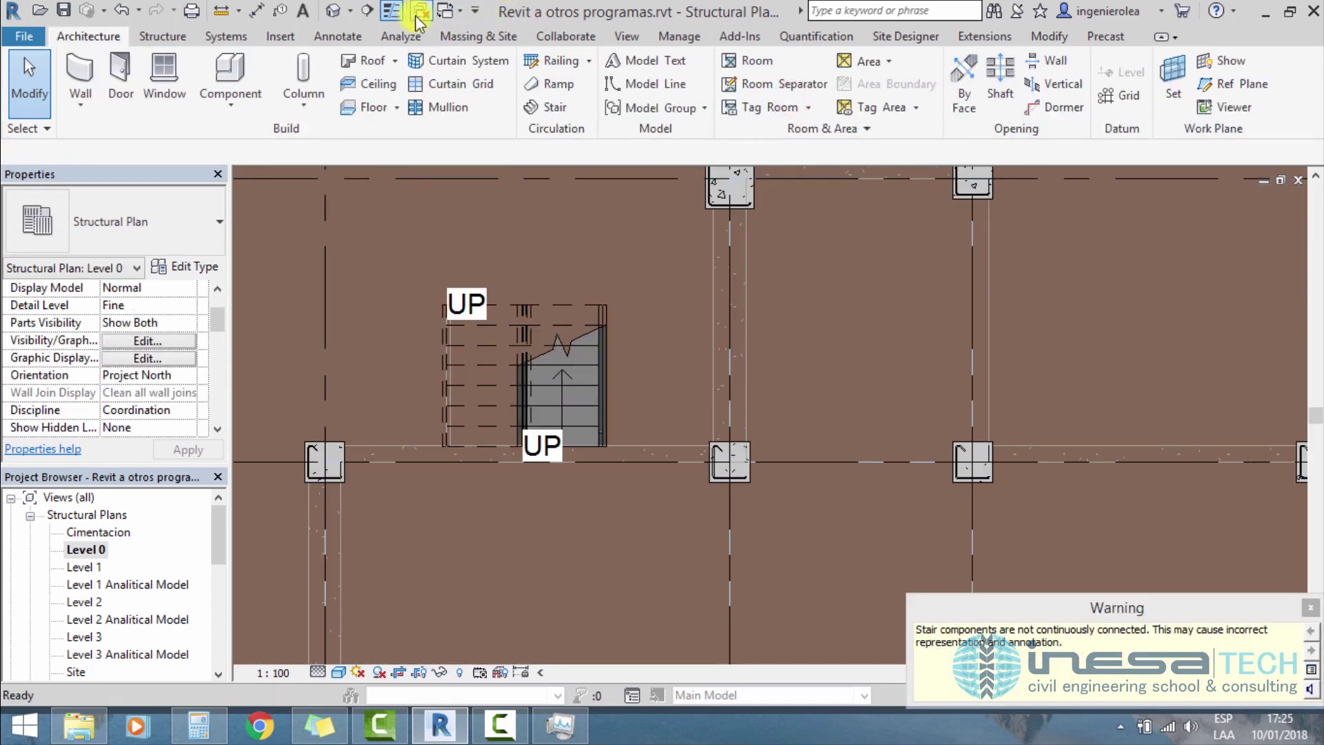
Step: Inspect the stair in 3D, delete it, and return to the Level 0 plan
click(333, 10)
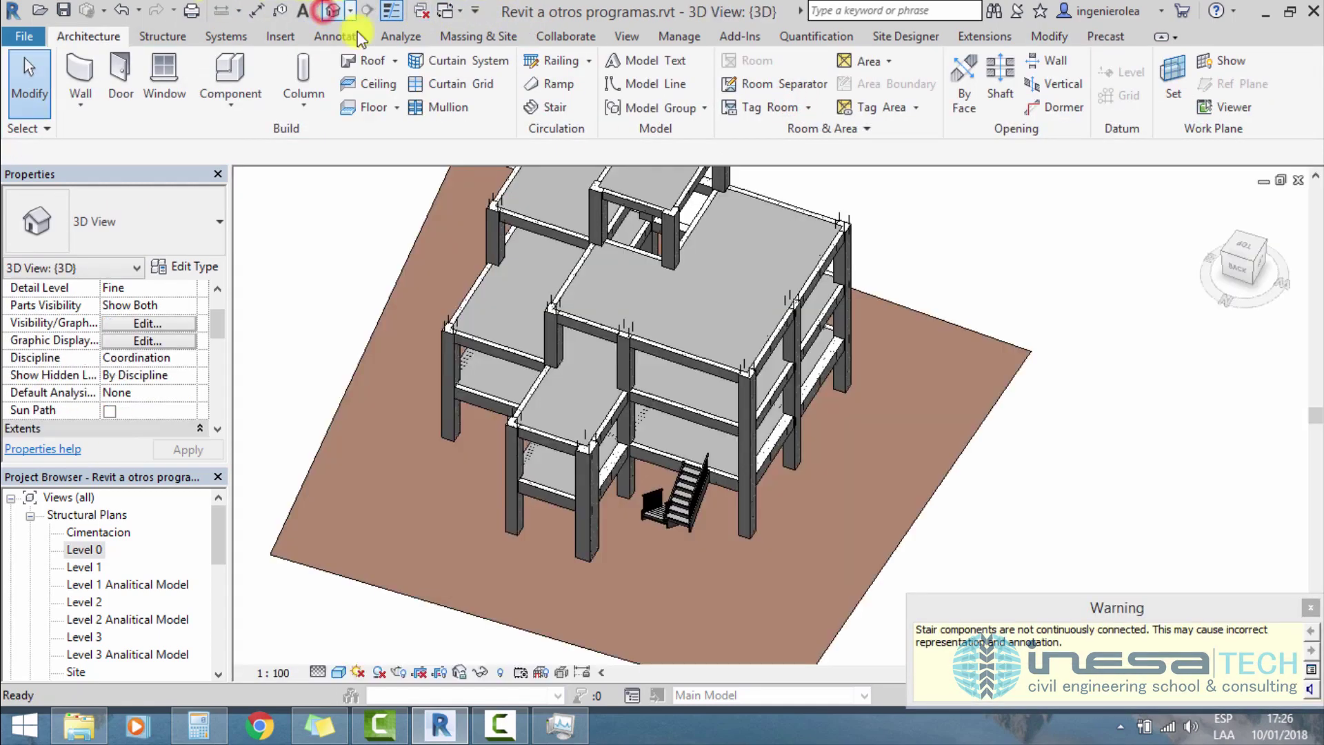
scroll(568, 530, up, 3)
scroll(617, 367, up, 3)
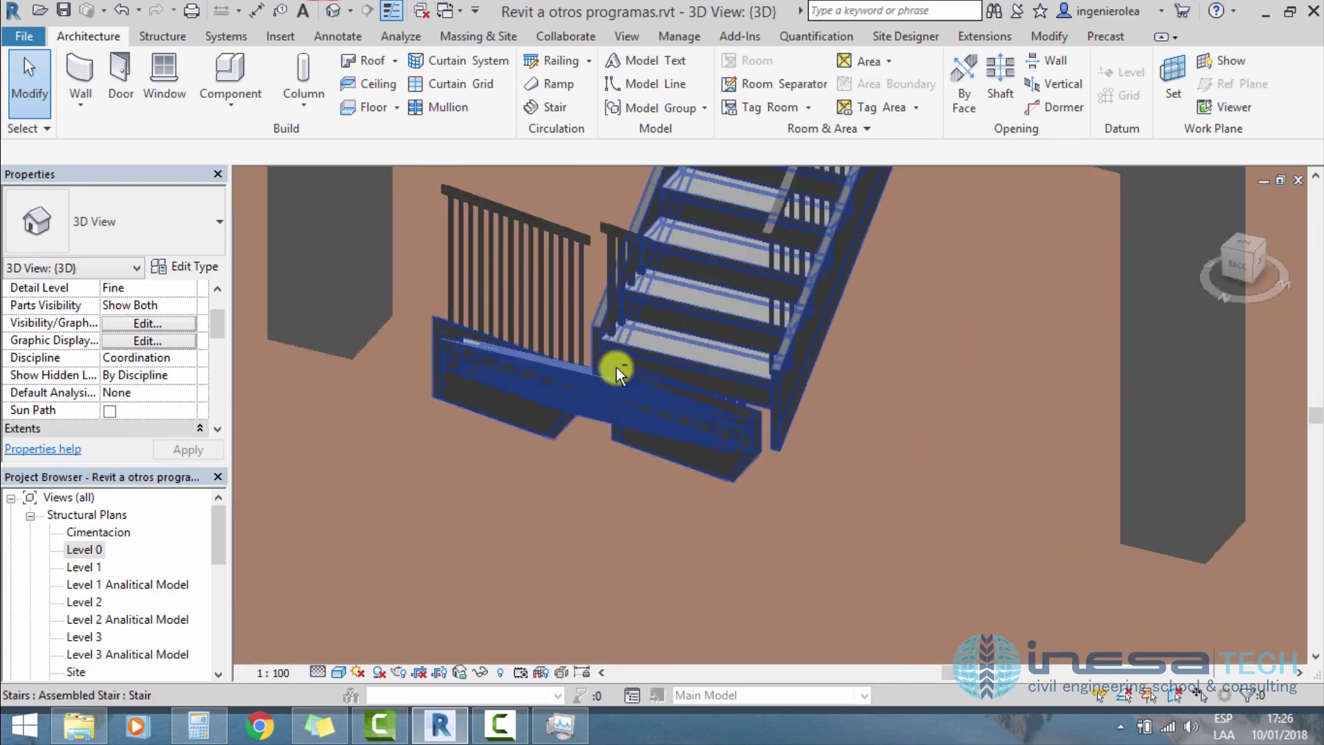
scroll(665, 384, up, 3)
scroll(714, 241, up, 1)
scroll(718, 380, down, 3)
scroll(680, 366, up, 2)
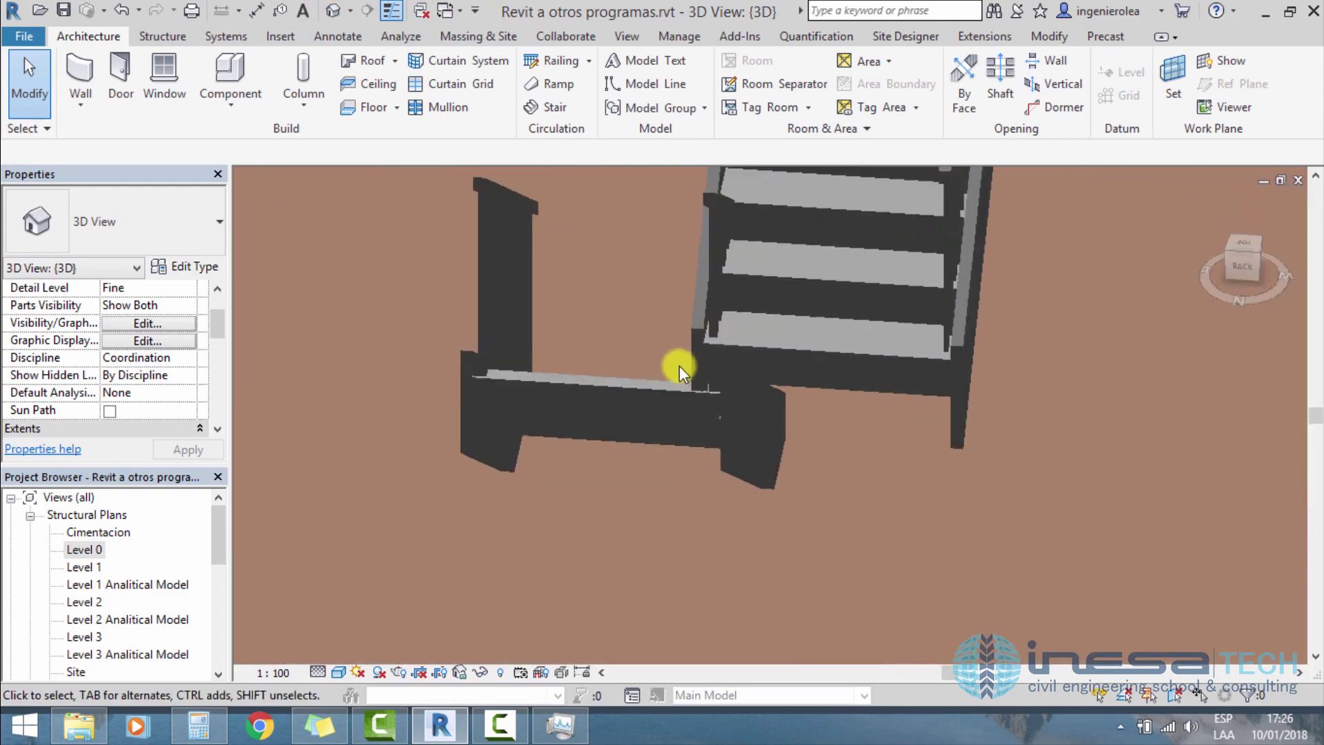
scroll(701, 440, up, 1)
scroll(693, 440, down, 3)
click(700, 421)
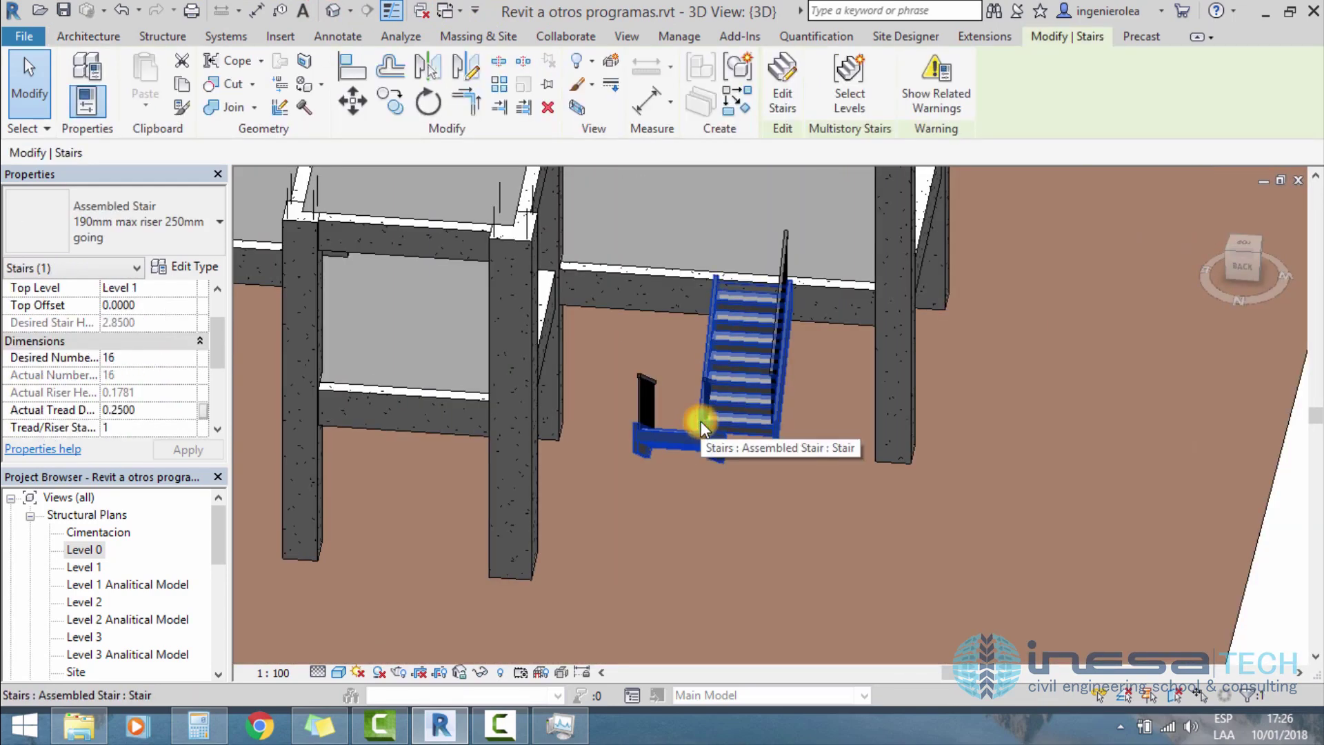
key(Delete)
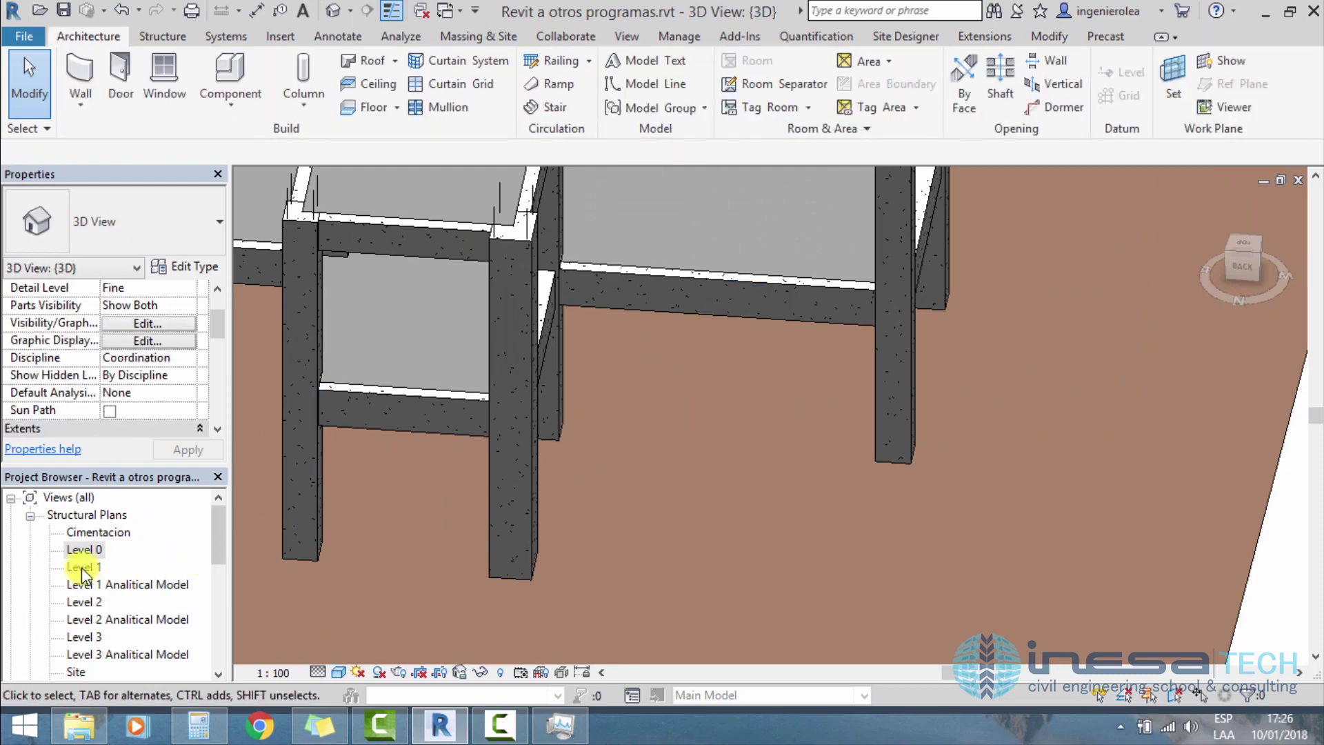
double_click(84, 550)
Step: Start a new stair and switch the plan to Hidden Line visual style
middle_drag(601, 438, 650, 420)
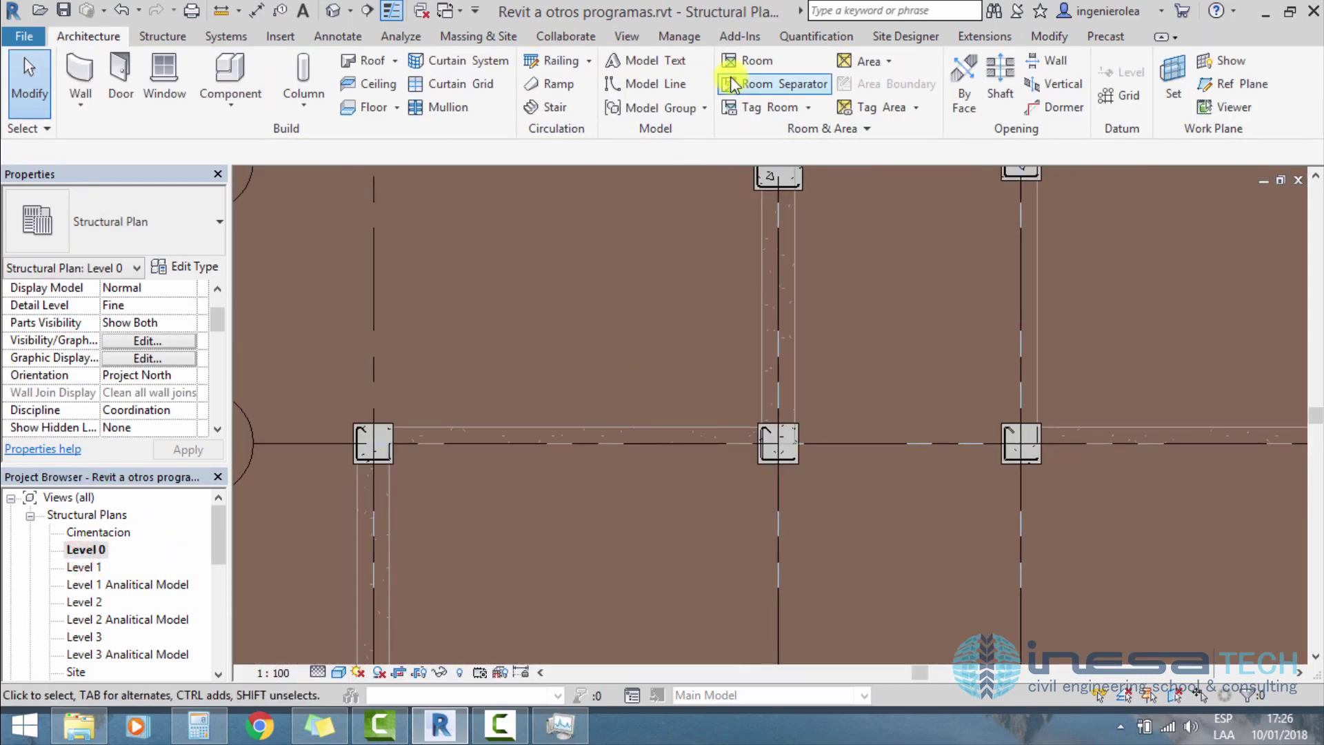
click(552, 110)
click(674, 444)
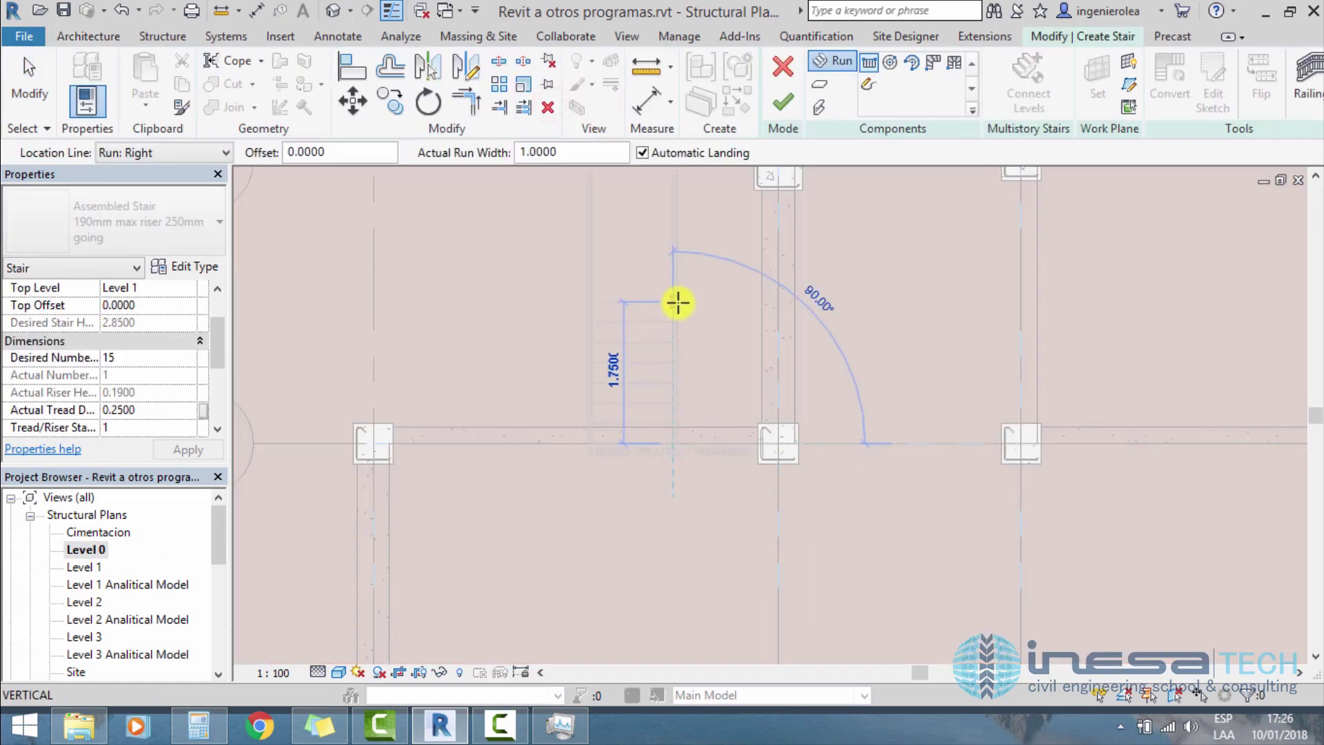
key(Escape)
key(Escape)
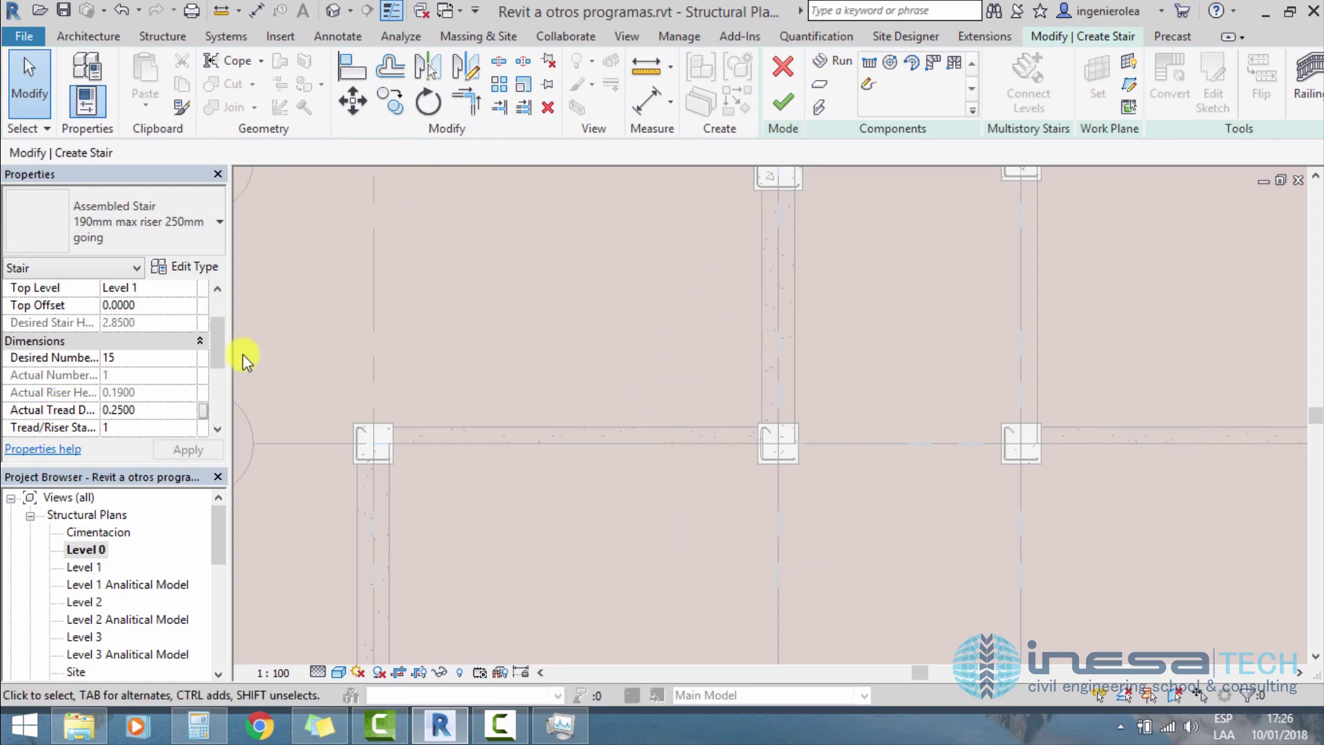
click(341, 676)
click(379, 580)
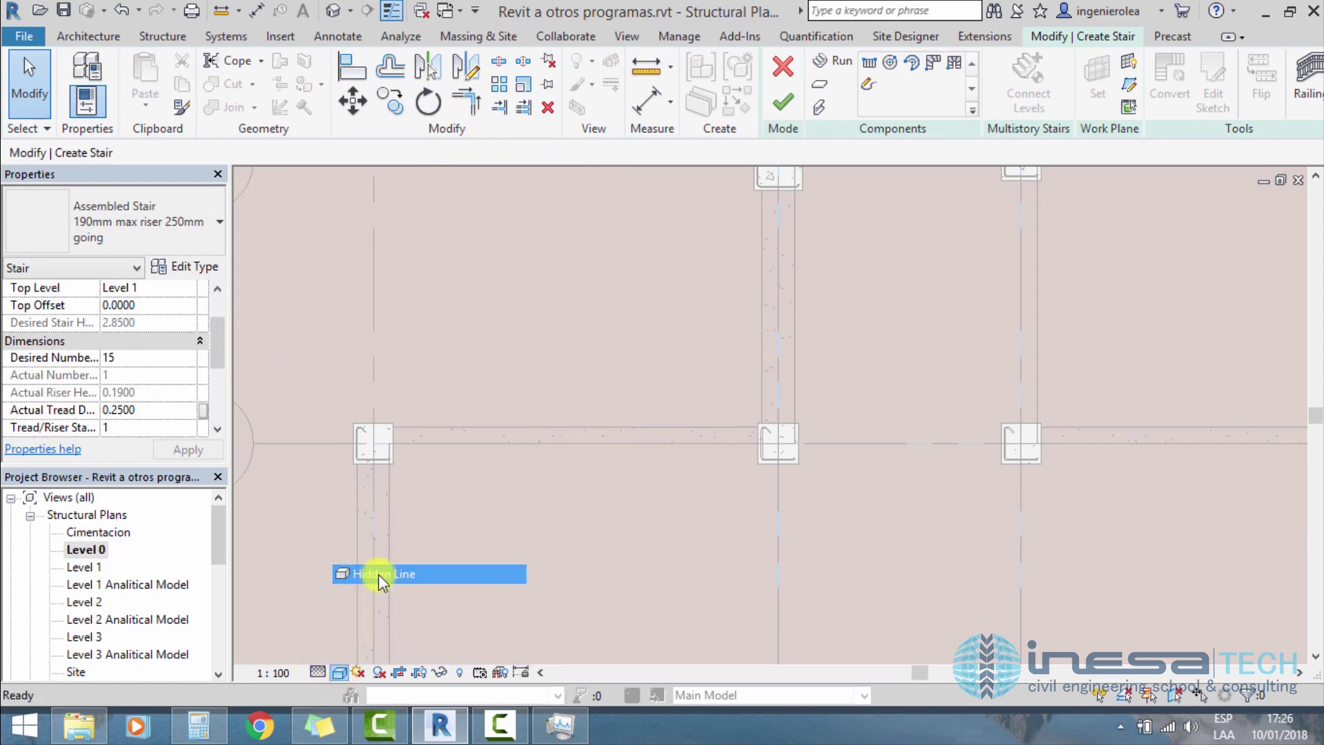
Step: Draw a trial 8-riser straight run from the grid line, then undo it
click(876, 64)
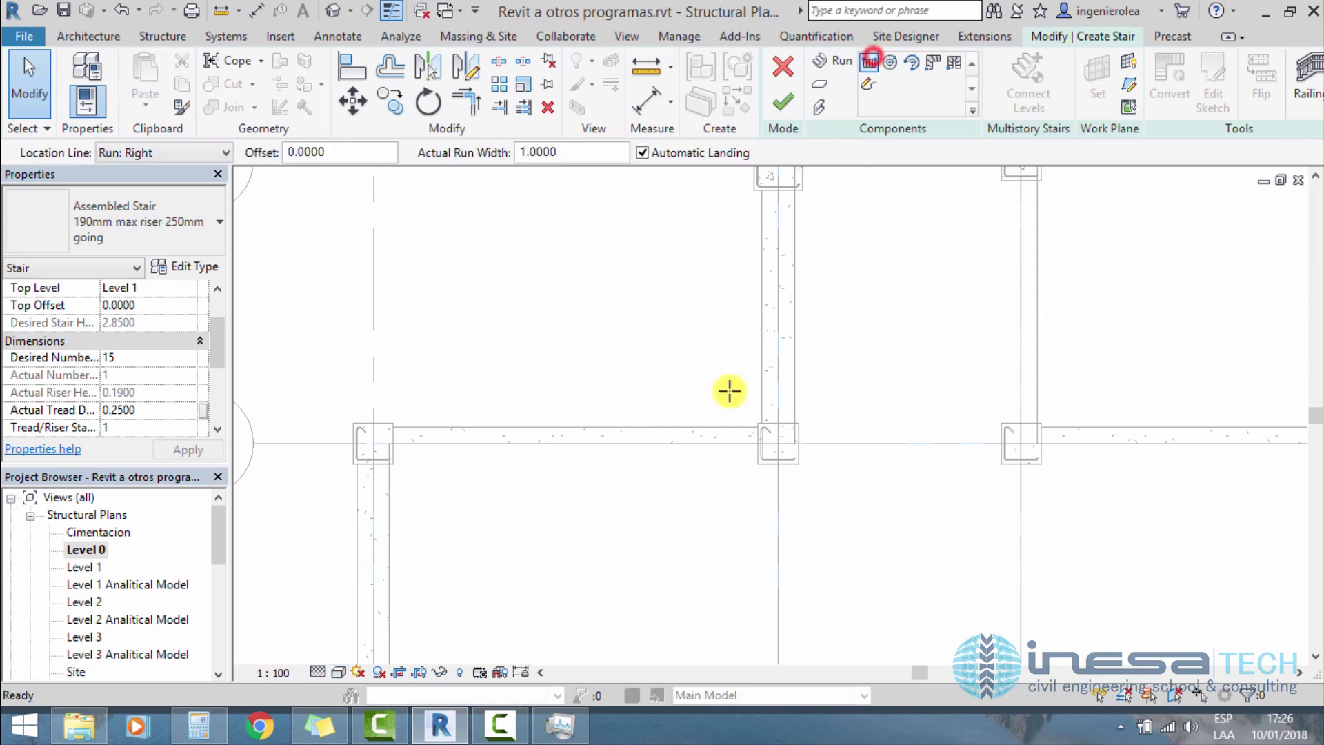
click(656, 444)
scroll(669, 296, up, 2)
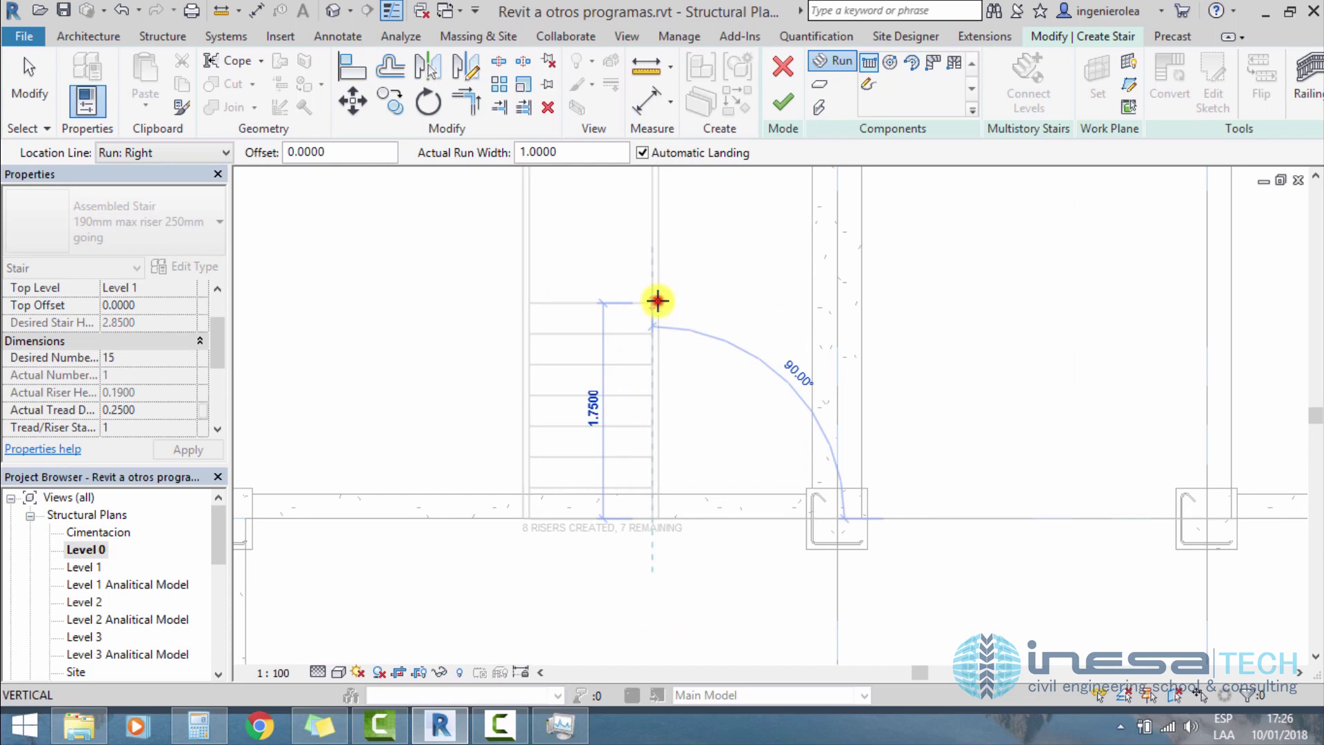
click(657, 300)
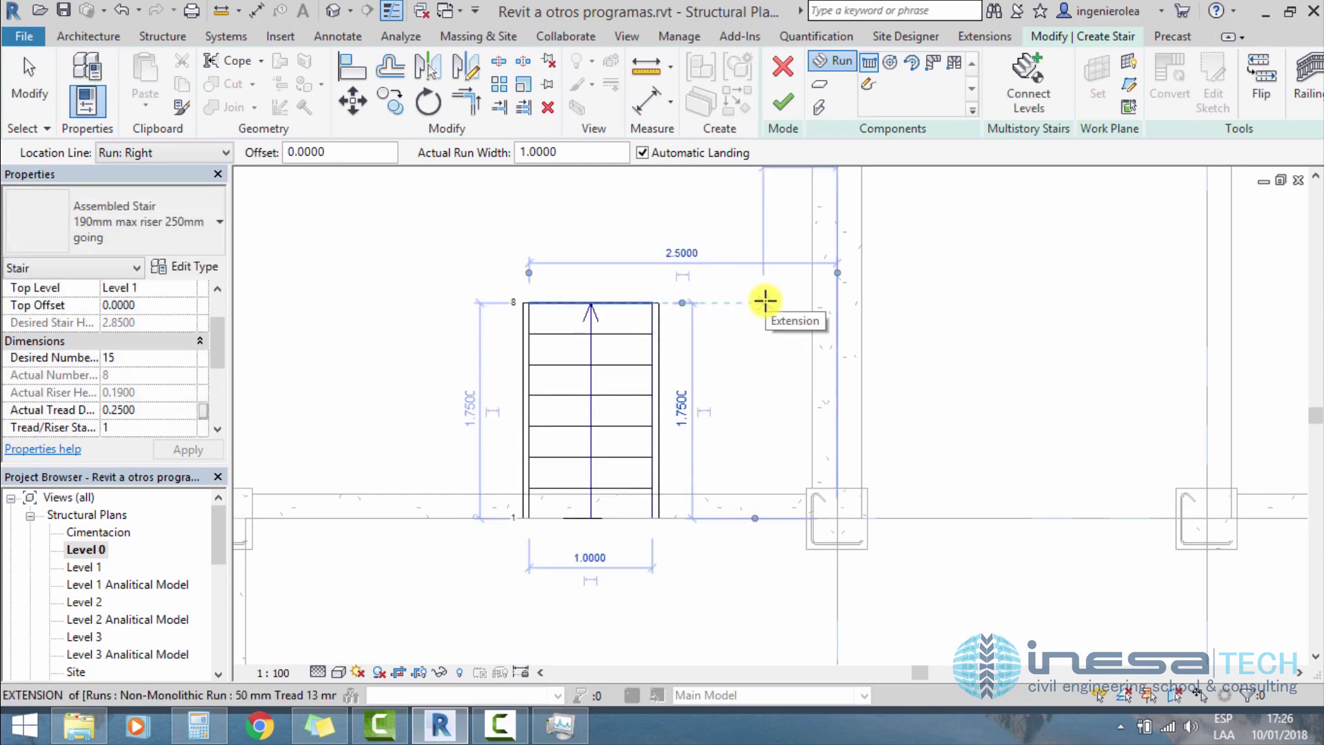
key(ctrl+z)
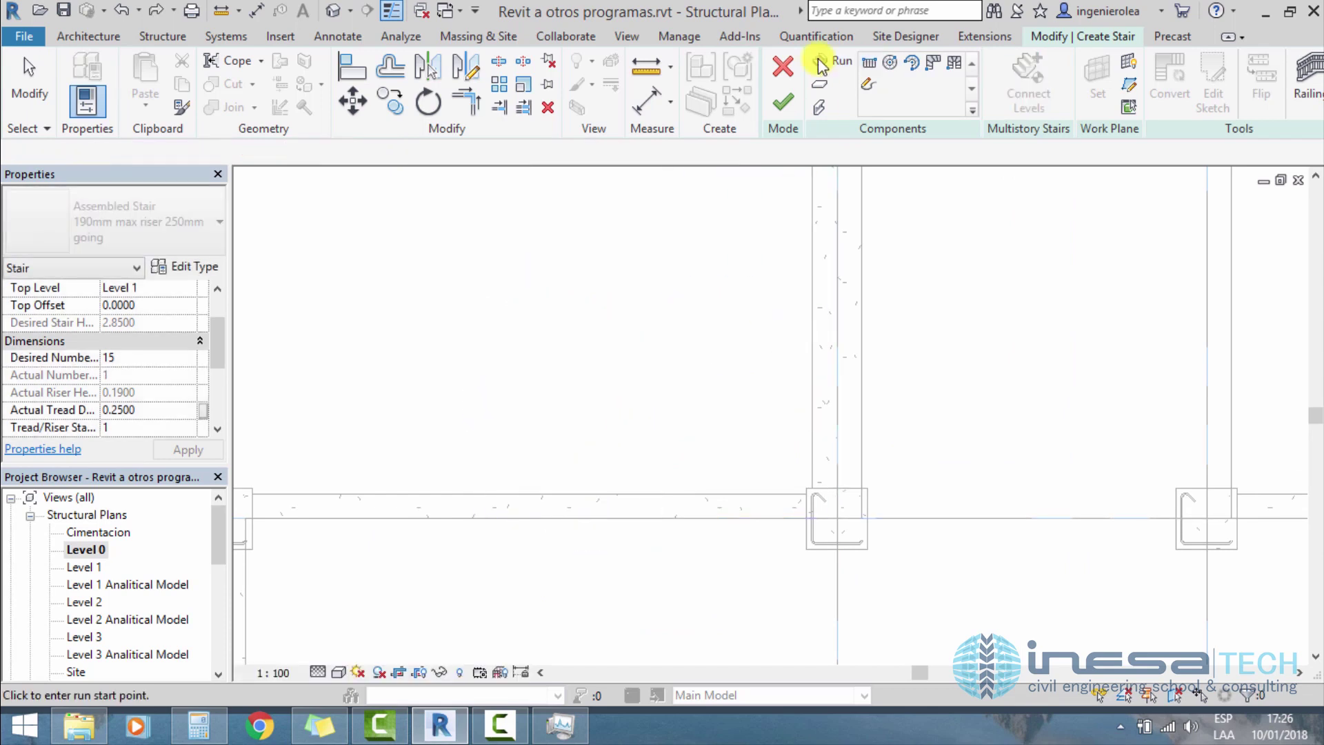
Step: Draw two trial runs totalling 15 risers, then undo both runs
click(821, 66)
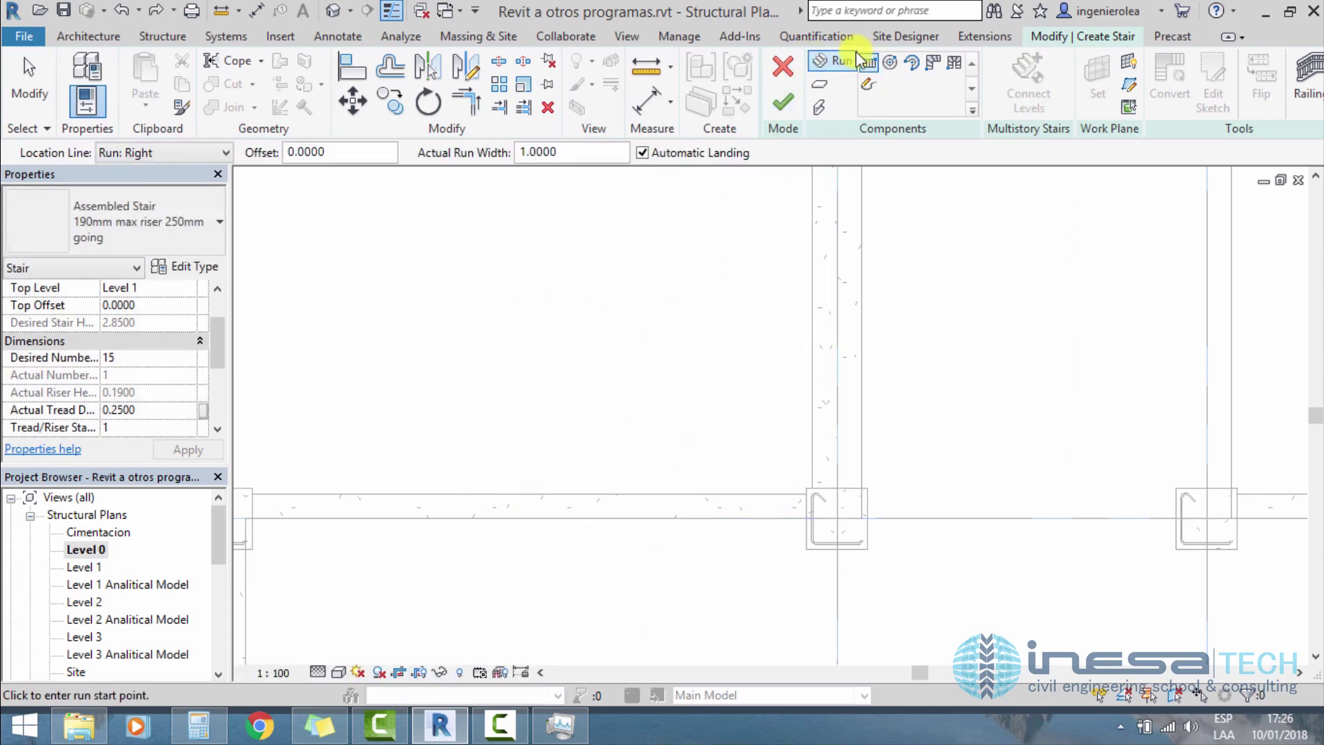
click(621, 518)
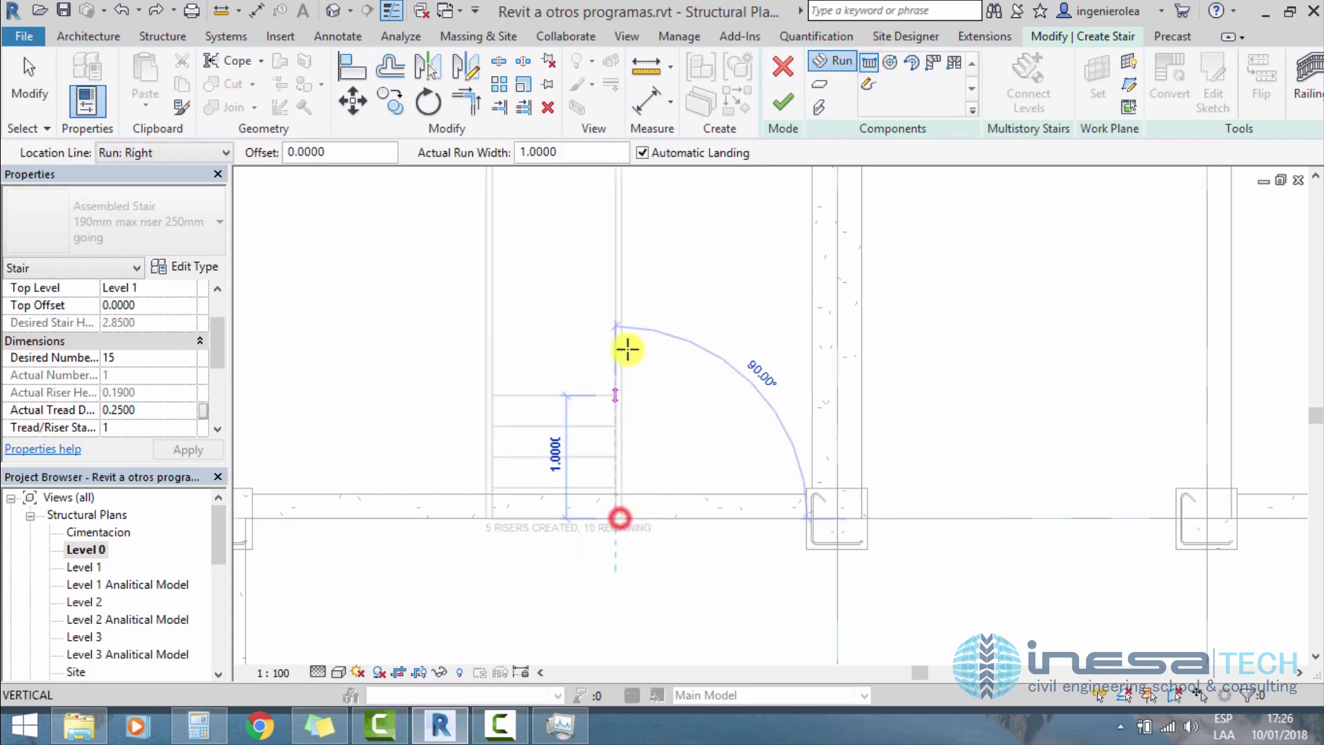
click(617, 304)
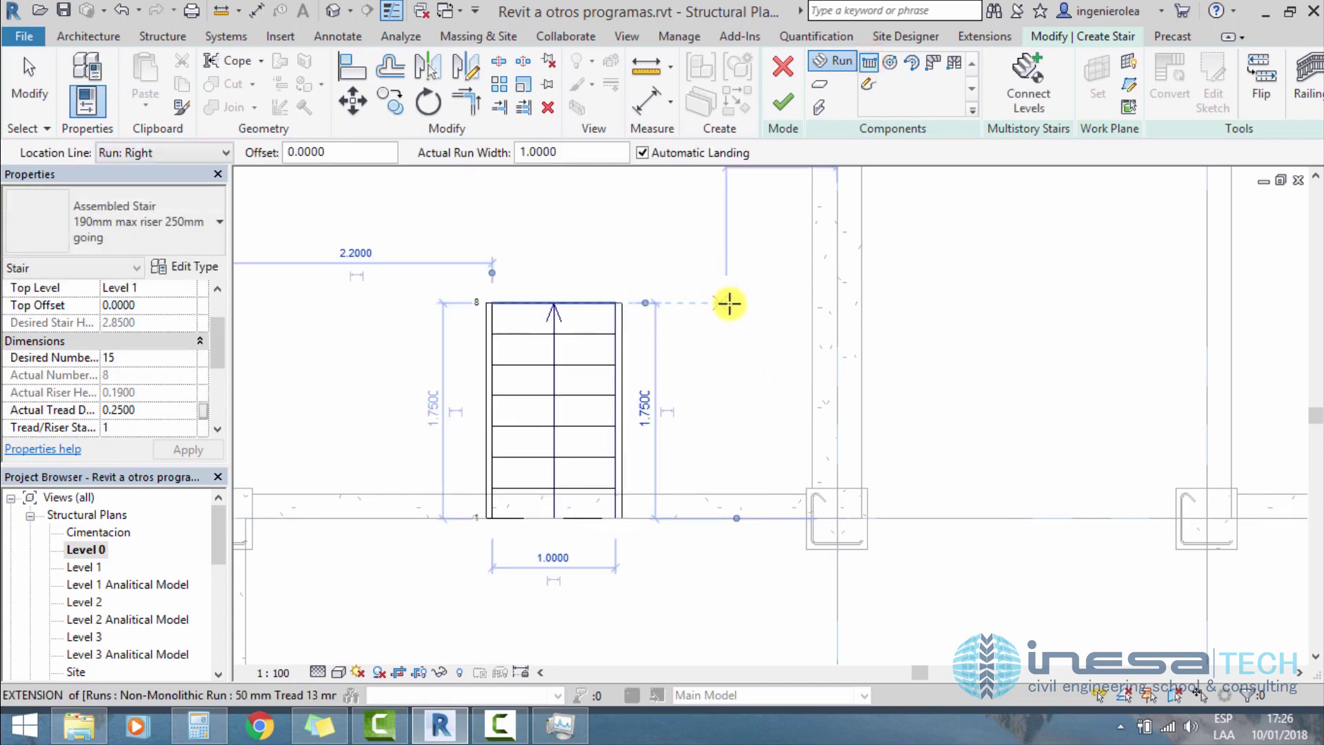
click(727, 303)
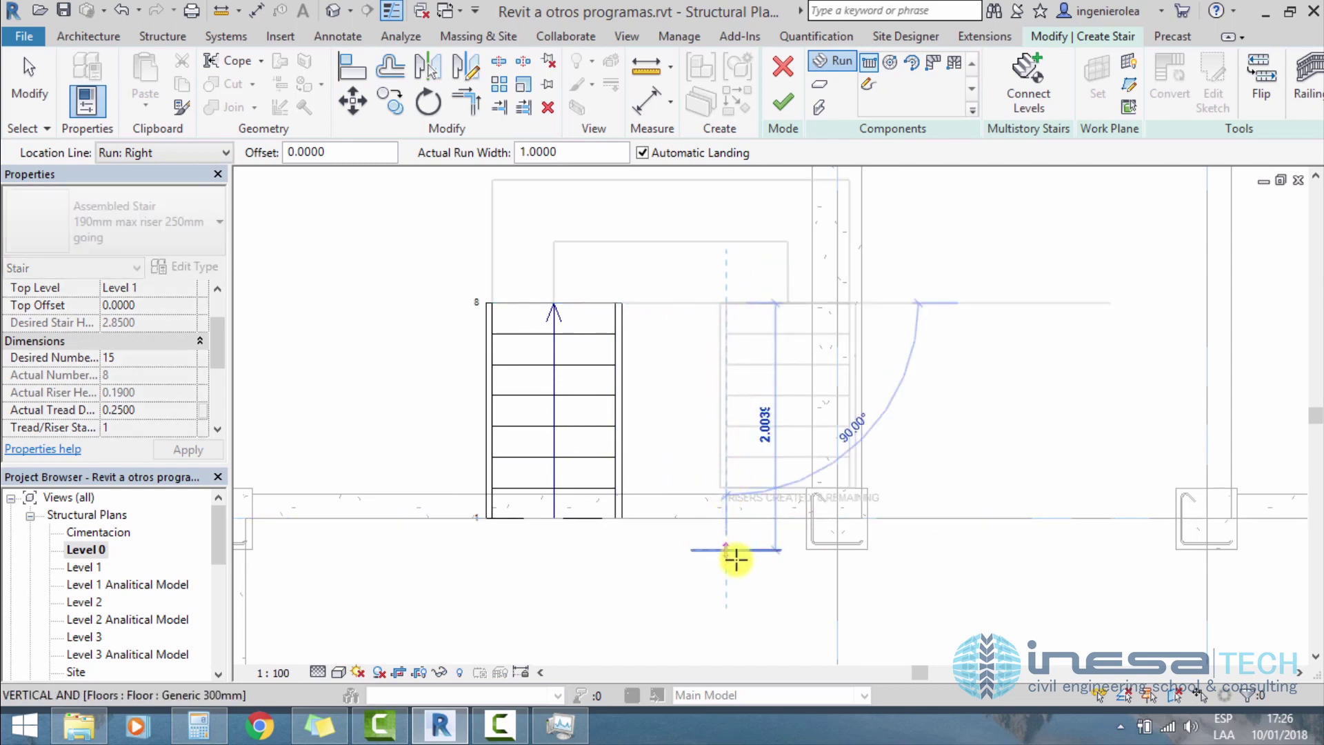
click(734, 589)
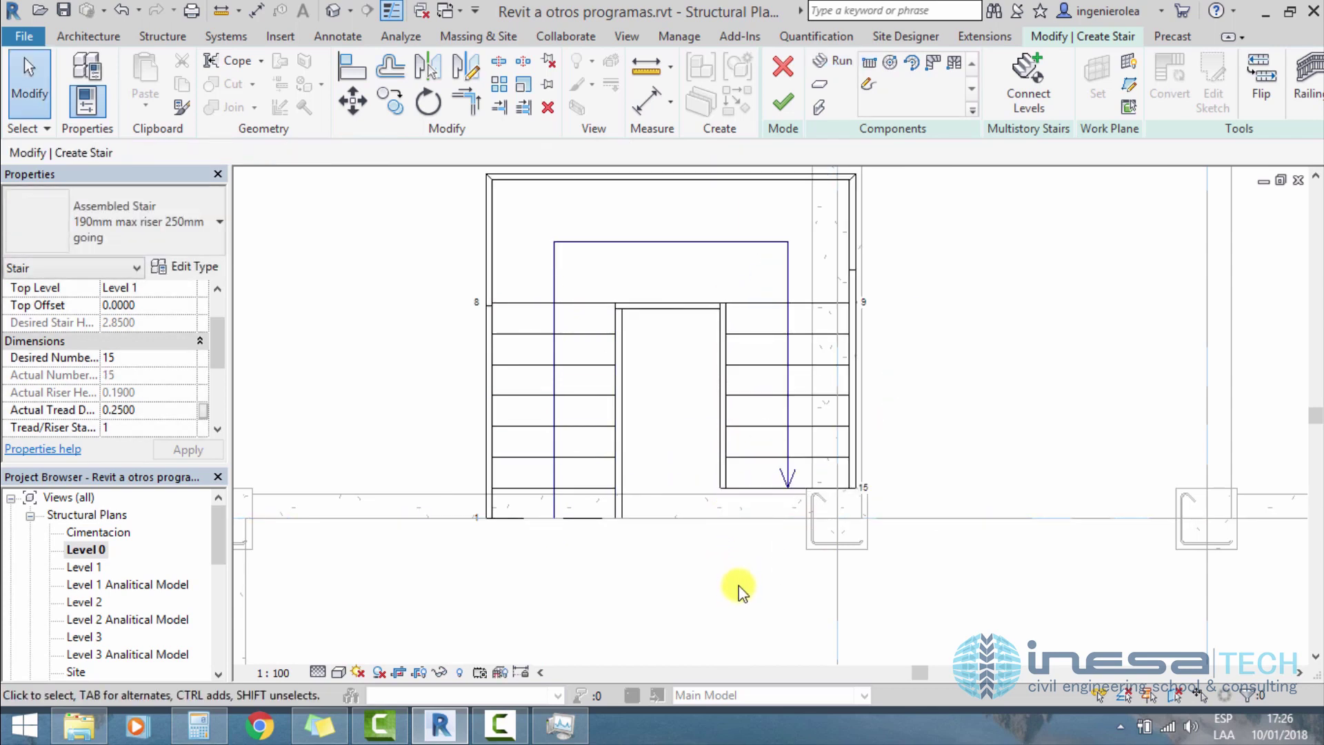
key(ctrl+z)
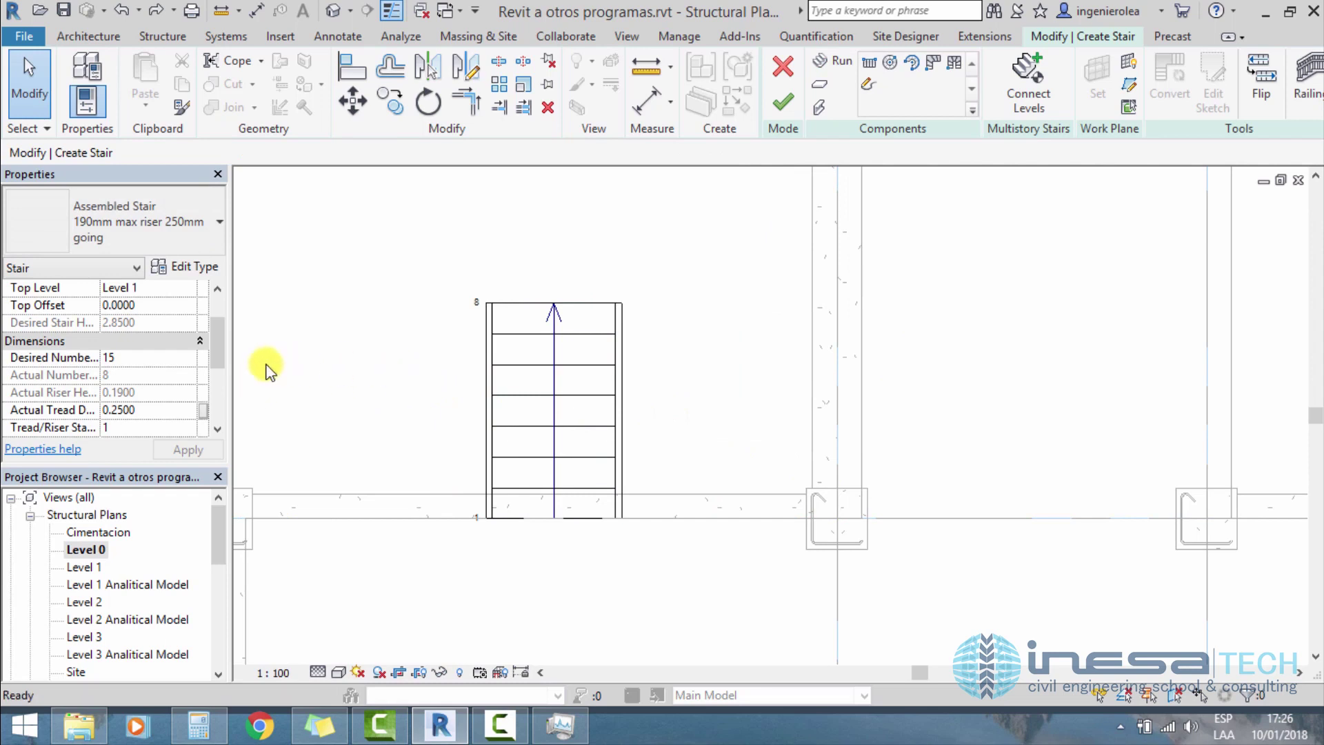
key(ctrl+z)
click(165, 359)
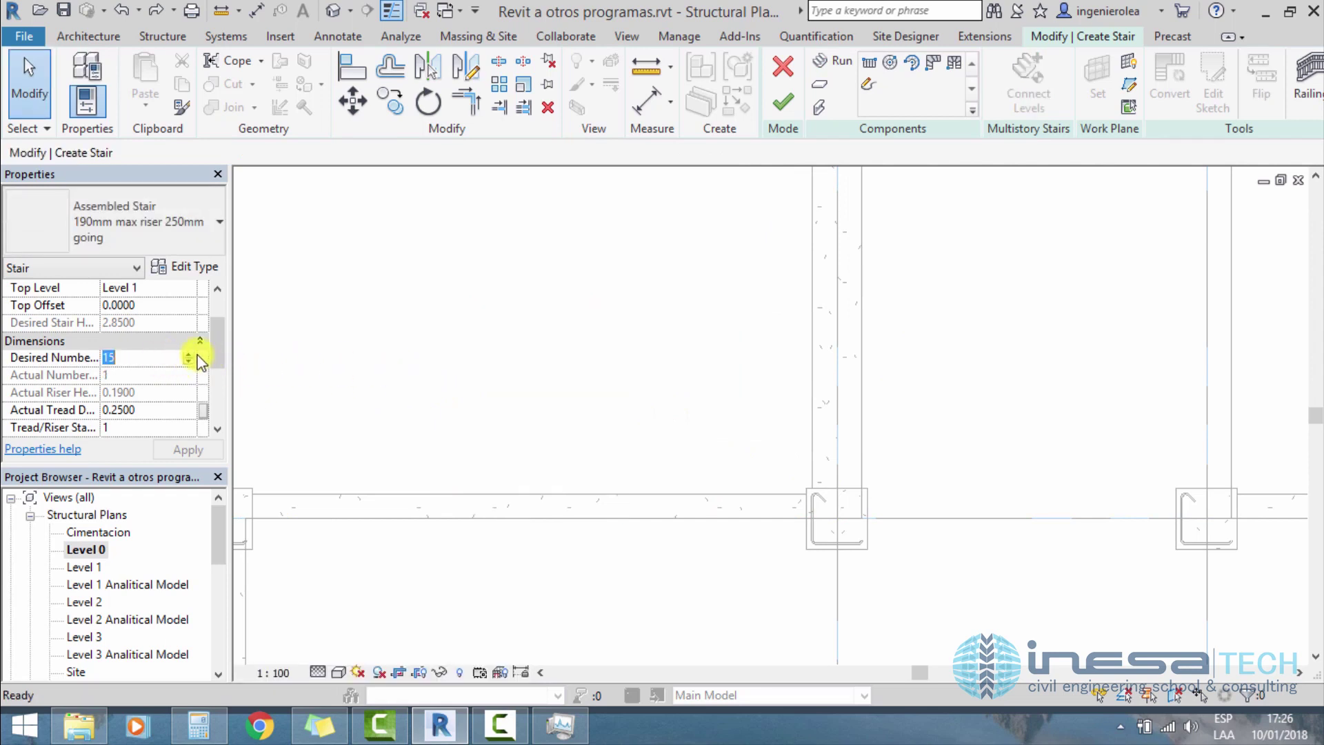
text(16)
Step: Draw two side-by-side 8-riser runs forming a 16-riser U-shaped stair
middle_drag(473, 423, 637, 375)
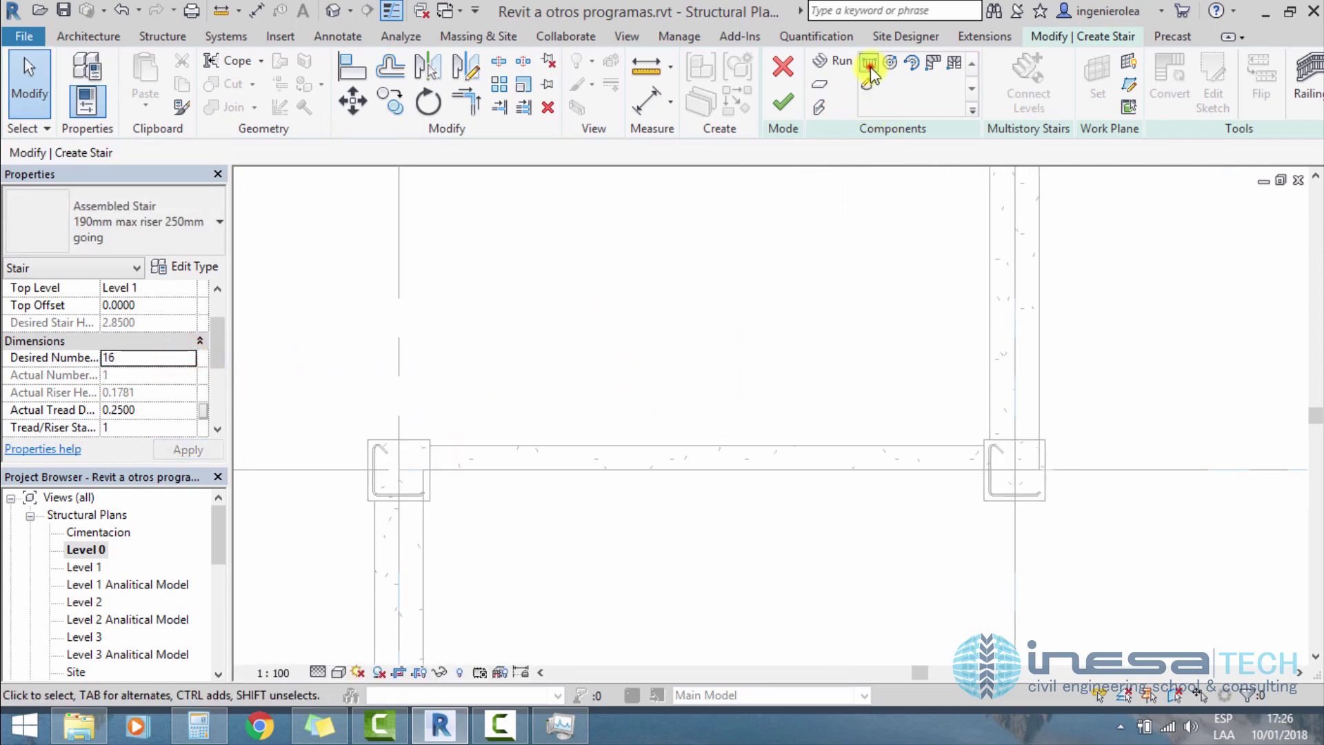
click(869, 66)
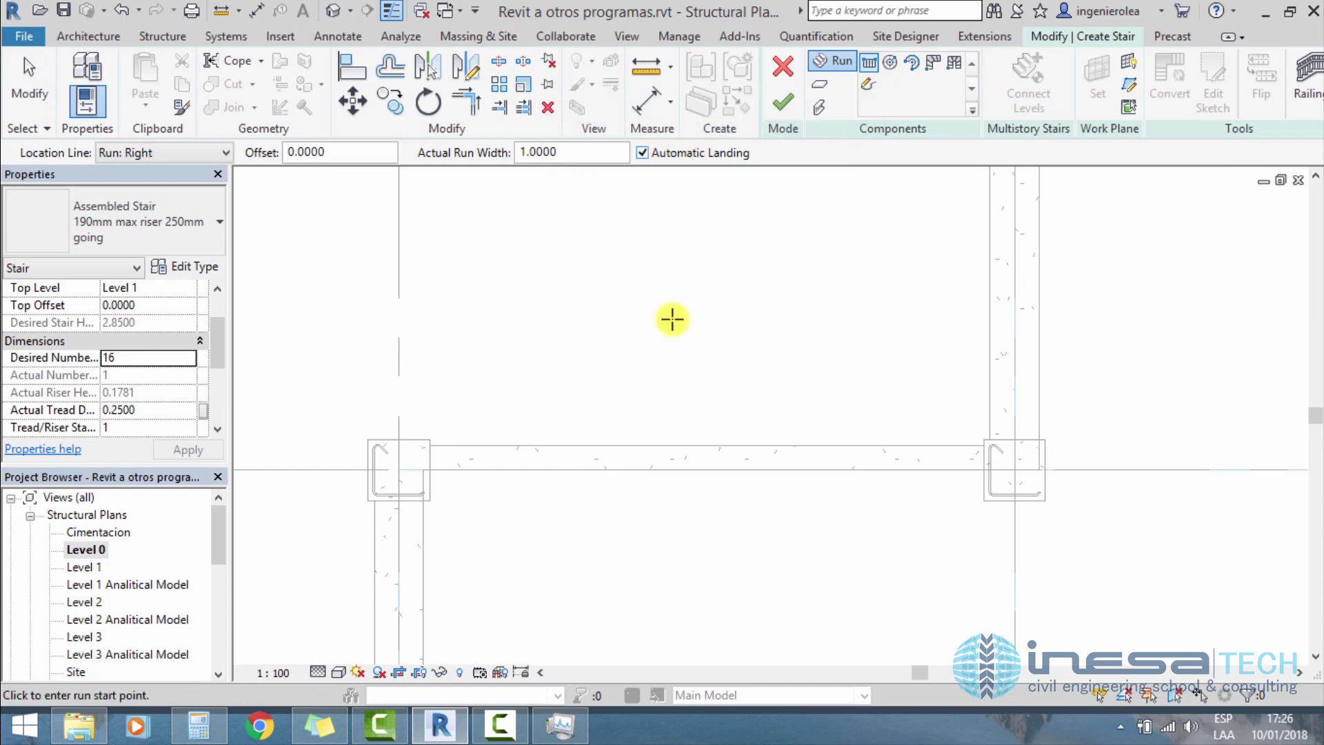
click(523, 478)
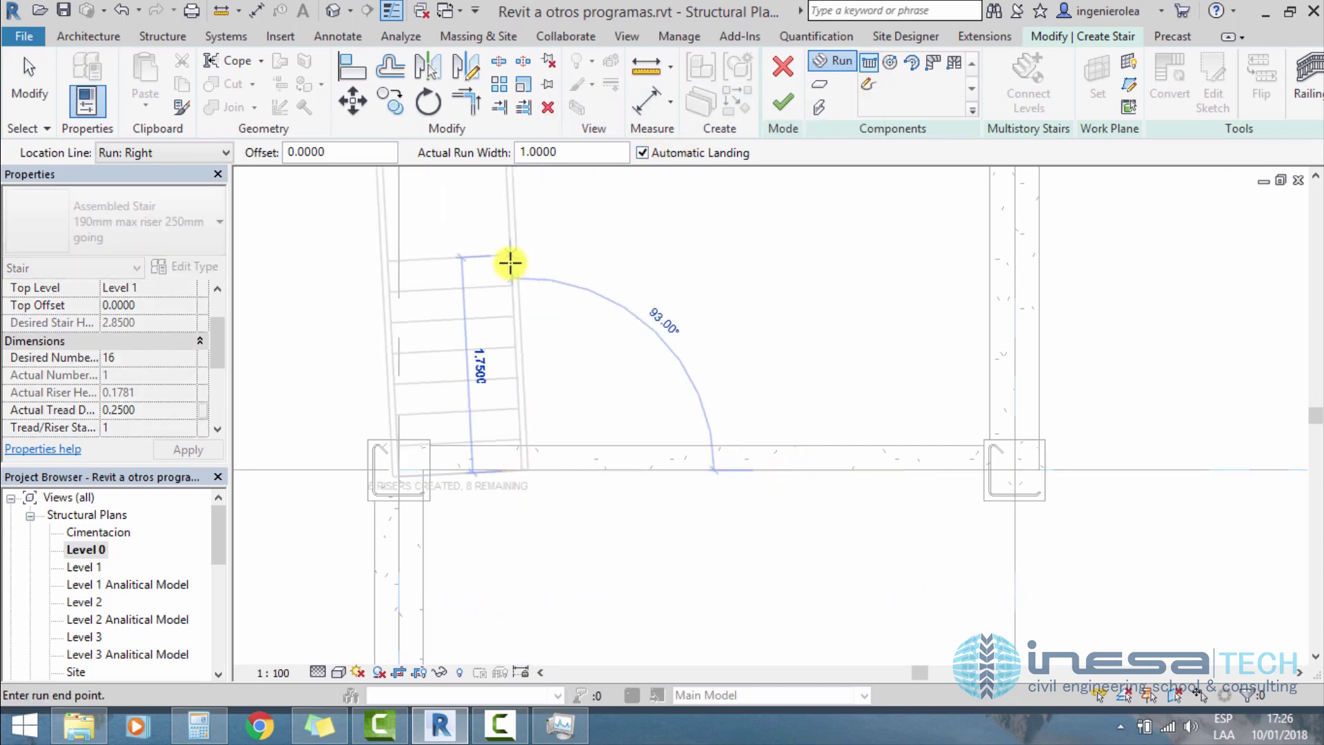
scroll(520, 260, up, 2)
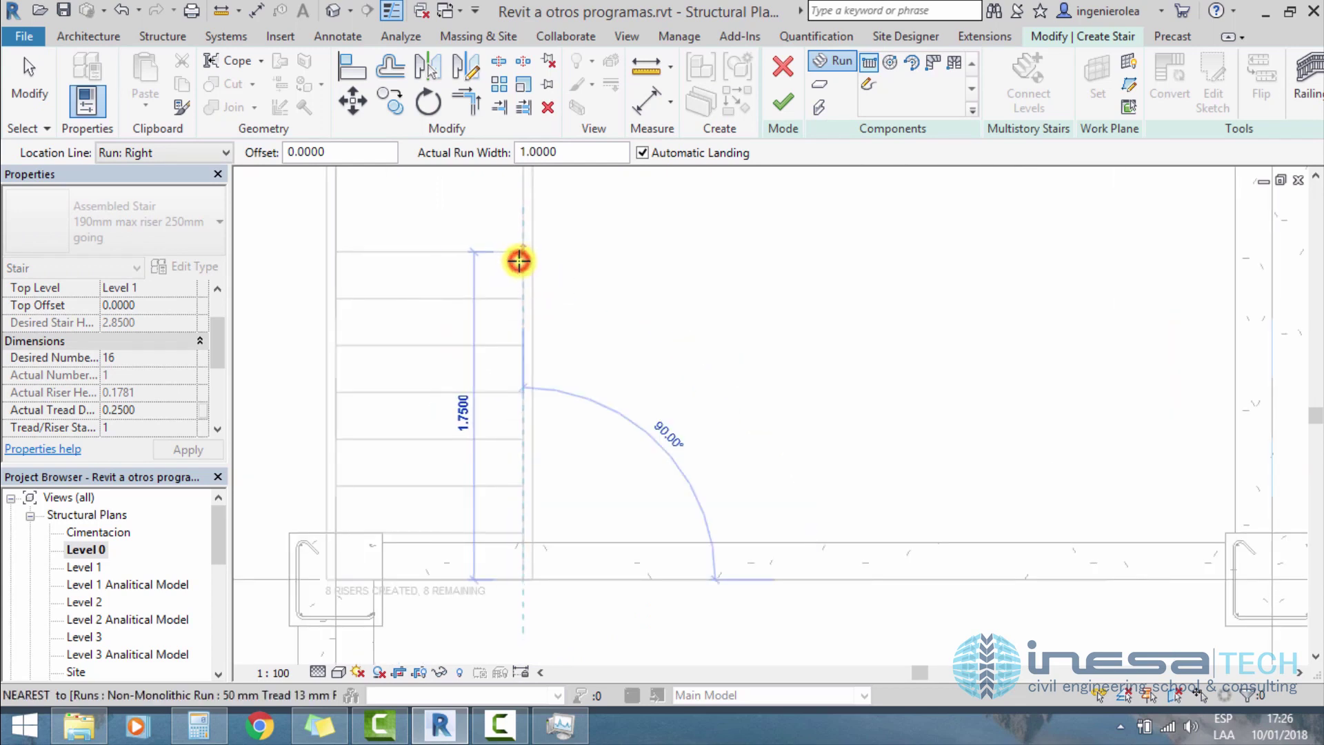
click(518, 260)
click(683, 251)
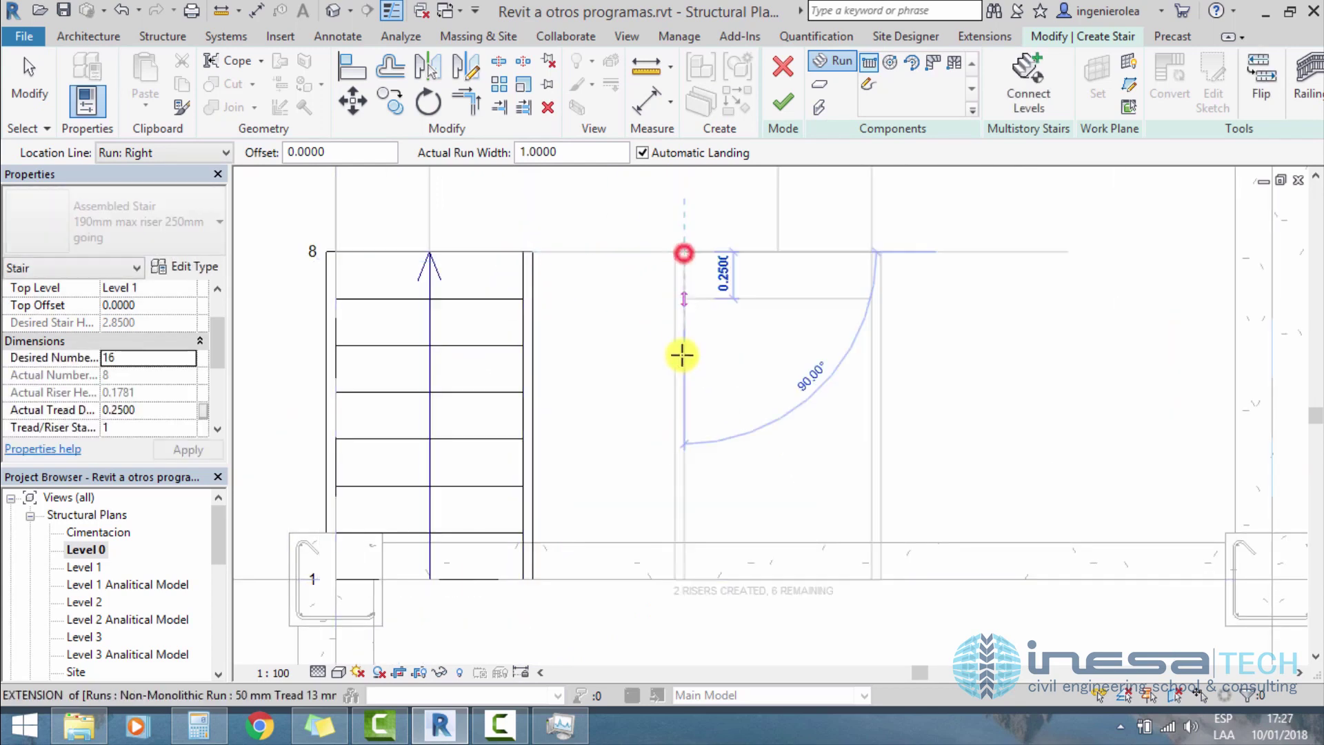
click(686, 606)
key(Escape)
scroll(690, 610, down, 2)
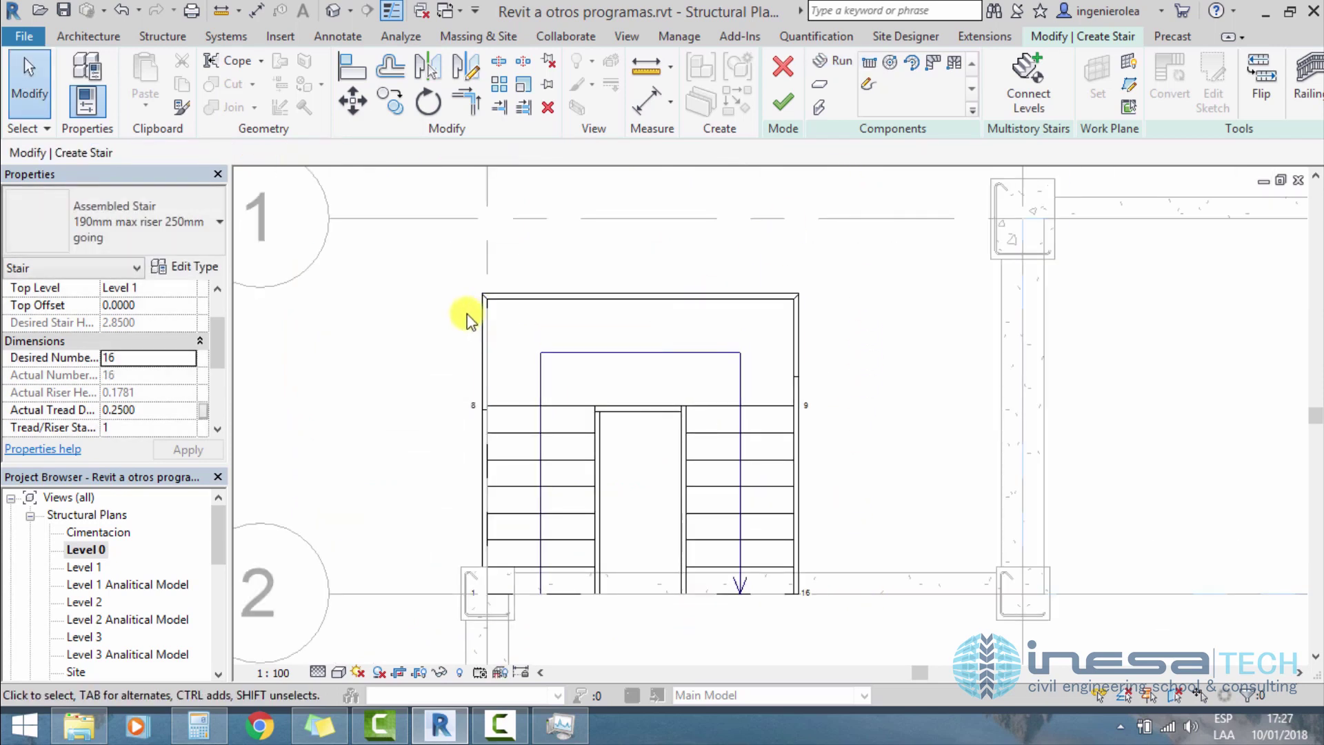
Step: Move the whole stair to the grid A and 2 corner and finish the stair
drag(418, 261, 924, 662)
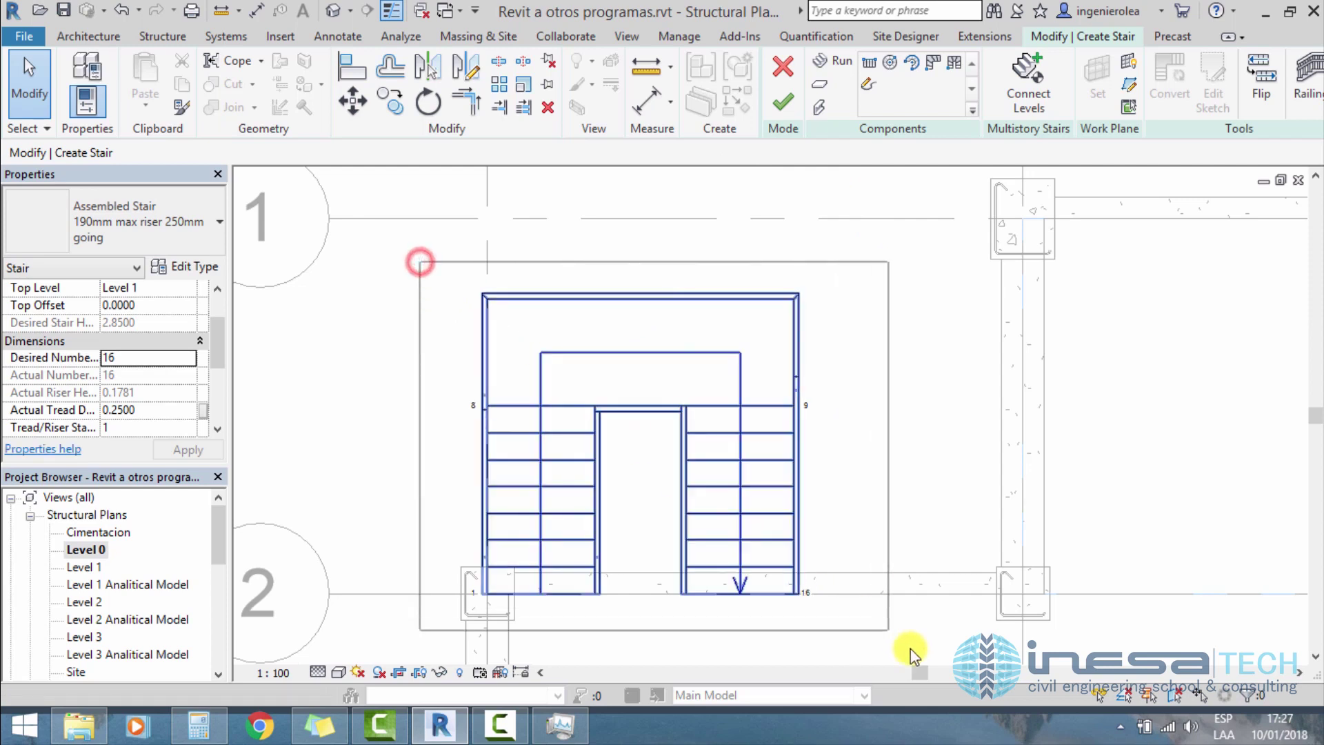
click(371, 112)
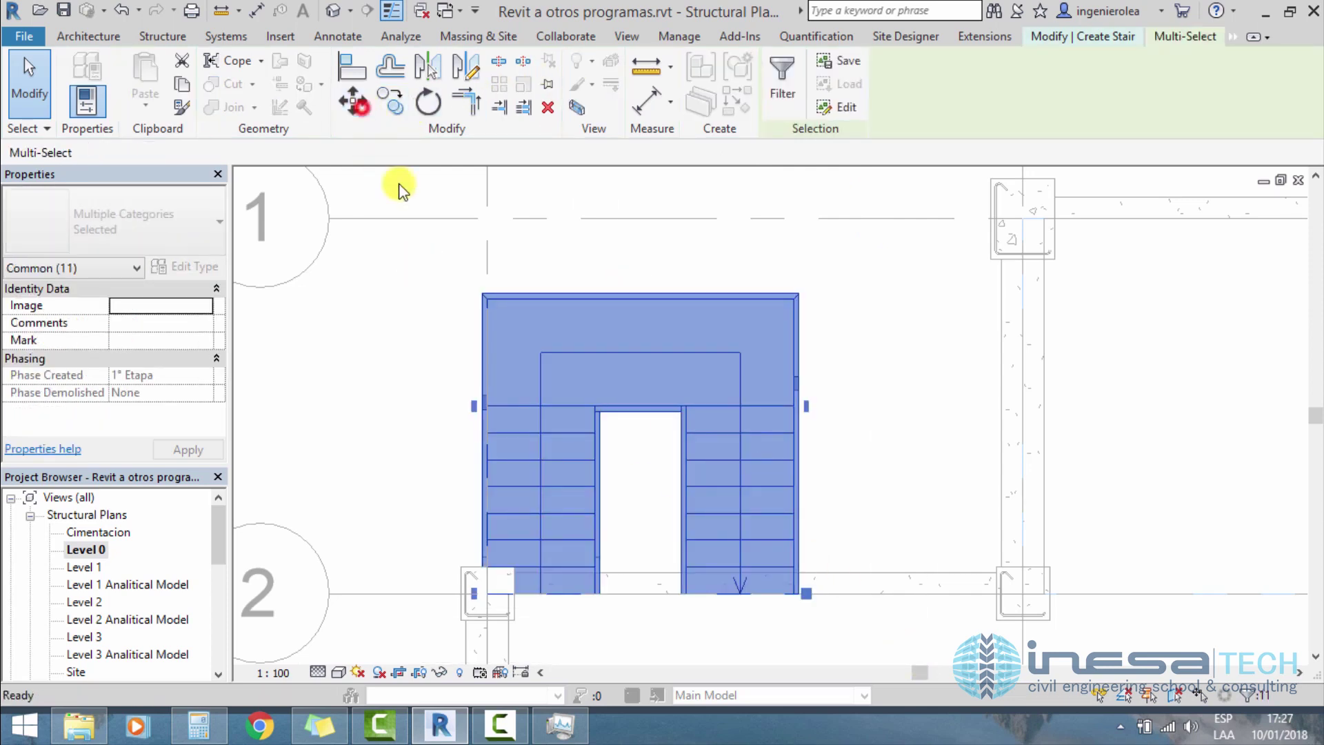
click(641, 593)
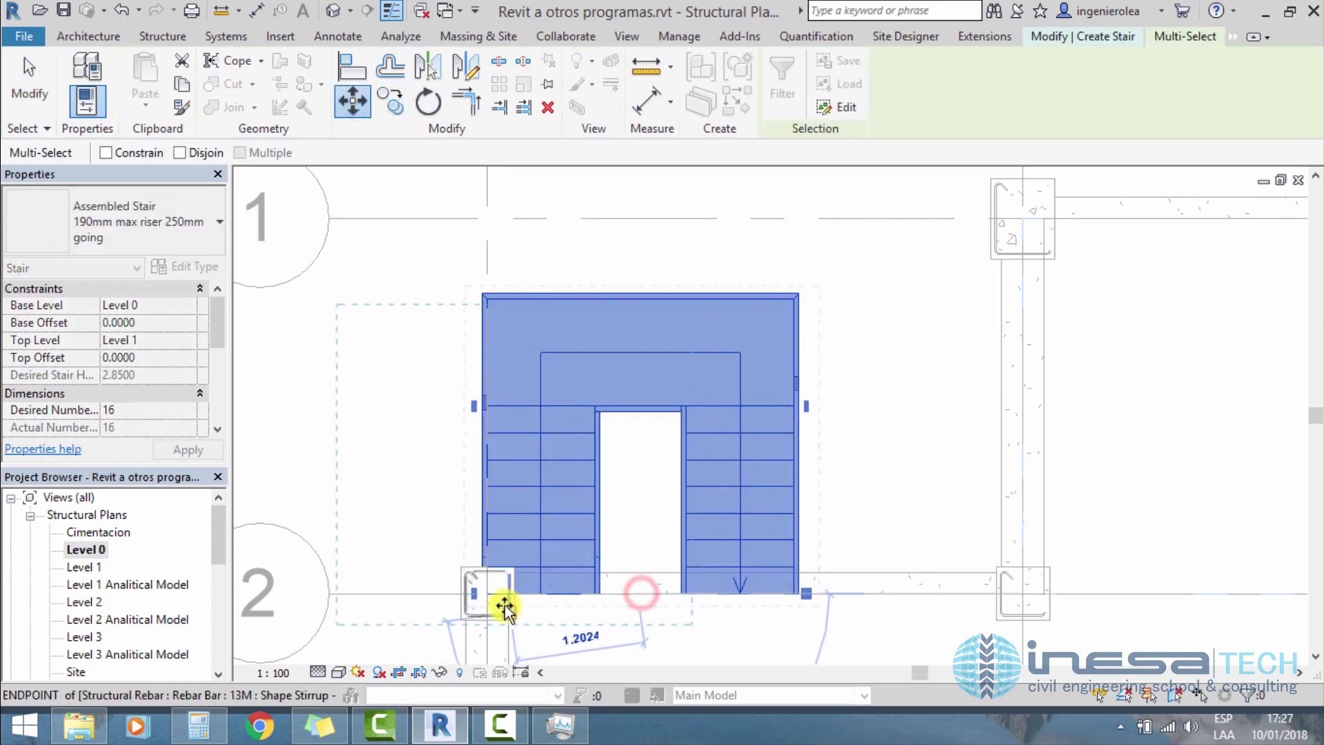
click(491, 593)
scroll(642, 531, down, 2)
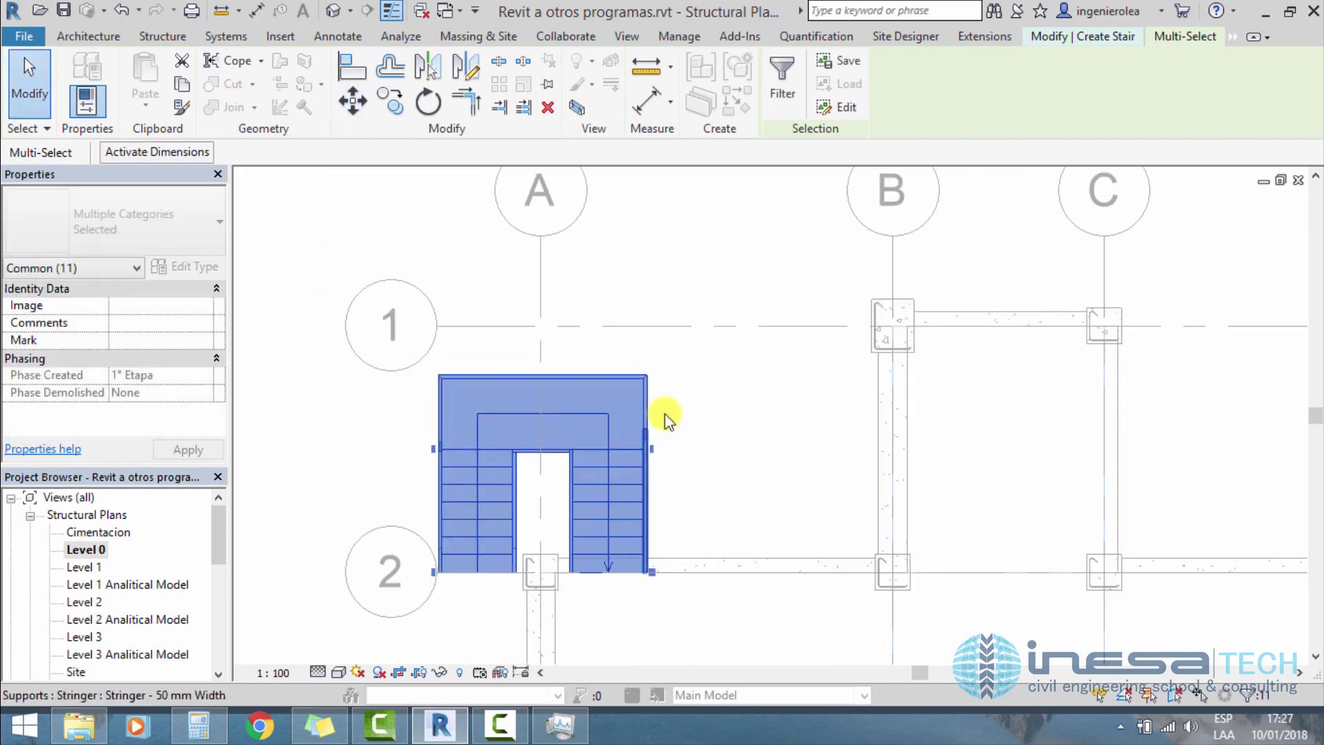
key(Escape)
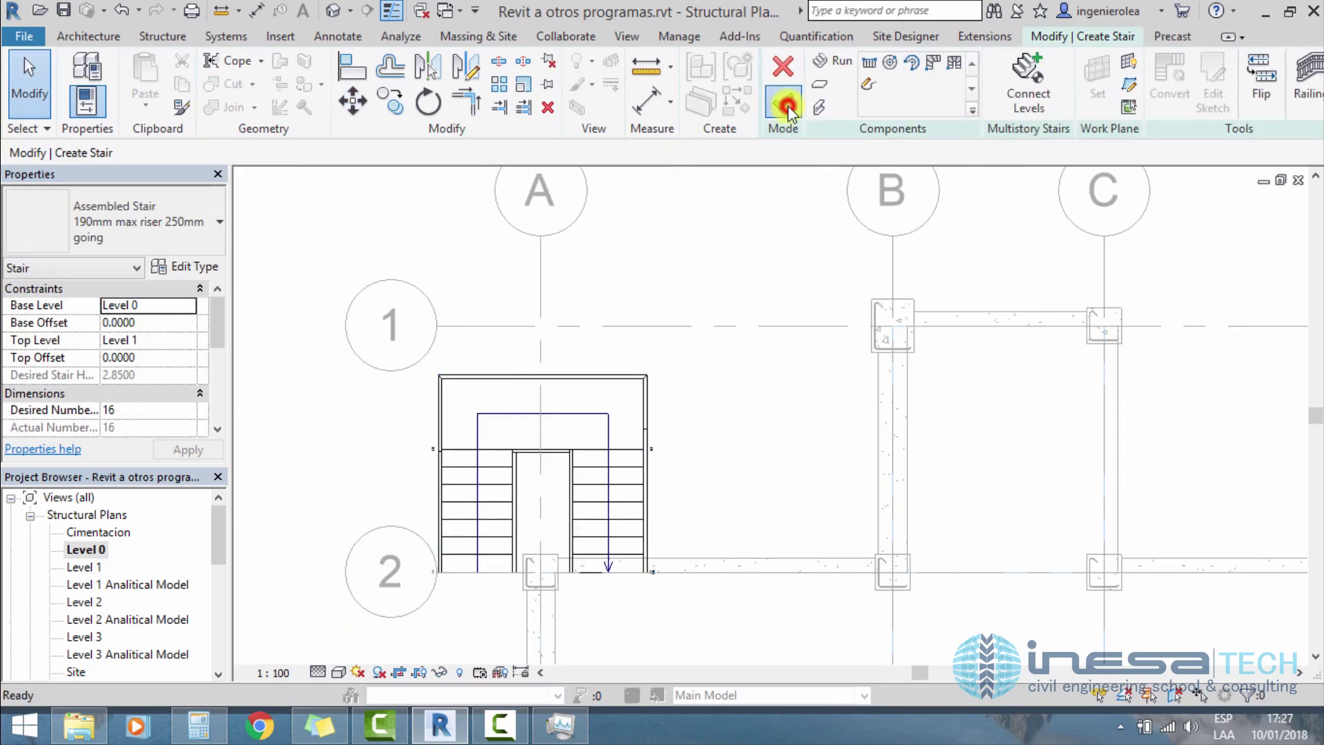
click(787, 106)
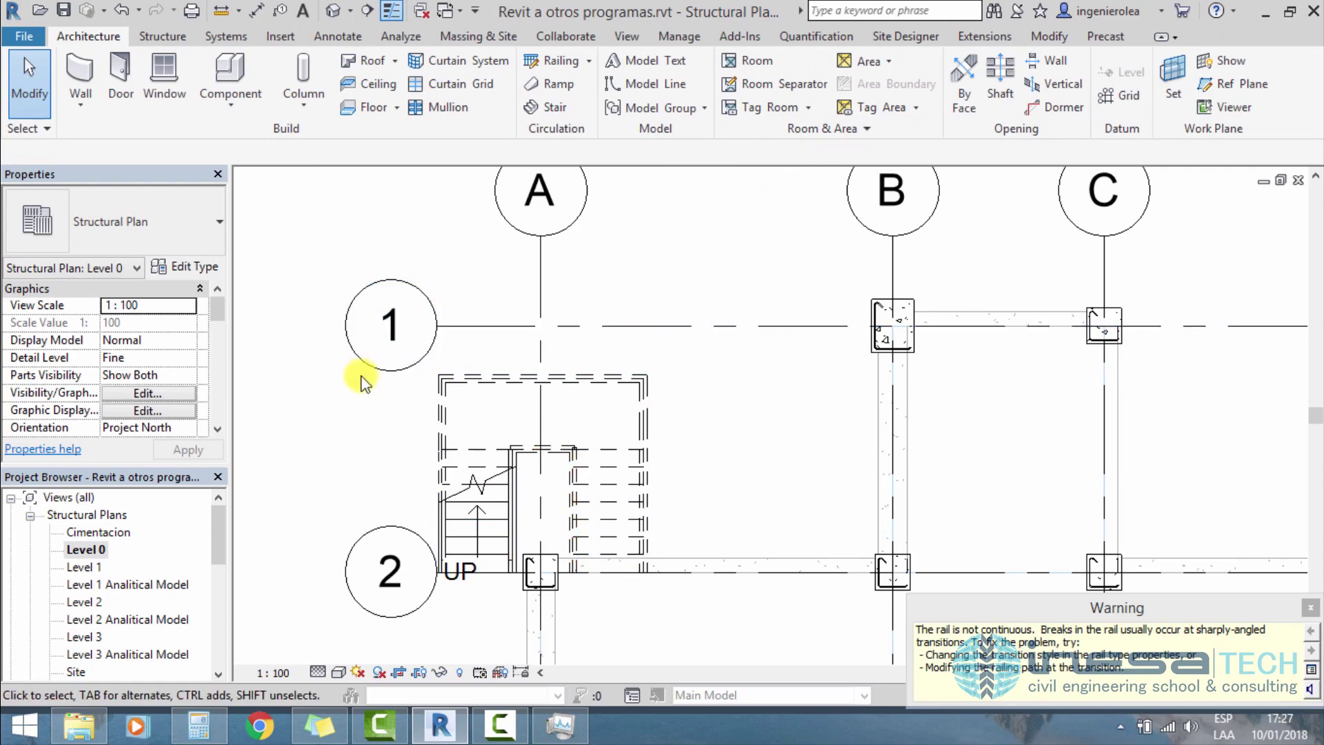
Step: Select the stair's component parts, leaving out the left flight and landing
drag(356, 369, 694, 625)
key(Escape)
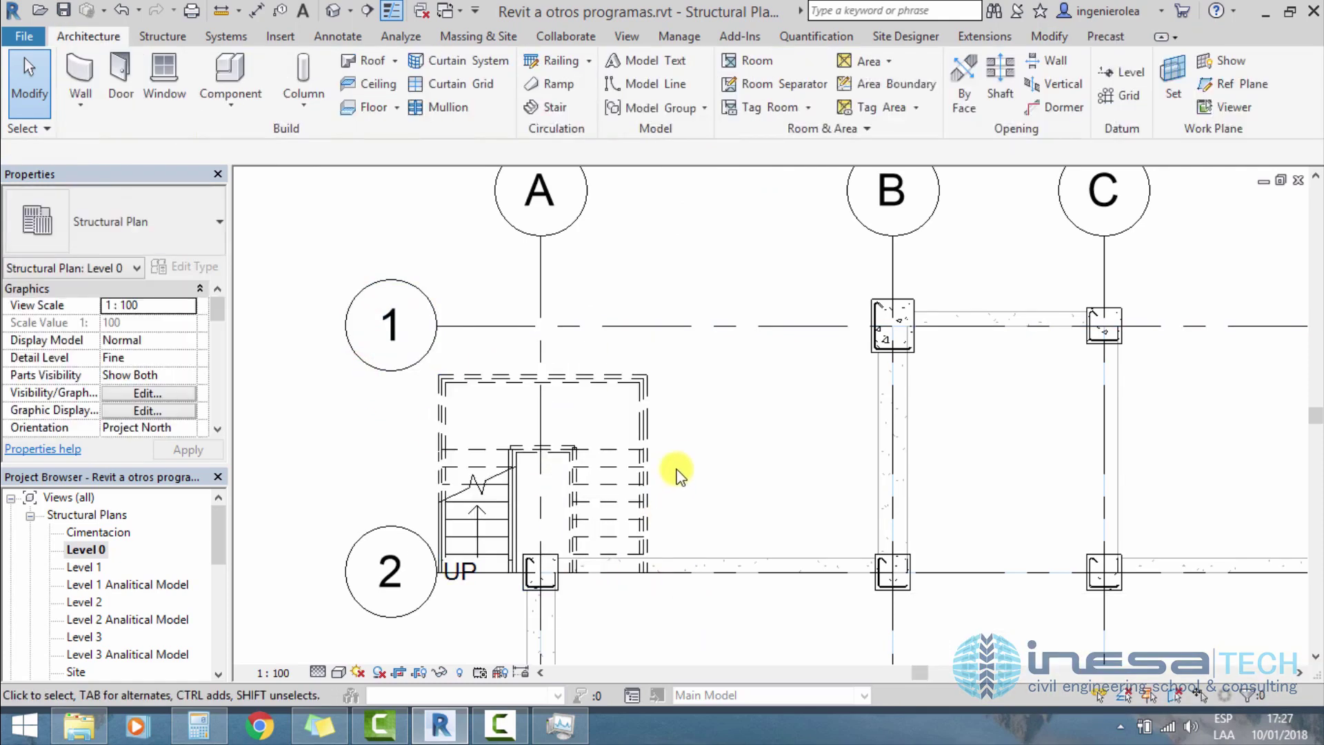
click(590, 445)
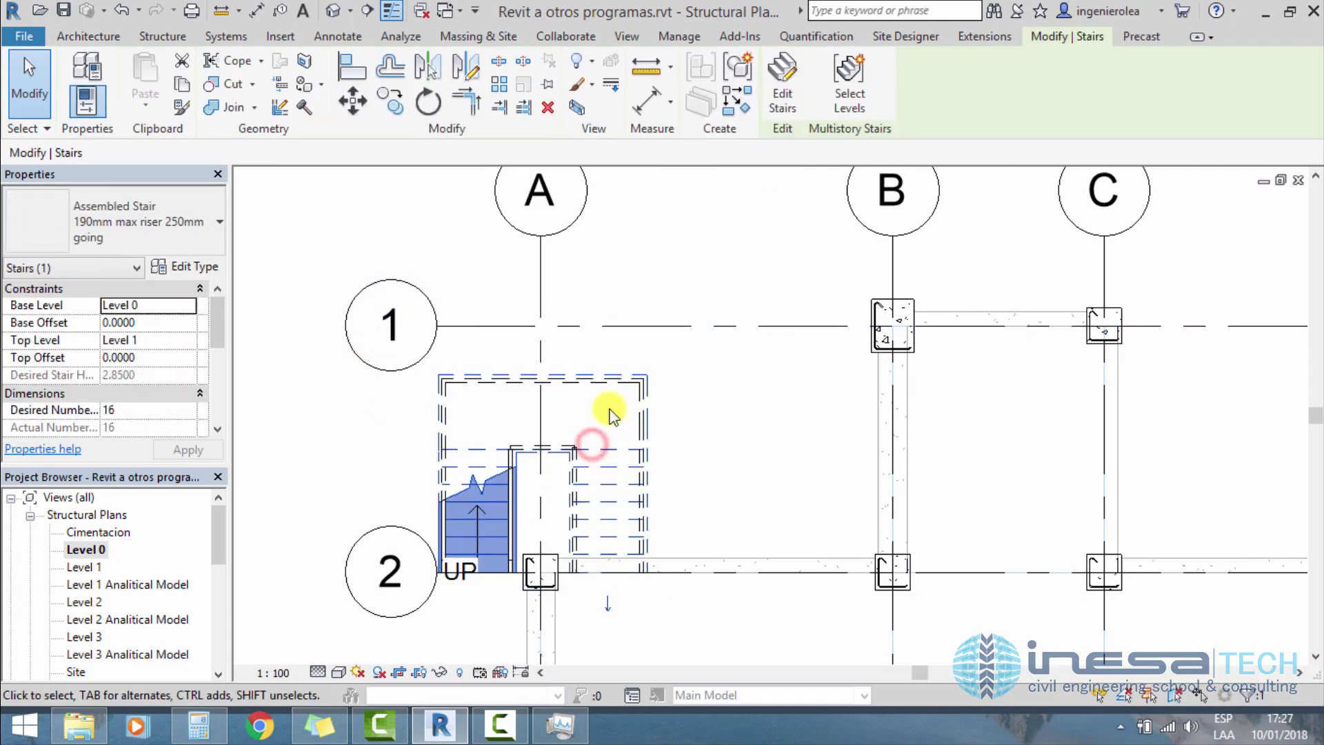
scroll(571, 422, up, 2)
drag(773, 540, 555, 325)
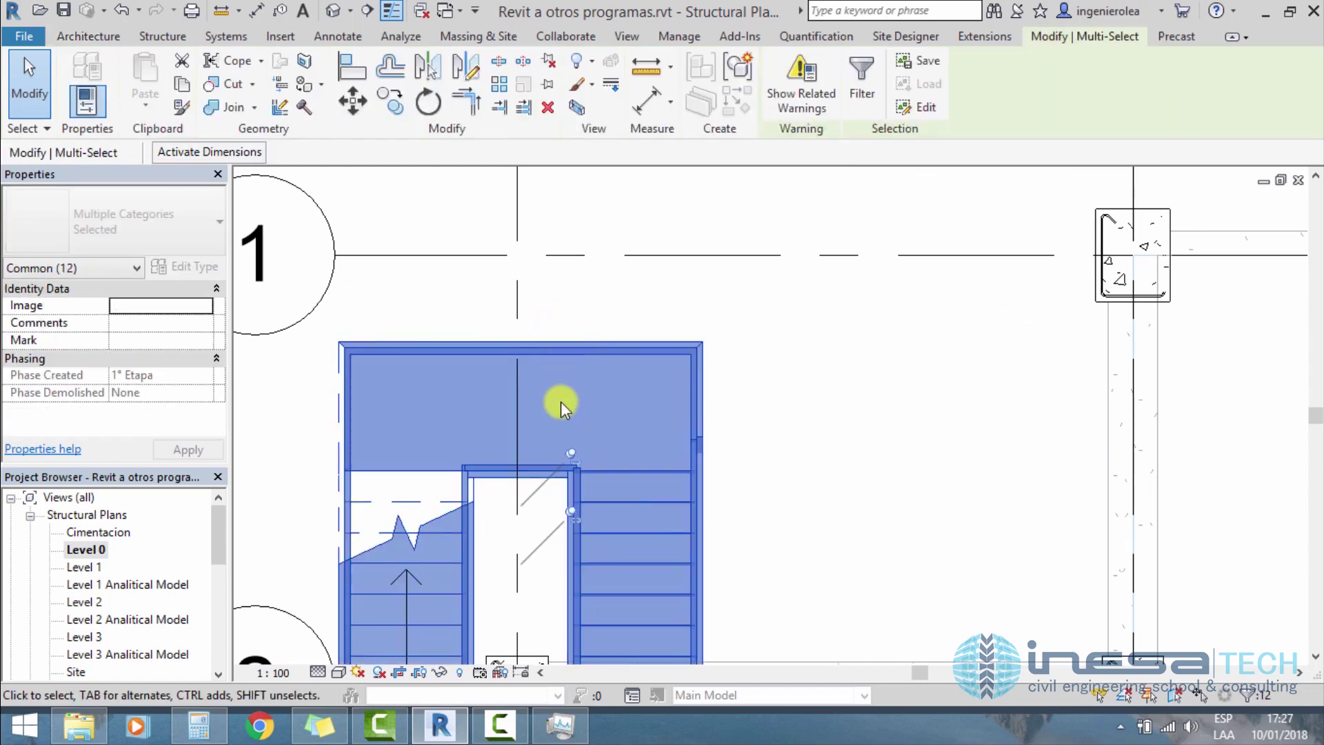
middle_drag(561, 402, 664, 277)
shift+drag(585, 426, 391, 323)
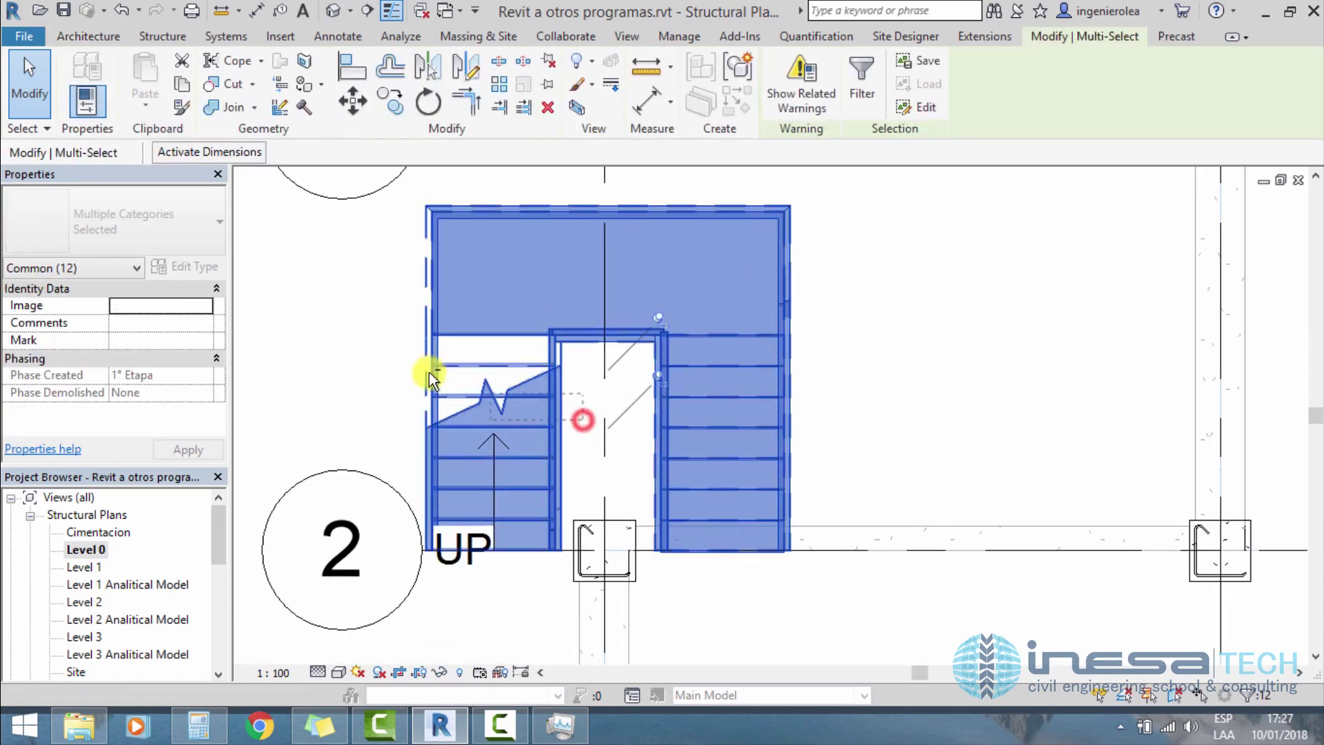
Step: Zoom in on the right flight's base, then switch to the default 3D view
scroll(648, 538, up, 1)
scroll(648, 538, up, 1)
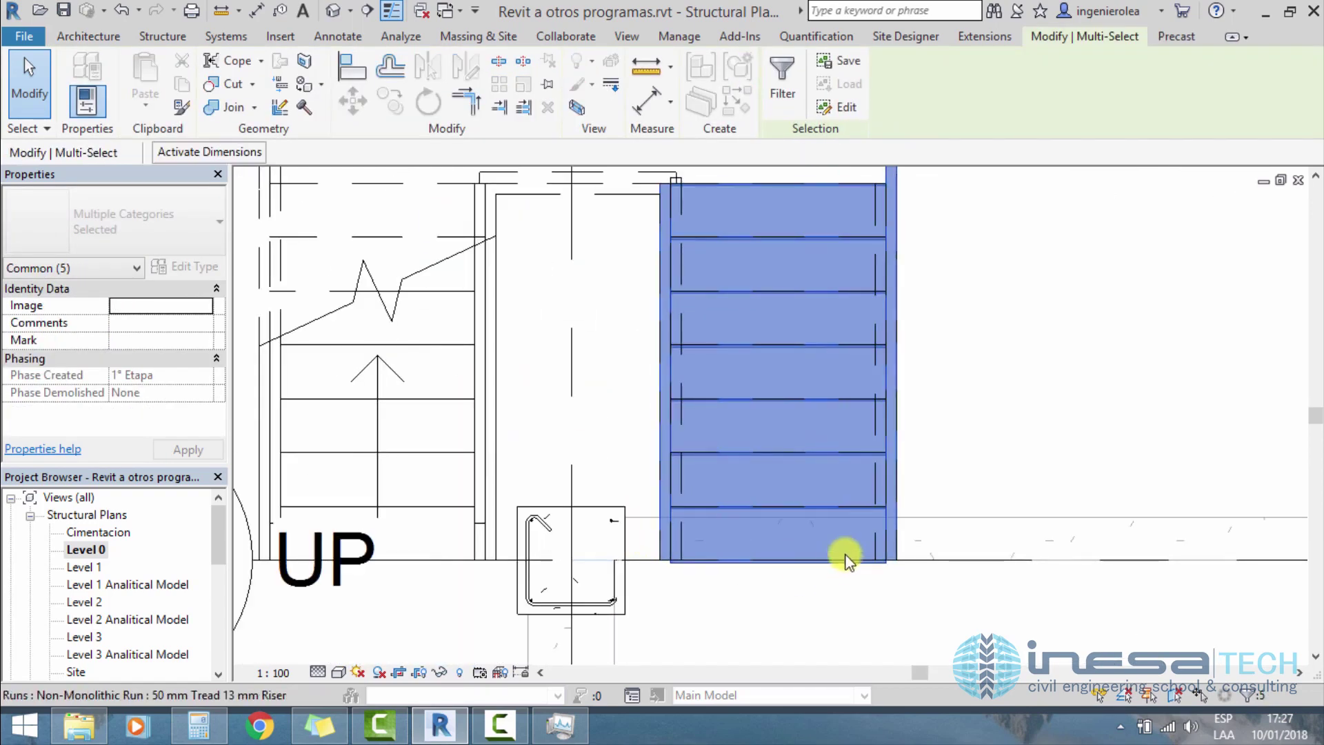
middle_drag(848, 553, 694, 494)
scroll(677, 478, up, 2)
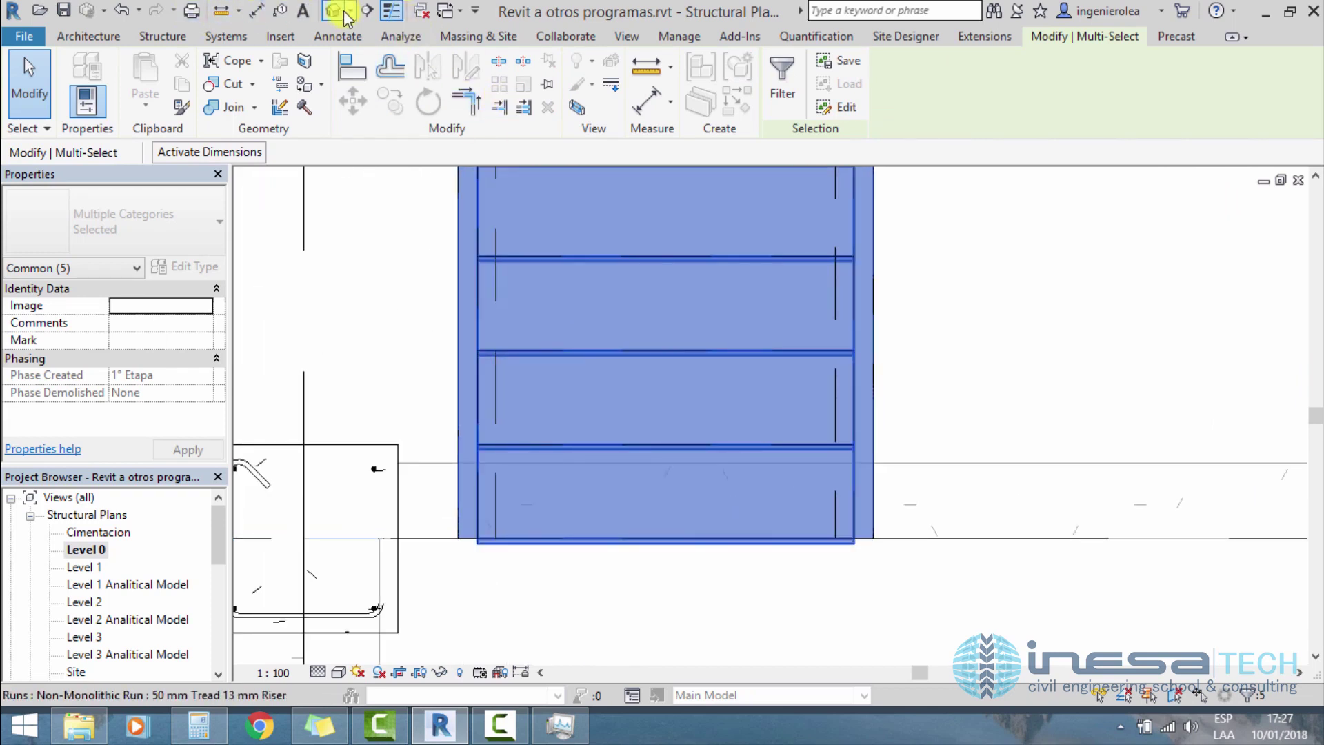
scroll(450, 332, down, 3)
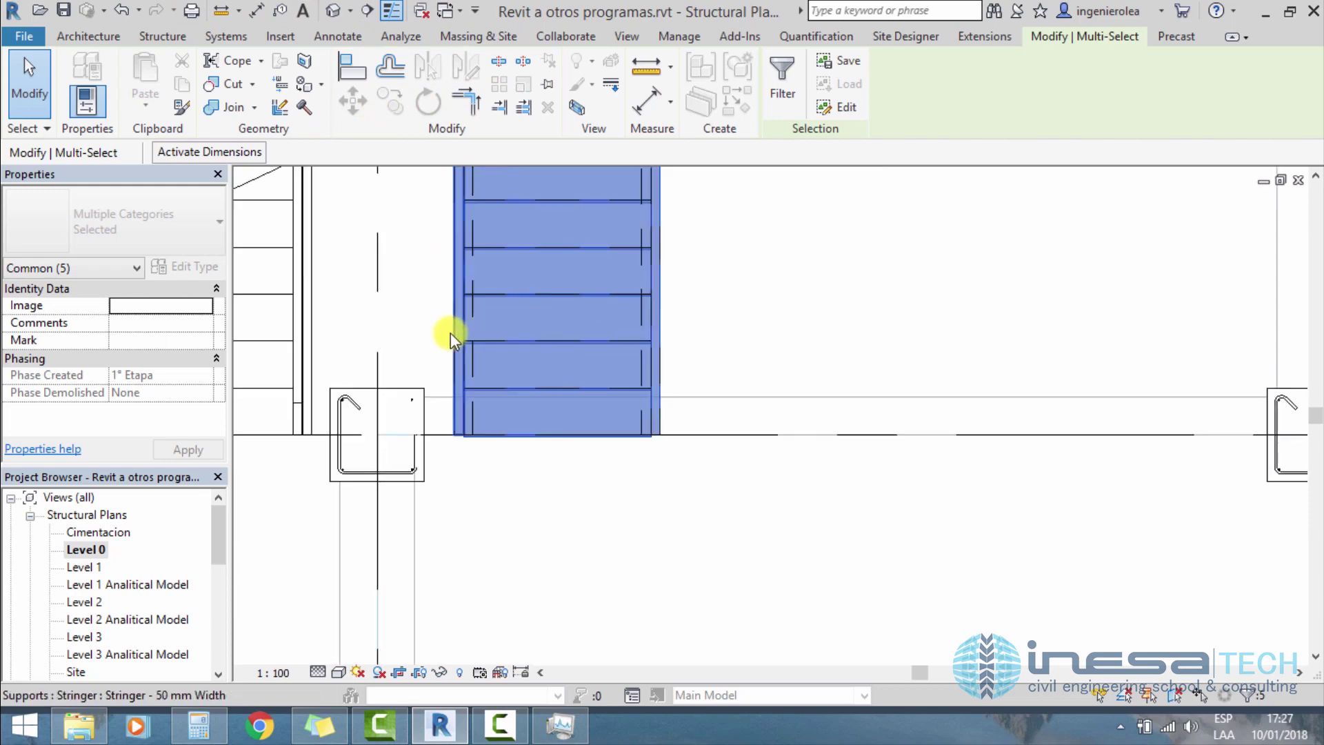
scroll(449, 333, down, 2)
click(332, 11)
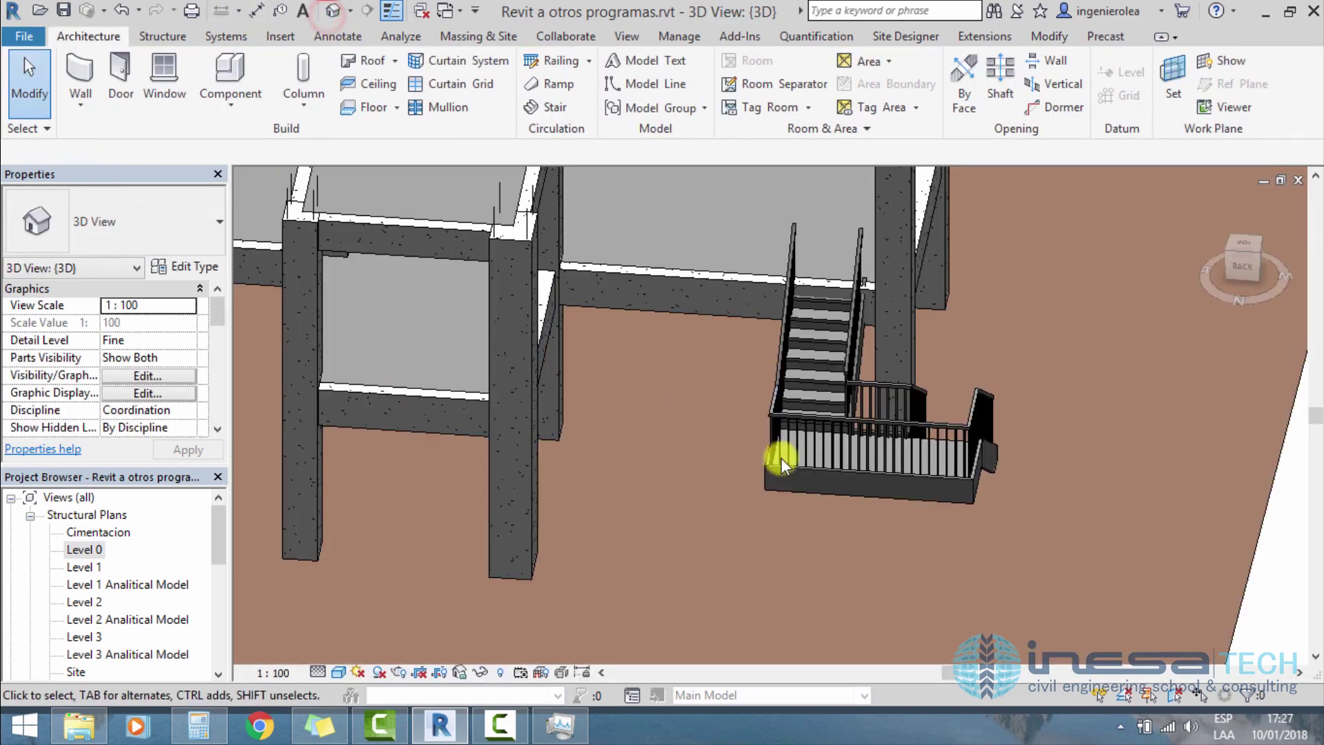
Step: Select the U-shaped stair with its railings and move it 0.2 up onto the beam line on Level 0
mouse_move(825, 523)
shift+middle_down()
mouse_move(908, 604)
mouse_move(988, 587)
shift+middle_up()
drag(988, 586, 744, 427)
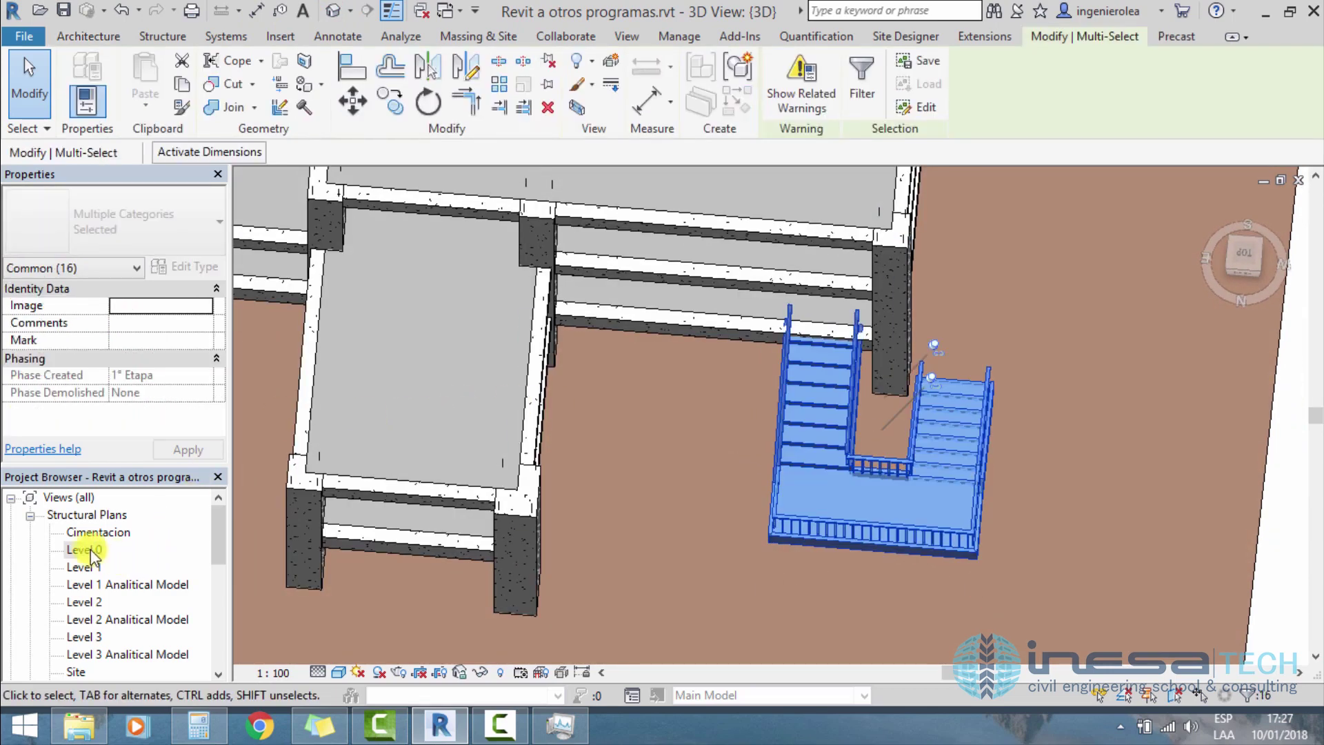
double_click(89, 549)
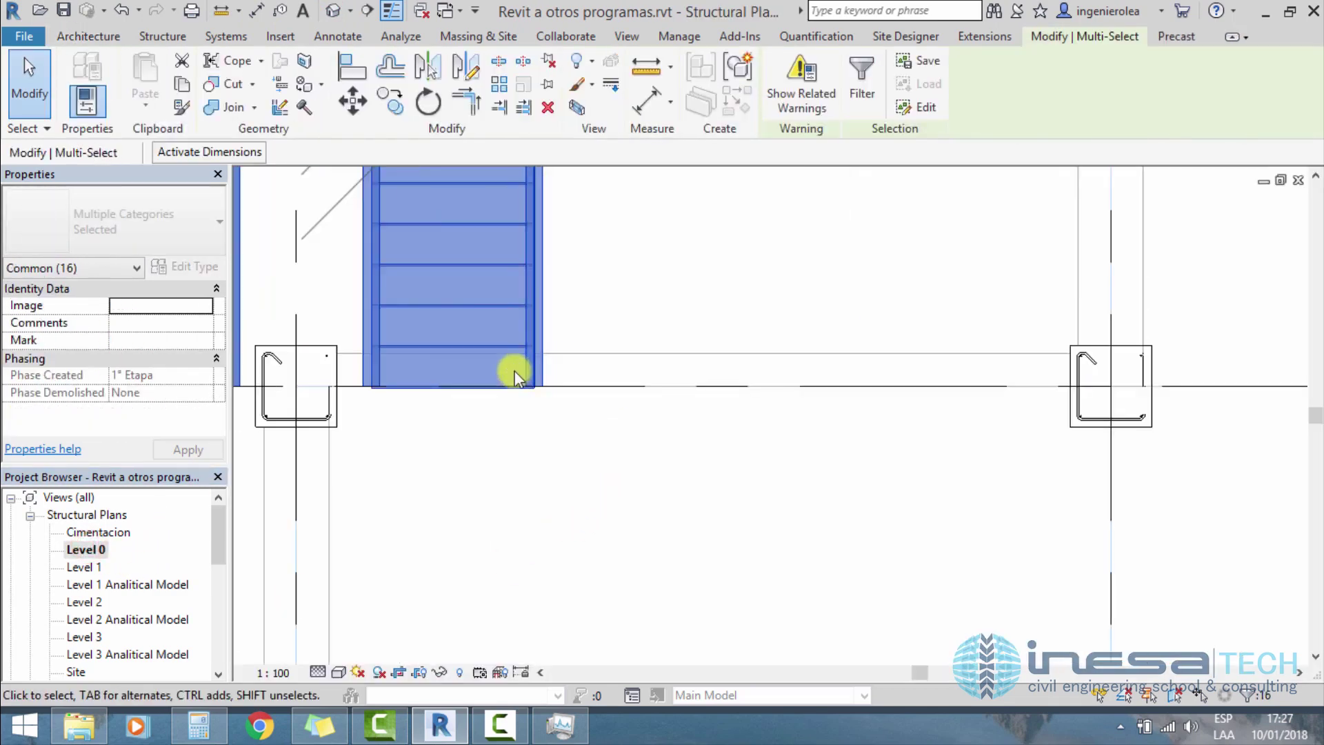
click(353, 100)
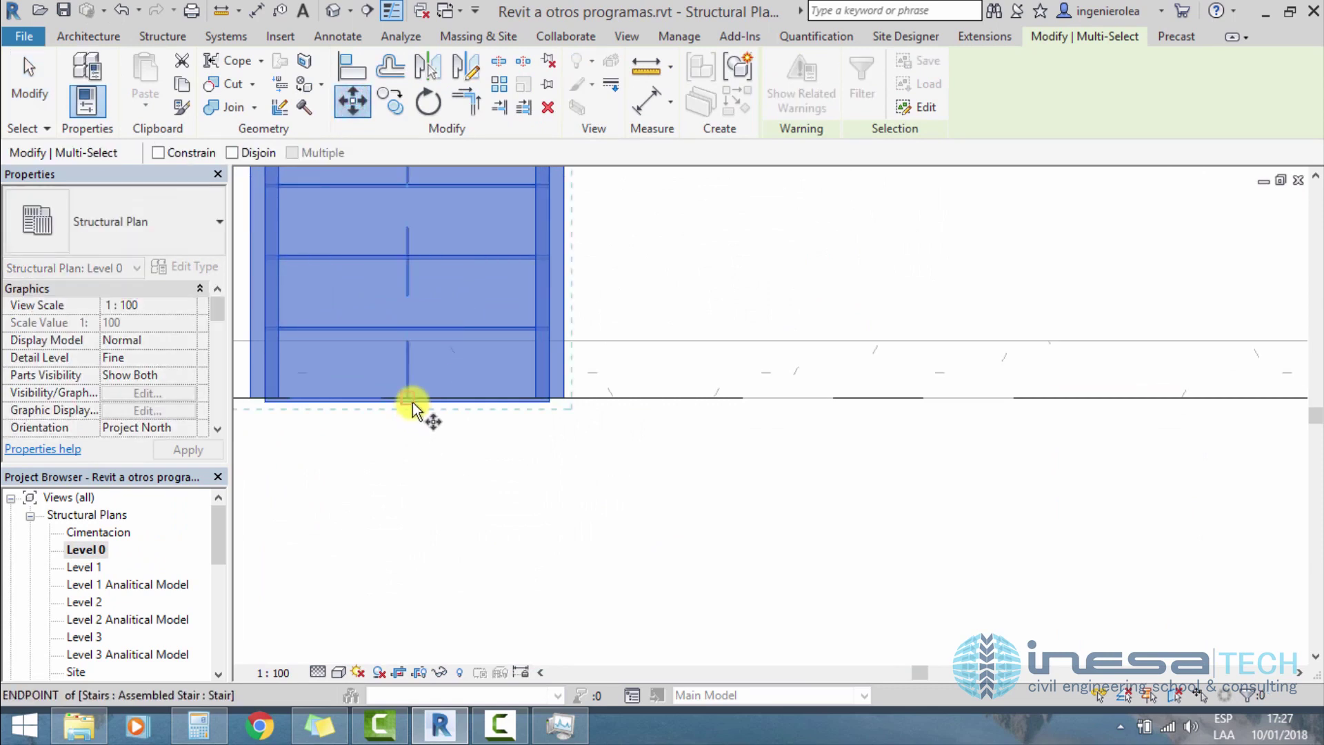
scroll(410, 407, up, 1)
scroll(405, 405, up, 3)
click(399, 373)
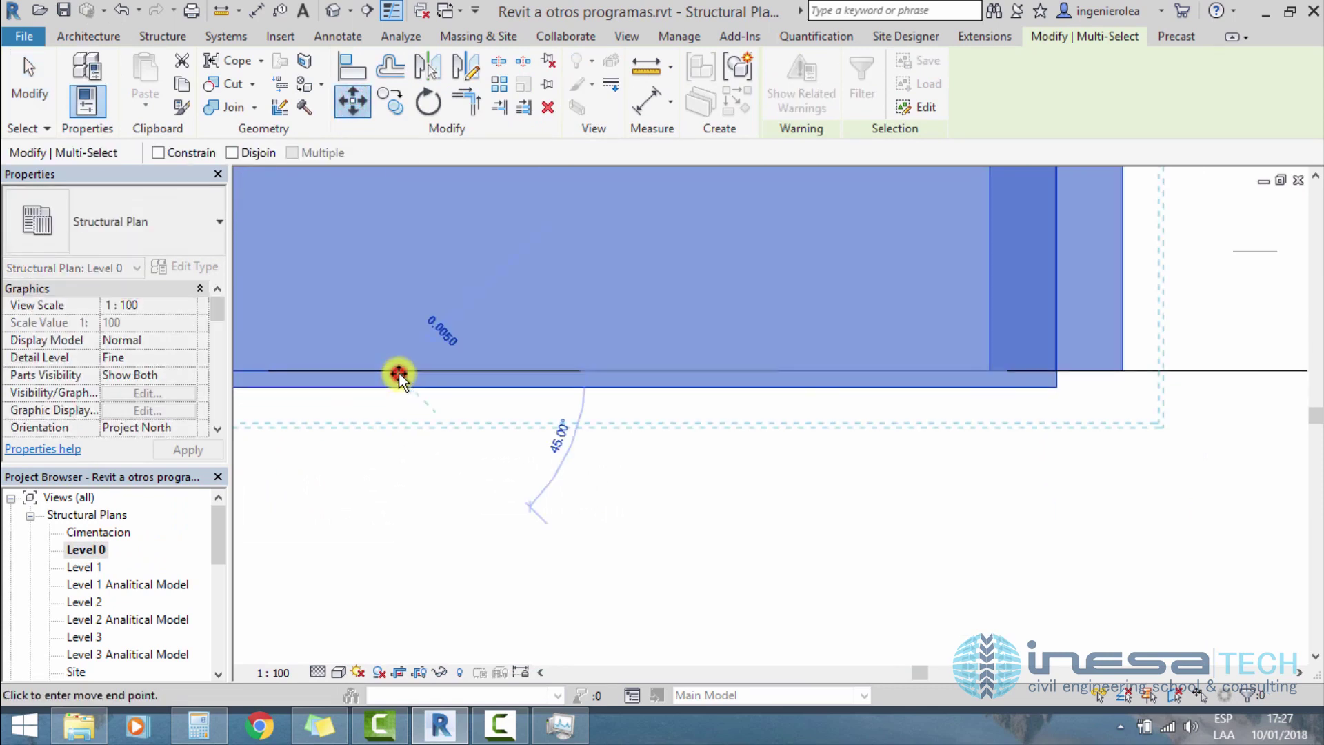
middle_drag(398, 373, 417, 560)
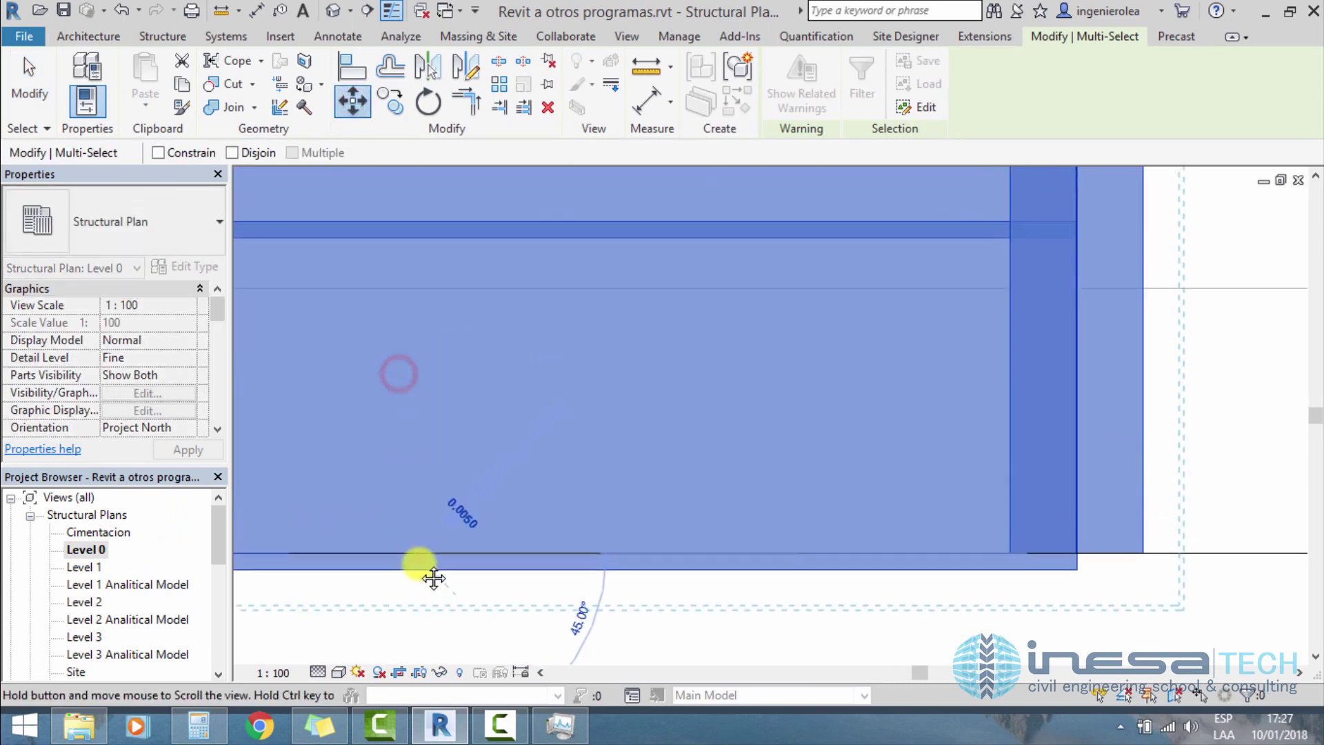
click(412, 298)
scroll(488, 541, down, 2)
scroll(523, 540, down, 2)
key(Escape)
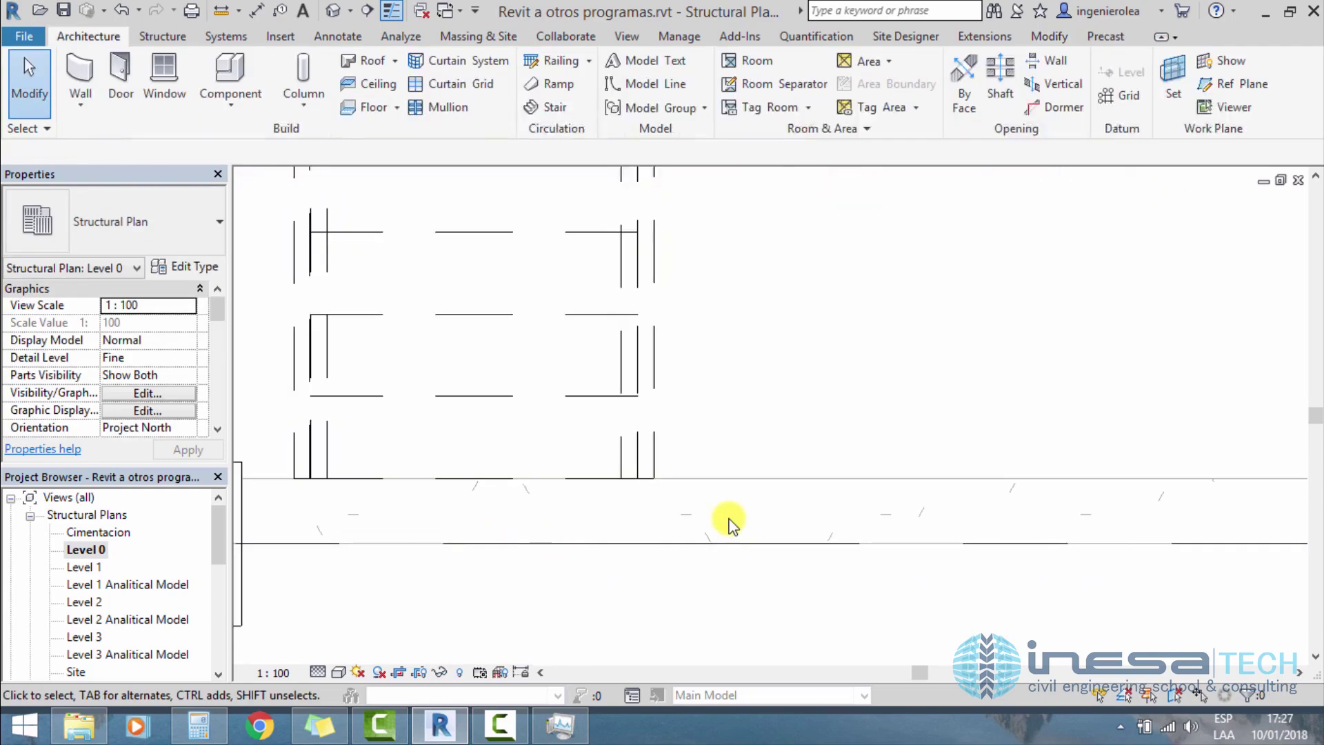
Step: Inspect the moved U-shaped stair beside the corner column in the default 3D view
scroll(655, 461, down, 1)
click(334, 10)
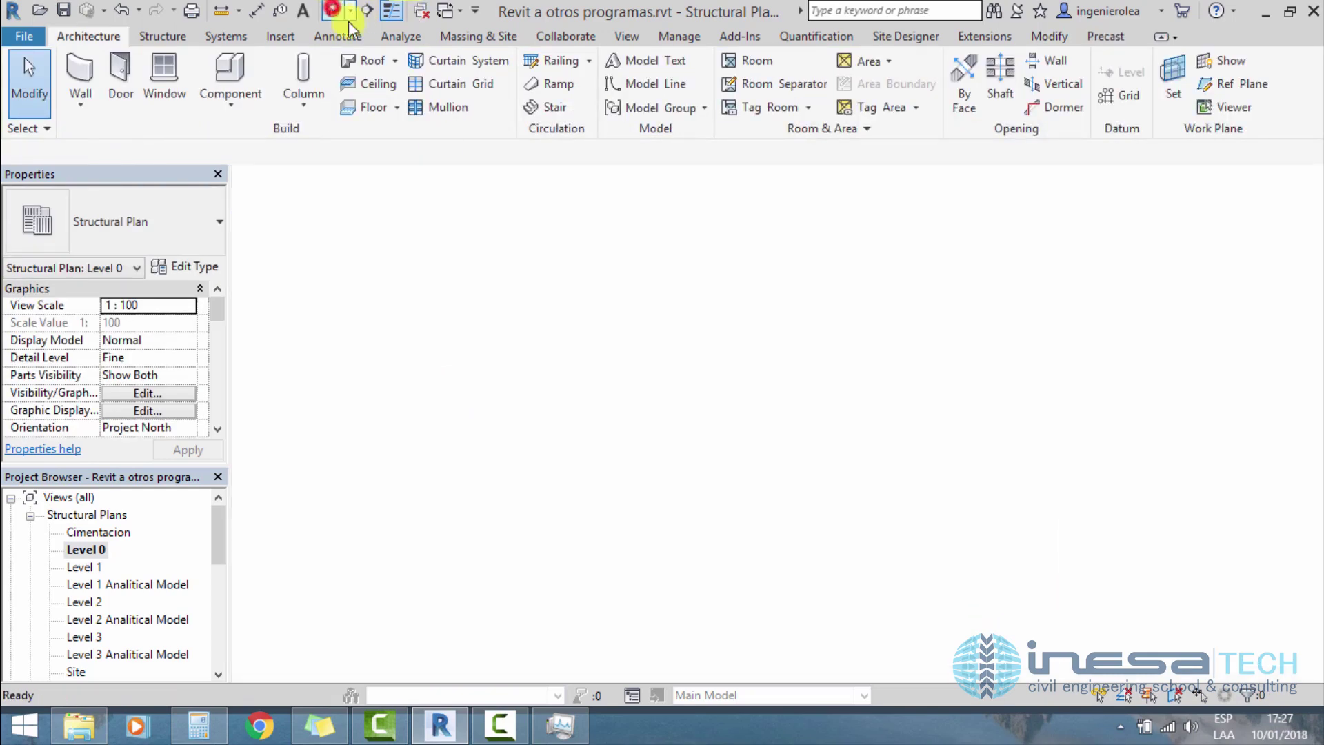
mouse_move(660, 379)
shift+middle_down()
mouse_move(636, 305)
mouse_move(754, 147)
shift+middle_up()
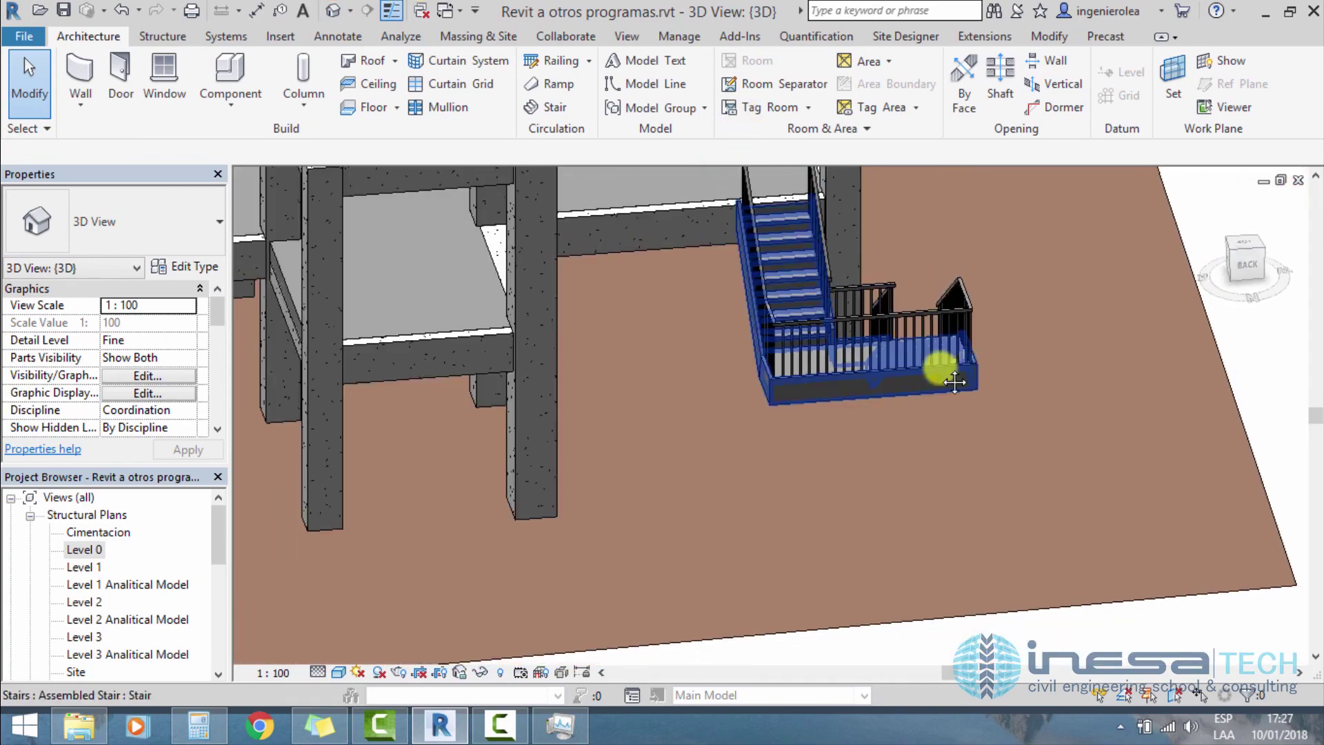
mouse_move(954, 382)
shift+middle_down()
mouse_move(807, 296)
mouse_move(866, 258)
mouse_move(934, 272)
mouse_move(837, 400)
mouse_move(828, 370)
mouse_move(838, 440)
shift+middle_up()
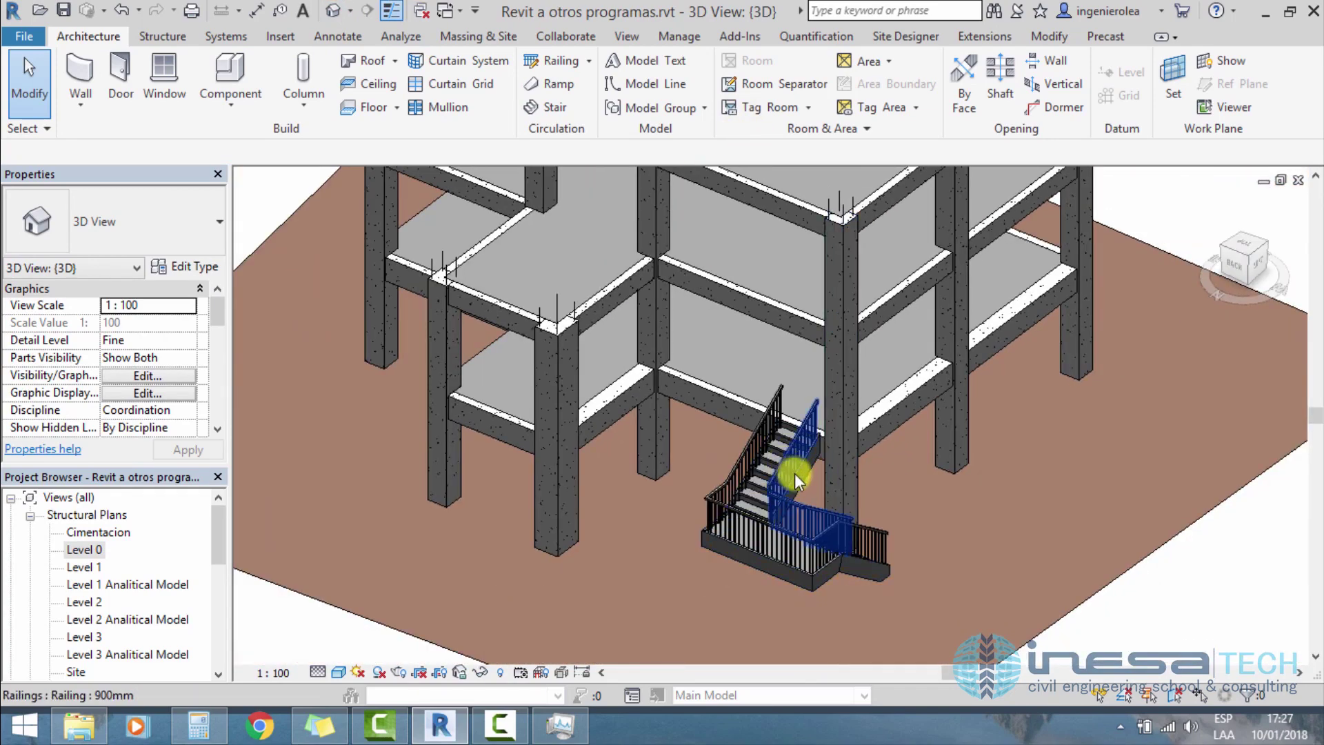
click(747, 443)
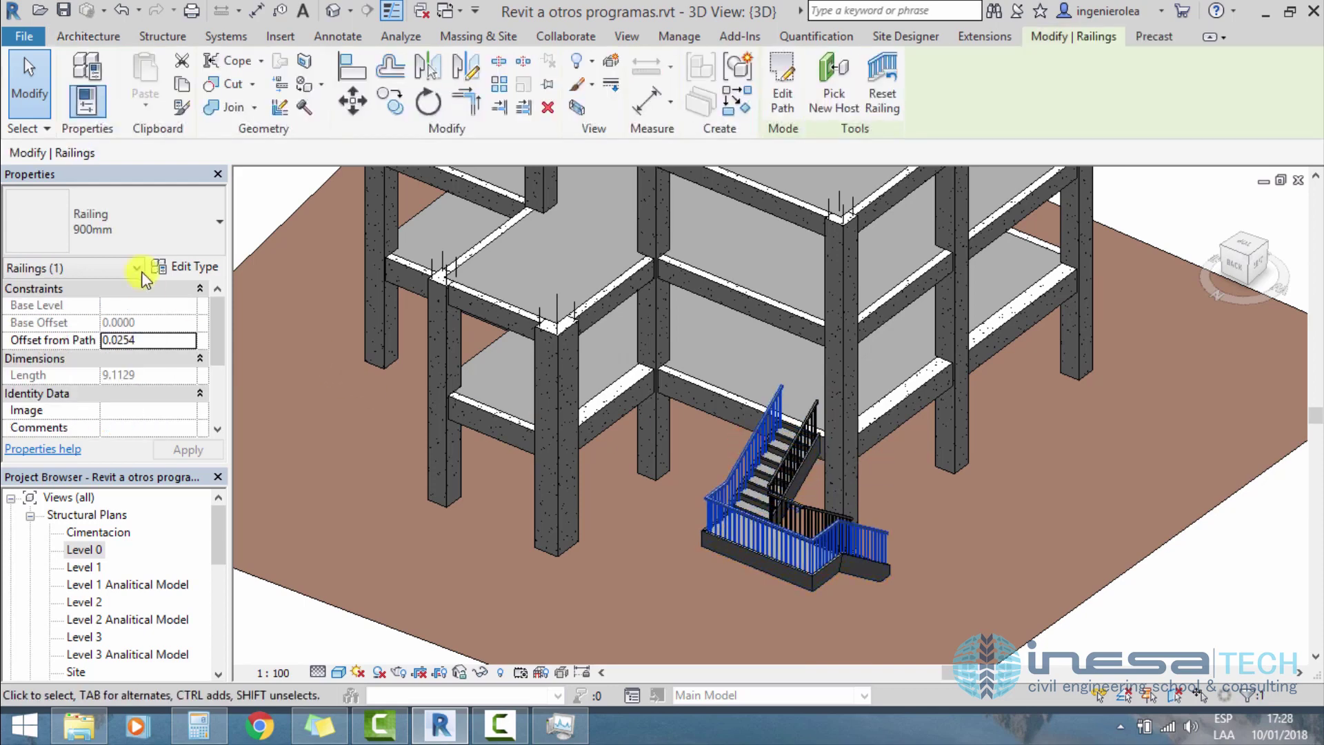
click(193, 221)
click(193, 221)
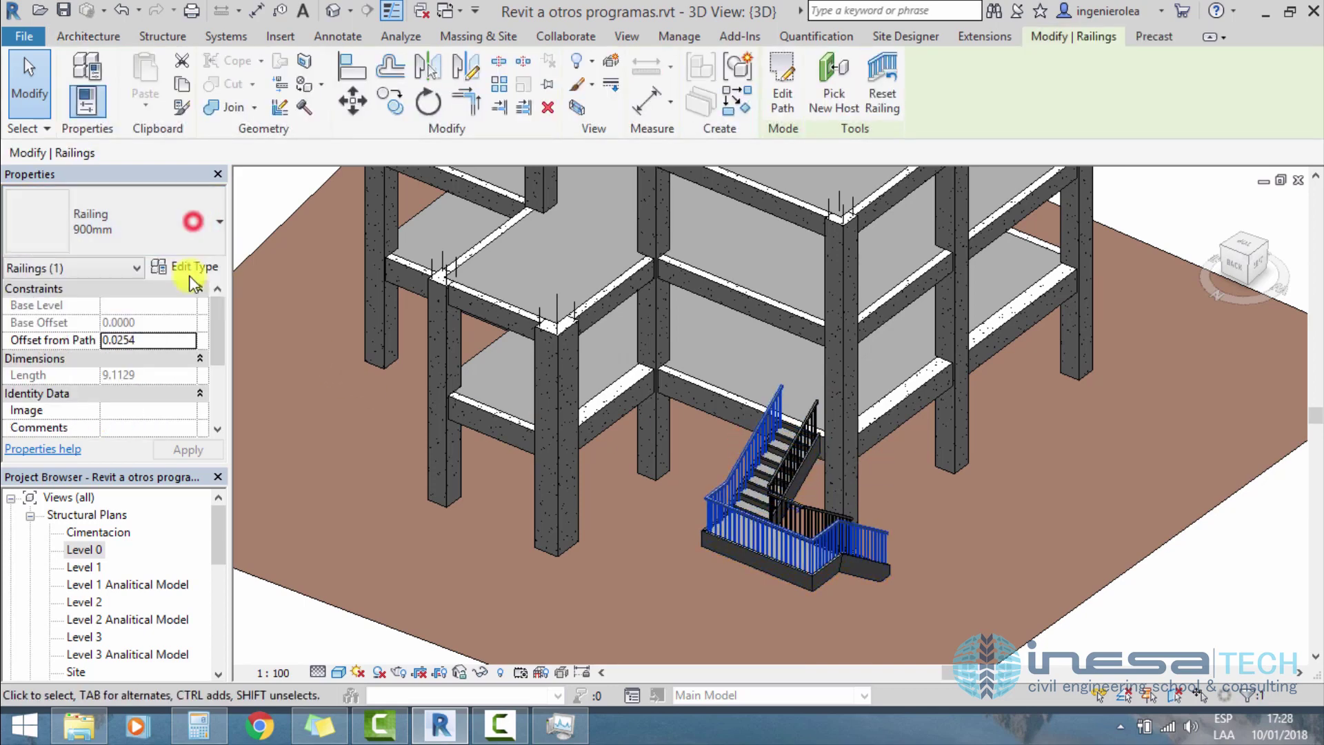
click(191, 269)
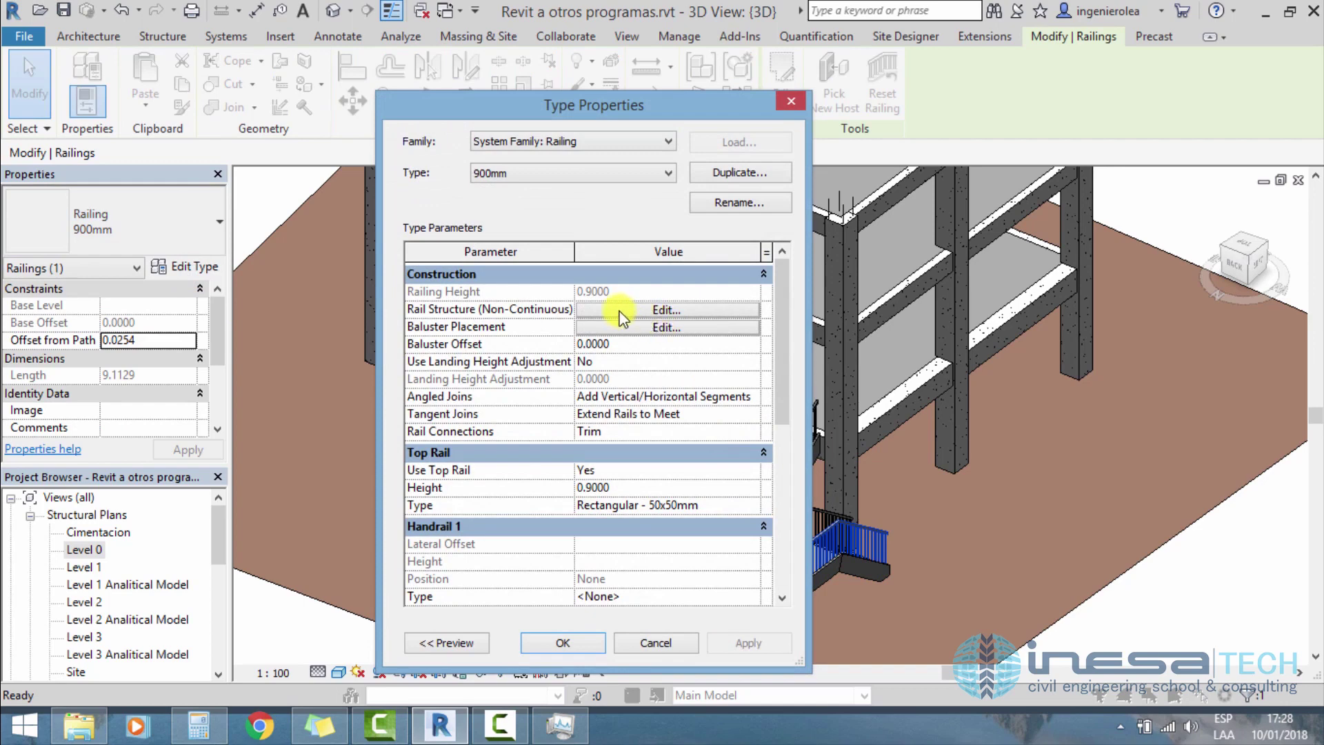
click(626, 312)
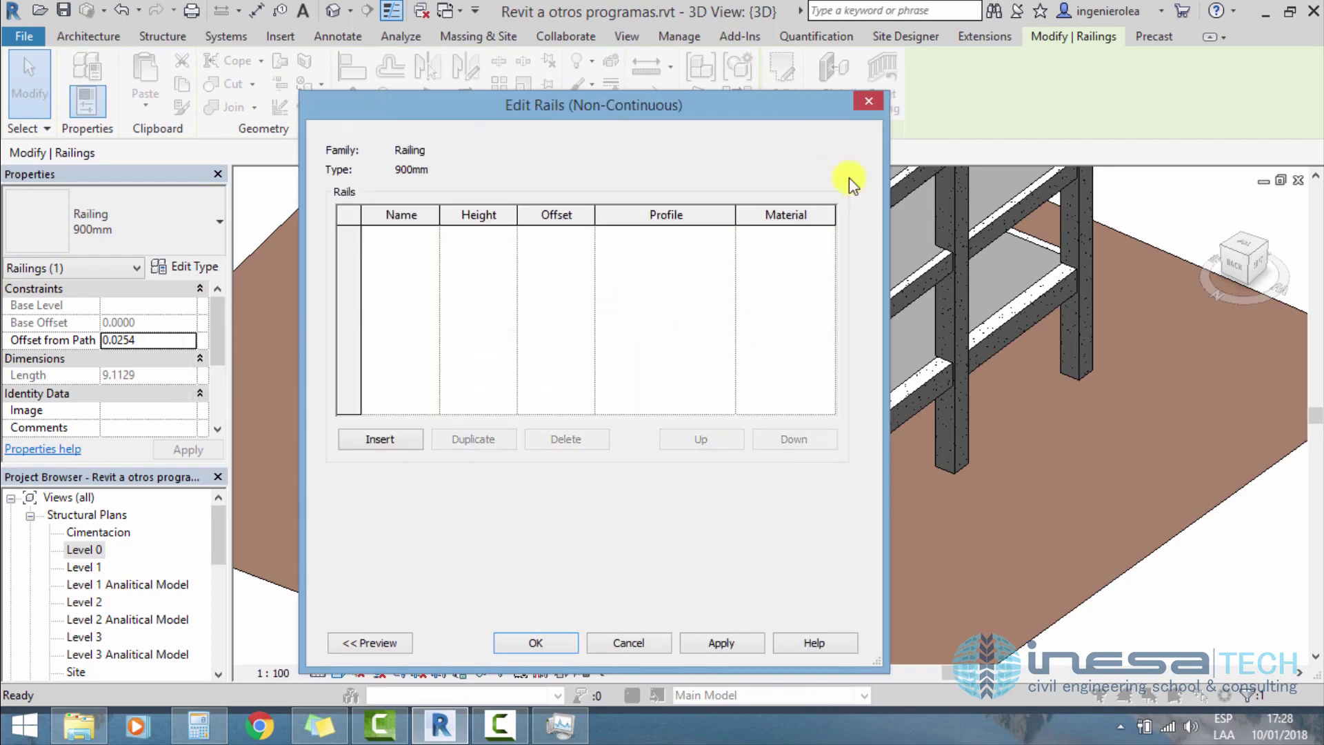
click(866, 103)
click(658, 328)
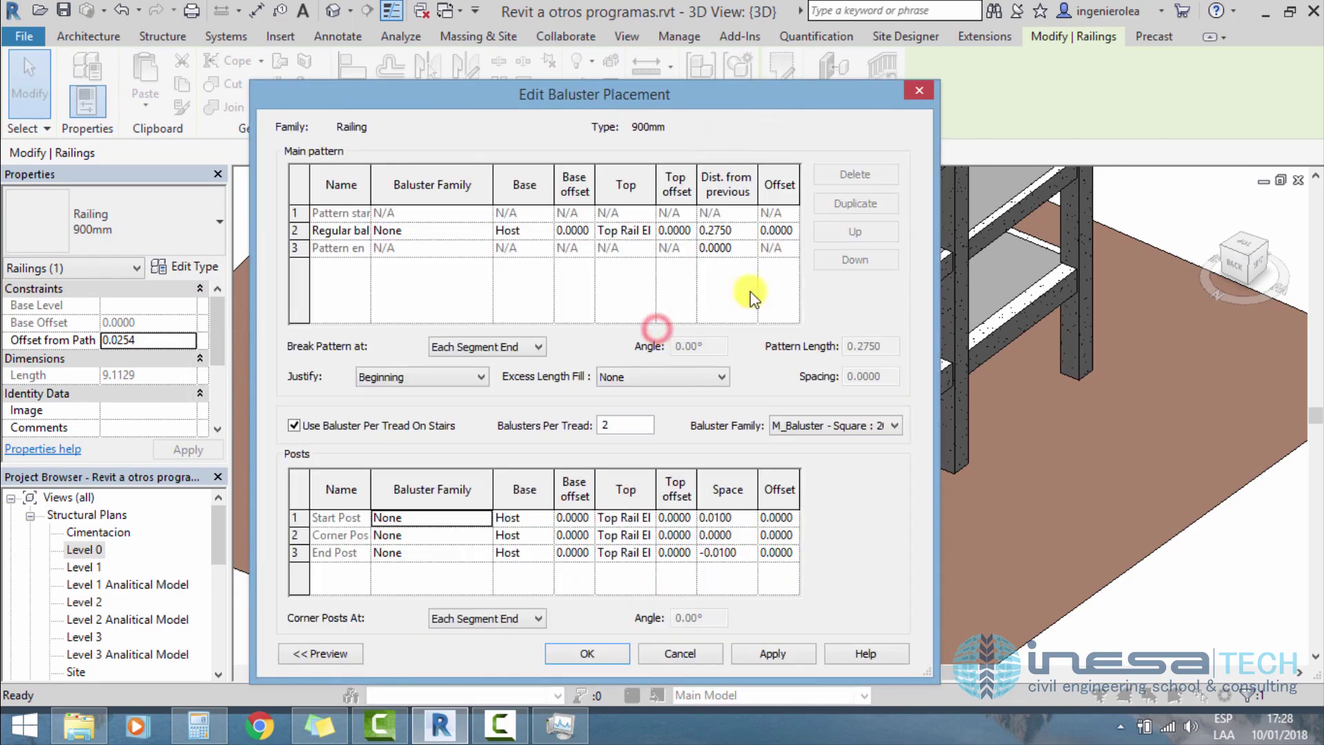
click(916, 95)
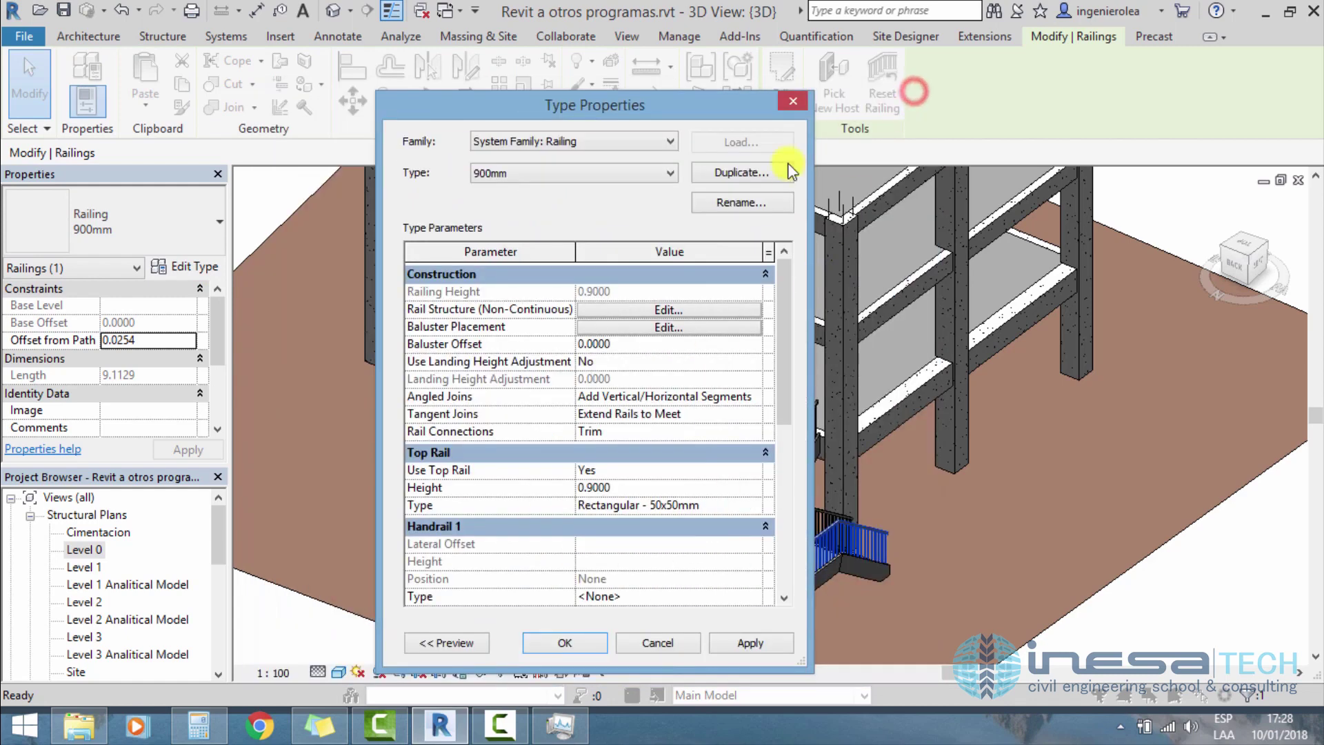
click(794, 105)
scroll(483, 448, down, 2)
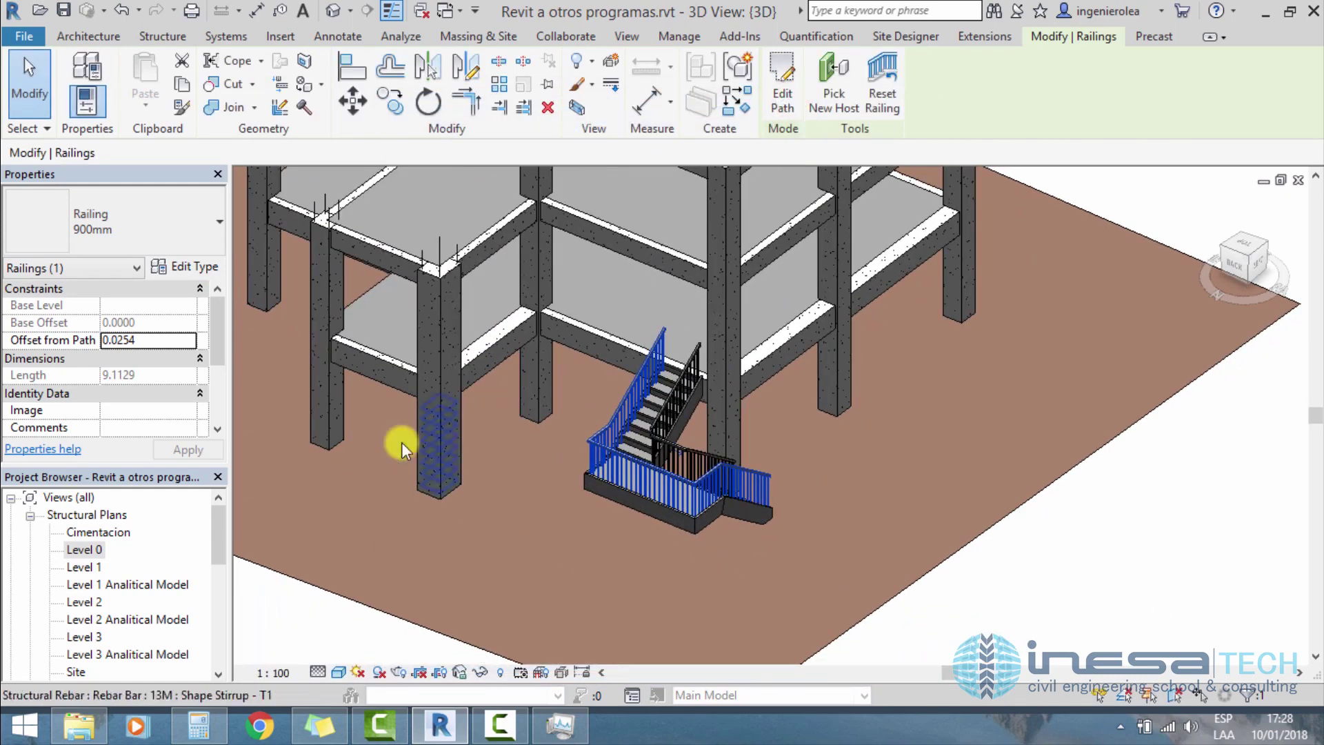
click(524, 498)
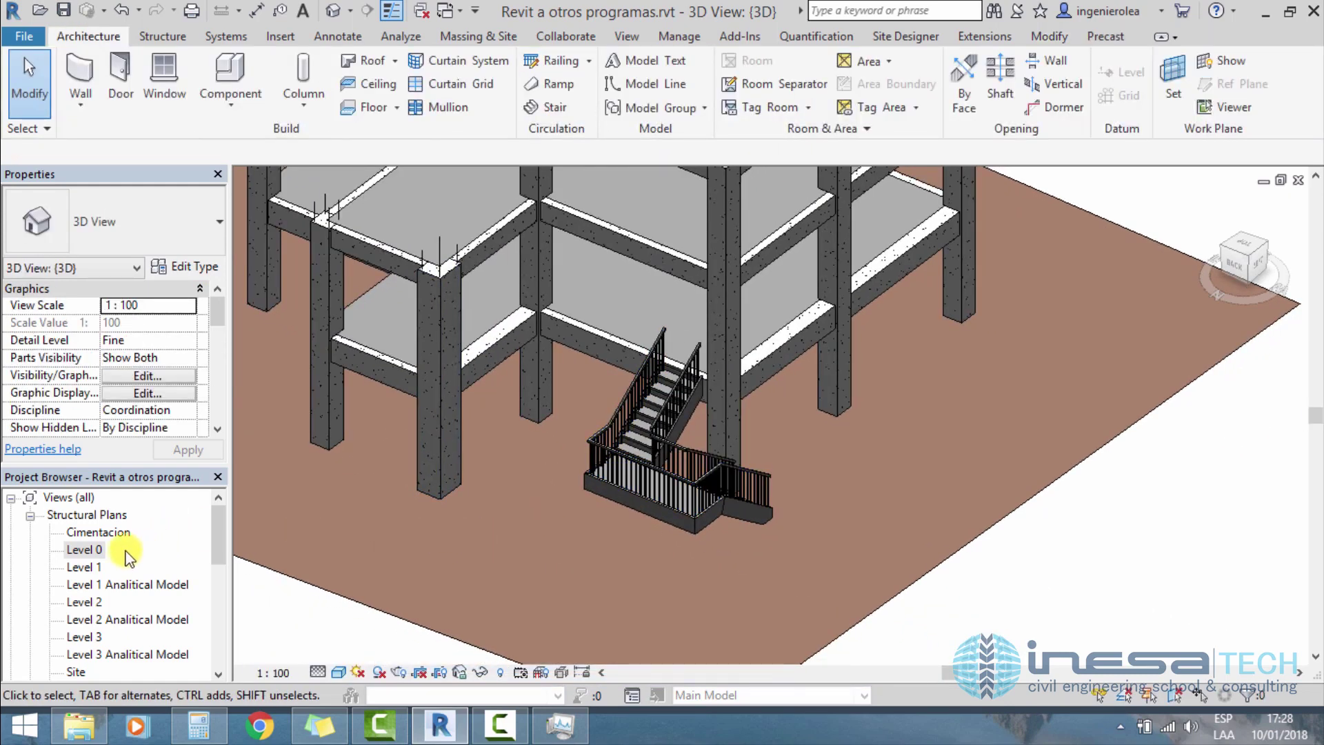
Step: On the Level 1 plan, place a new L-shaped winder stair run at the beam edge
double_click(82, 569)
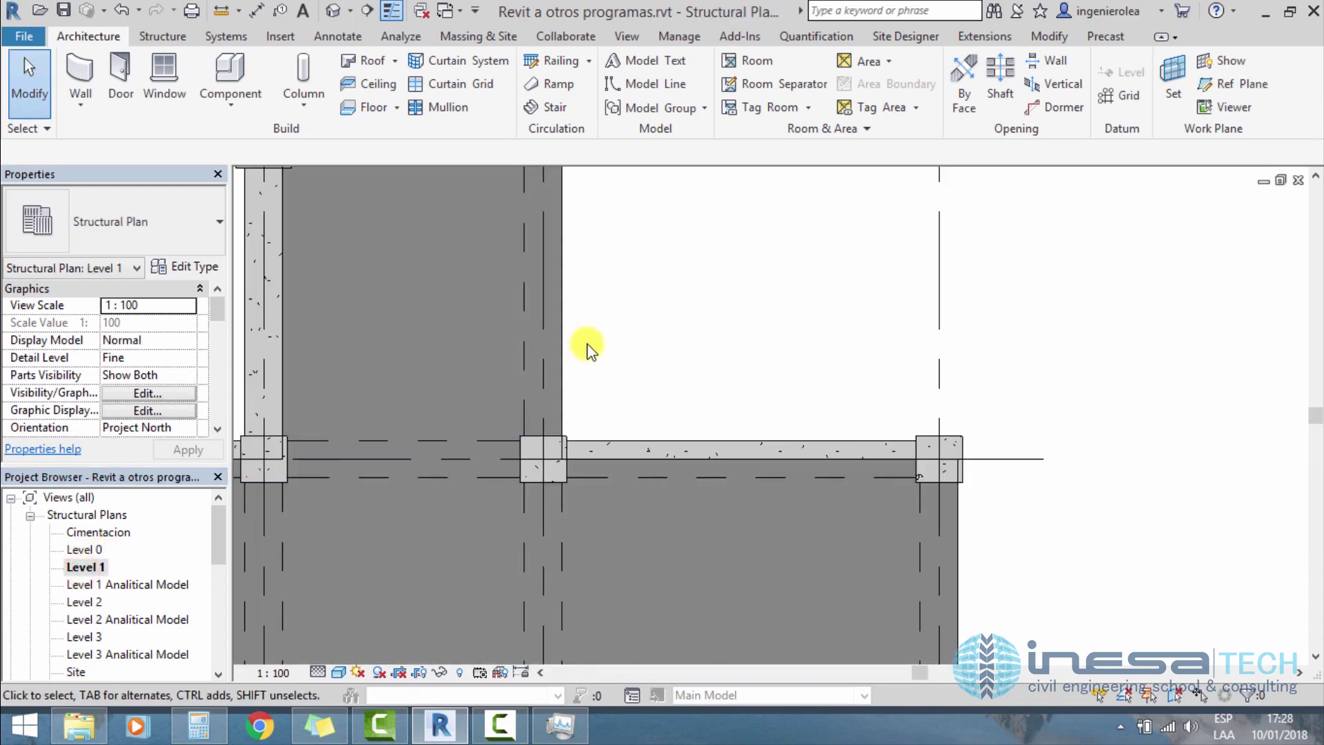
middle_drag(889, 471, 903, 484)
scroll(866, 464, down, 2)
scroll(489, 452, down, 2)
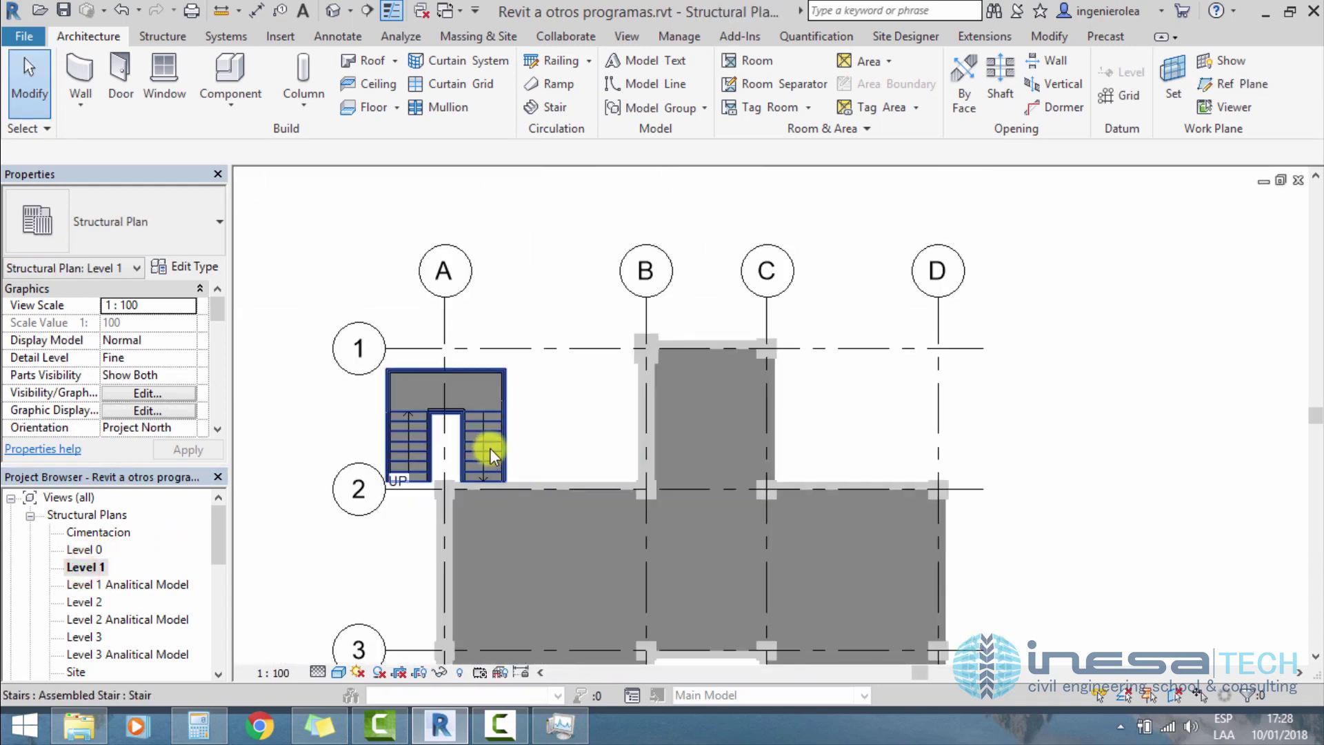
scroll(515, 466, up, 4)
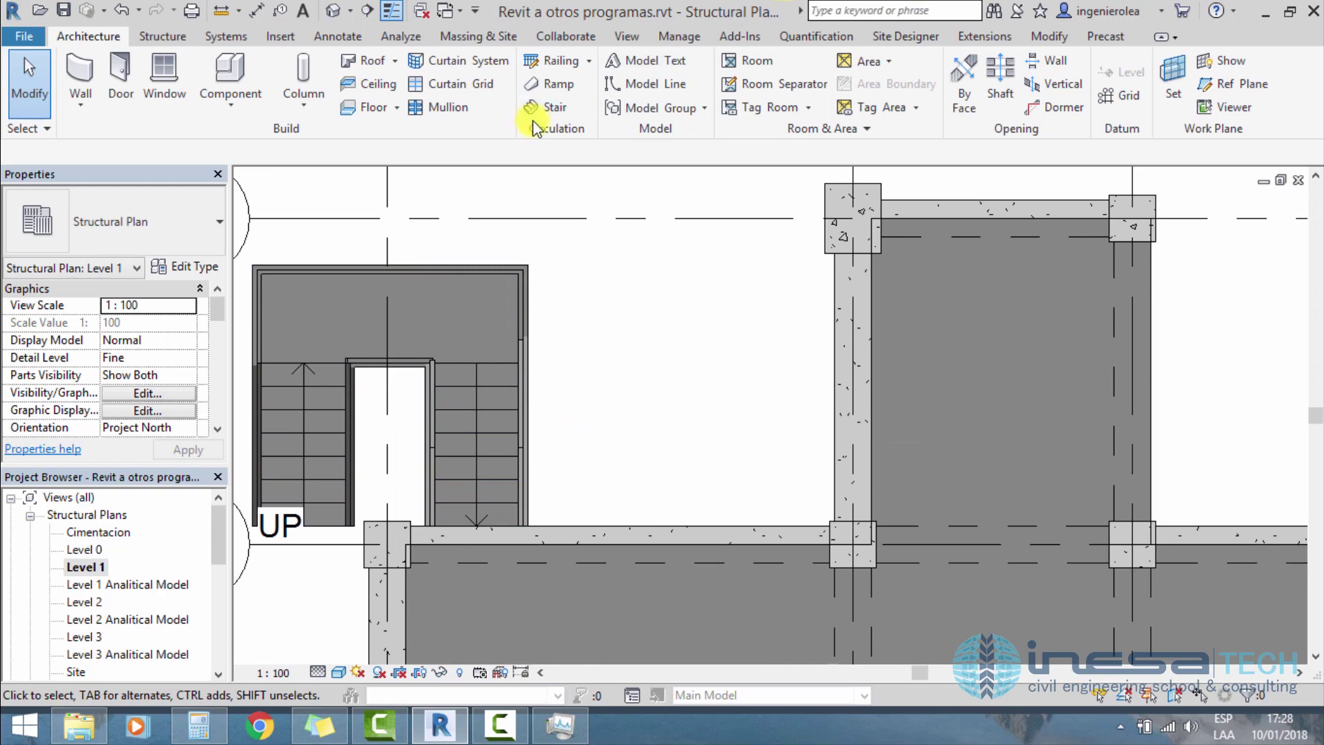
click(545, 108)
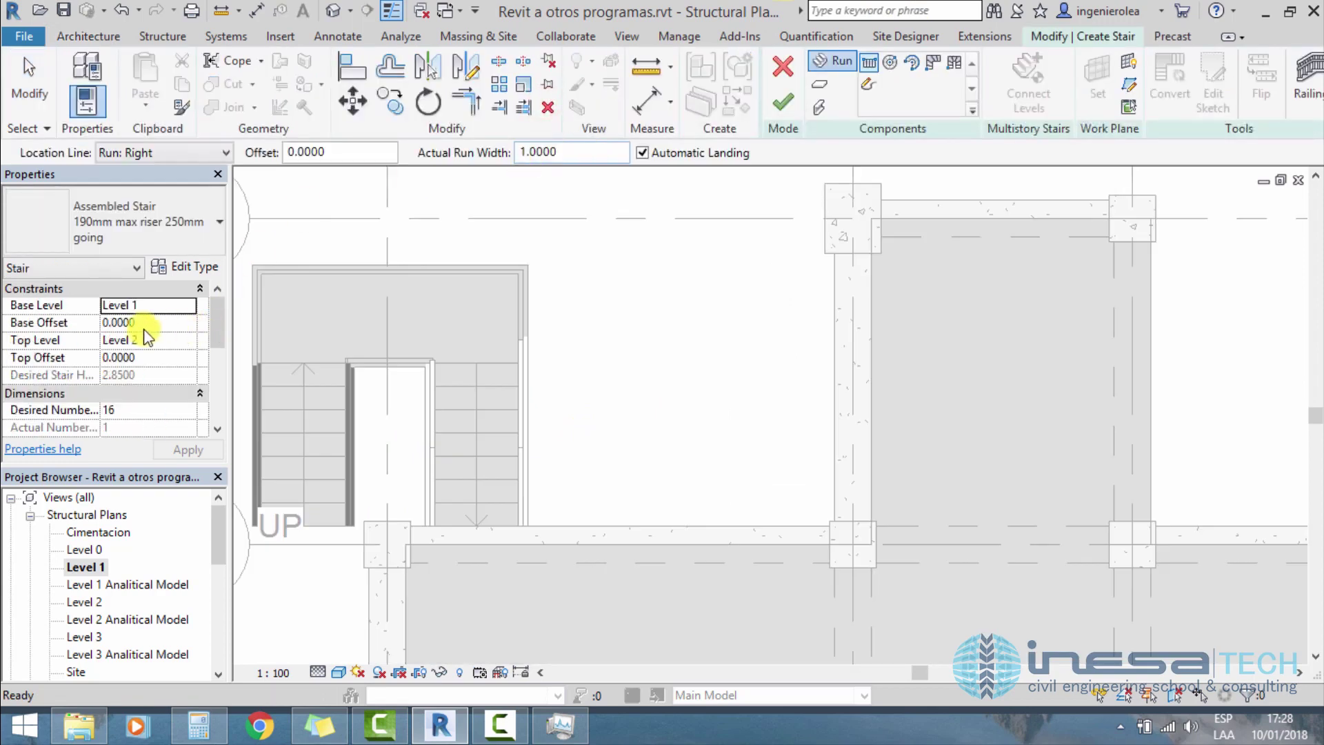
click(931, 67)
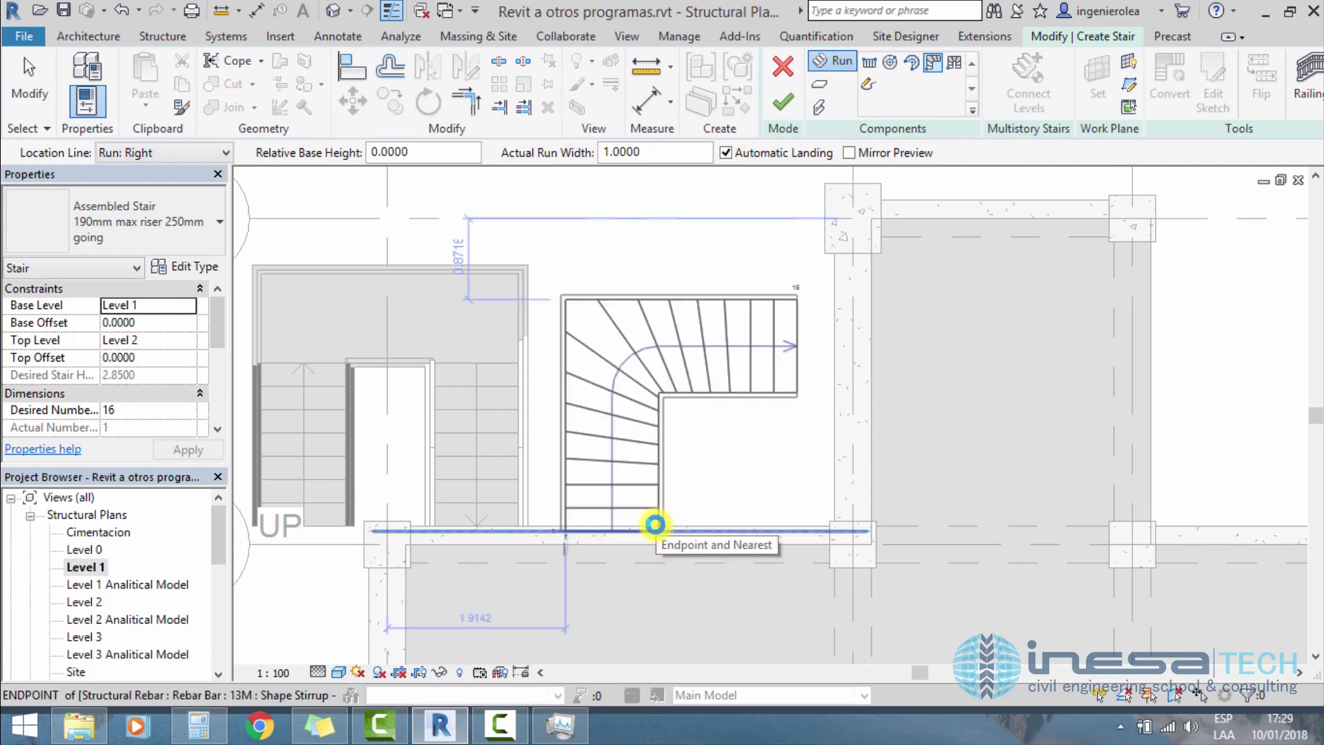
click(655, 526)
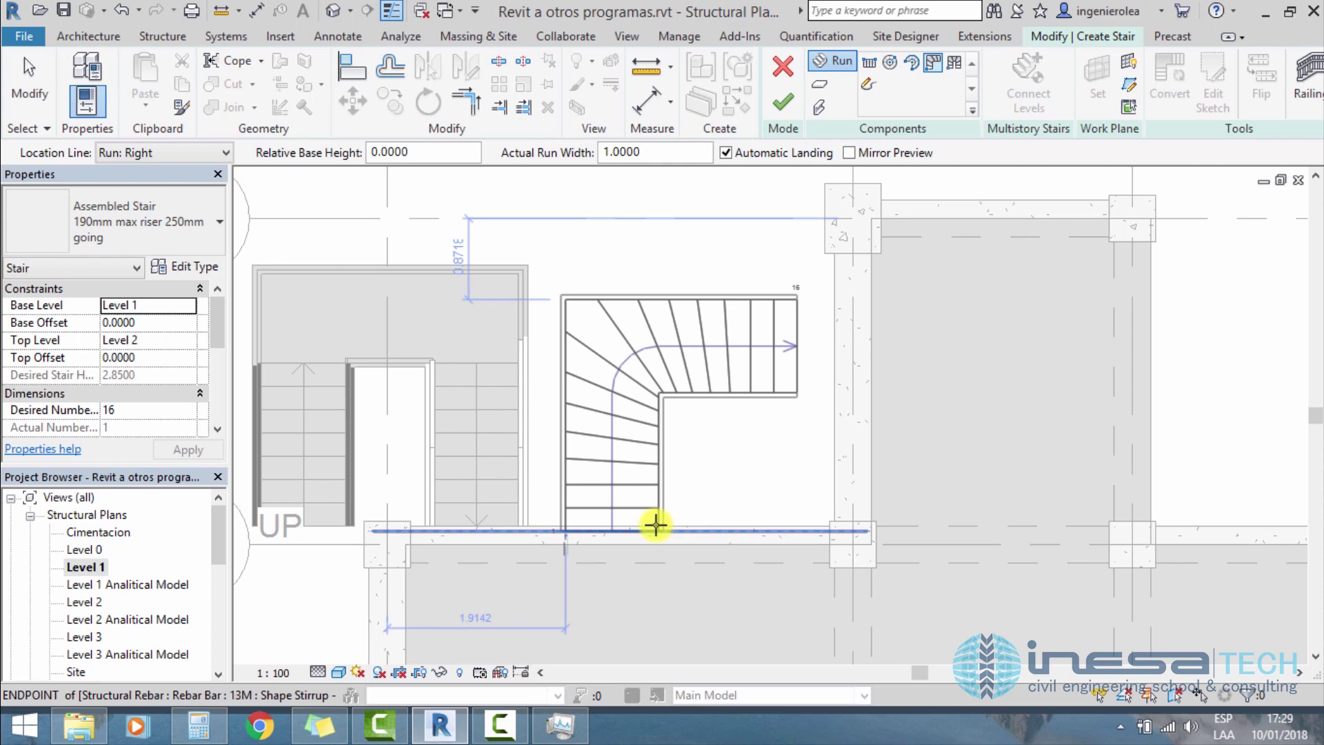
click(656, 526)
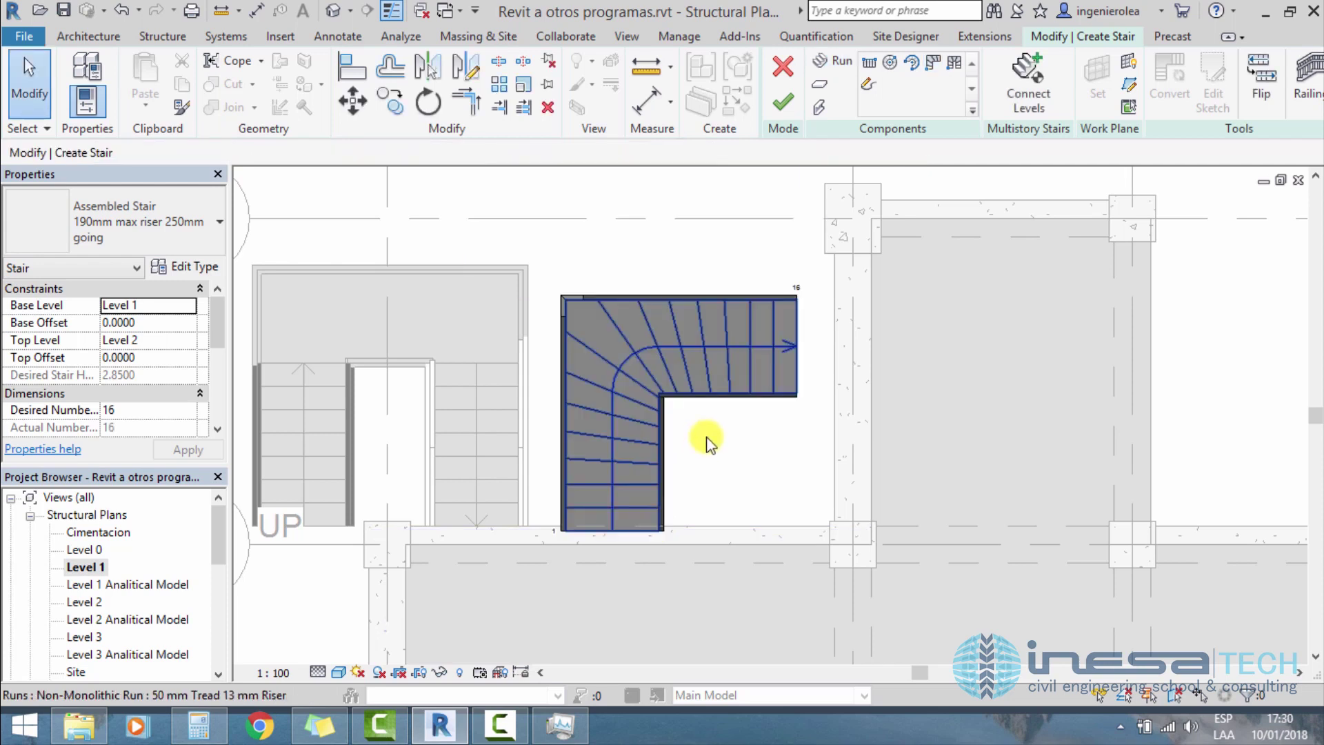
Step: Box-select all parts of the winder stair and move it right to the beam line
click(778, 367)
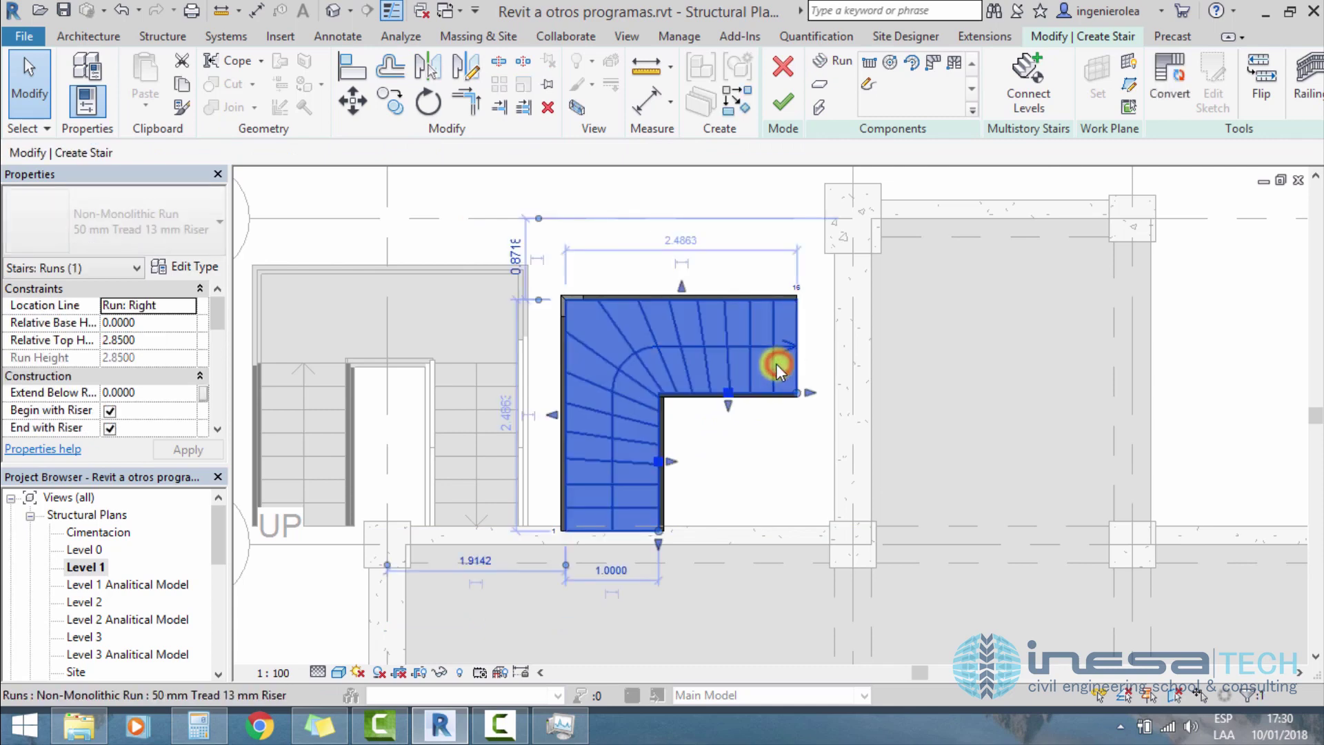
click(698, 453)
drag(701, 455, 544, 269)
click(363, 102)
scroll(809, 365, up, 3)
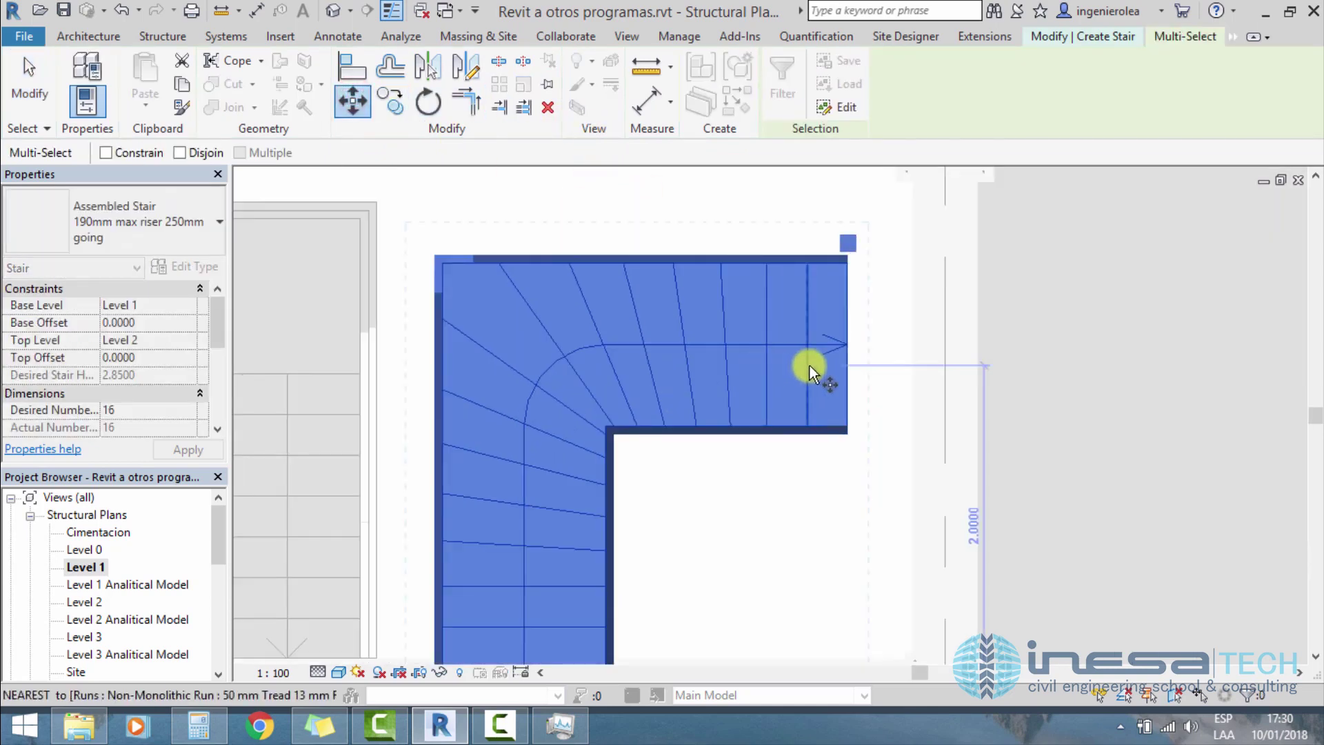
scroll(866, 335, up, 2)
click(866, 336)
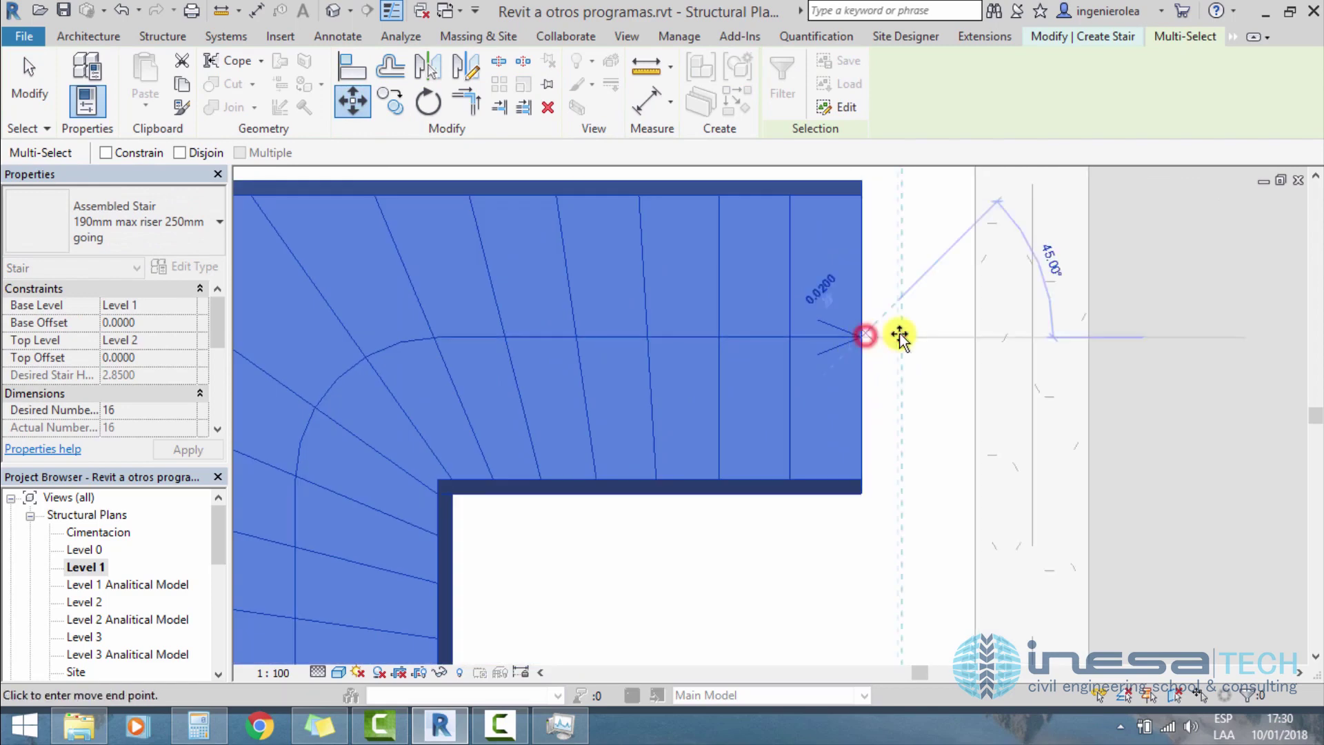
click(979, 338)
scroll(978, 269, down, 3)
scroll(813, 487, up, 2)
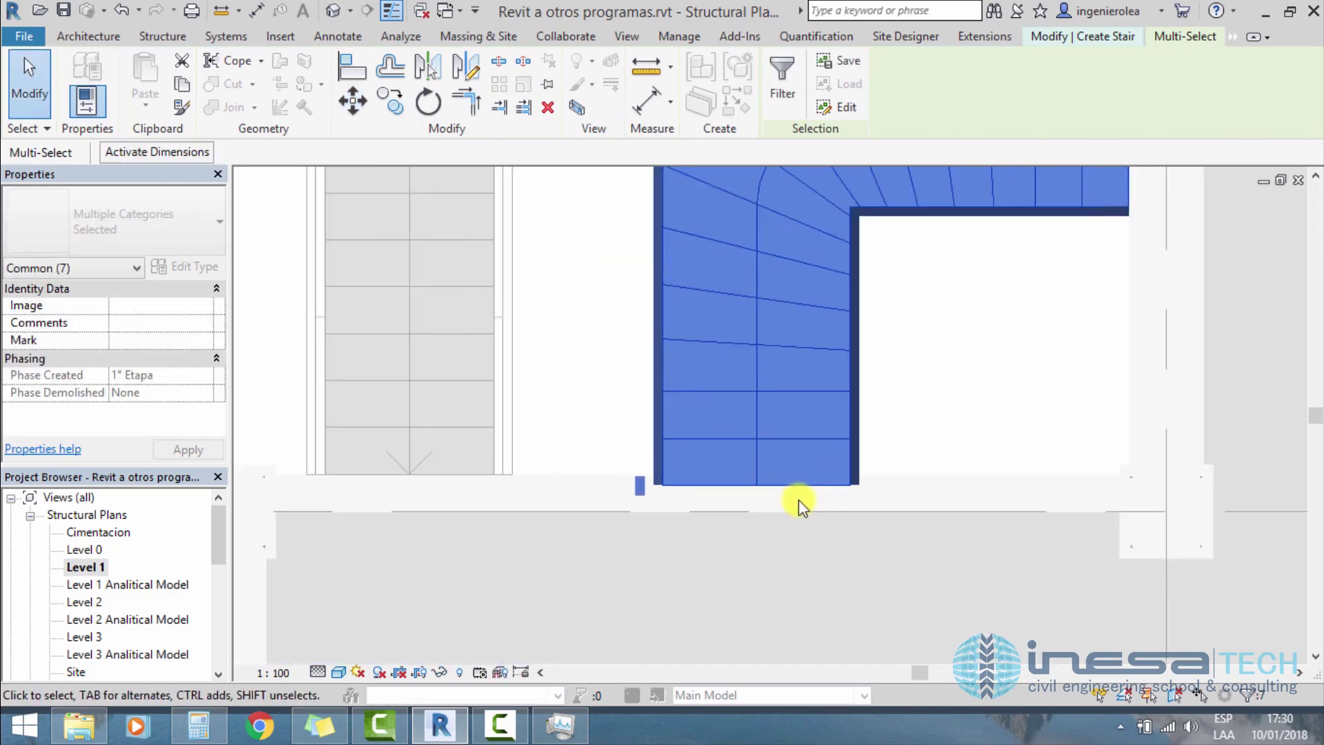
scroll(800, 476, up, 4)
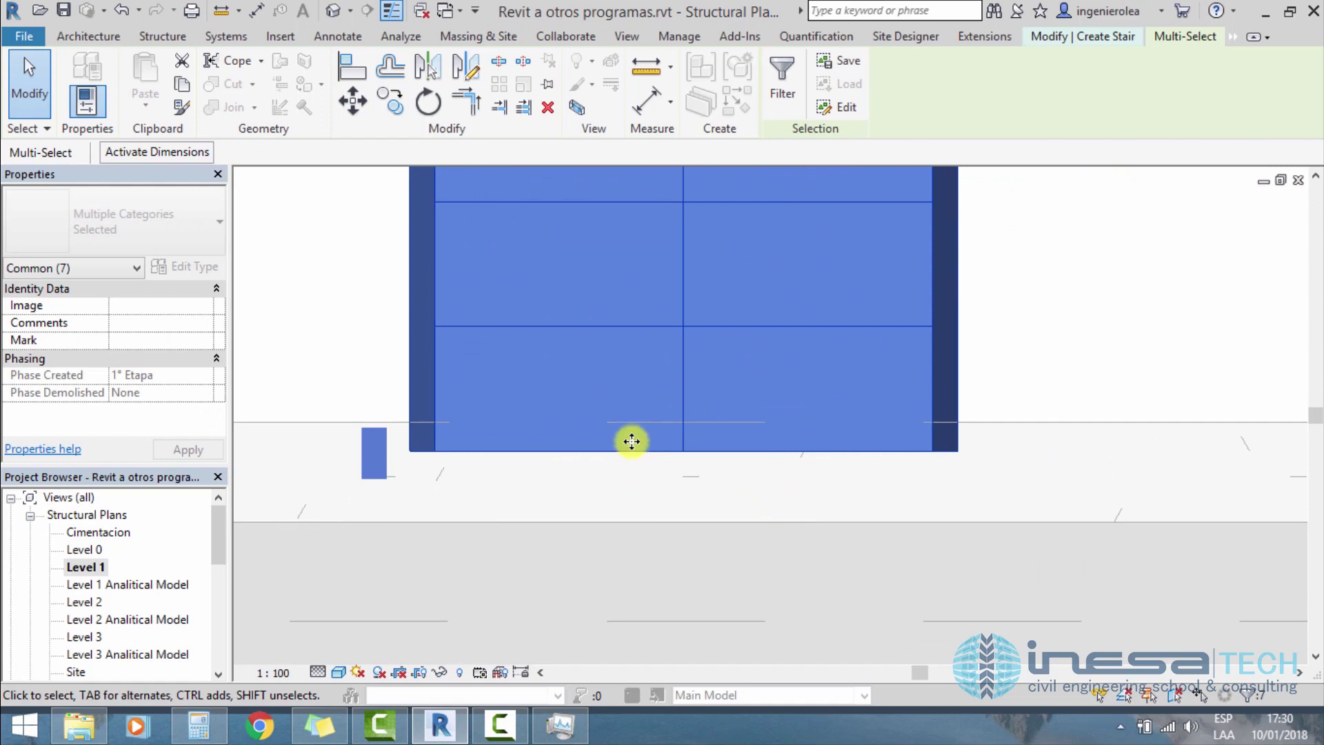
Step: Move the winder stair up onto the beam edge, then clear the selection
click(353, 100)
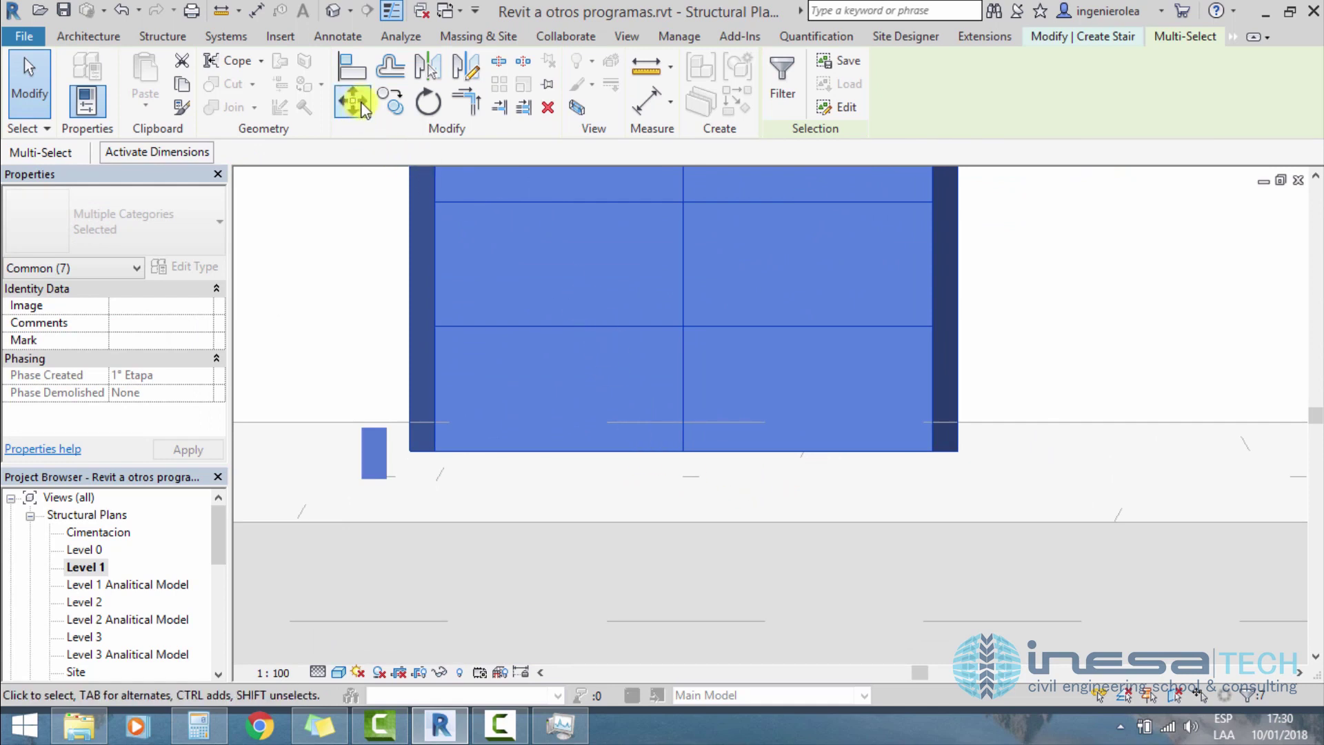
click(689, 450)
click(680, 421)
scroll(679, 536, down, 1)
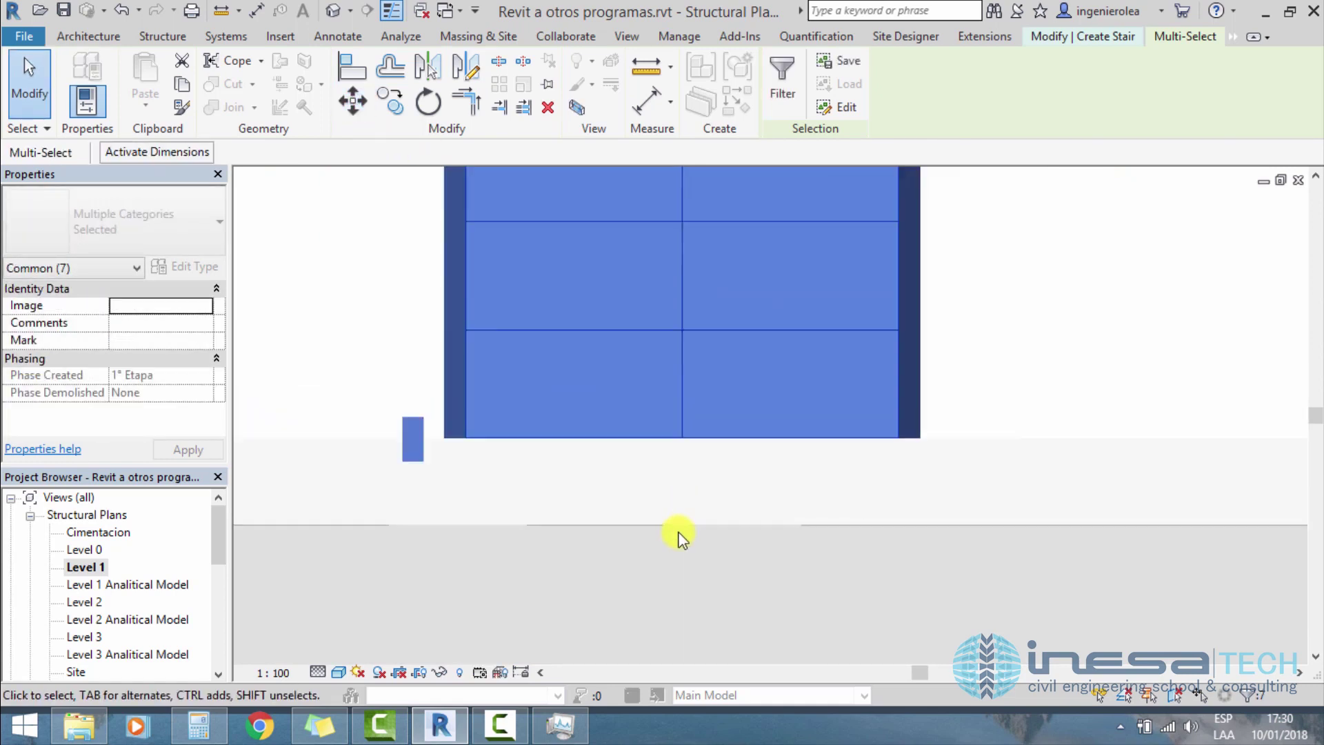
scroll(680, 537, down, 3)
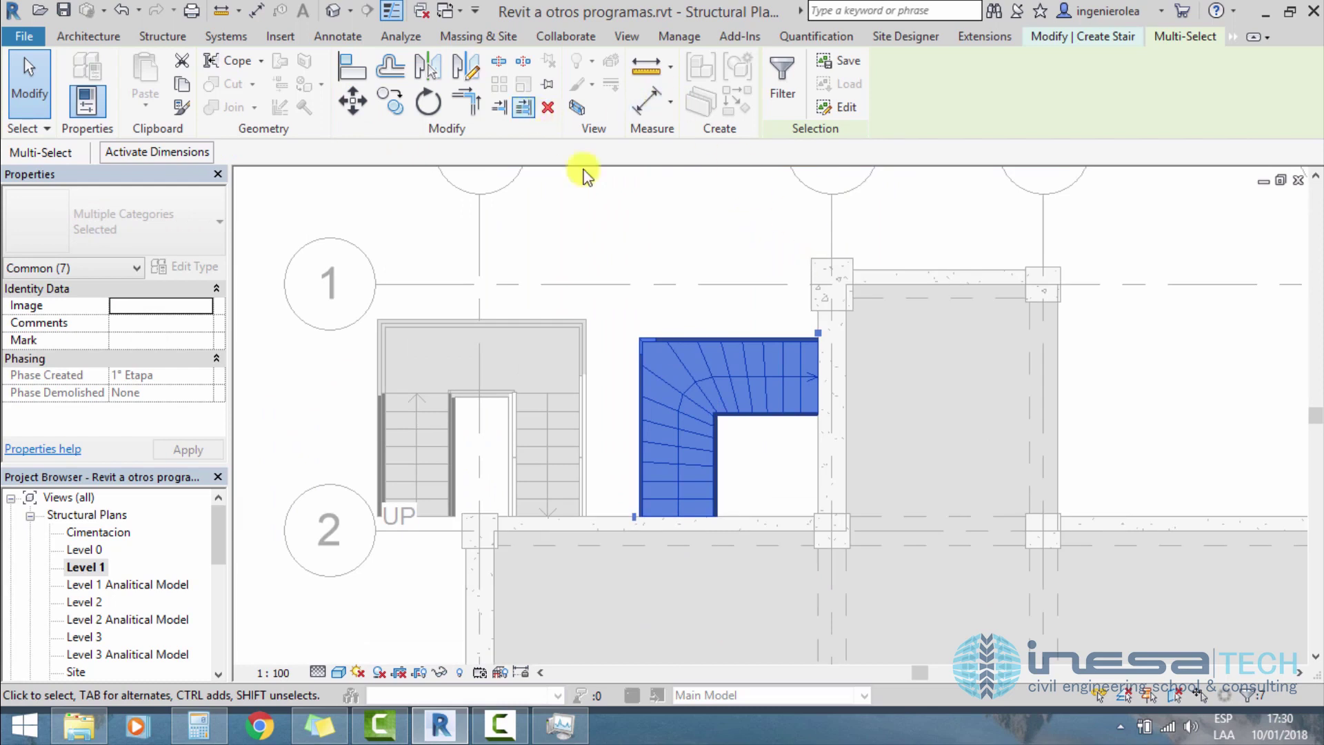
click(629, 207)
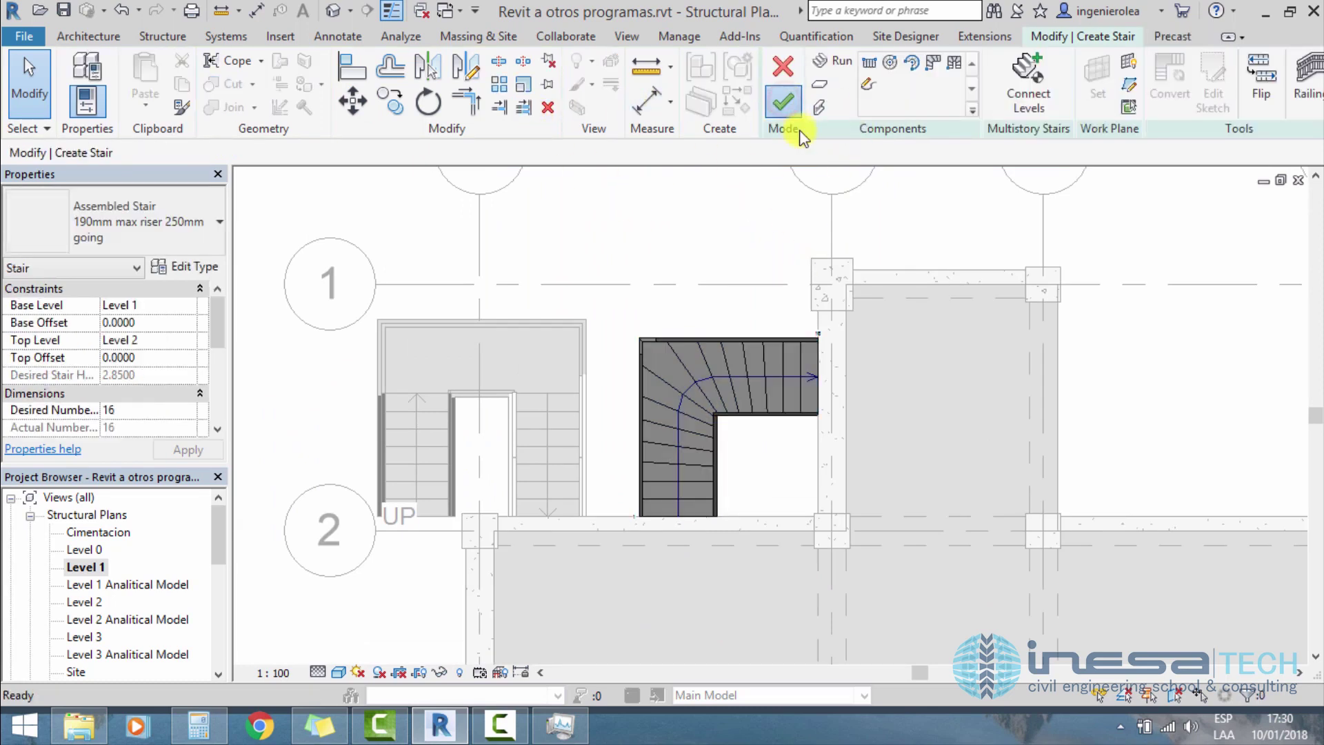
Step: Finish the winder stair, dismiss the railing warning, and view the stairs from the left in 3D
key(Return)
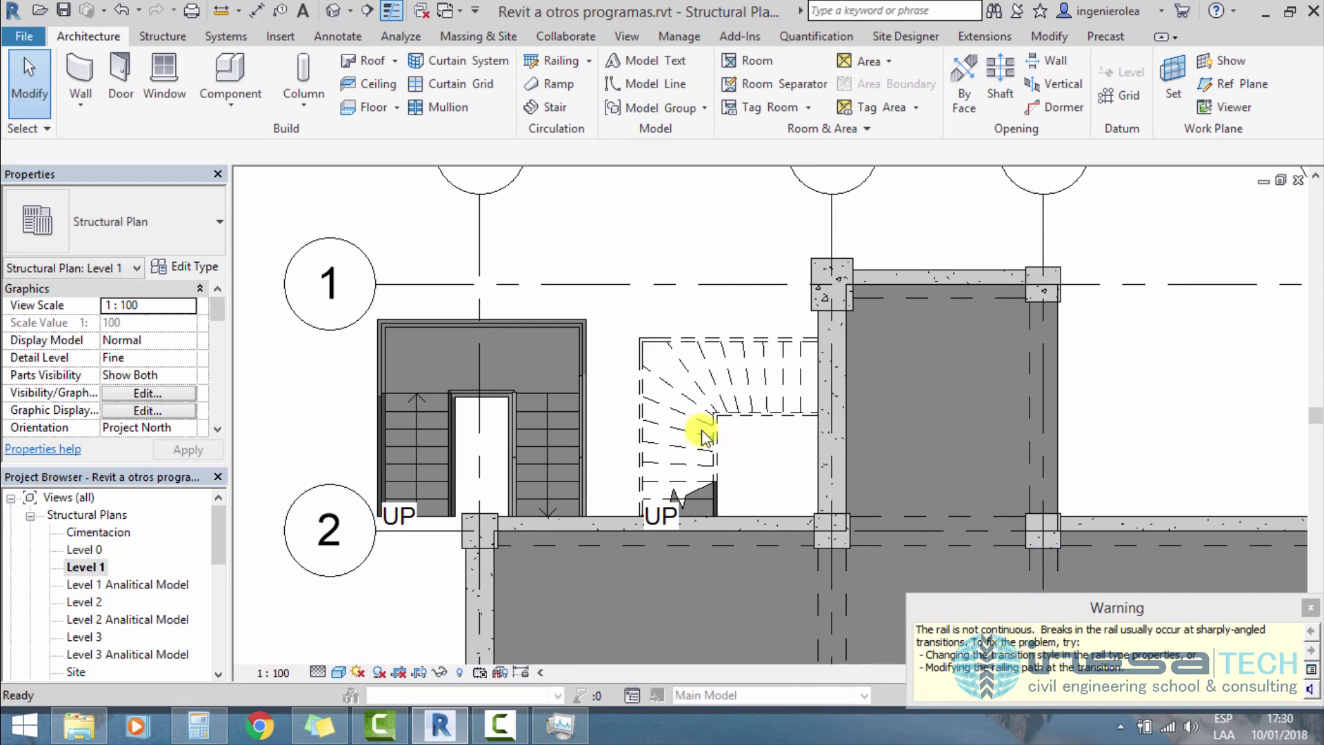
click(1308, 606)
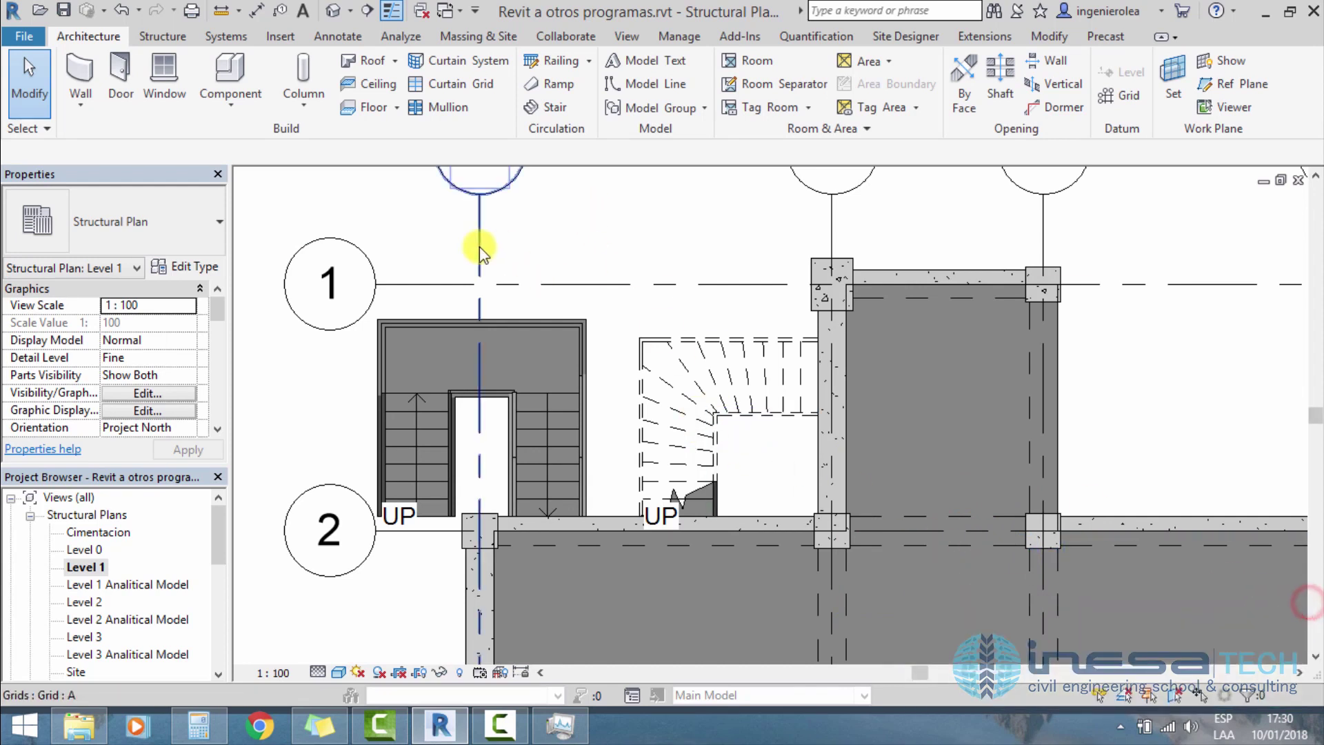
click(333, 10)
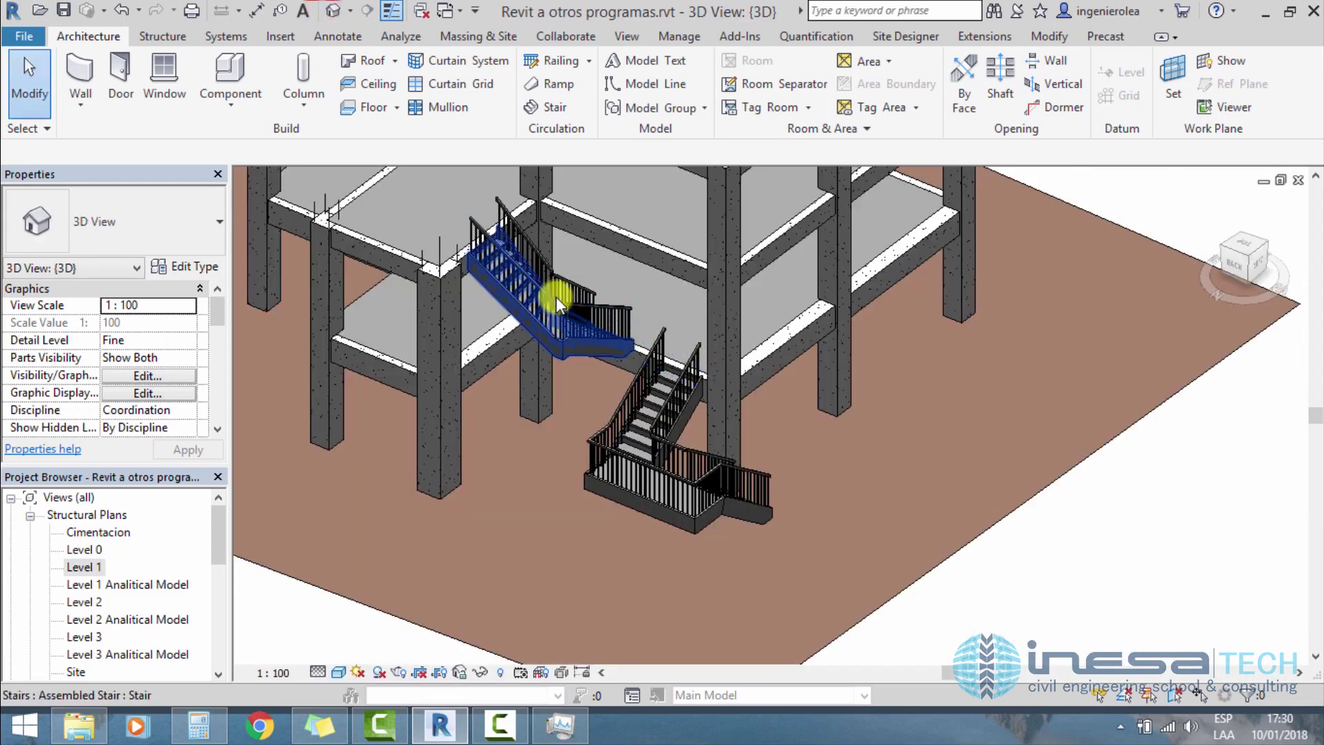
scroll(556, 297, up, 3)
shift+middle_drag(714, 380, 619, 378)
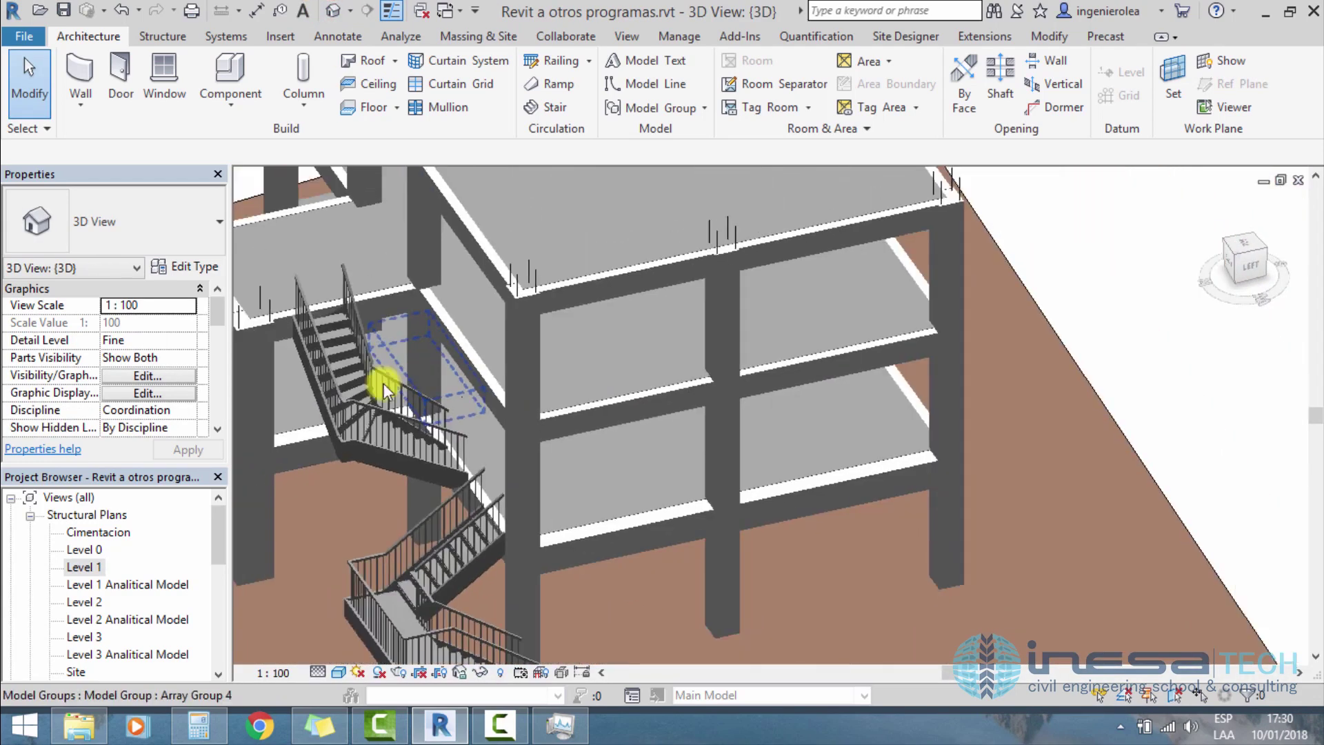
scroll(378, 379, up, 3)
scroll(331, 404, up, 3)
scroll(432, 338, up, 2)
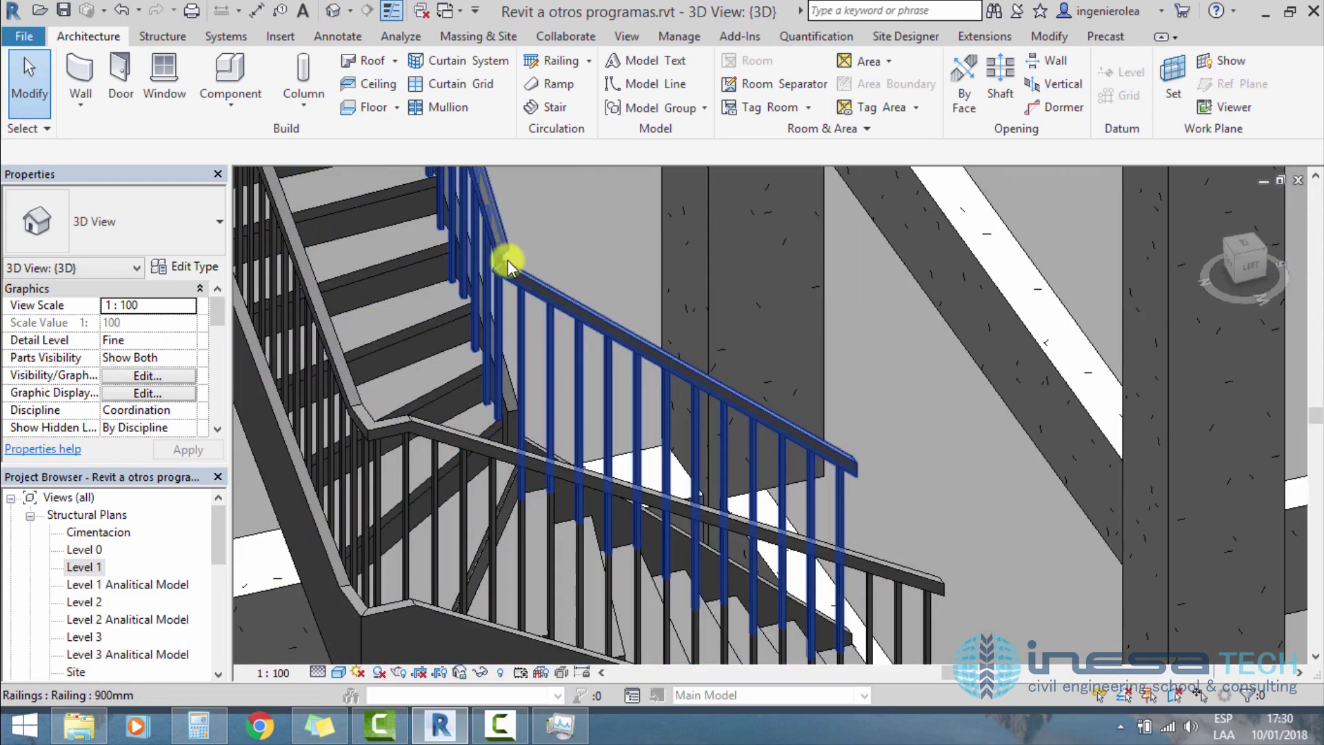
scroll(511, 255, up, 2)
scroll(495, 270, down, 2)
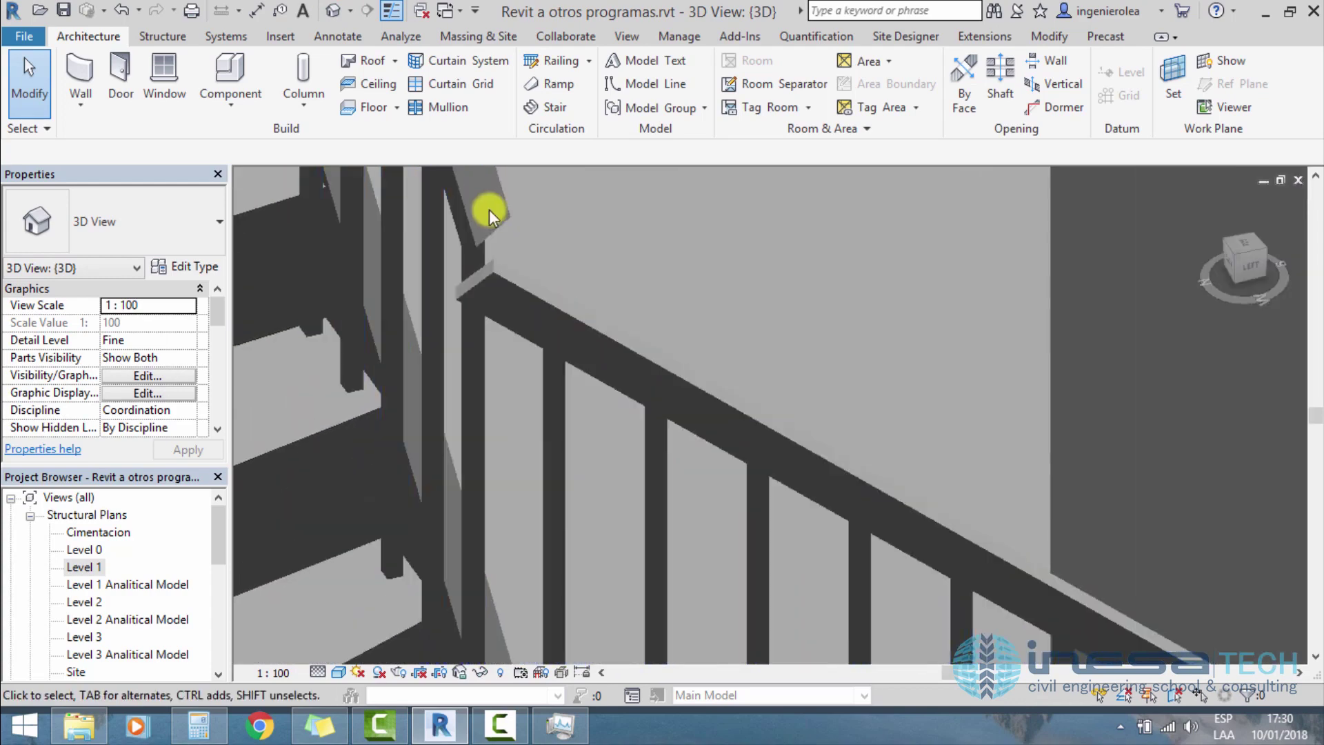
scroll(483, 248, up, 2)
scroll(497, 409, up, 1)
scroll(497, 409, down, 3)
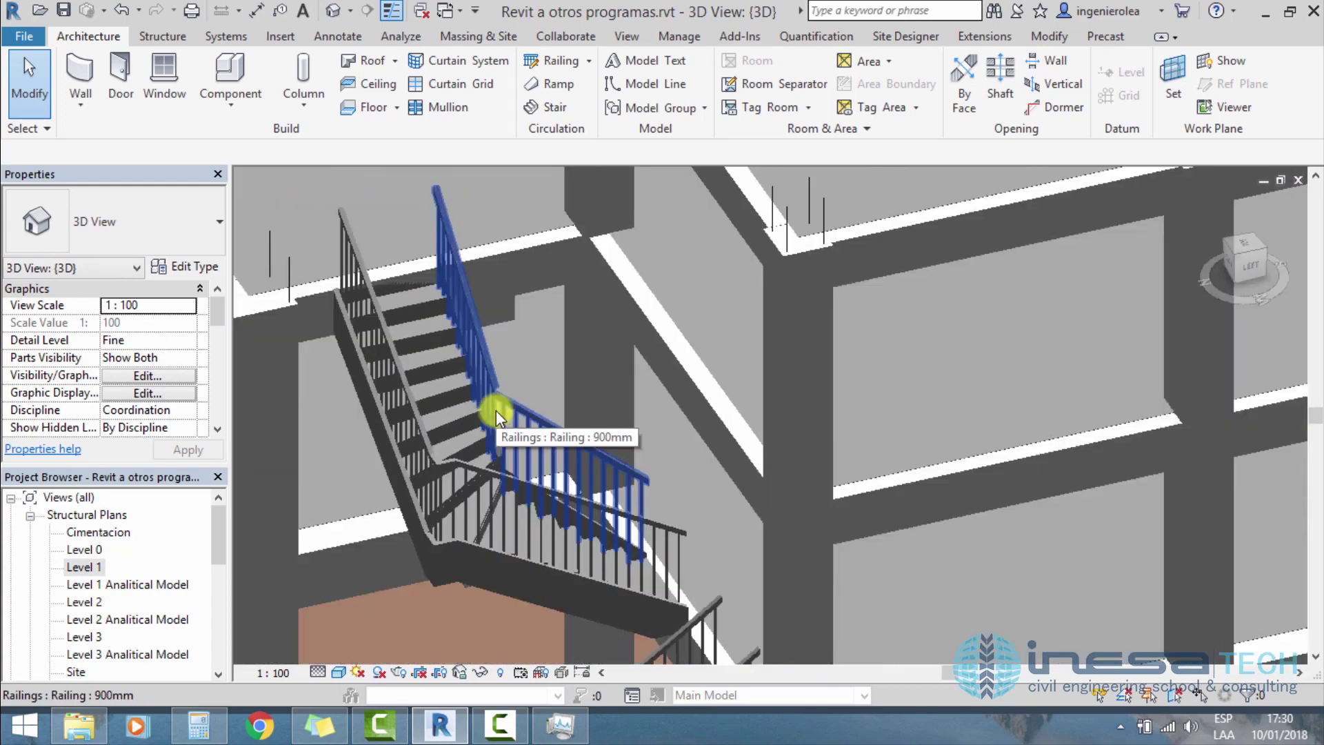
scroll(446, 379, down, 3)
Step: Orbit the building overview to check the winder stair against the columns from high and low angles
mouse_move(447, 380)
shift+middle_down()
mouse_move(520, 459)
mouse_move(567, 478)
mouse_move(694, 296)
mouse_move(427, 400)
shift+middle_up()
scroll(404, 416, up, 2)
scroll(403, 415, down, 3)
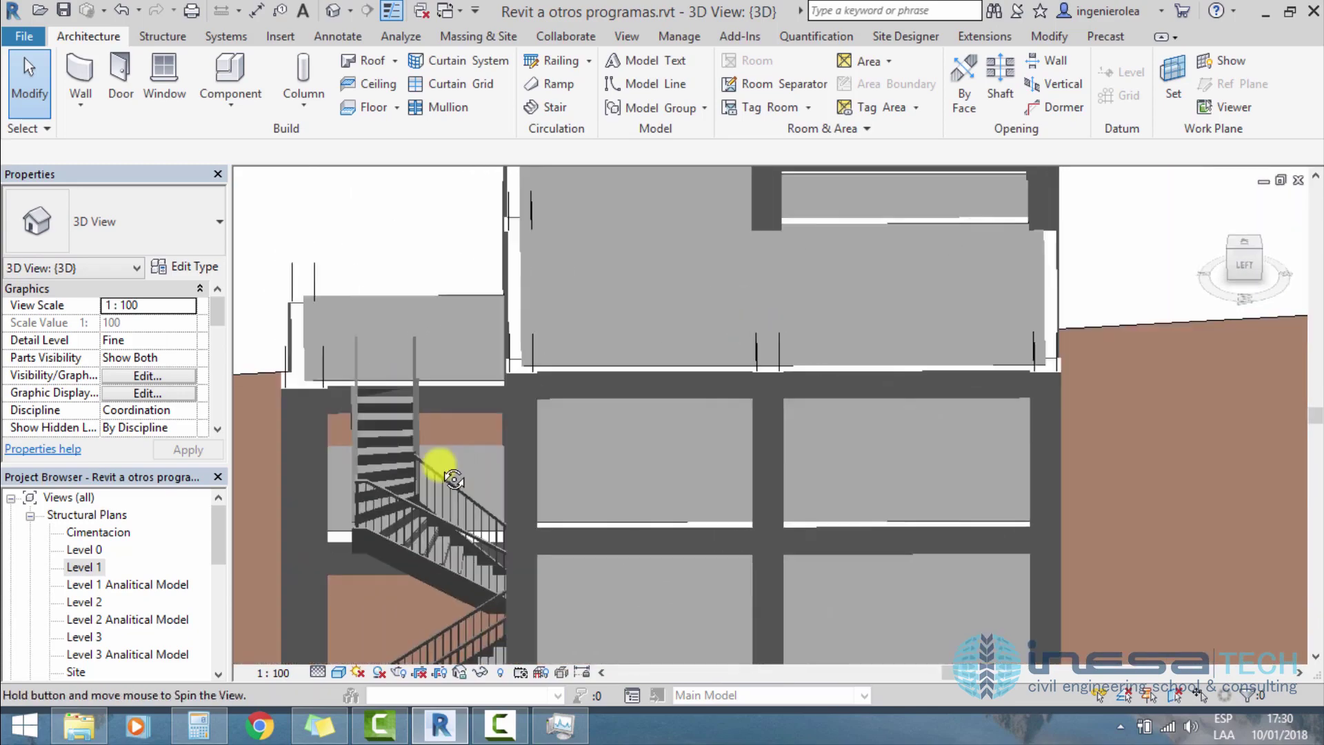
shift+middle_drag(443, 464, 572, 444)
scroll(634, 457, up, 4)
scroll(635, 411, down, 2)
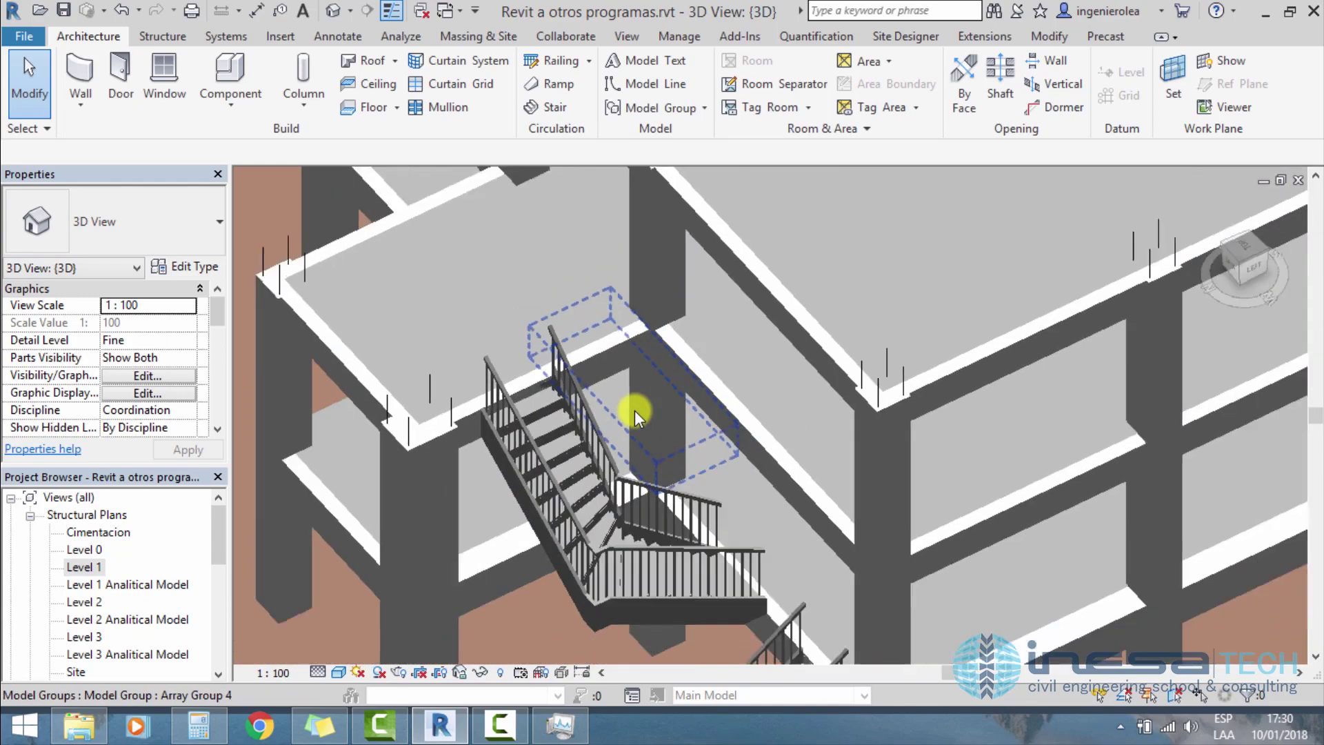
scroll(627, 340, down, 3)
mouse_move(627, 340)
shift+middle_down()
mouse_move(632, 523)
mouse_move(700, 390)
mouse_move(635, 260)
mouse_move(744, 467)
shift+middle_up()
scroll(632, 523, up, 3)
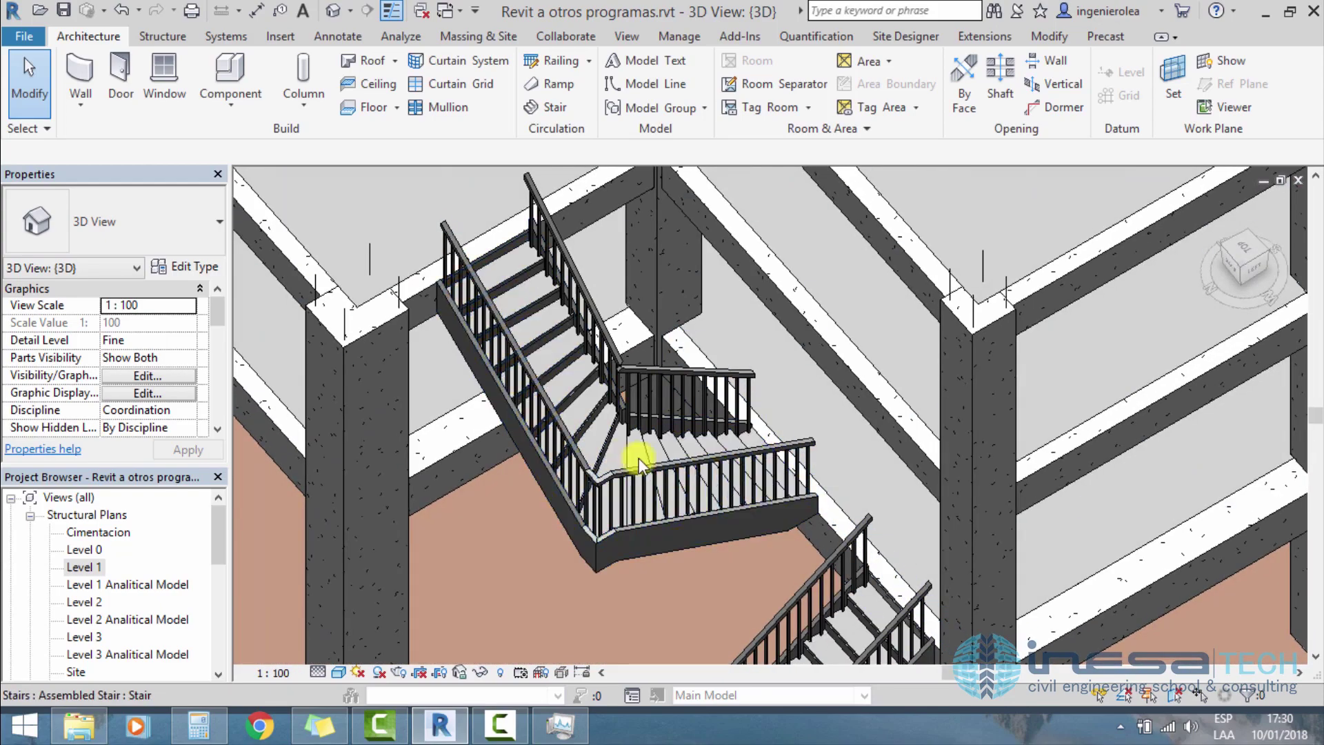
scroll(804, 464, down, 3)
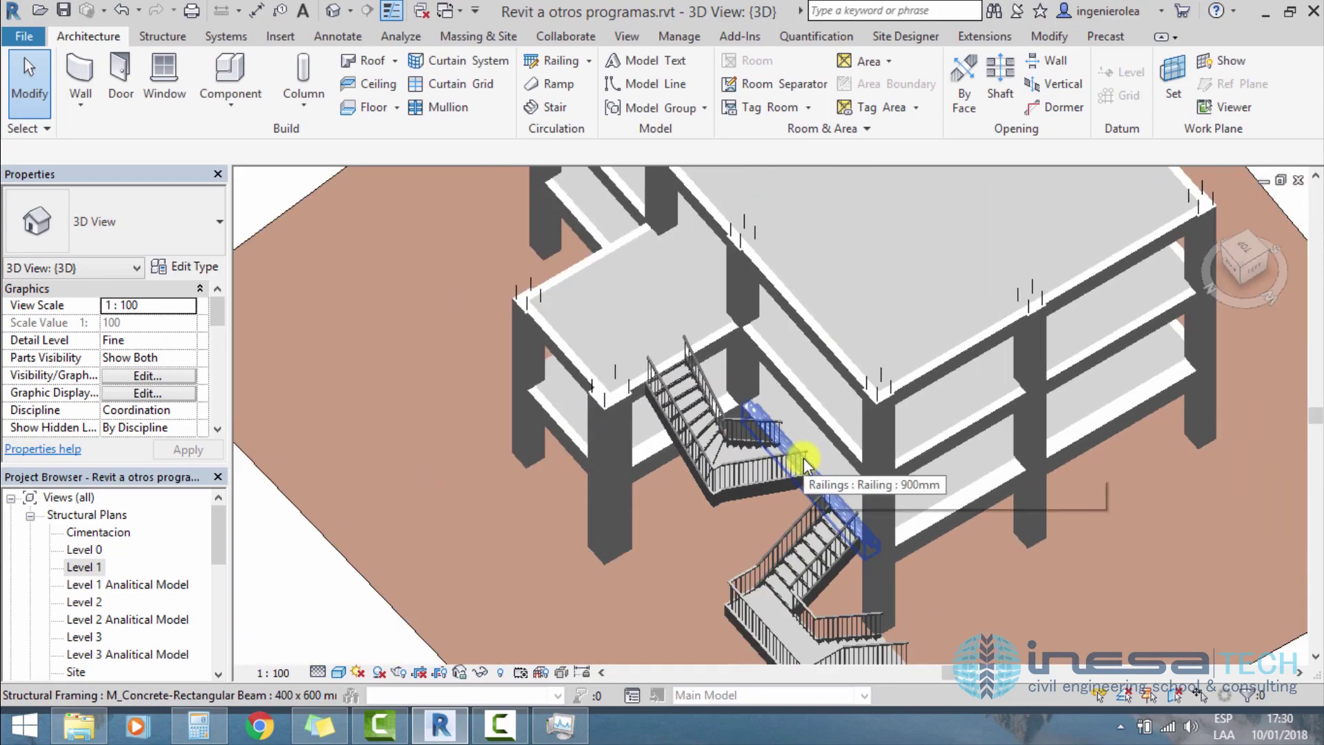
mouse_move(798, 458)
shift+middle_down()
mouse_move(827, 467)
mouse_move(917, 317)
mouse_move(805, 350)
mouse_move(753, 287)
mouse_move(718, 298)
mouse_move(662, 262)
shift+middle_up()
Step: On the Level 0 plan, draw a 14-riser Center-Ends spiral stair of radius 1.5000 and finish it
click(544, 110)
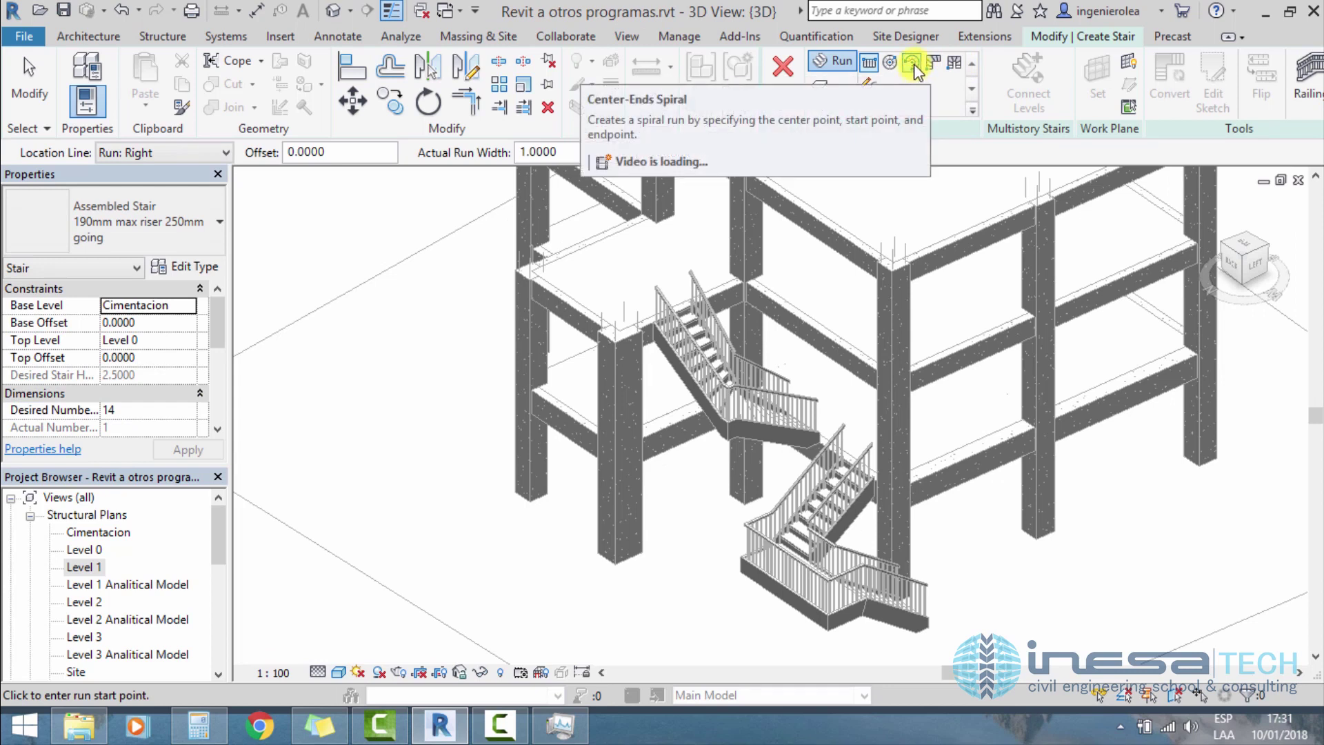
key(Escape)
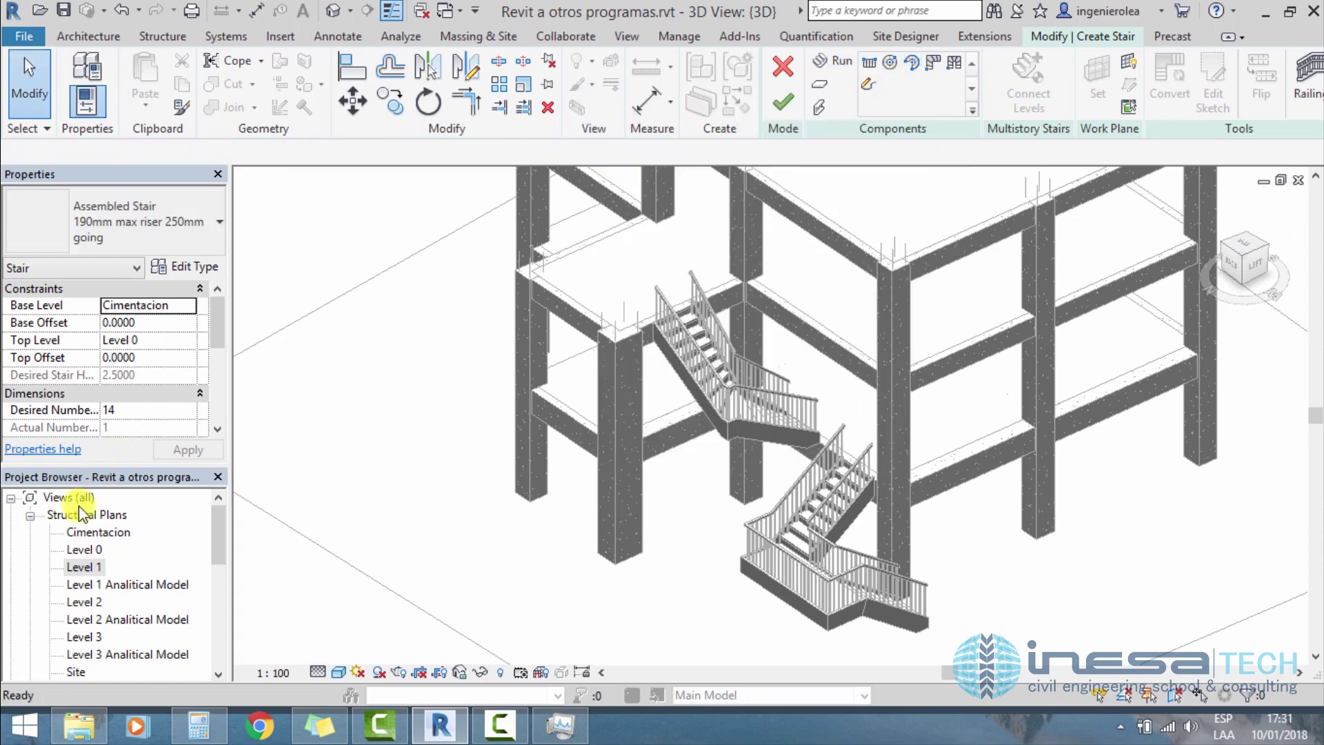
double_click(84, 549)
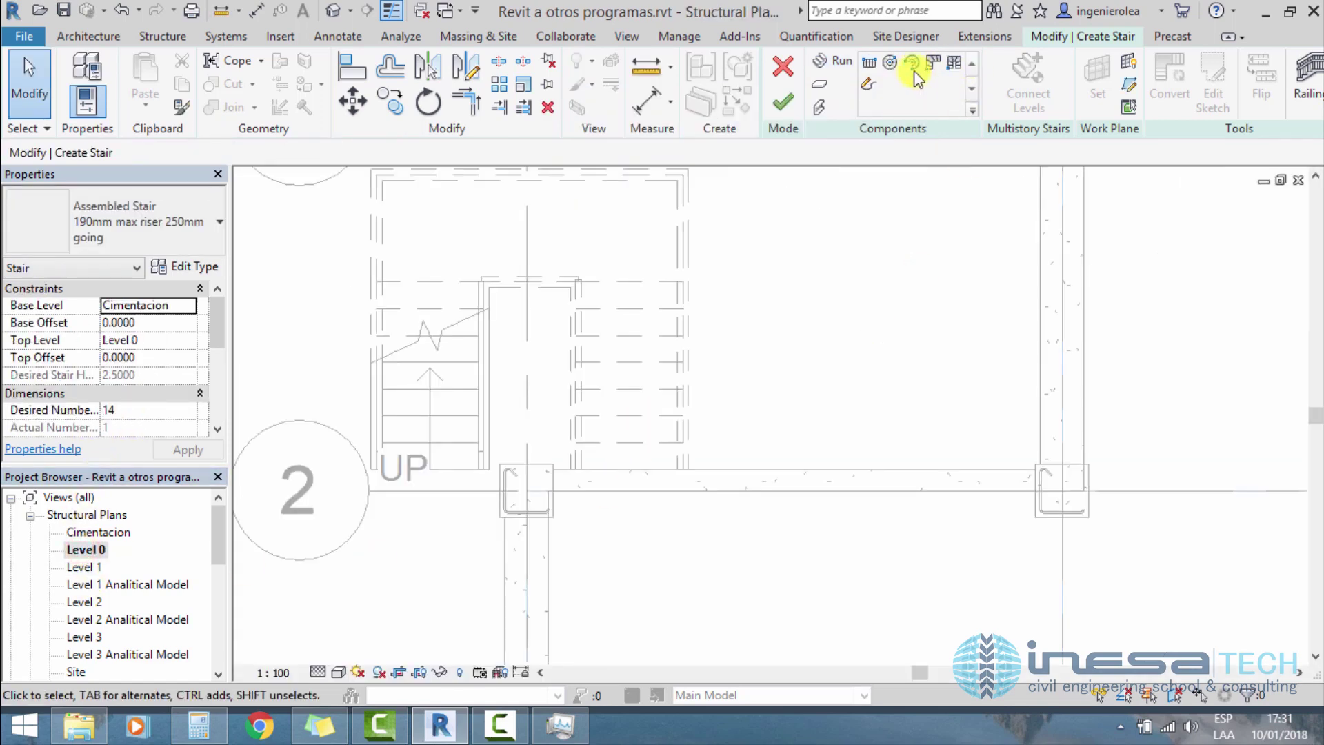
click(910, 63)
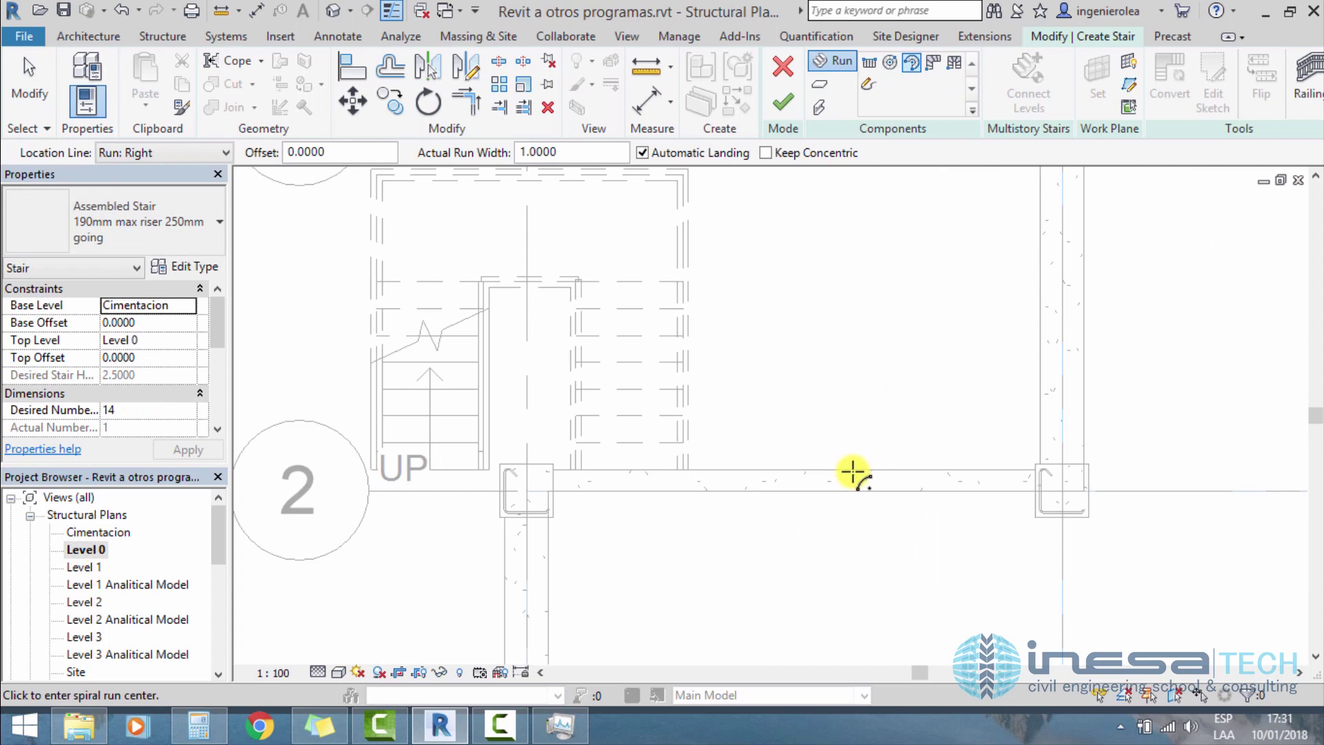
click(853, 469)
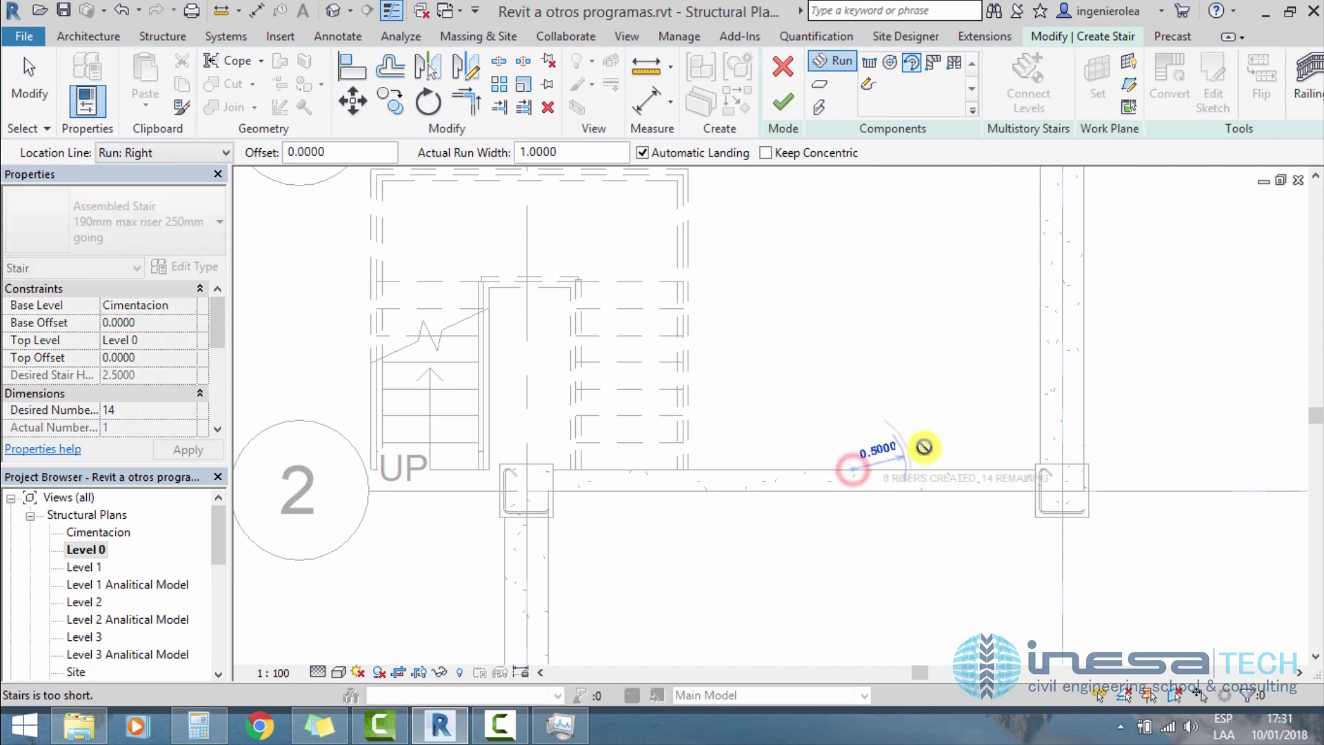
click(1013, 468)
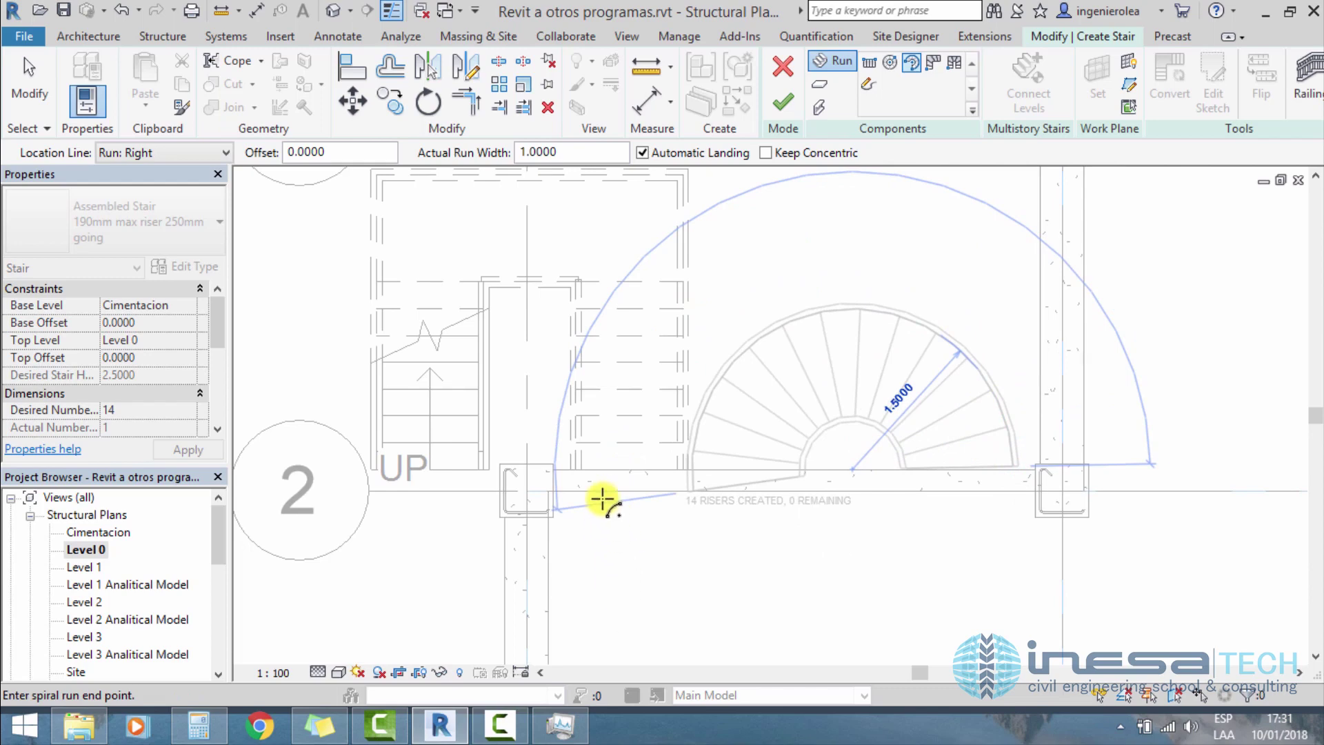
click(608, 599)
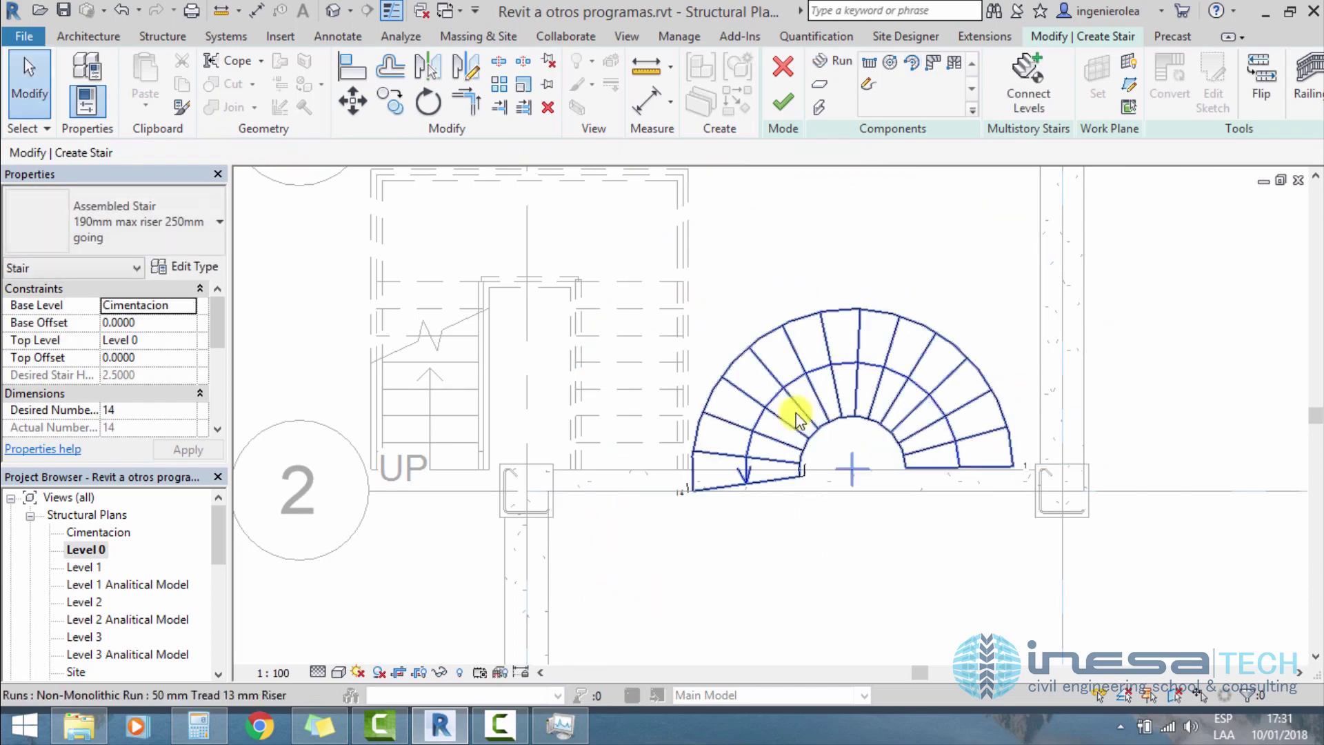
scroll(844, 493, up, 2)
click(777, 107)
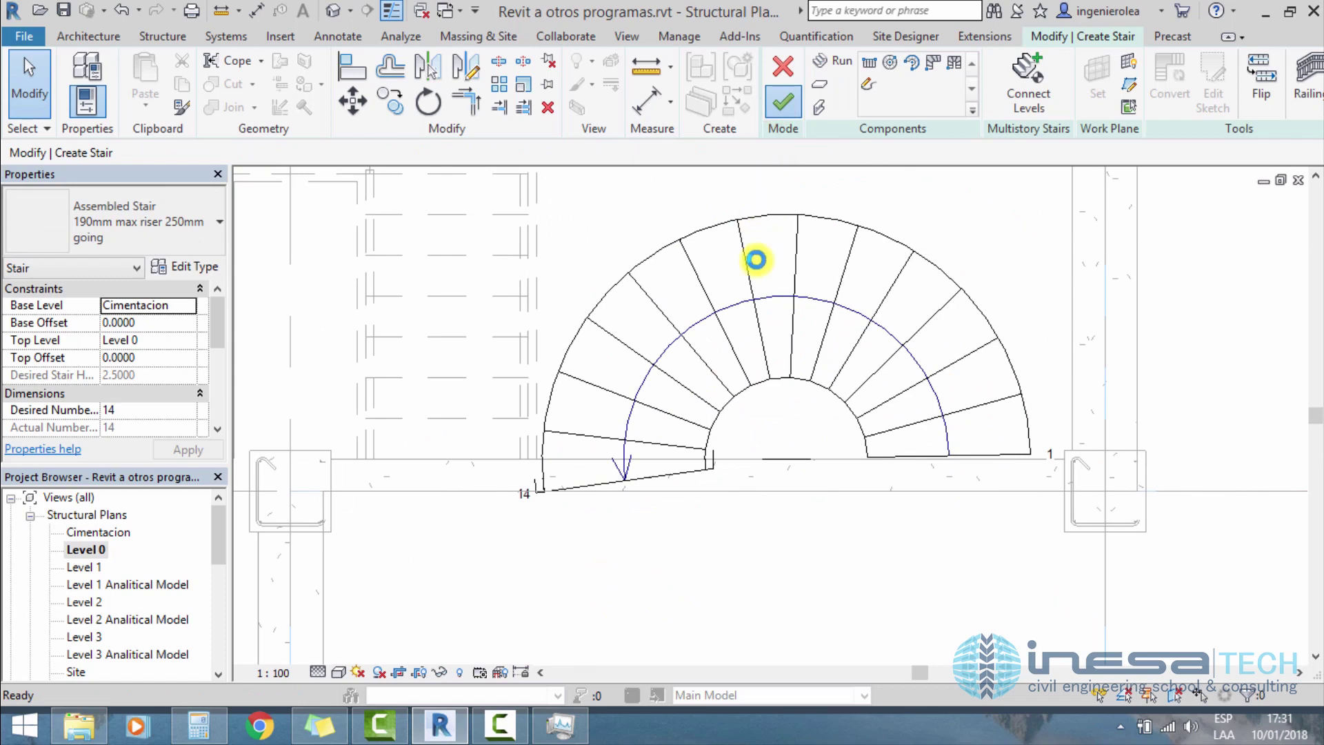
Step: Find the new spiral stair in the default 3D view and select it alone to edit its base level
click(333, 11)
mouse_move(913, 360)
shift+middle_down()
mouse_move(798, 366)
mouse_move(804, 216)
mouse_move(861, 102)
mouse_move(878, 192)
shift+middle_up()
click(846, 473)
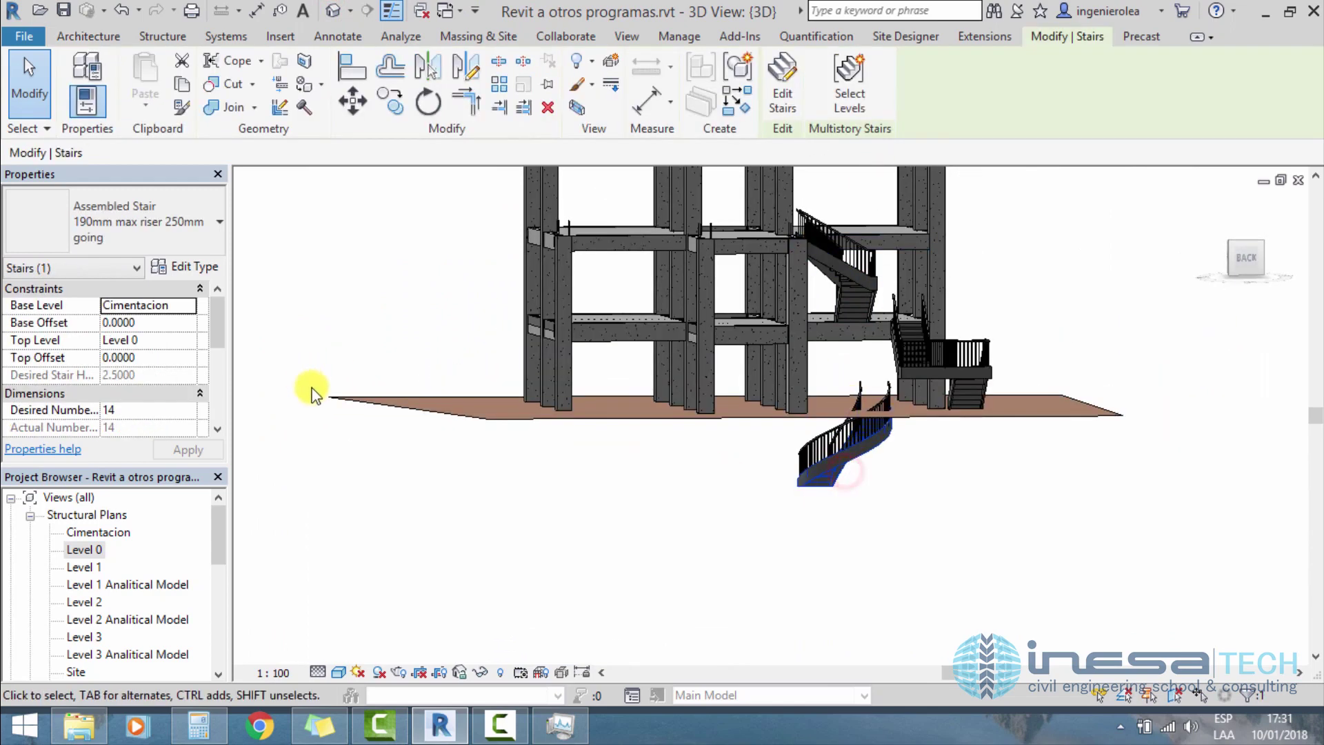
key(Escape)
scroll(754, 442, up, 3)
drag(875, 528, 718, 404)
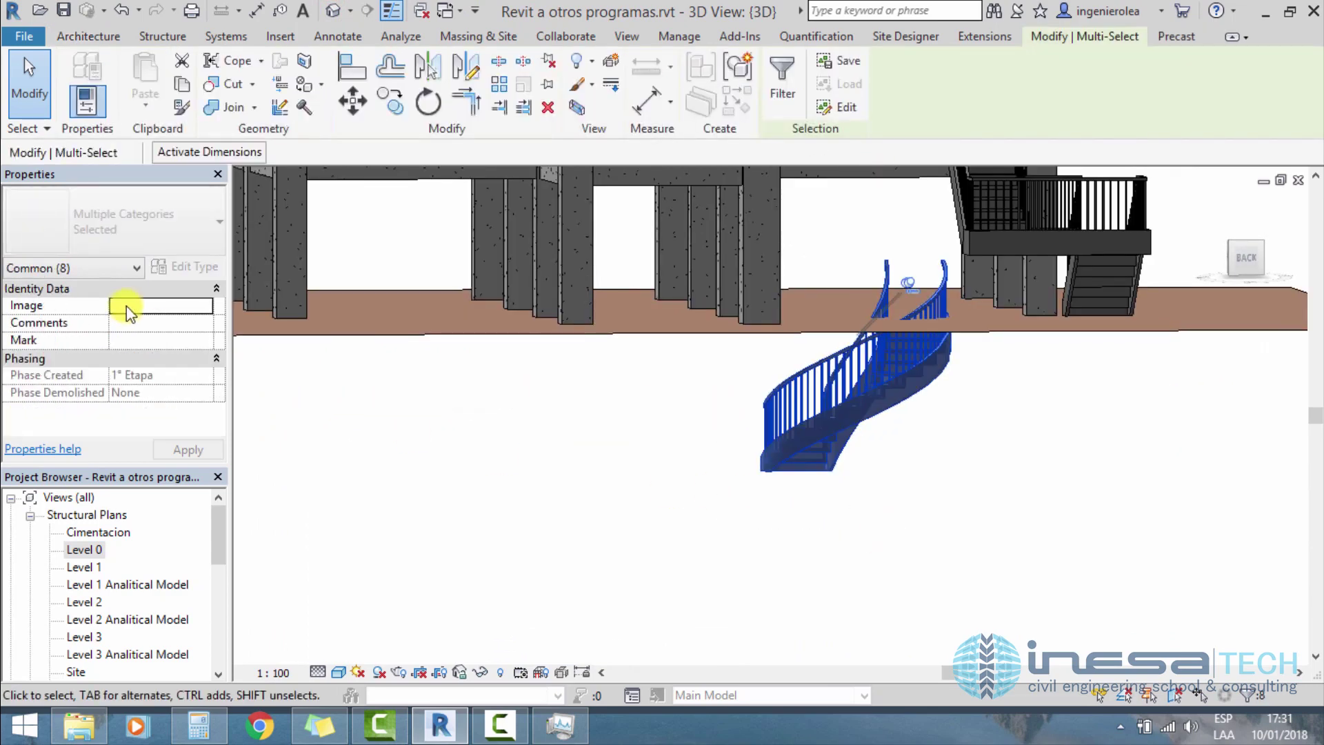
key(Escape)
click(880, 473)
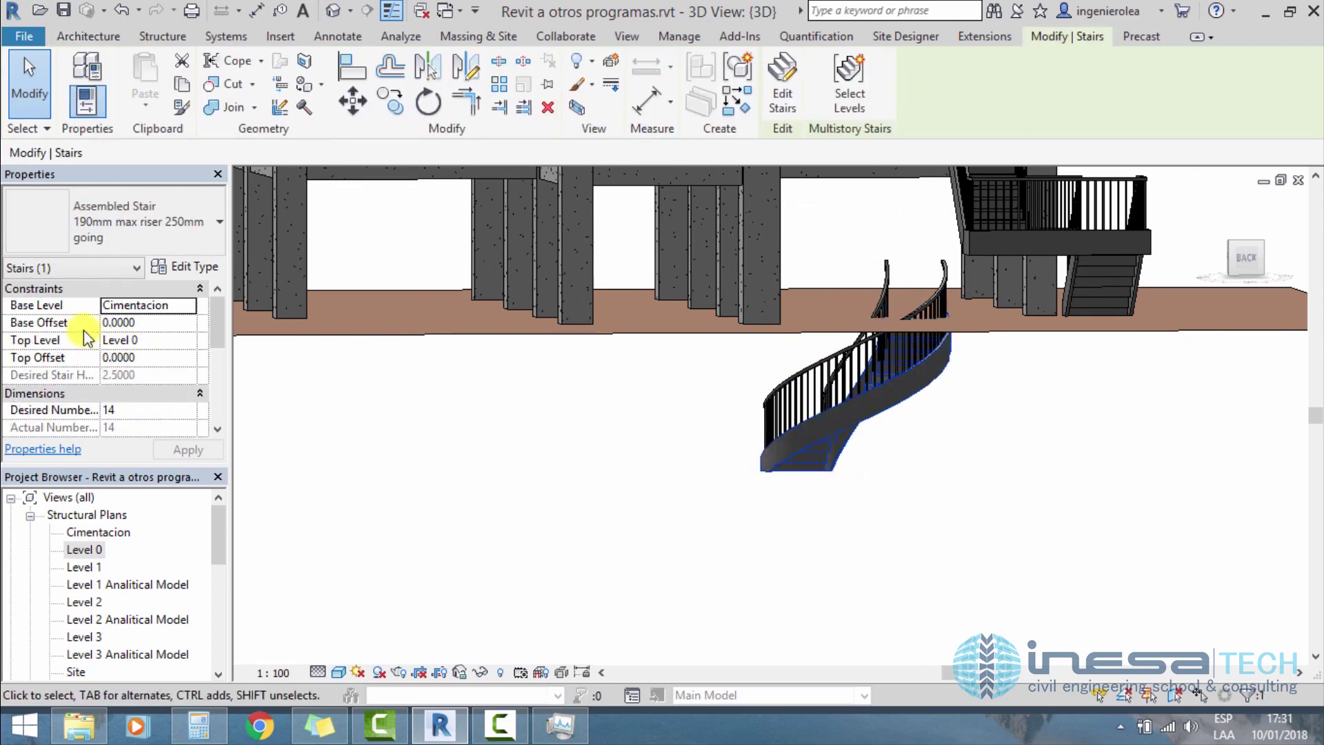
click(189, 304)
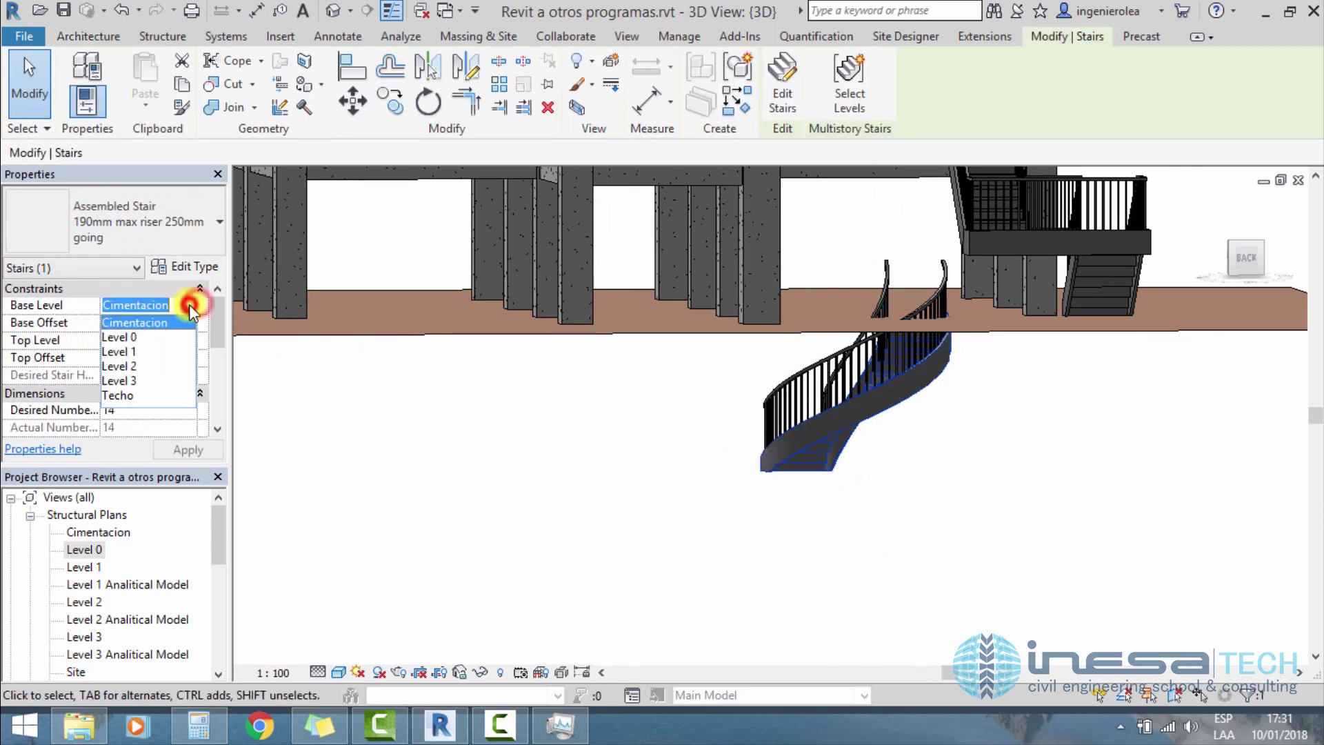
Step: Set the curved stair's base to Level 0 and top to Level 1, apply, and dismiss the warning
click(128, 351)
click(191, 341)
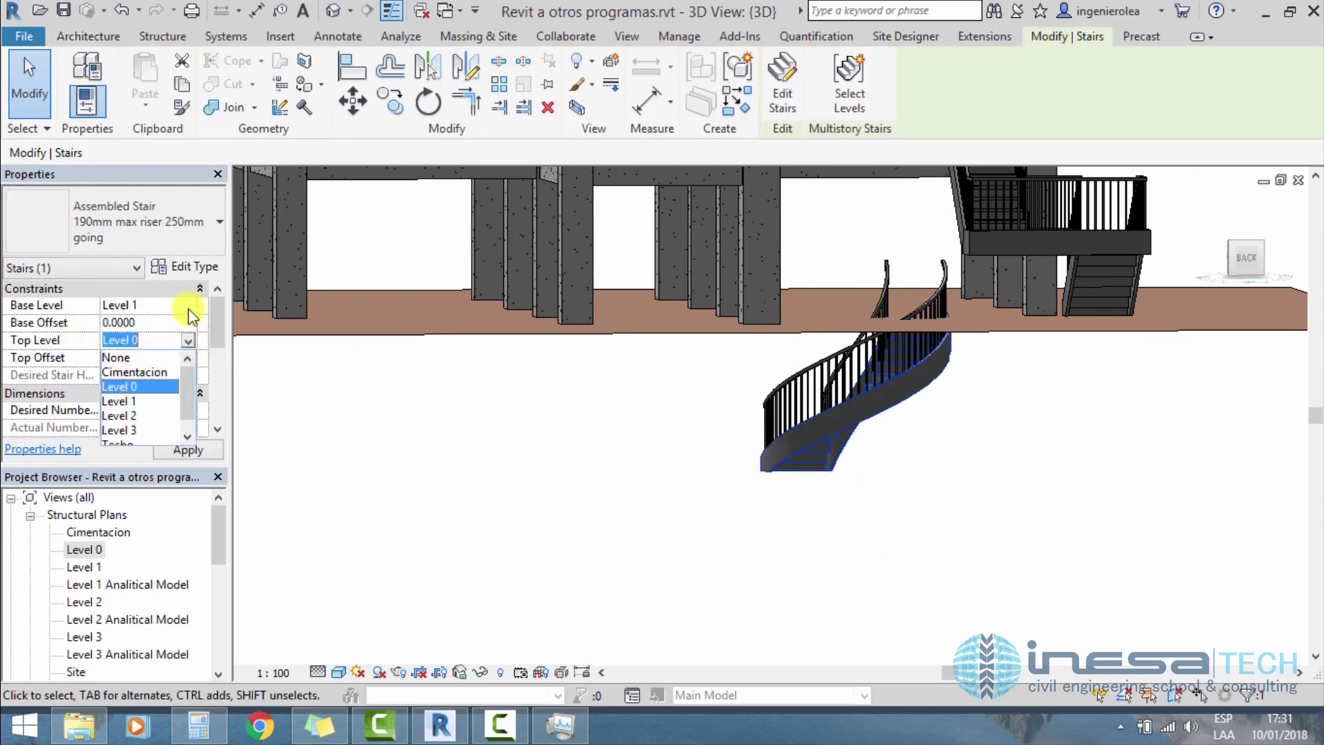
click(187, 304)
click(140, 337)
click(186, 341)
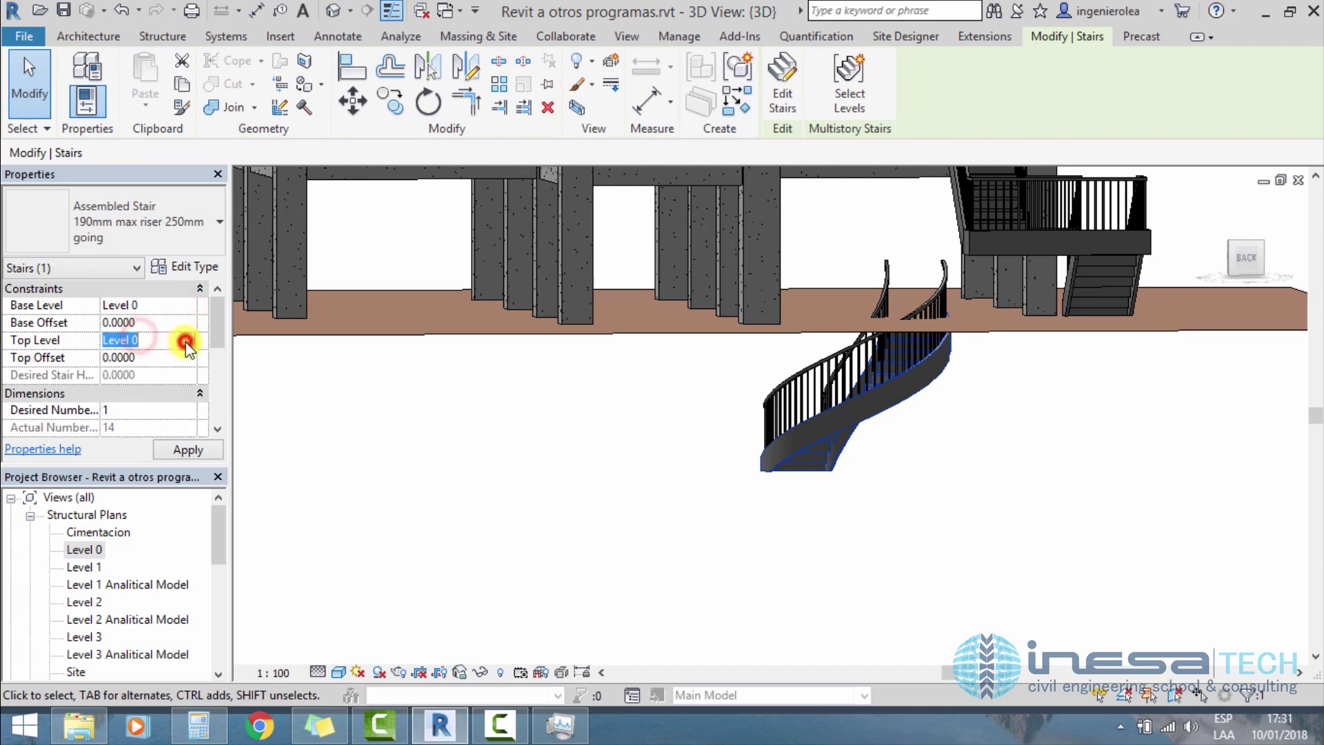
click(133, 395)
drag(198, 463, 198, 452)
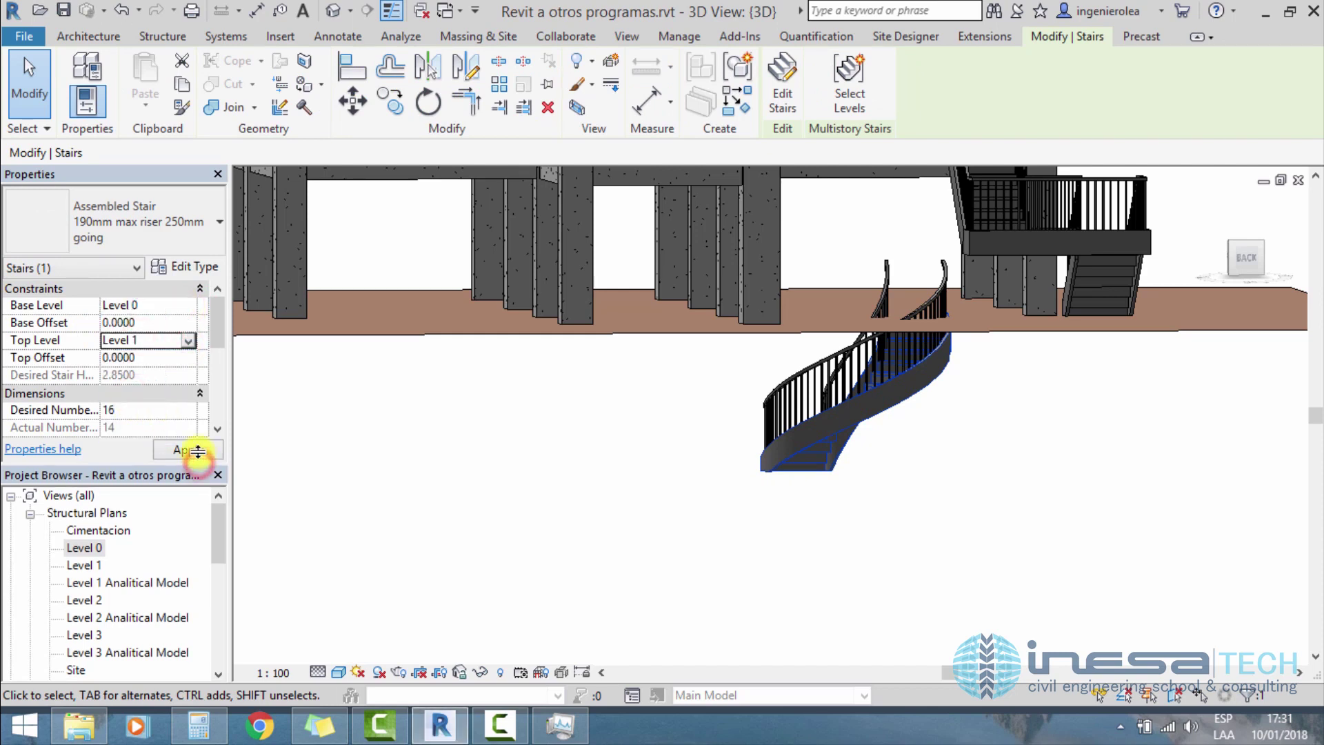
click(819, 438)
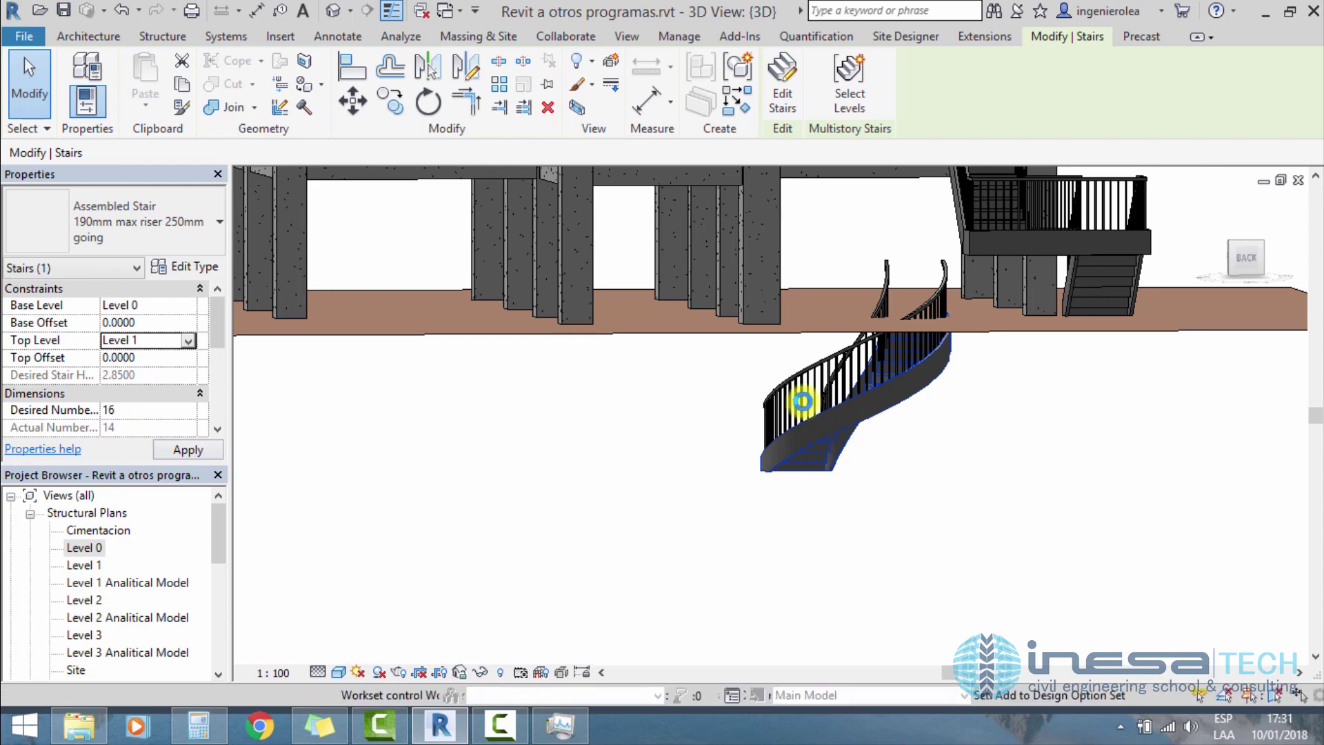
click(772, 429)
key(Escape)
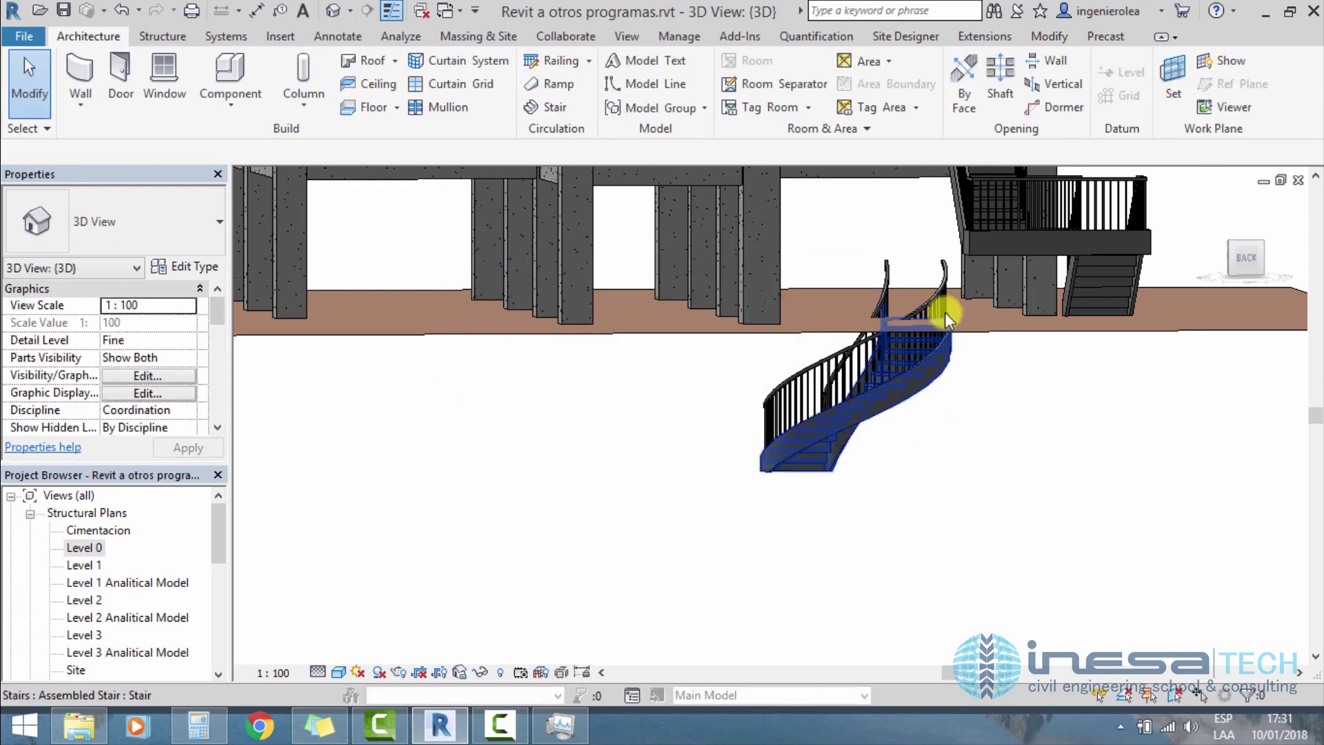
Step: Select the curved stair with a crossing window and delete it
mouse_move(945, 304)
shift+middle_down()
mouse_move(1000, 333)
mouse_move(1075, 283)
mouse_move(655, 541)
mouse_move(827, 464)
shift+middle_up()
drag(925, 559, 732, 421)
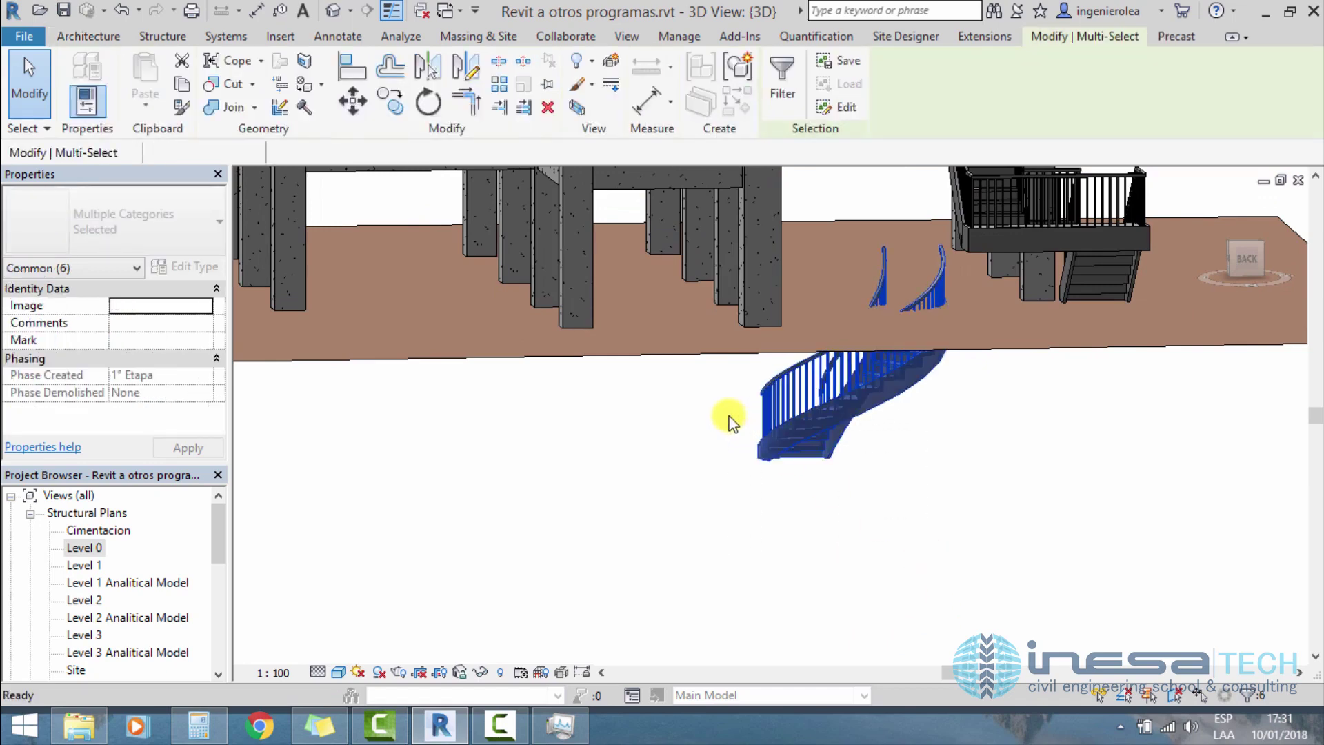
key(Delete)
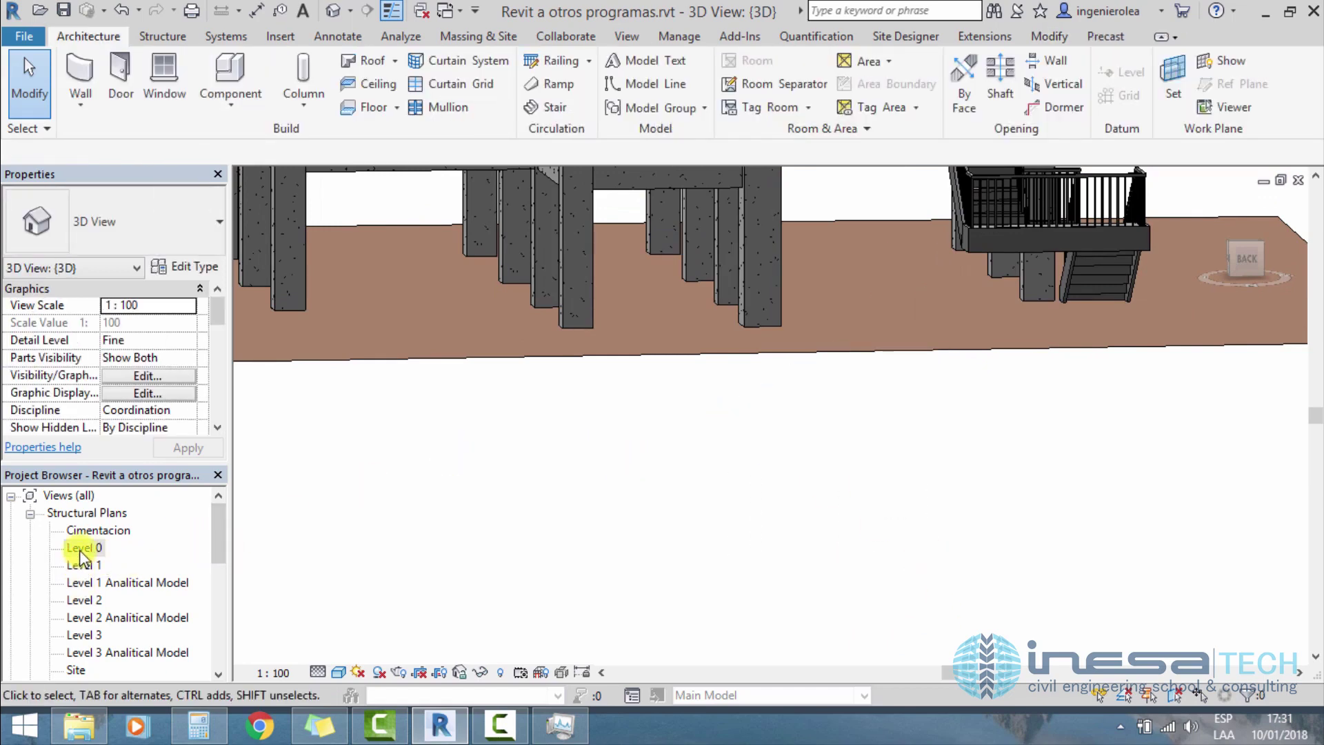
Step: On Level 0, draw a 15-riser Center-Ends spiral stair of radius 1.52 on the beam line and finish it
double_click(80, 549)
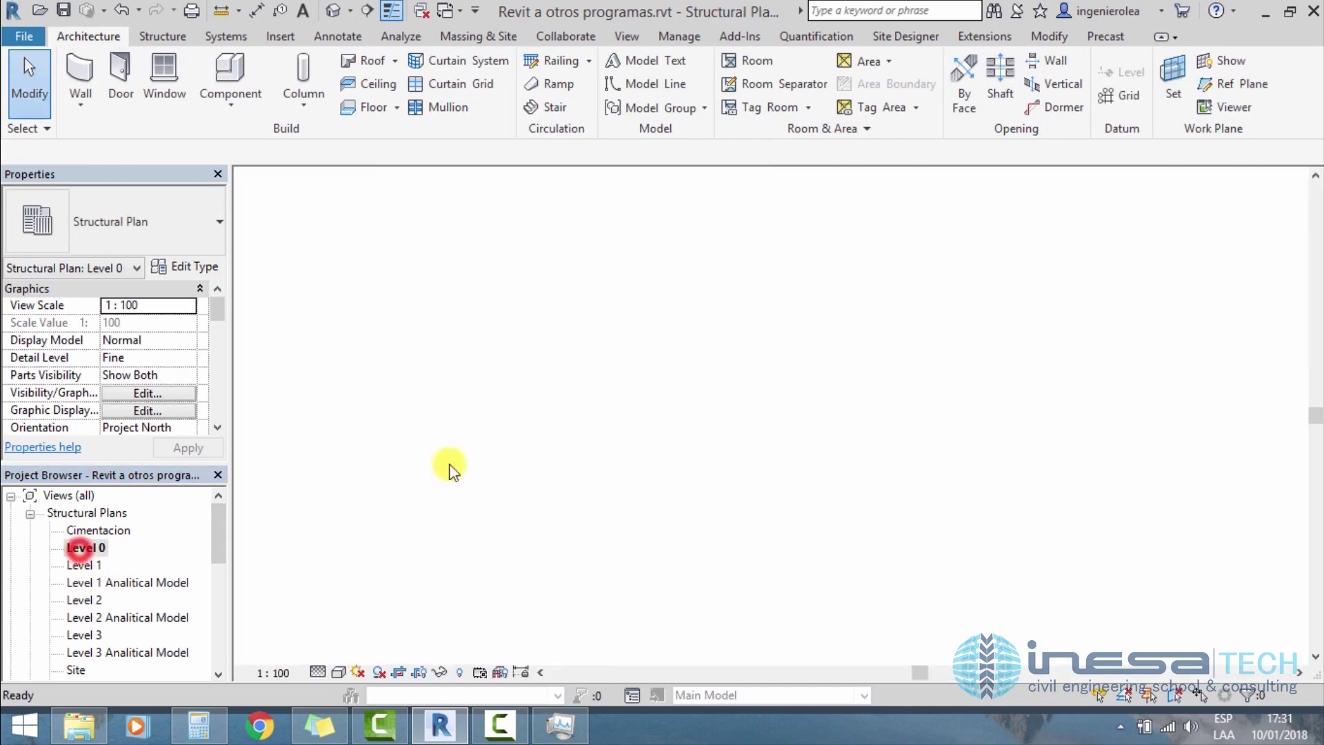
click(564, 114)
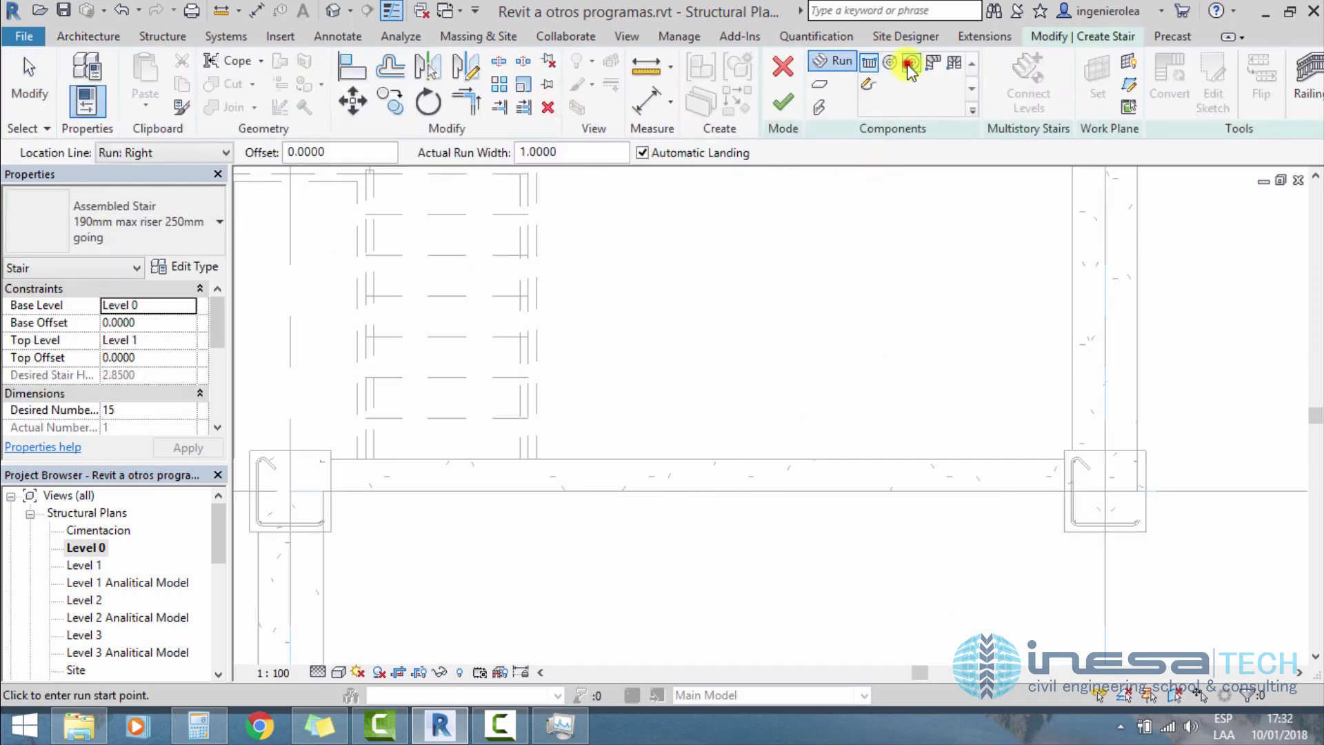
click(910, 64)
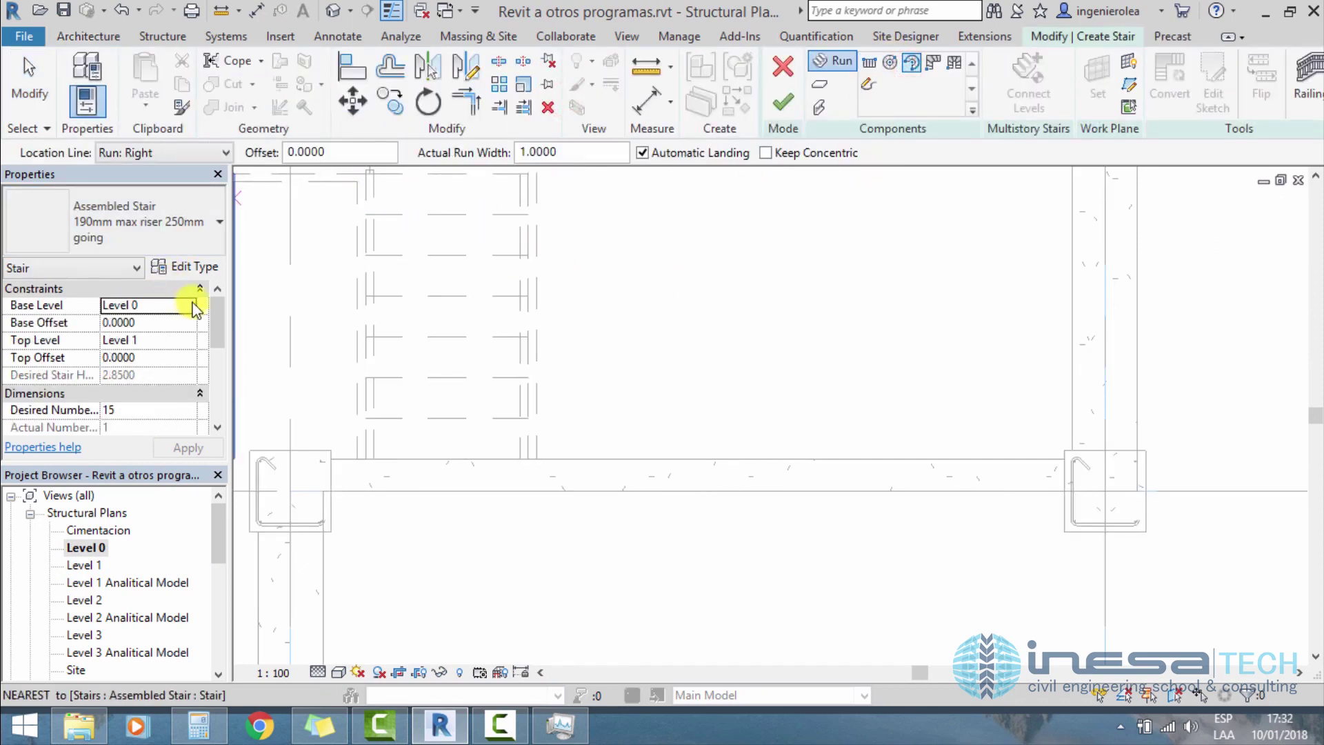
click(785, 459)
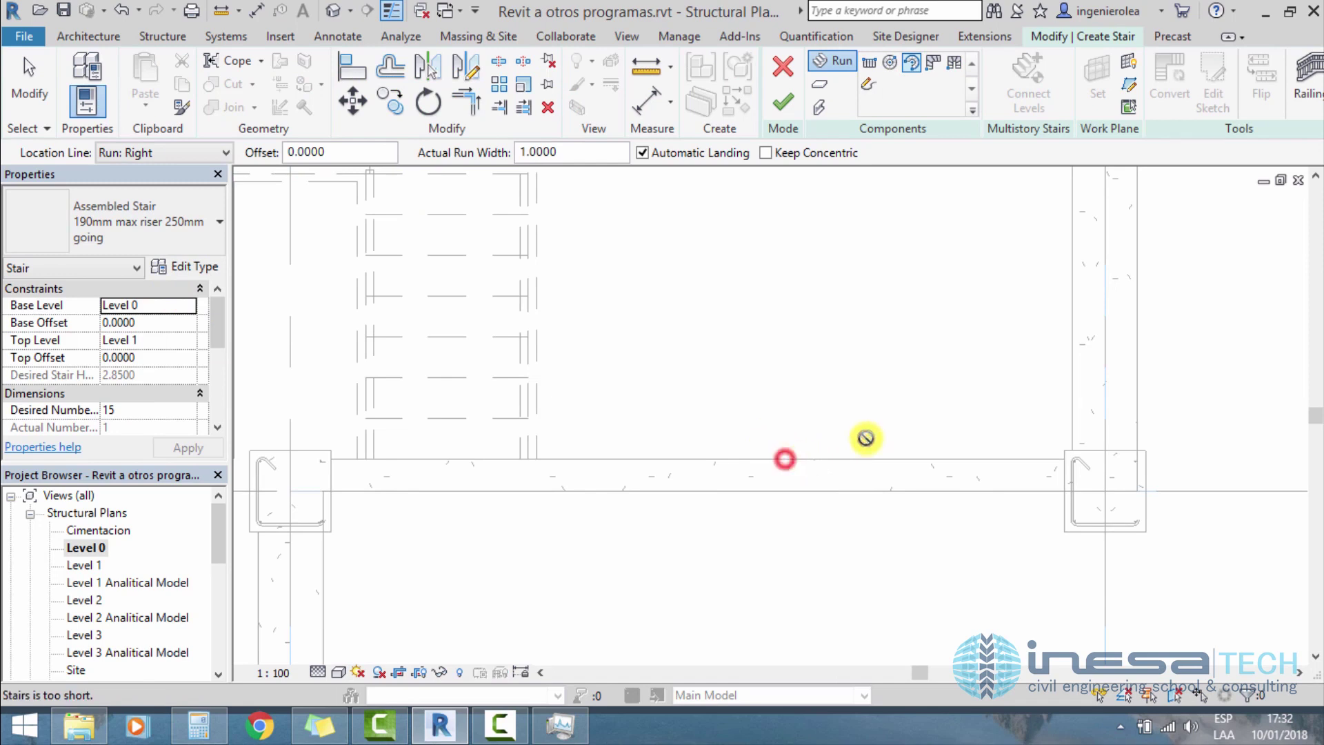
click(1034, 461)
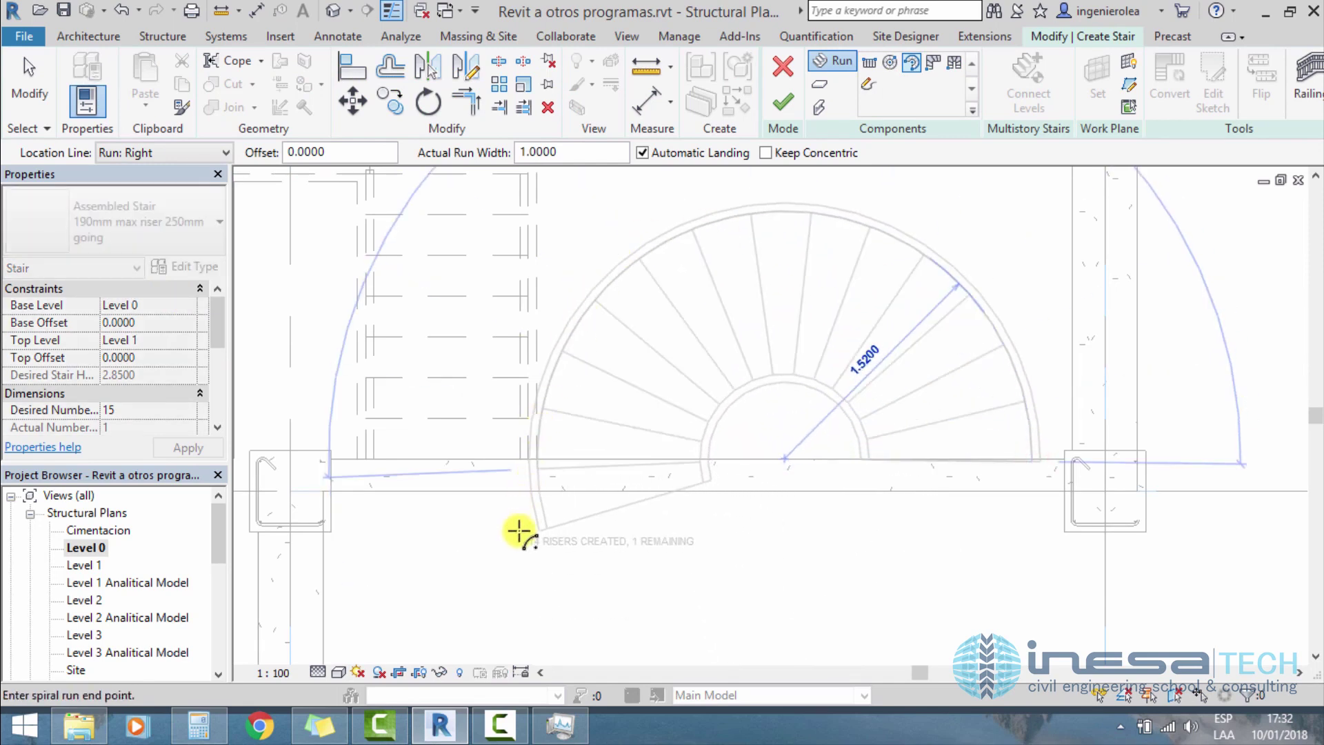
click(508, 629)
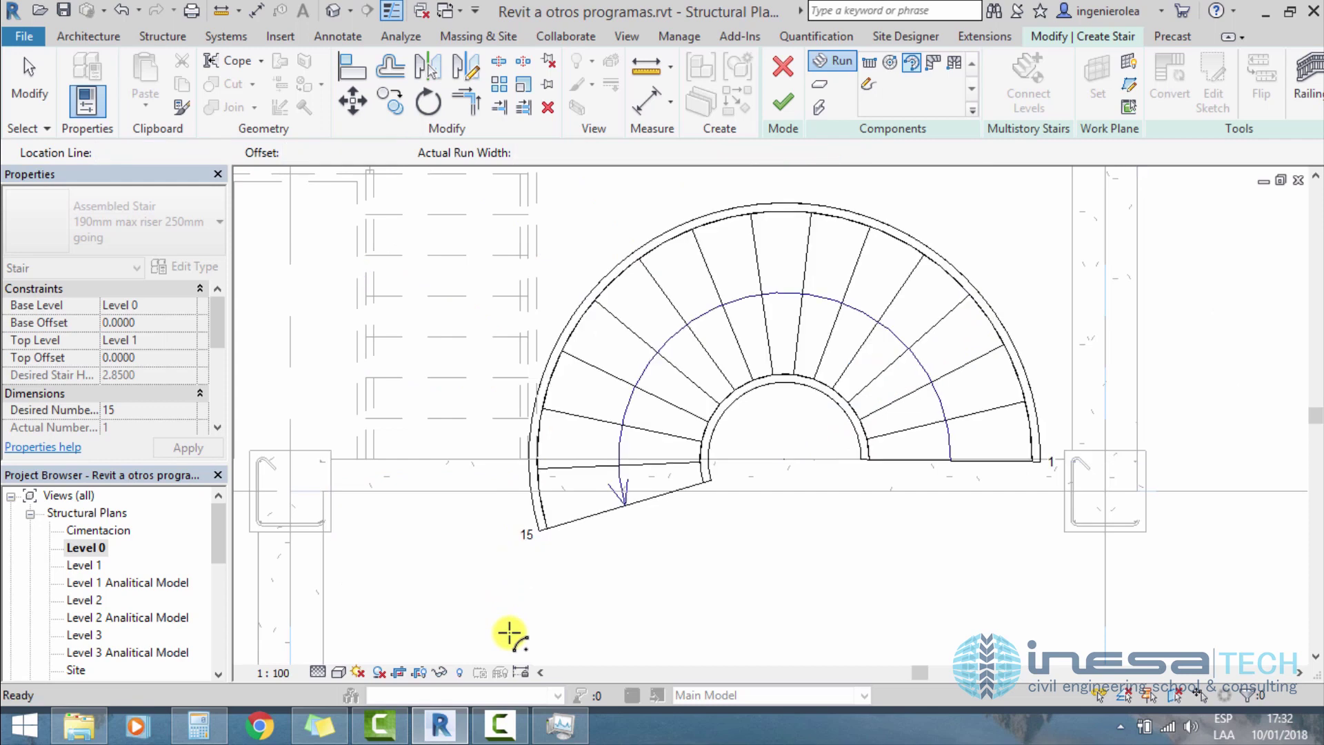
click(778, 103)
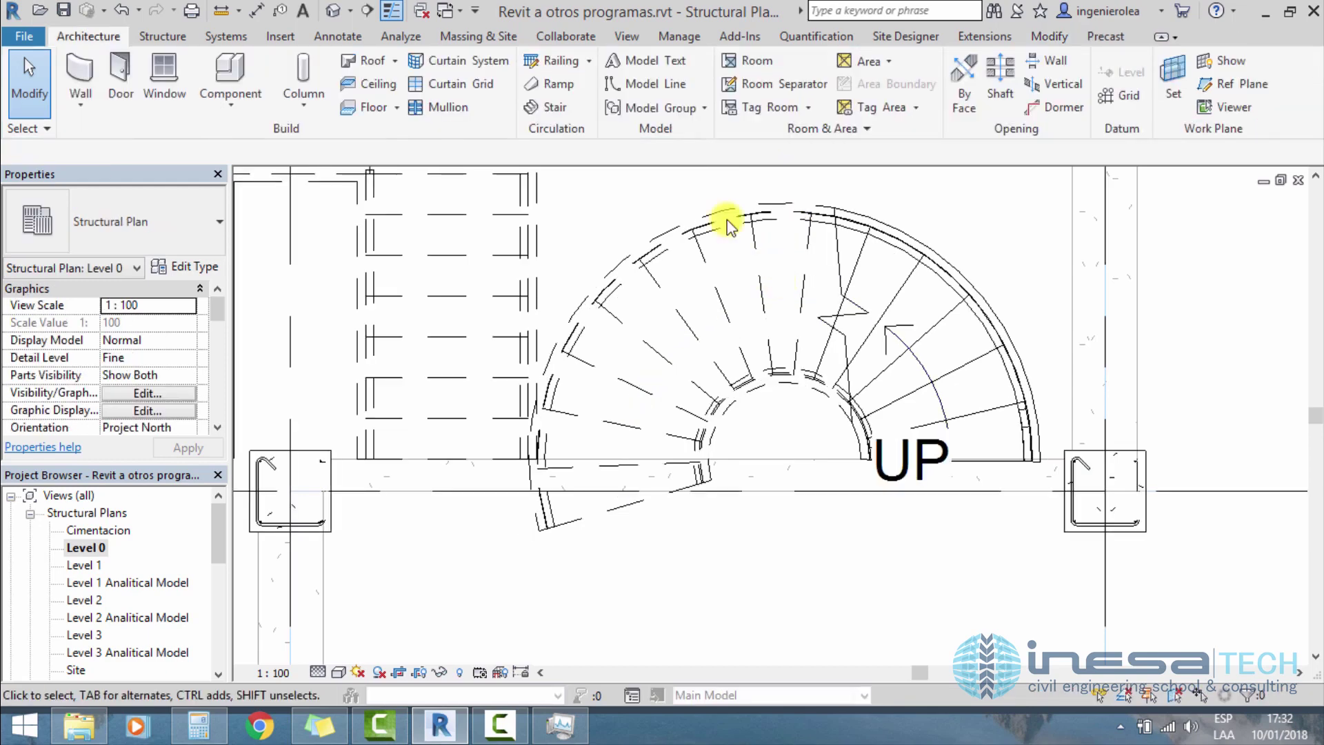
Step: In the default 3D view, orbit to the new curved stair and select it for a look
click(333, 15)
shift+middle_drag(837, 291, 901, 316)
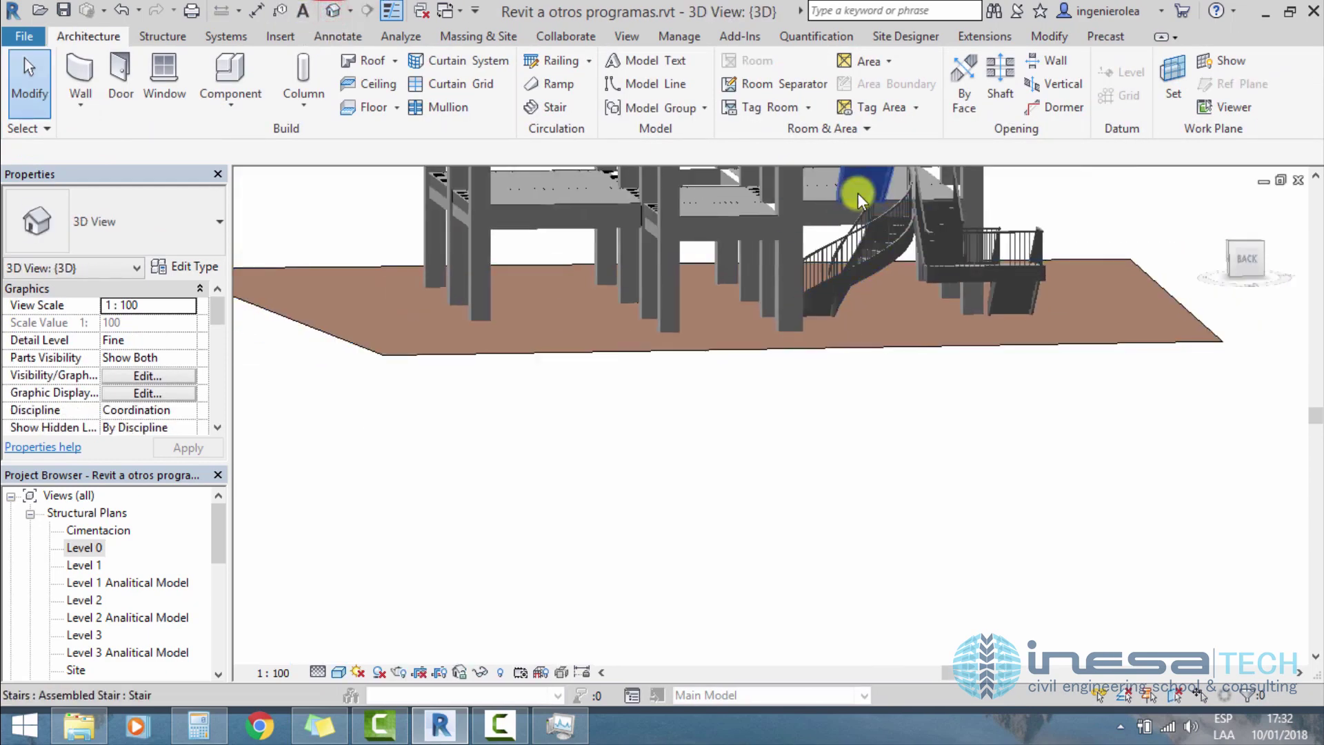
scroll(900, 316, up, 3)
mouse_move(689, 405)
shift+middle_down()
mouse_move(760, 349)
mouse_move(762, 213)
mouse_move(780, 285)
mouse_move(798, 281)
shift+middle_up()
scroll(804, 379, up, 3)
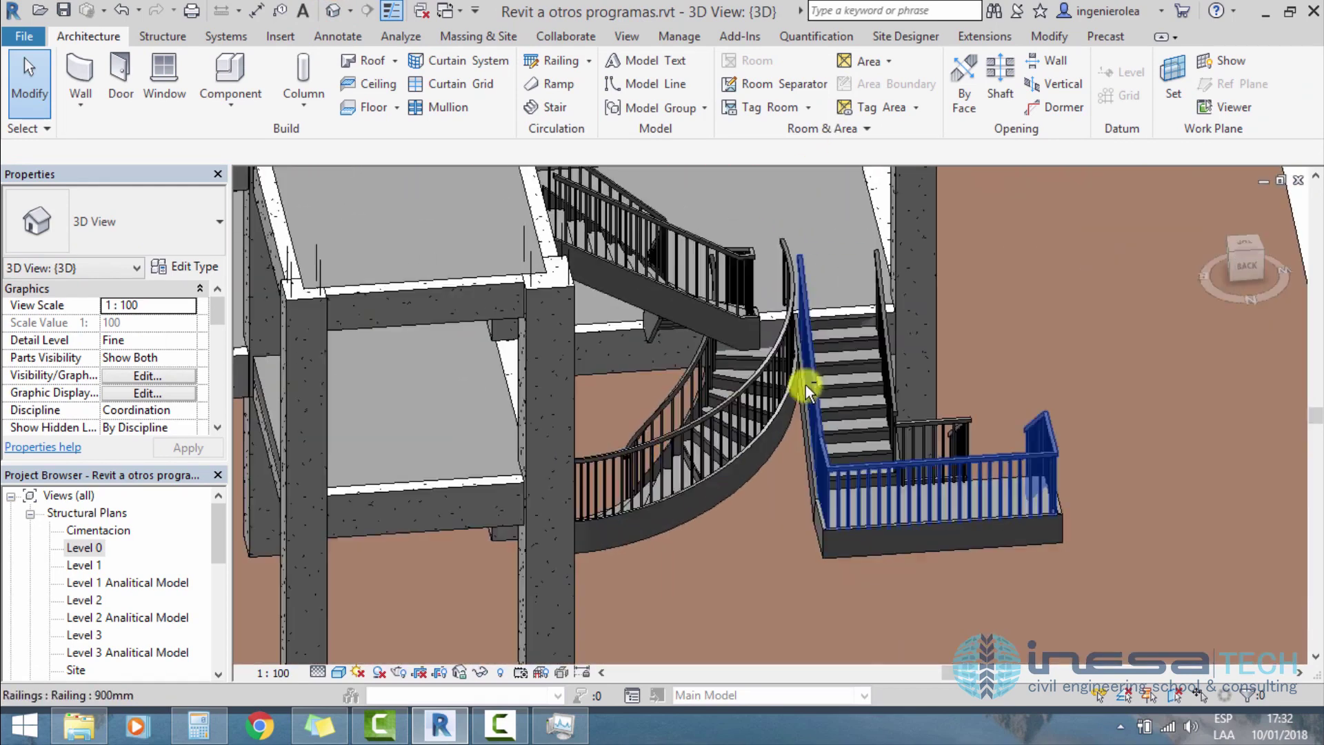
shift+middle_drag(804, 379, 576, 385)
scroll(760, 282, up, 2)
scroll(760, 281, down, 1)
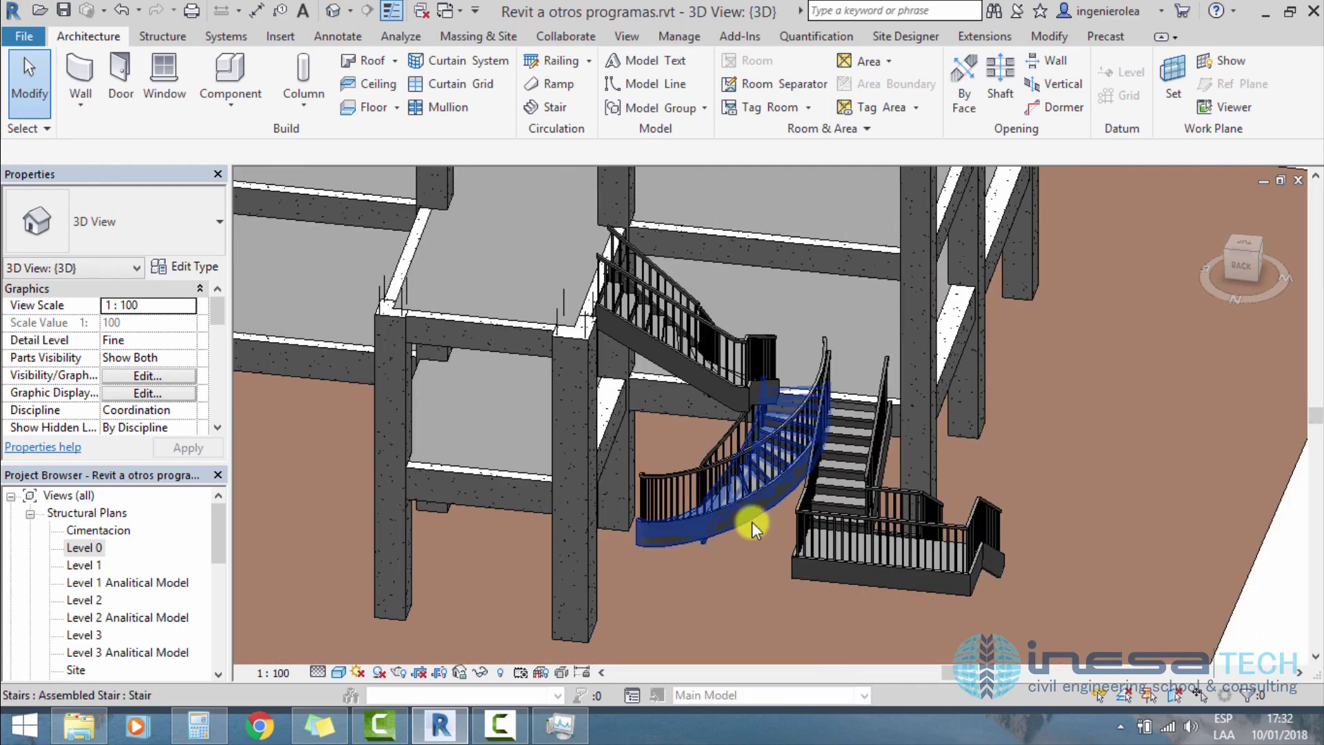
click(751, 521)
key(Escape)
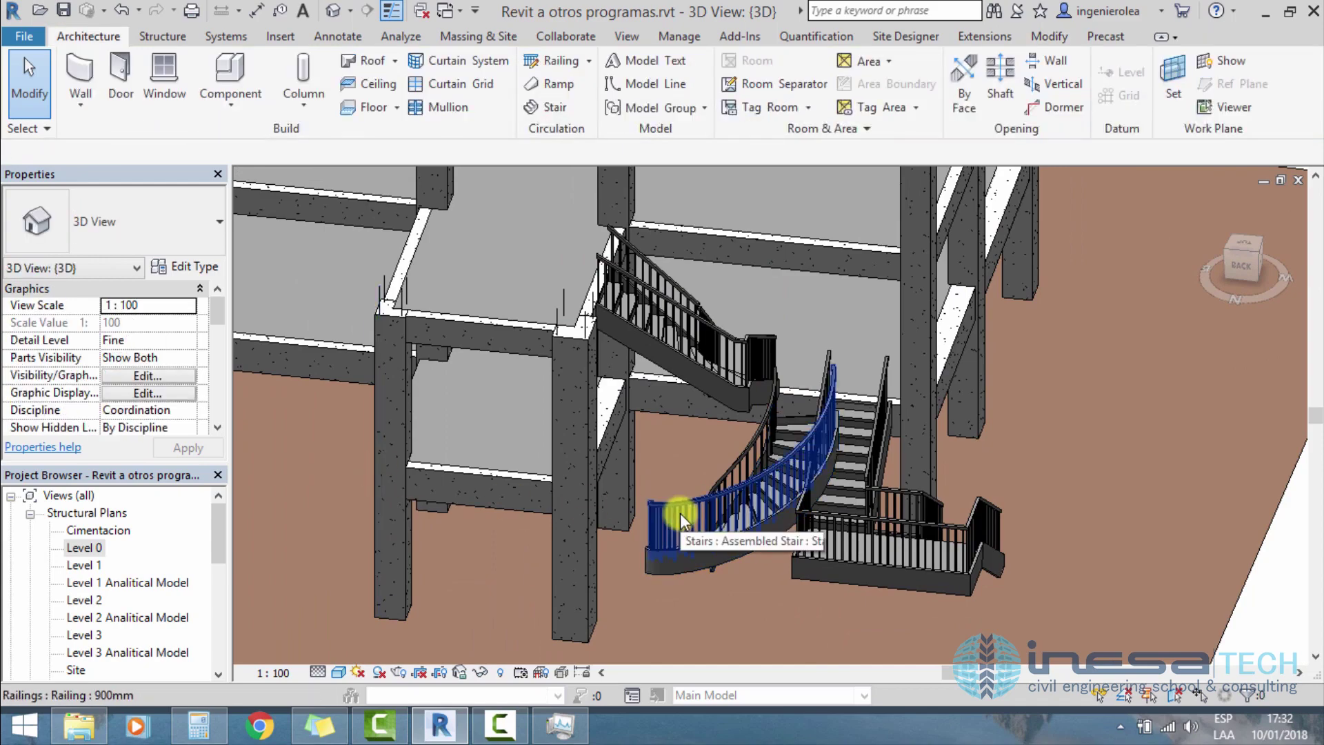
Step: Orbit and pan around the stairs to check the landing, then highlight the rebar inside the beam
mouse_move(858, 376)
shift+middle_down()
mouse_move(644, 242)
mouse_move(775, 265)
shift+middle_up()
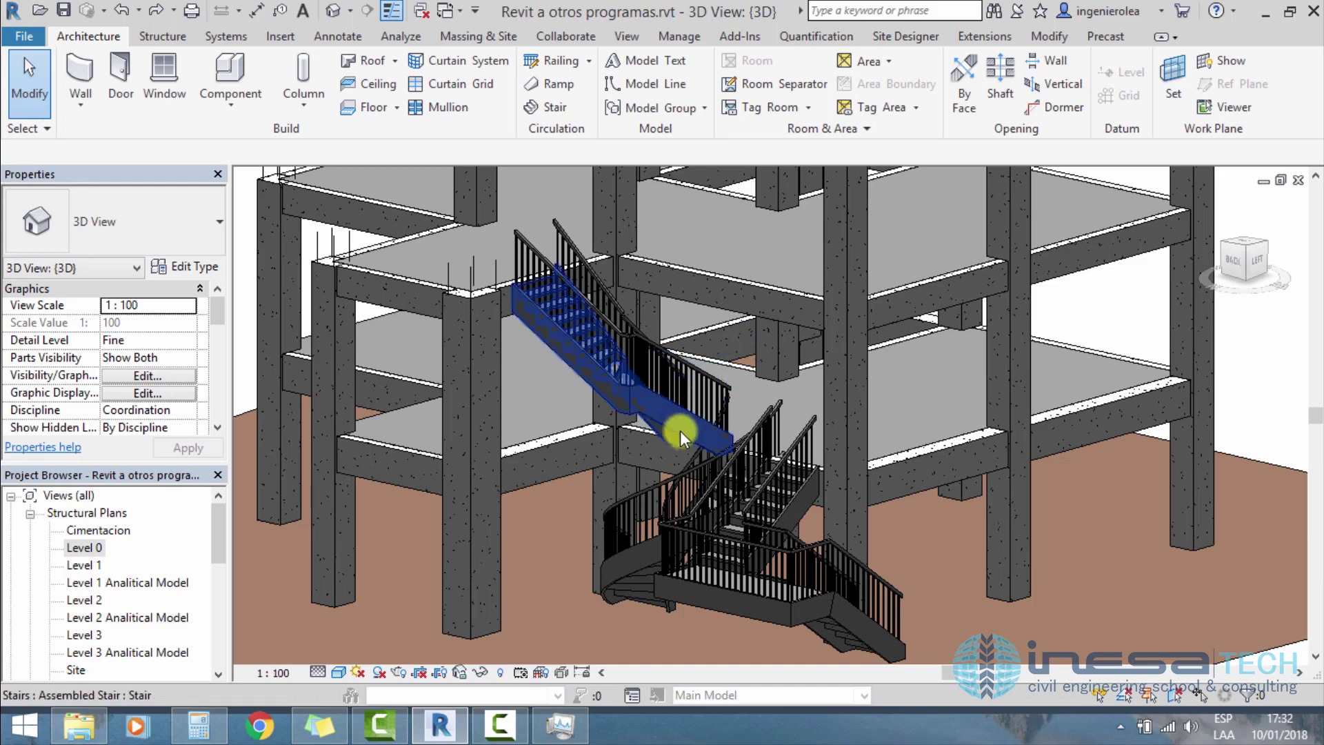
mouse_move(814, 461)
shift+middle_down()
mouse_move(839, 438)
mouse_move(848, 458)
mouse_move(710, 331)
shift+middle_up()
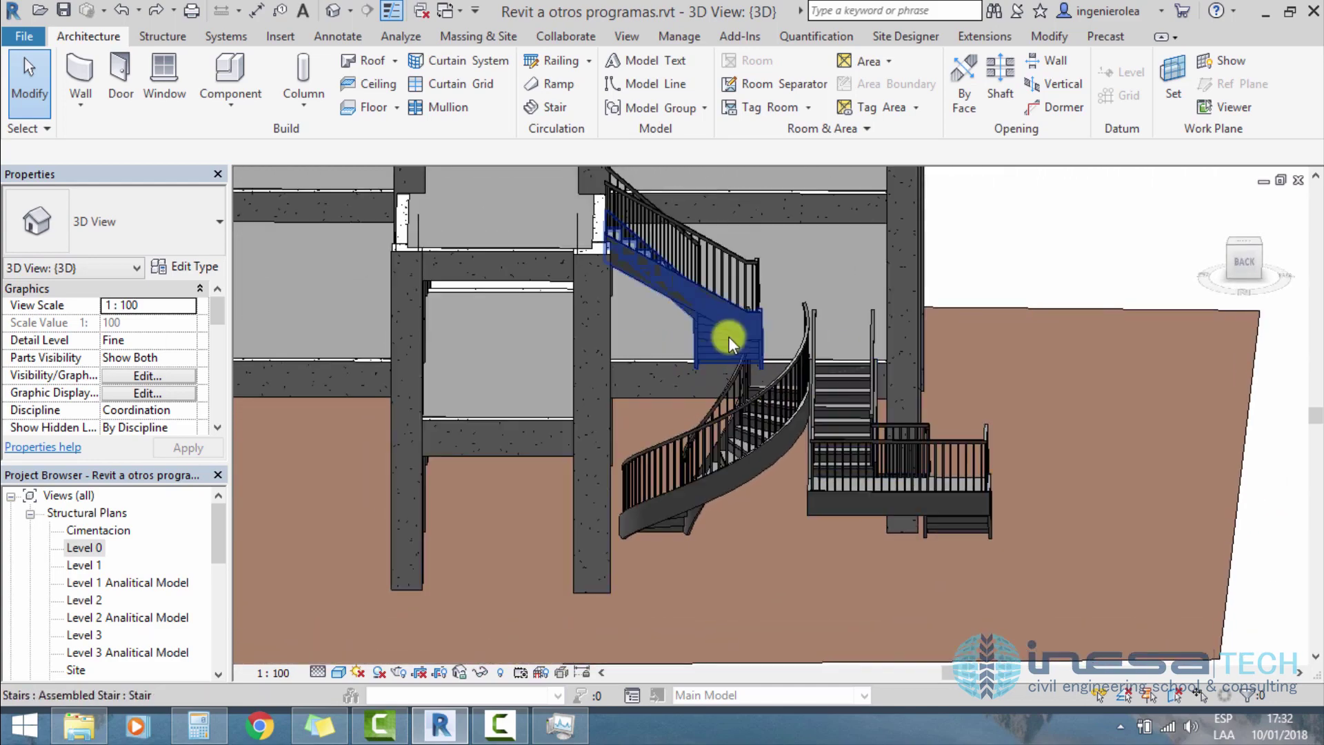
shift+middle_drag(833, 331, 753, 388)
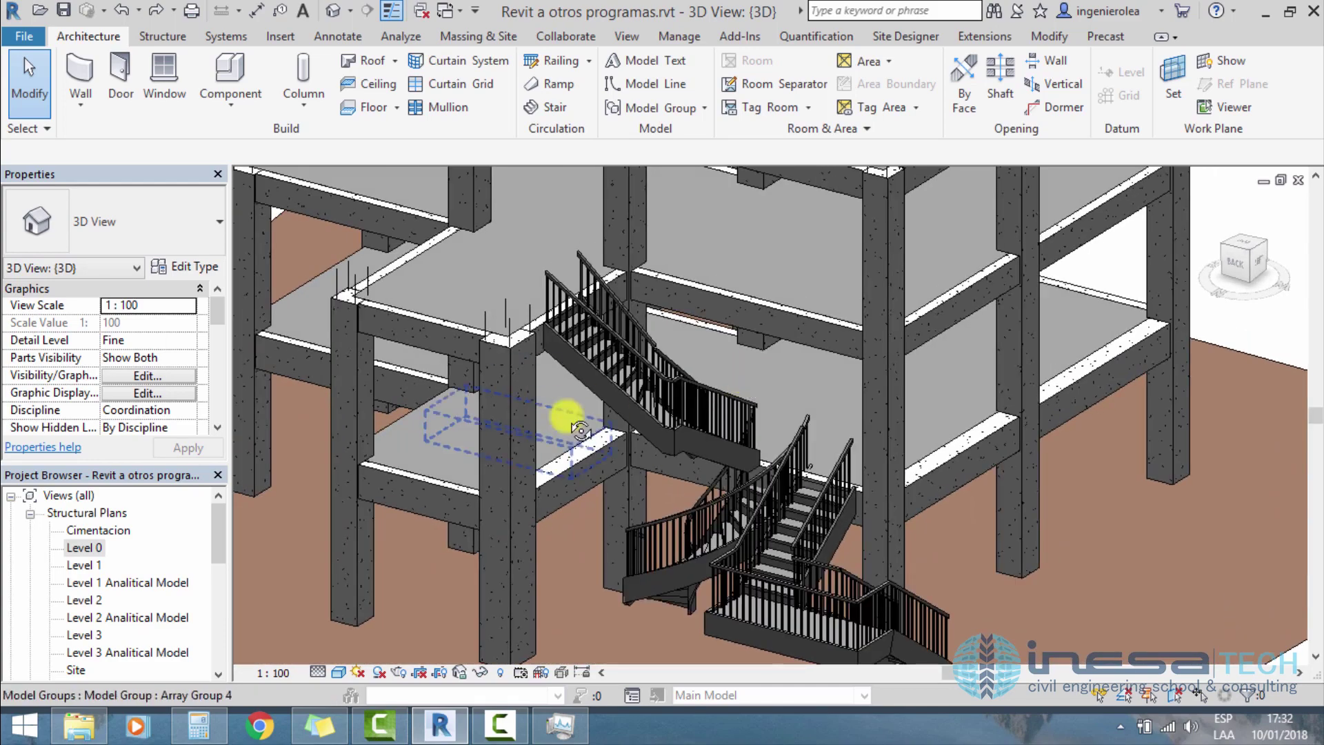
mouse_move(563, 416)
shift+middle_down()
mouse_move(669, 386)
mouse_move(900, 468)
shift+middle_up()
scroll(921, 436, up, 2)
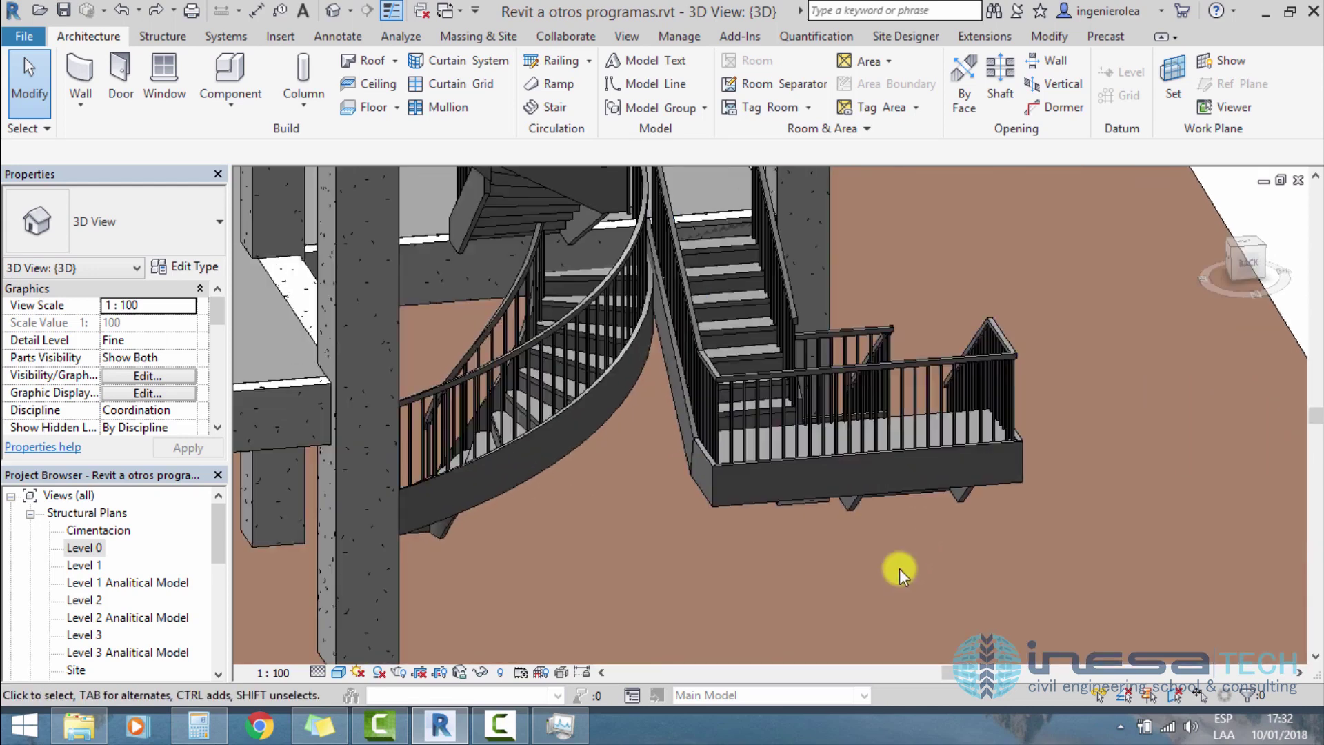
scroll(899, 568, down, 4)
mouse_move(888, 577)
middle_down()
mouse_move(922, 449)
mouse_move(848, 384)
middle_up()
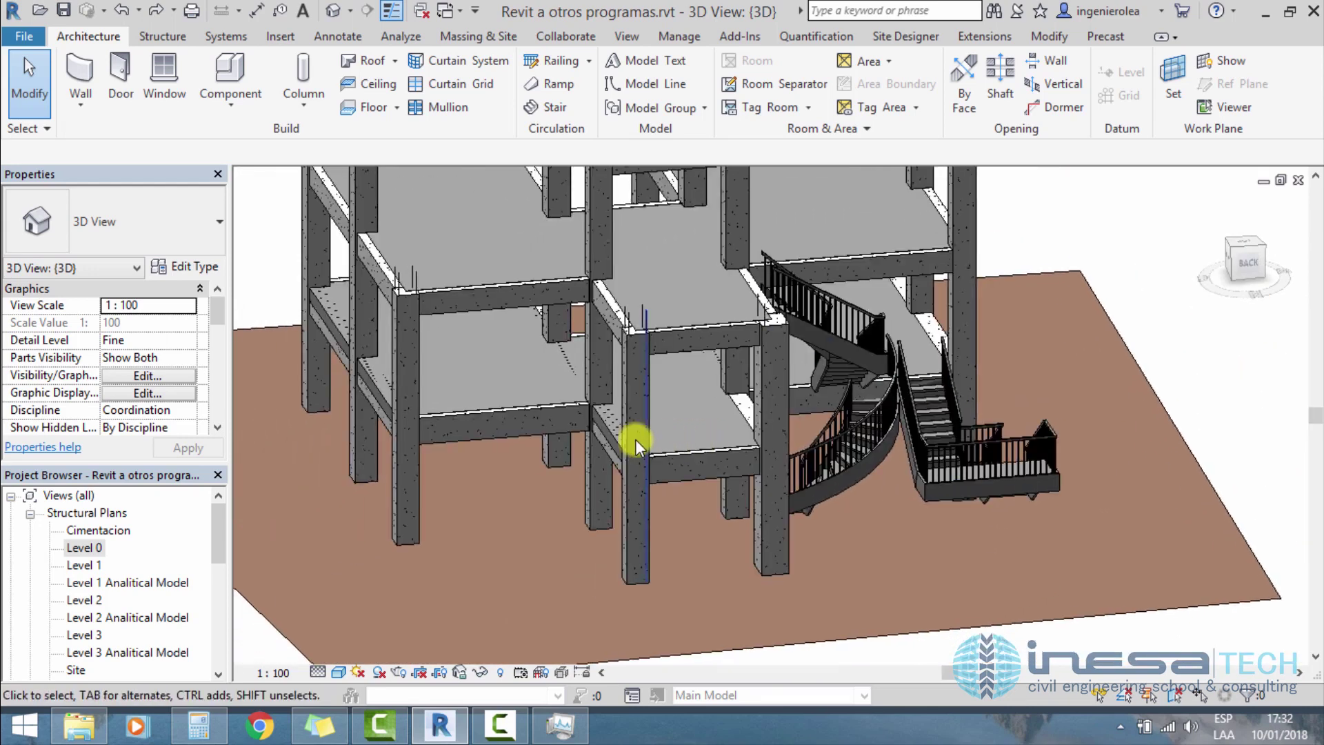
shift+middle_drag(635, 437, 623, 402)
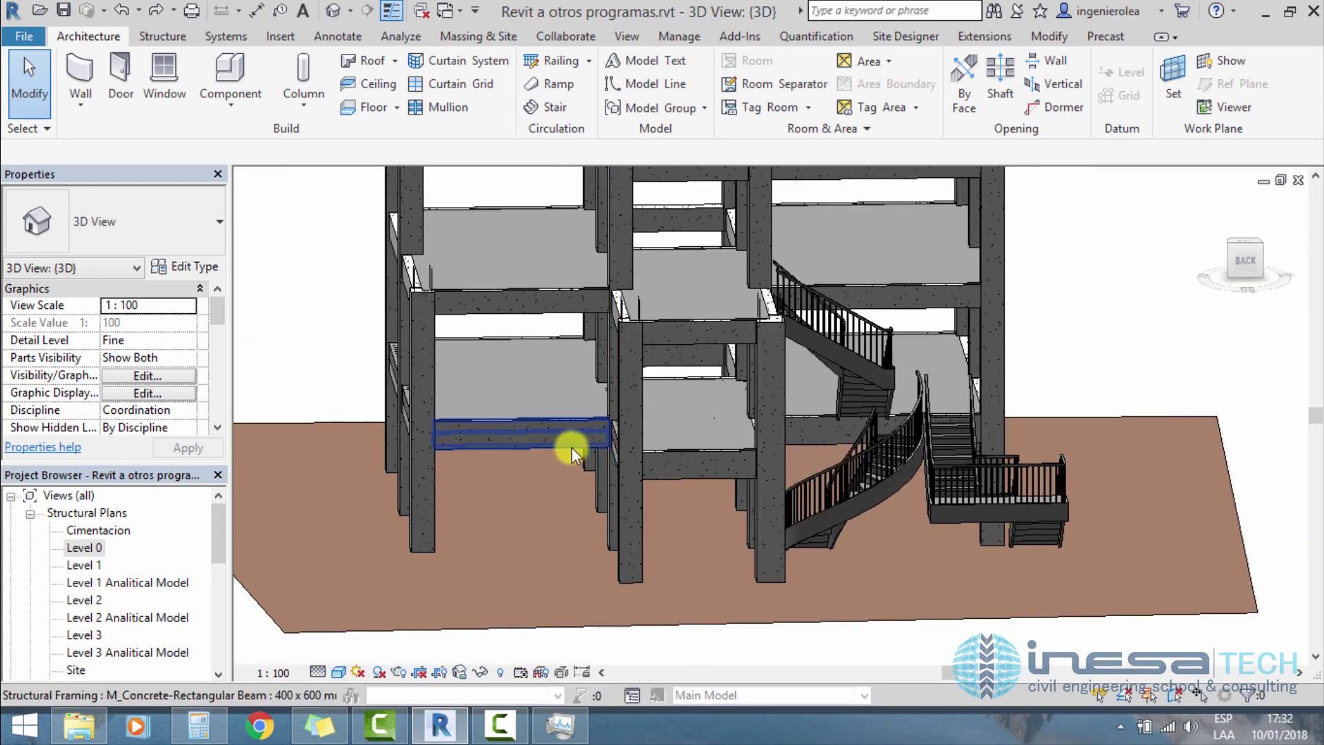
key(Tab)
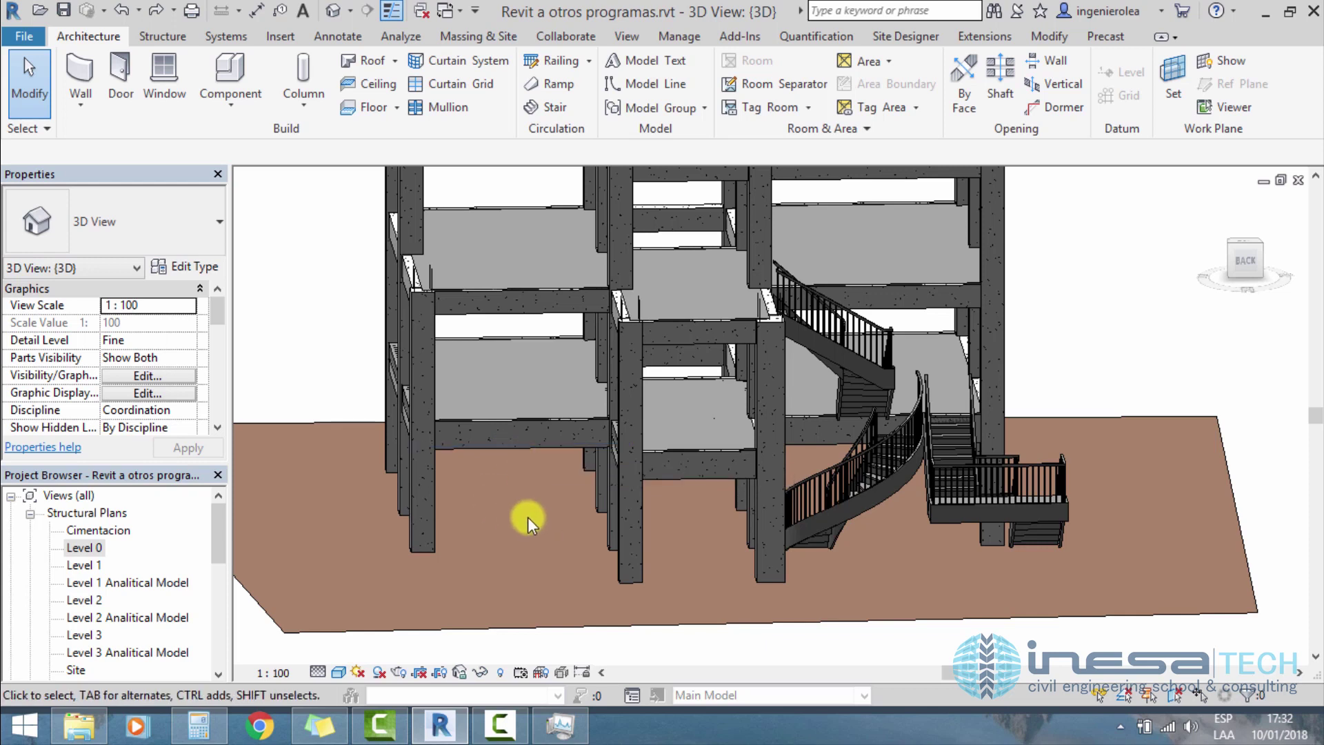
Step: Show the columns at grids B to D on the Level 0 plan
double_click(90, 547)
scroll(754, 295, up, 2)
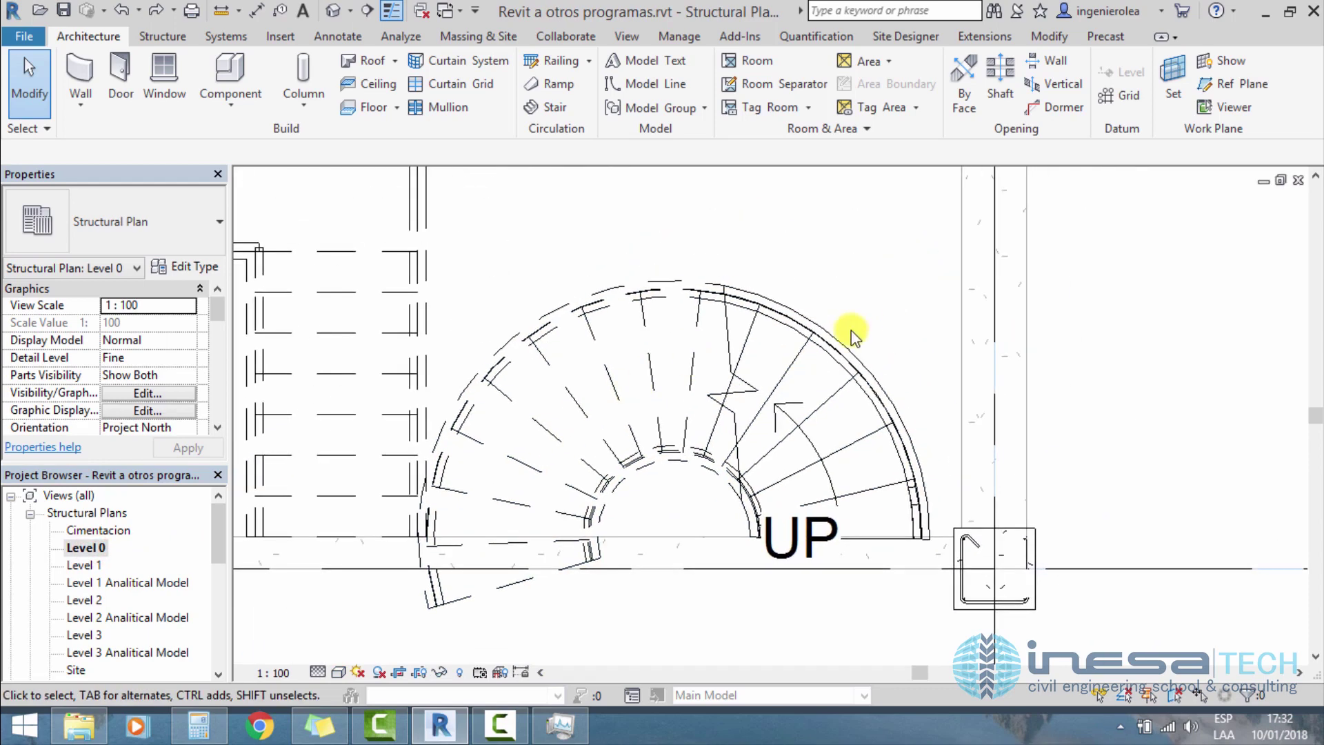
scroll(853, 335, down, 2)
middle_drag(828, 342, 618, 338)
scroll(606, 289, up, 2)
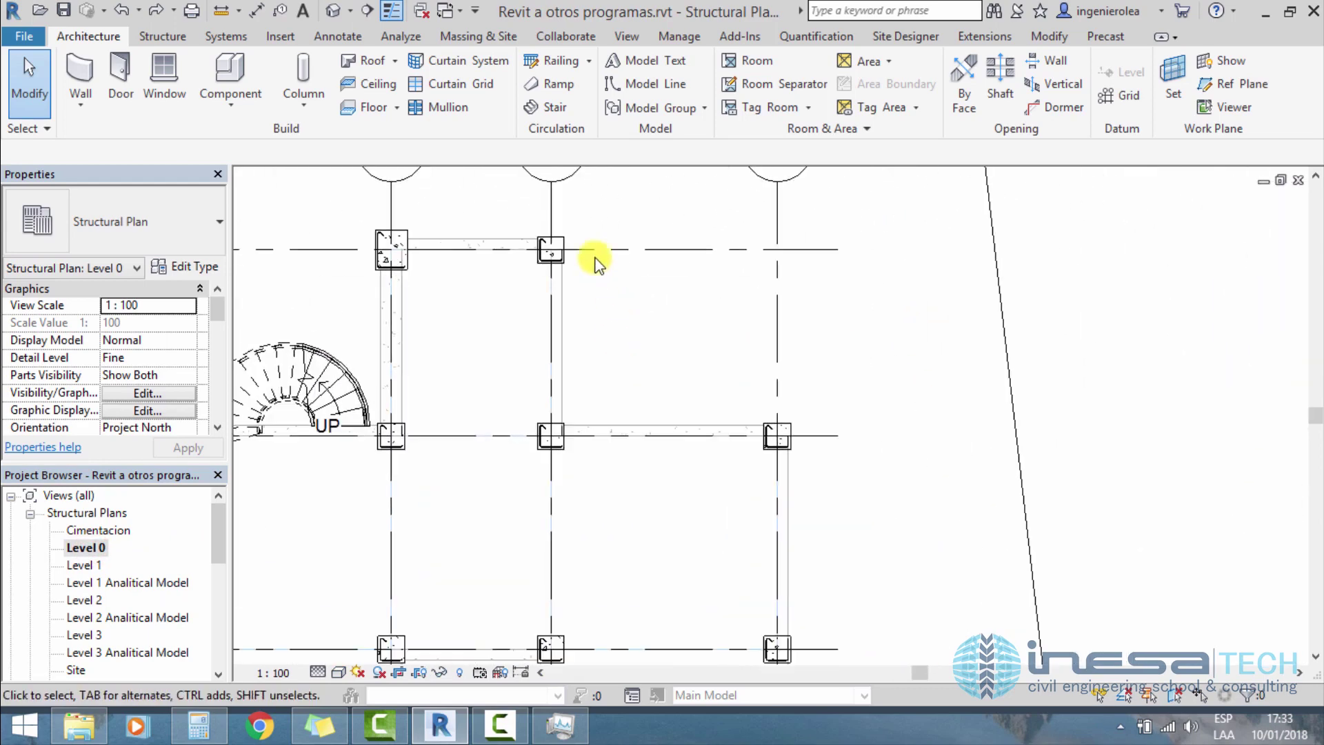
Step: Start a new ramp, try the Boundary and Riser sketch modes, and return to Run
click(560, 85)
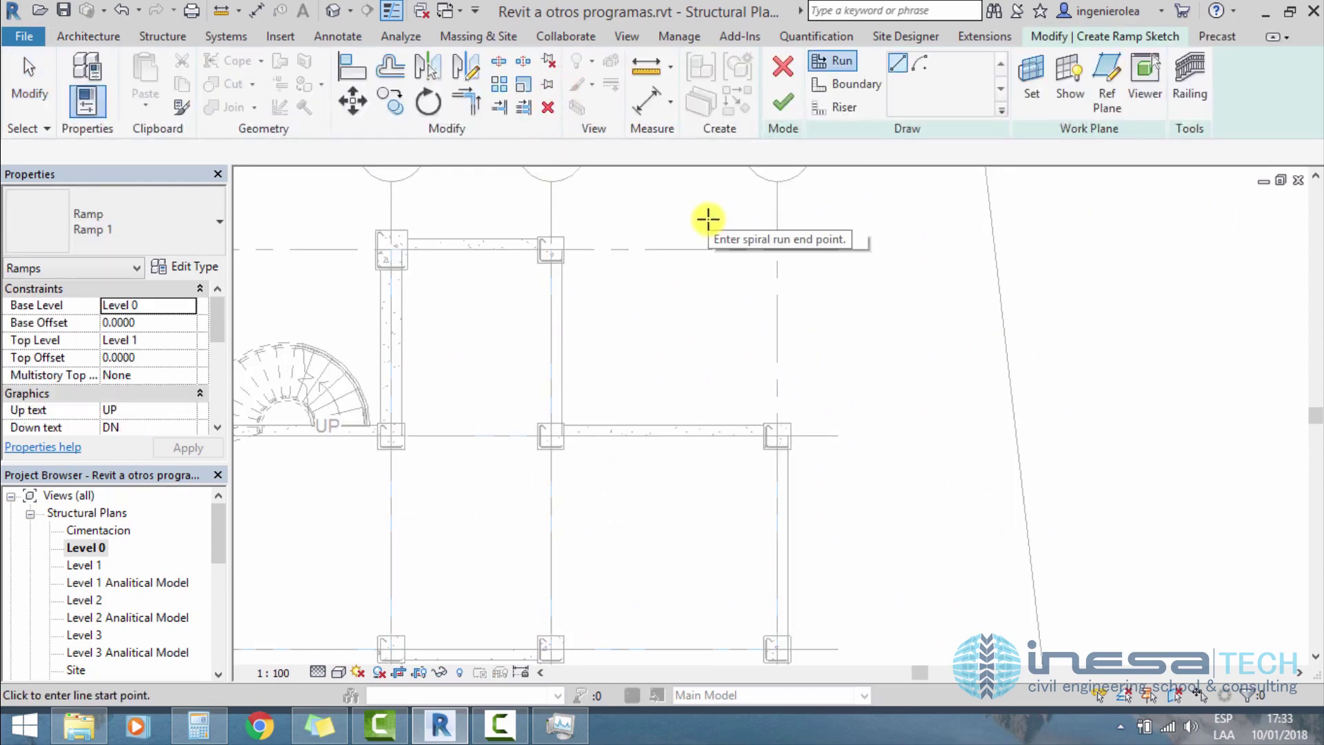
middle_drag(710, 216, 619, 337)
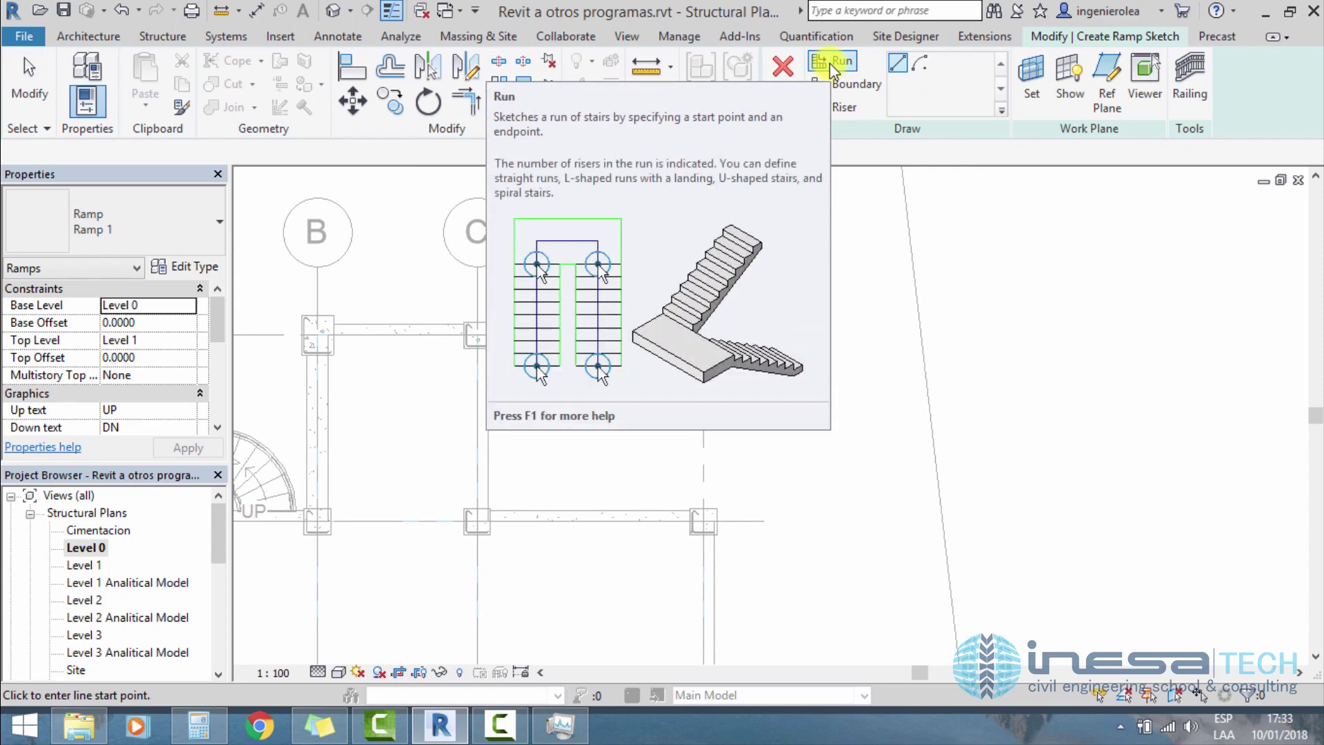
click(859, 87)
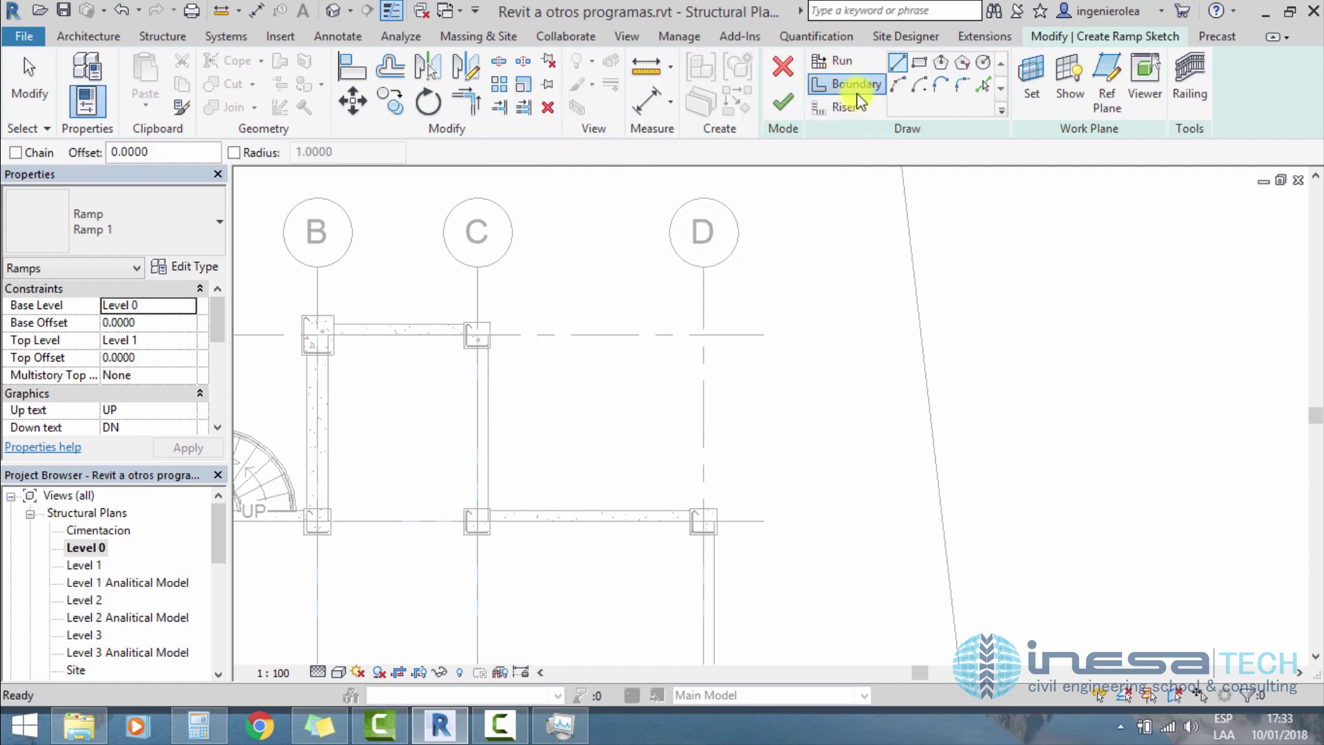
click(851, 108)
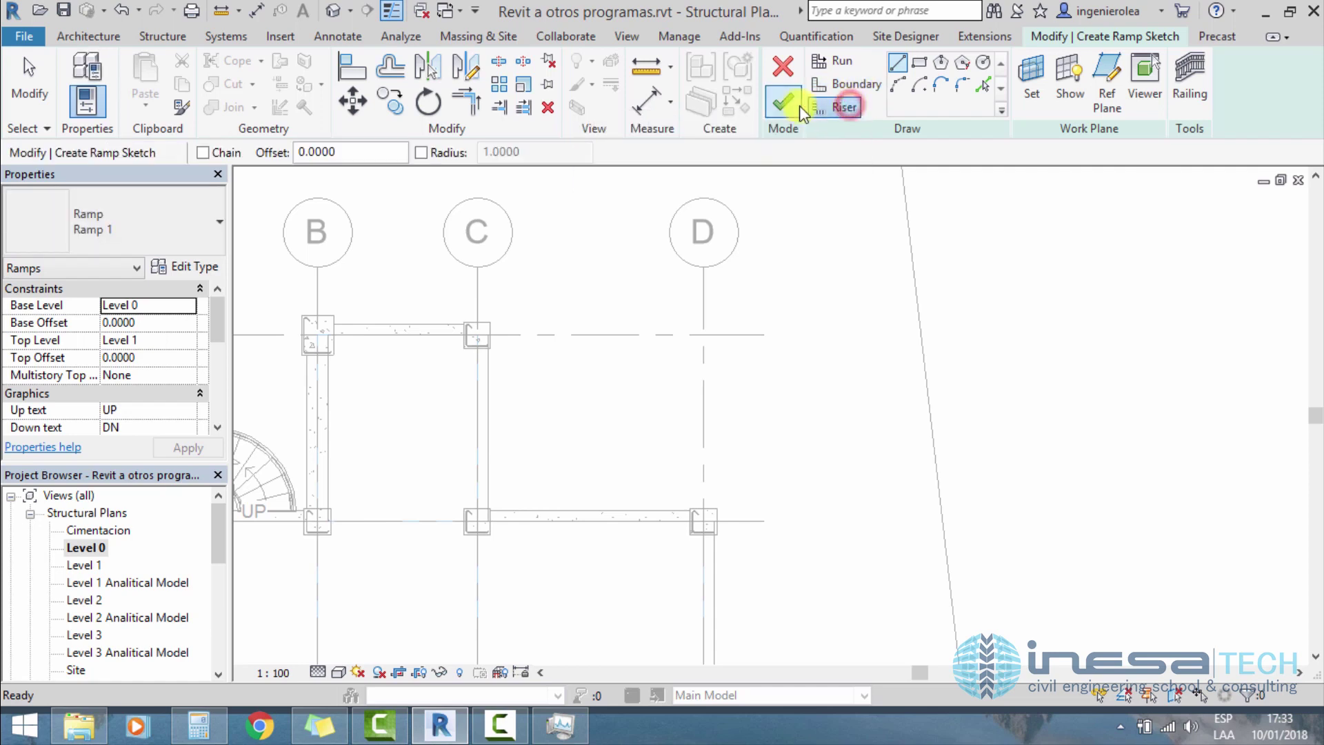
click(834, 59)
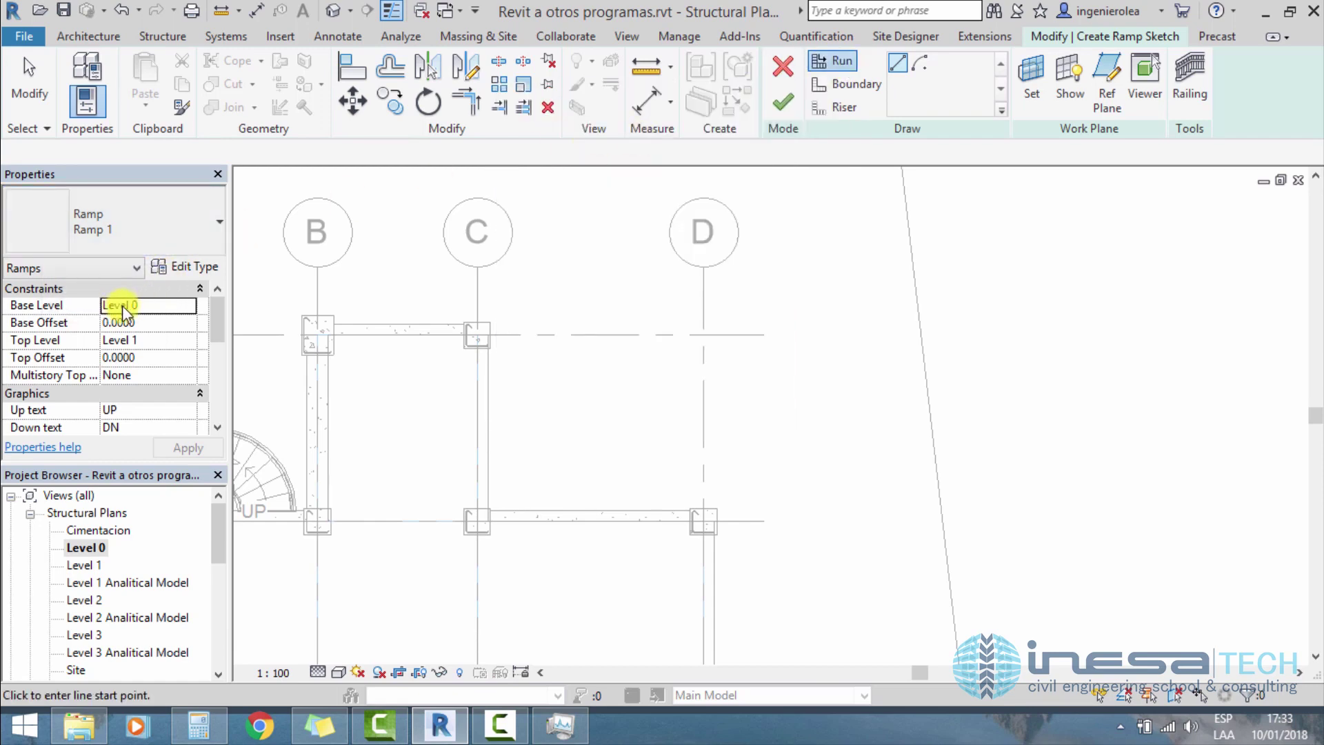
Step: Look through the ramp Type Properties and close the dialog with Cancel, leaving it unchanged
click(214, 265)
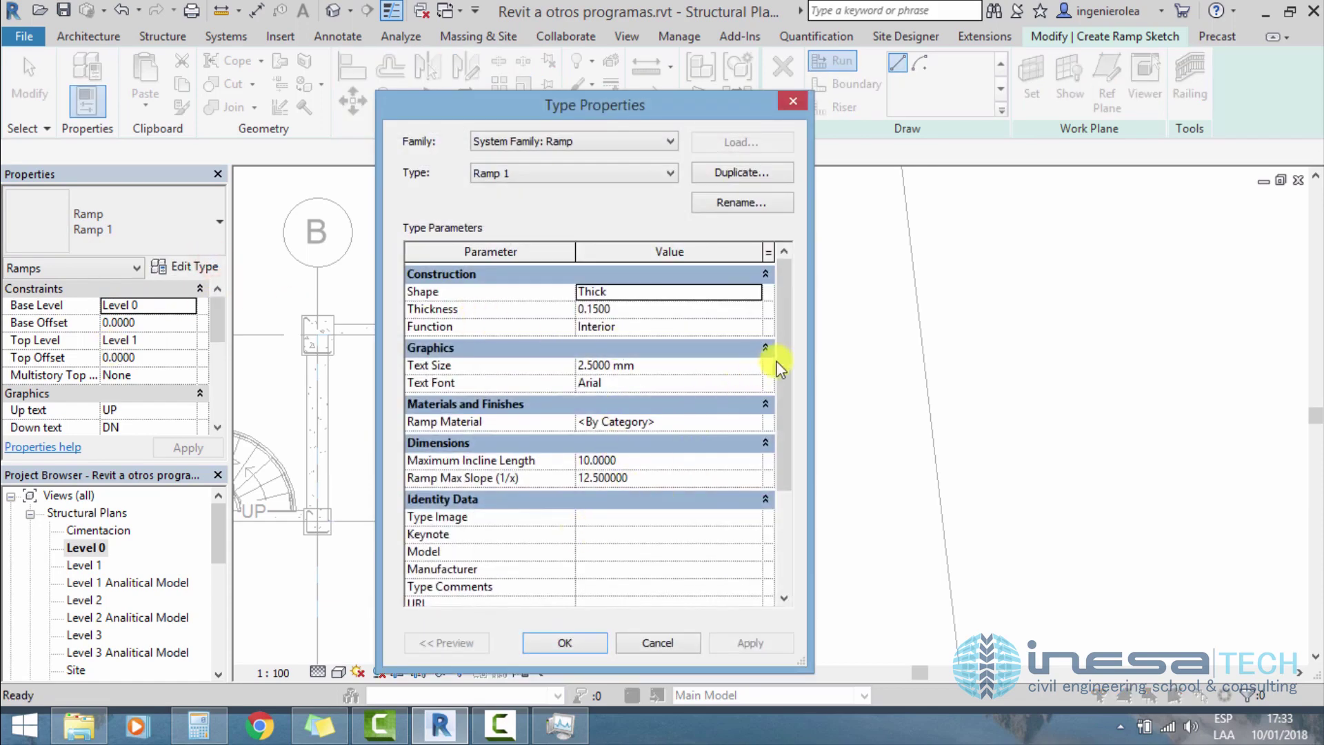
drag(782, 363, 780, 435)
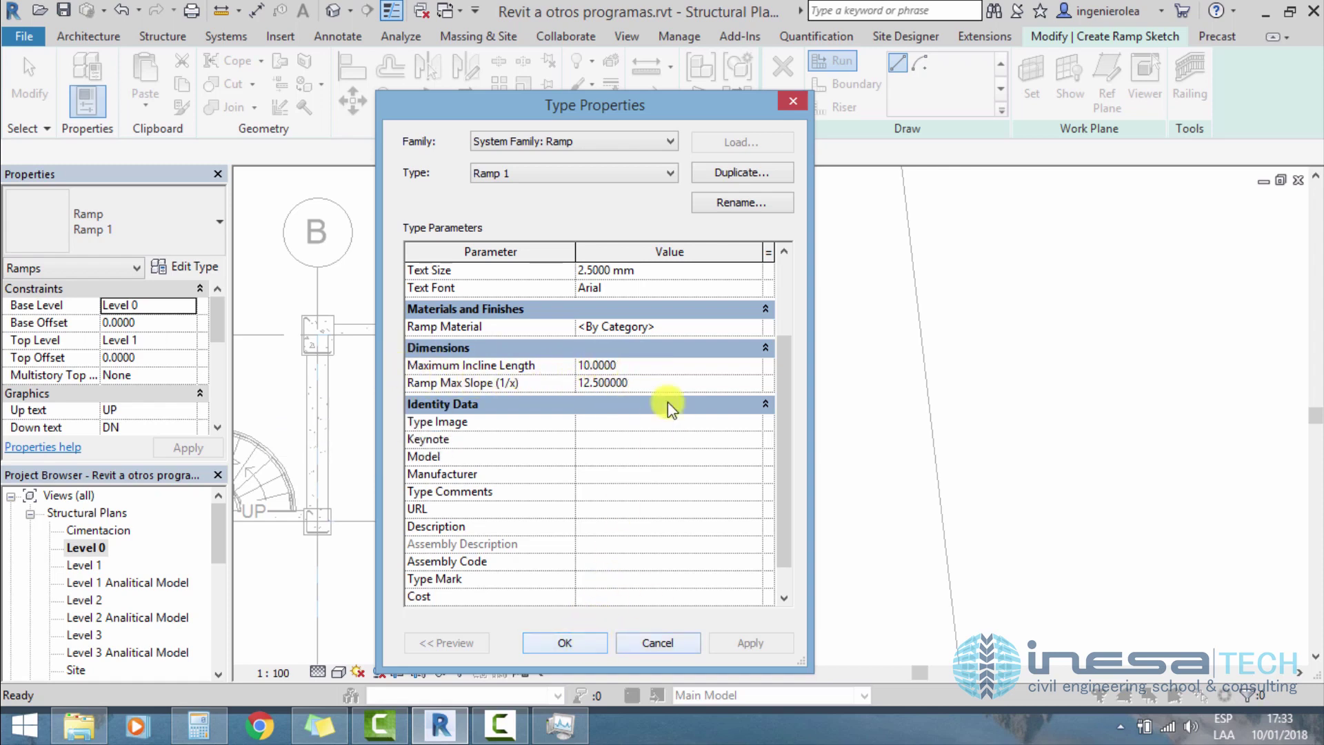
click(634, 643)
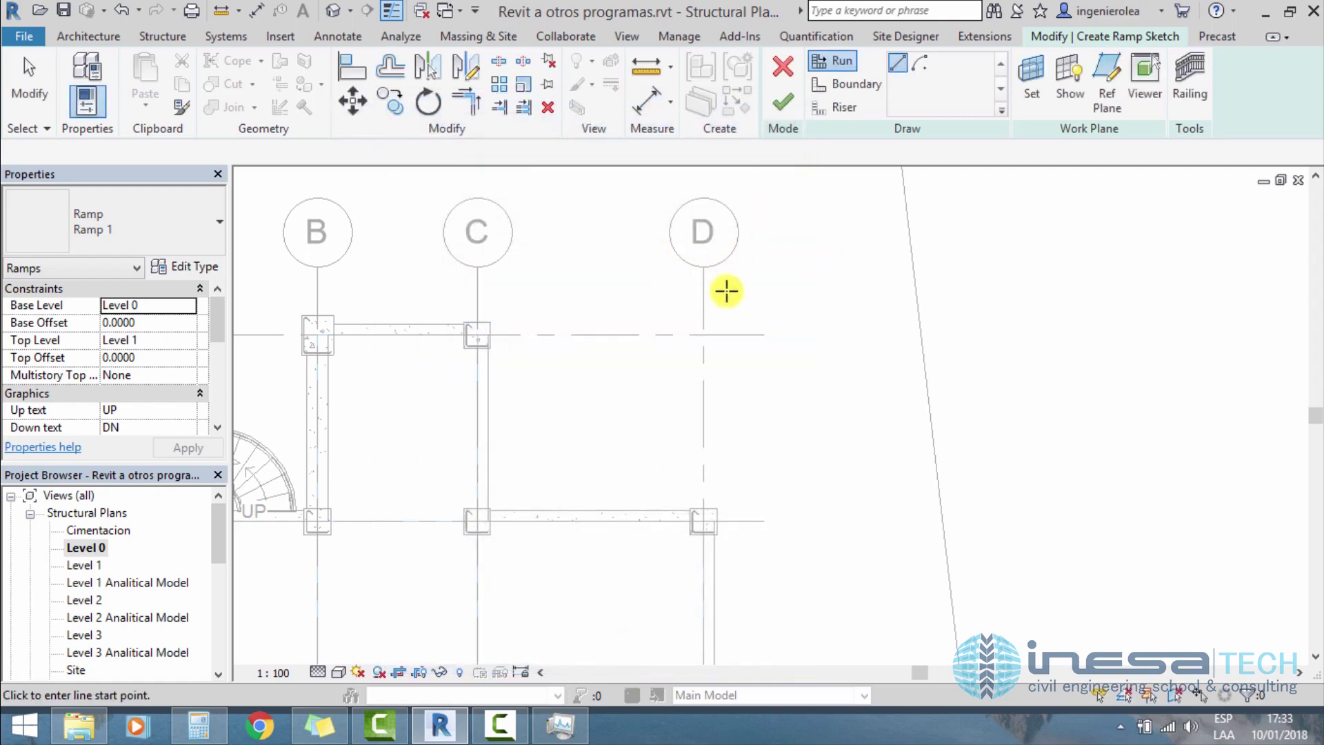
Step: Abandon the unfinished ramp sketch to return to the Level 0 plan
middle_drag(724, 286, 536, 231)
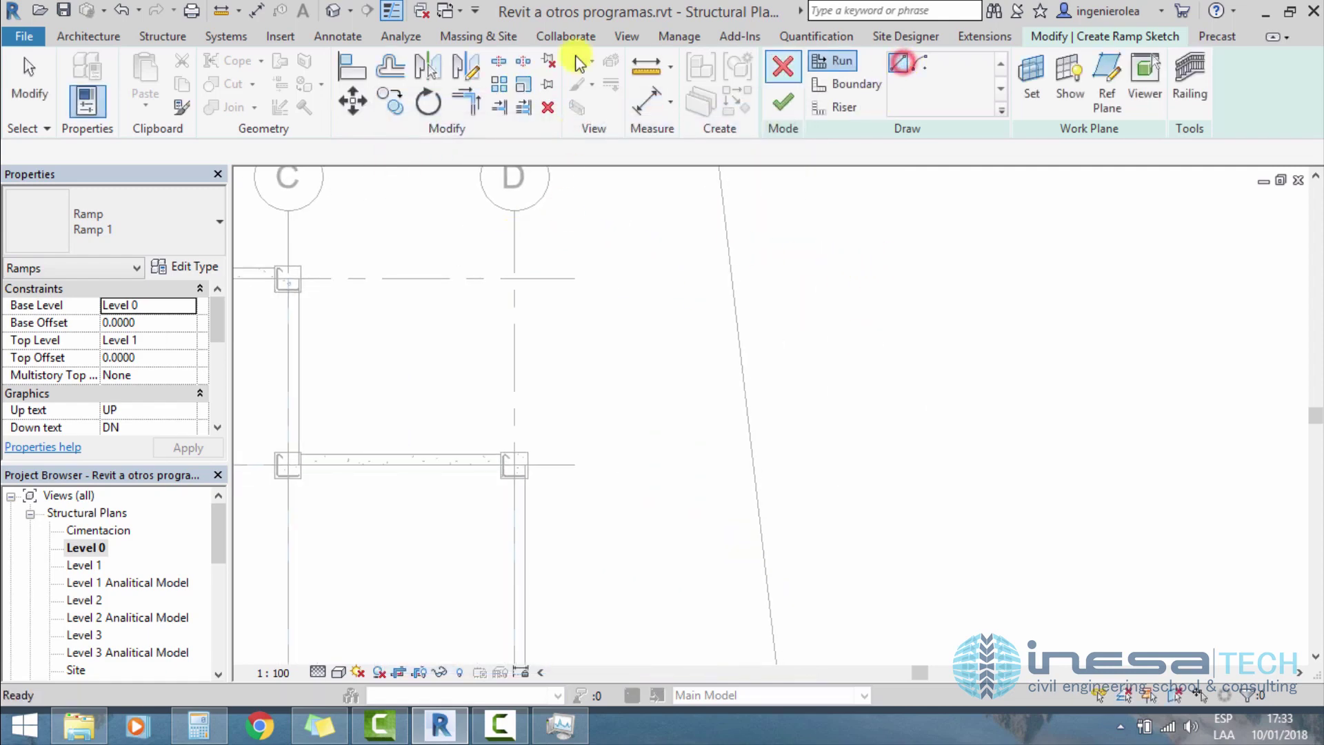
click(334, 38)
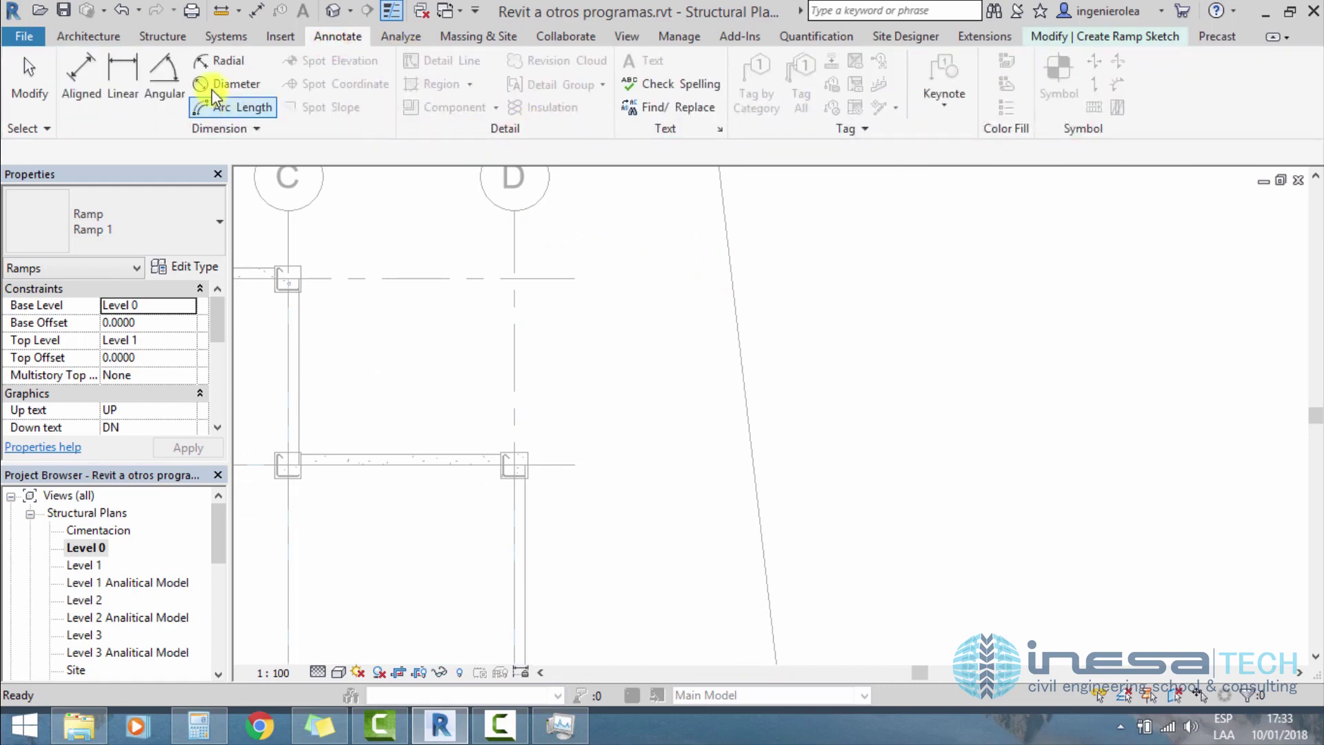
click(90, 36)
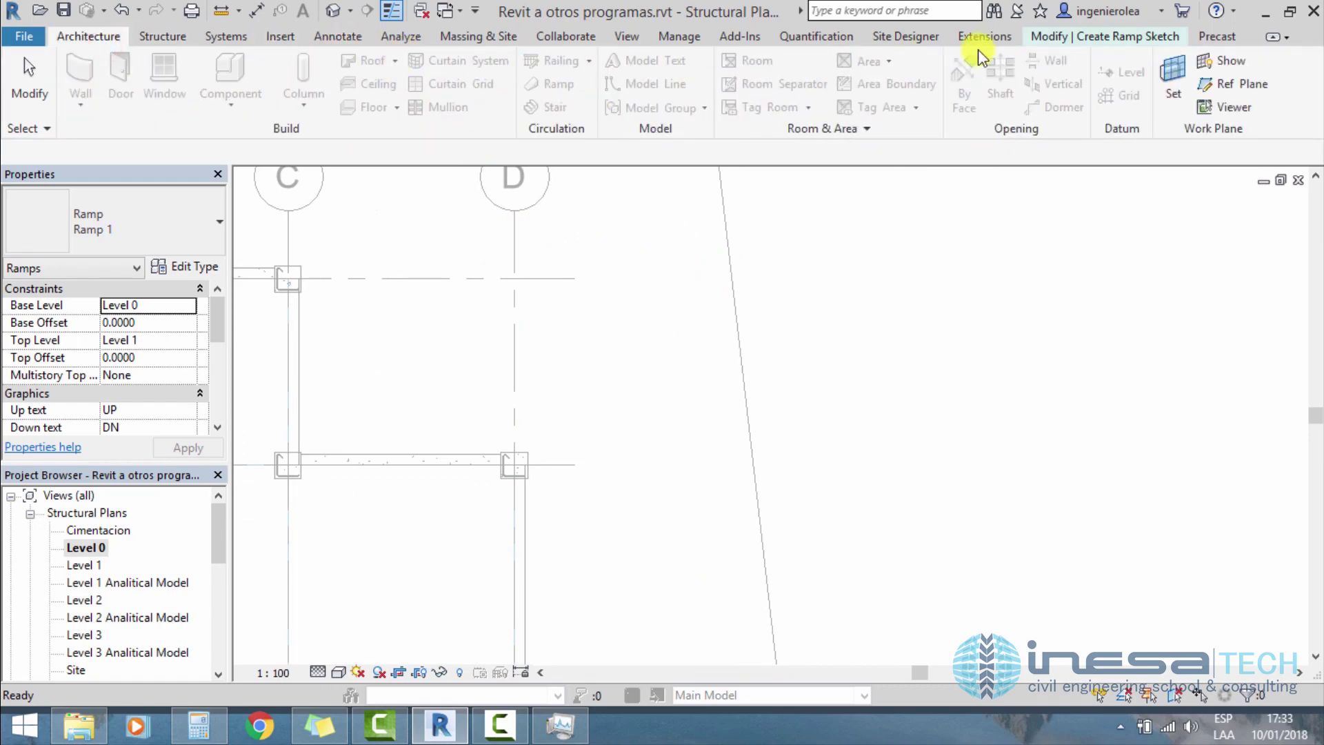
click(1063, 43)
Step: Draw a 12.5-long horizontal detail line east of grid D
click(790, 103)
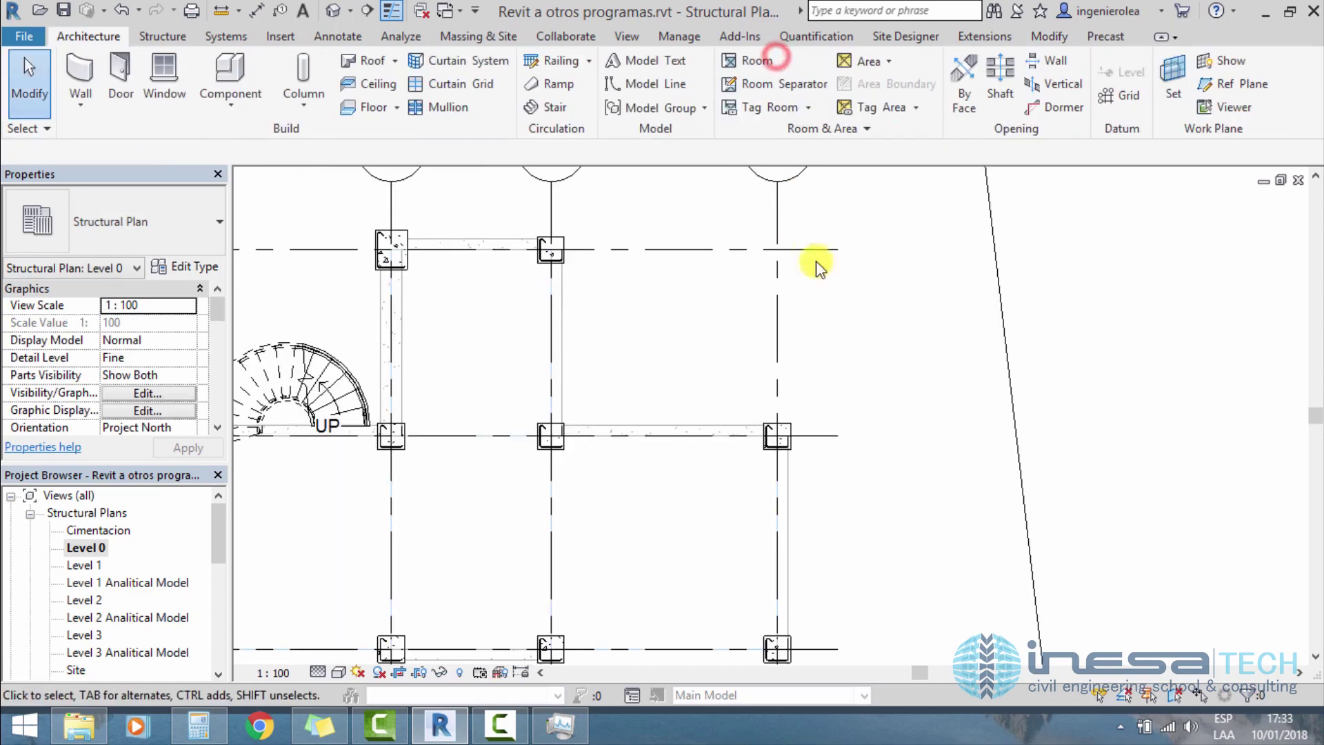
middle_drag(848, 259, 511, 331)
scroll(511, 331, down, 4)
middle_drag(665, 354, 611, 310)
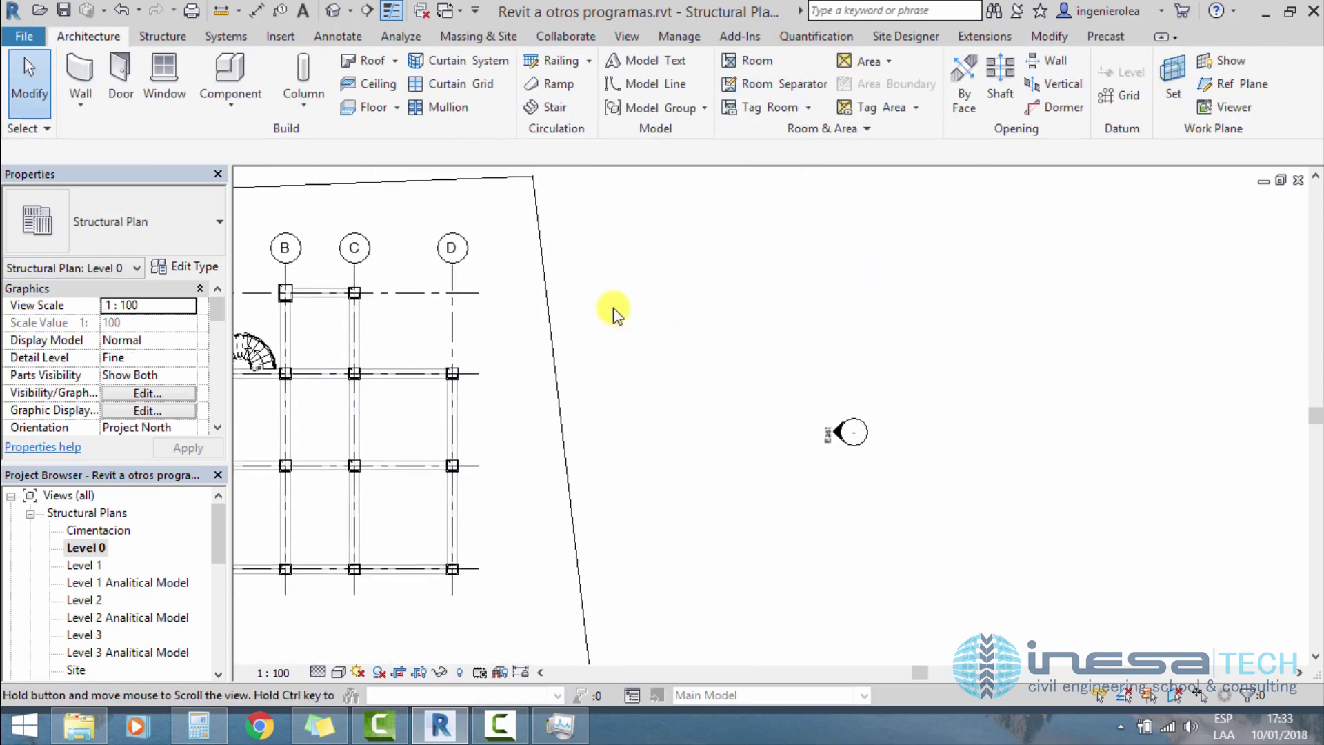
click(350, 41)
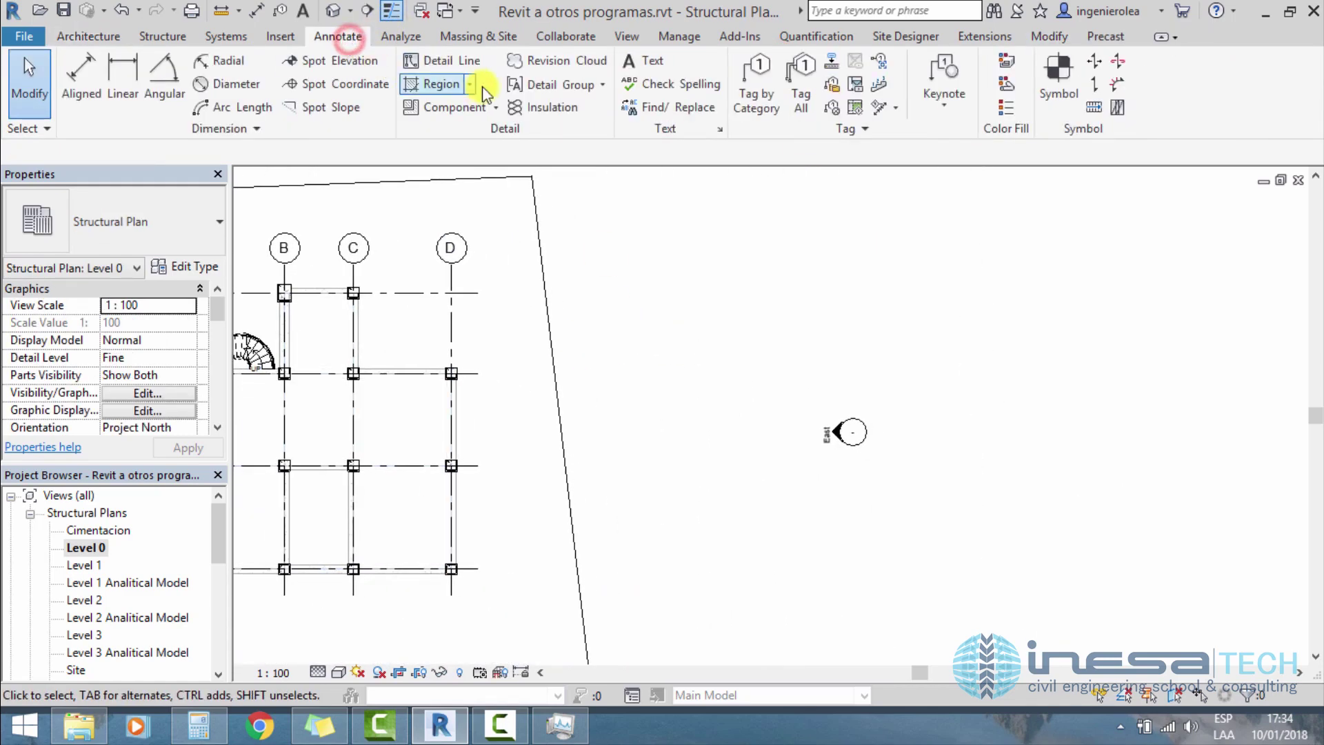
click(442, 61)
click(703, 331)
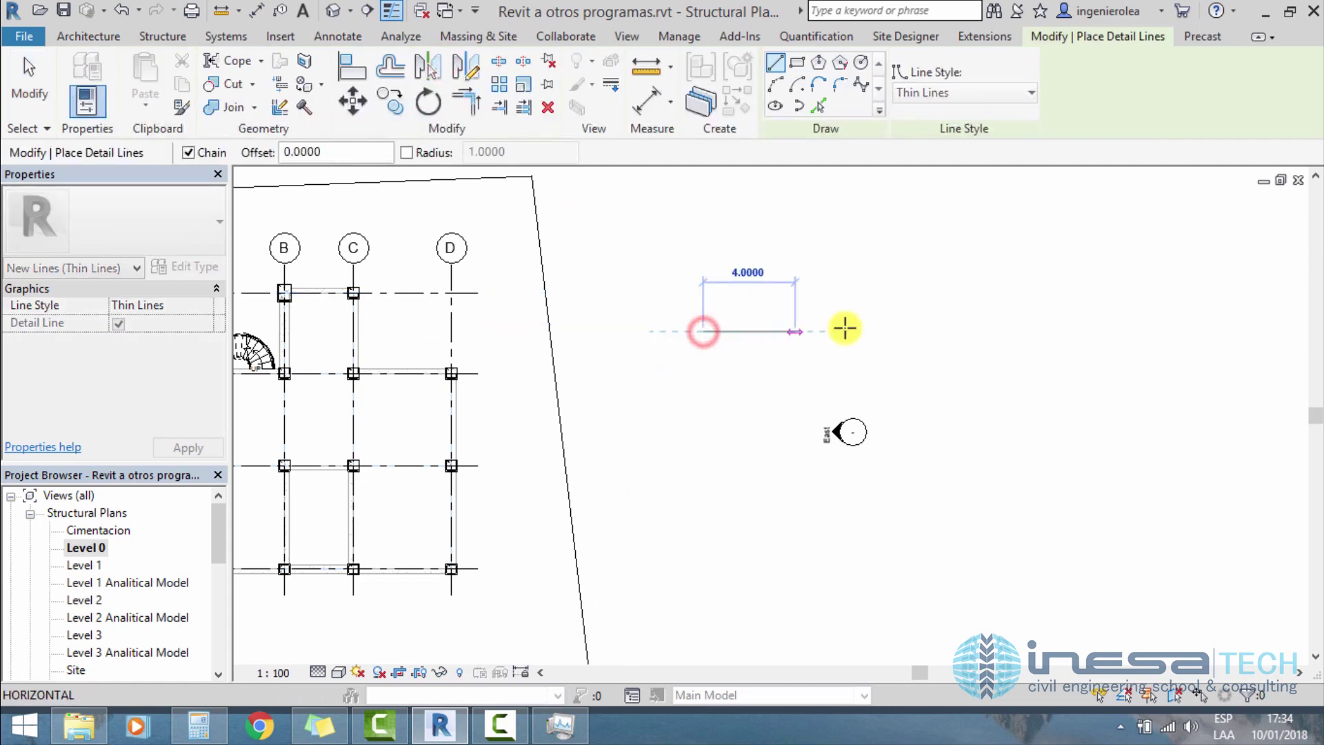
text(12.5)
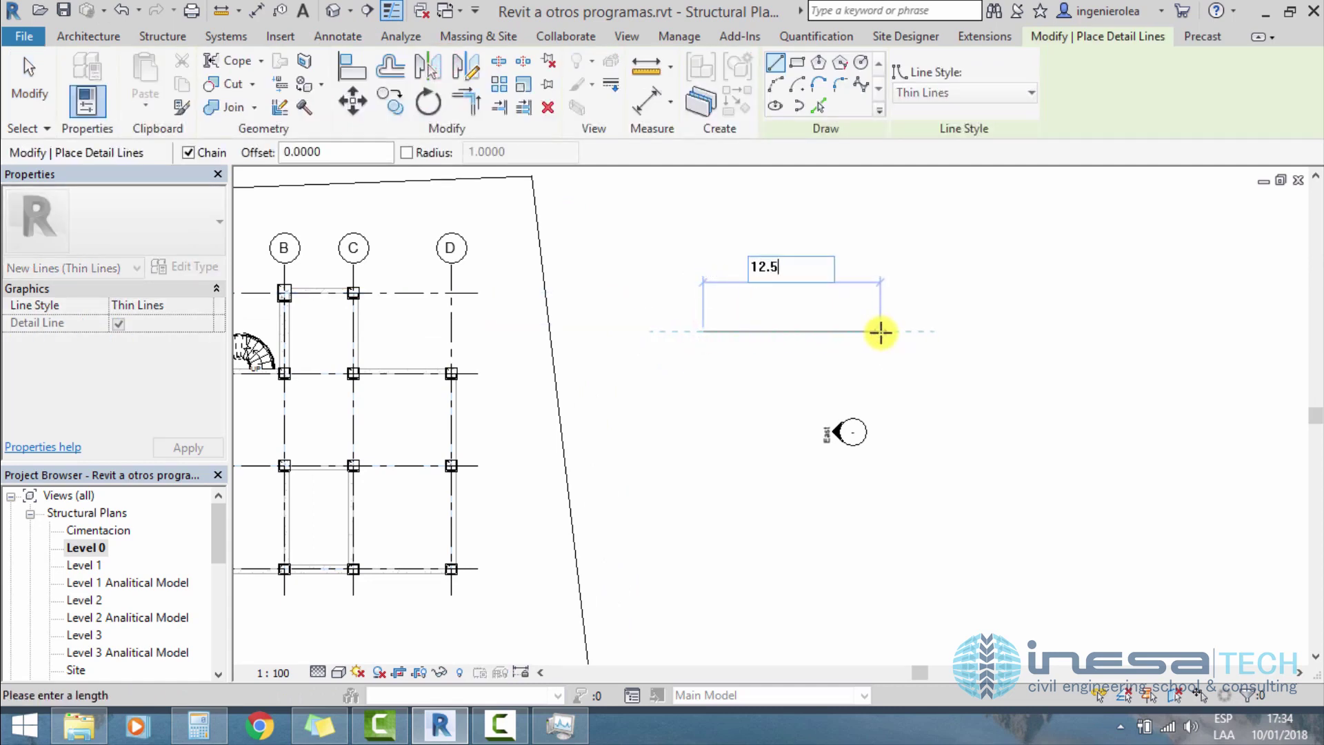
key(Return)
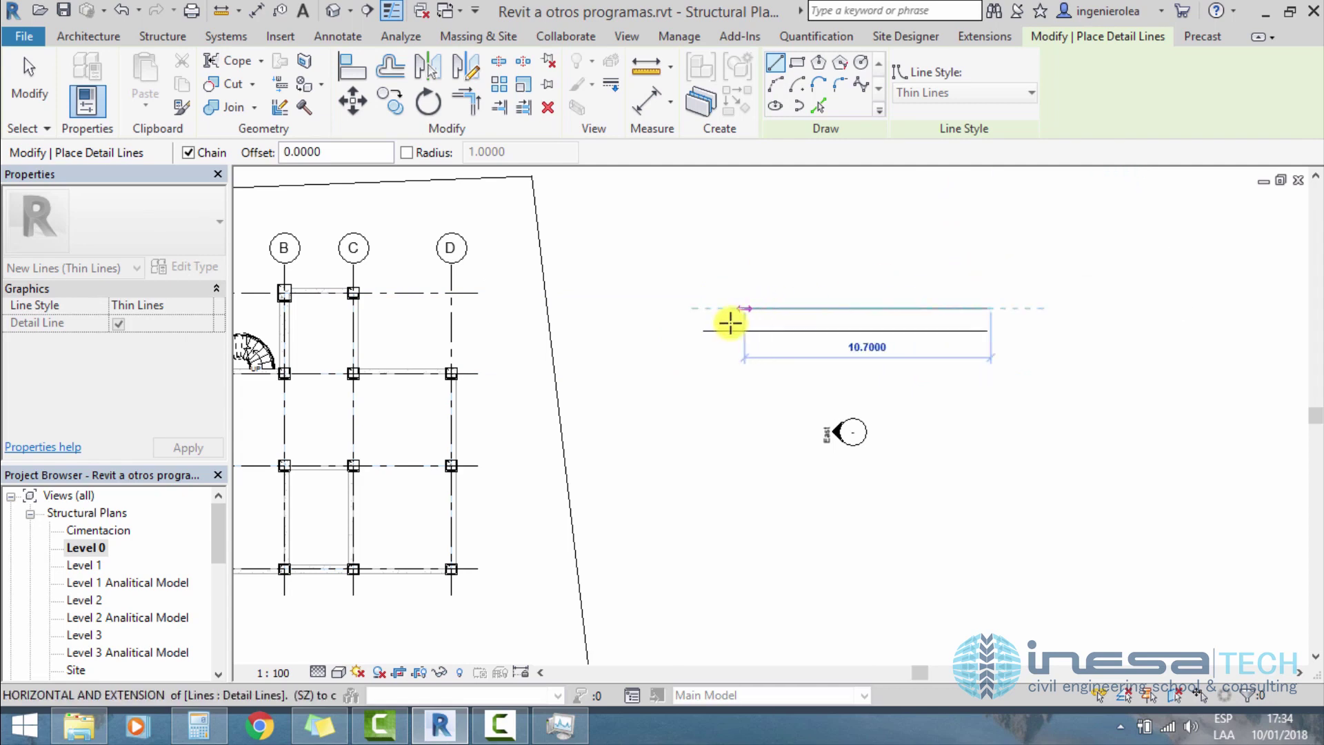
Step: Draw the sloped detail line back to the start point, then check both lines with a window selection
click(703, 327)
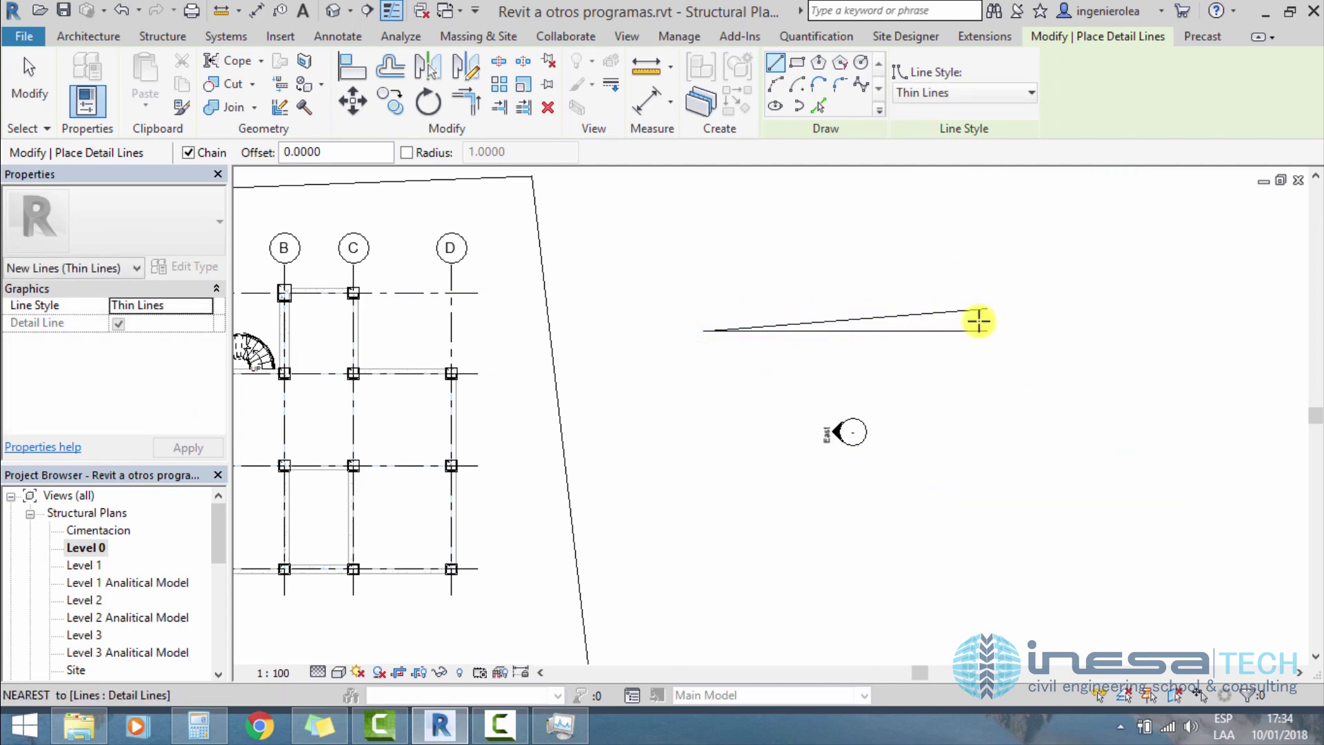
key(Escape)
key(Escape)
scroll(979, 331, up, 3)
scroll(986, 304, up, 1)
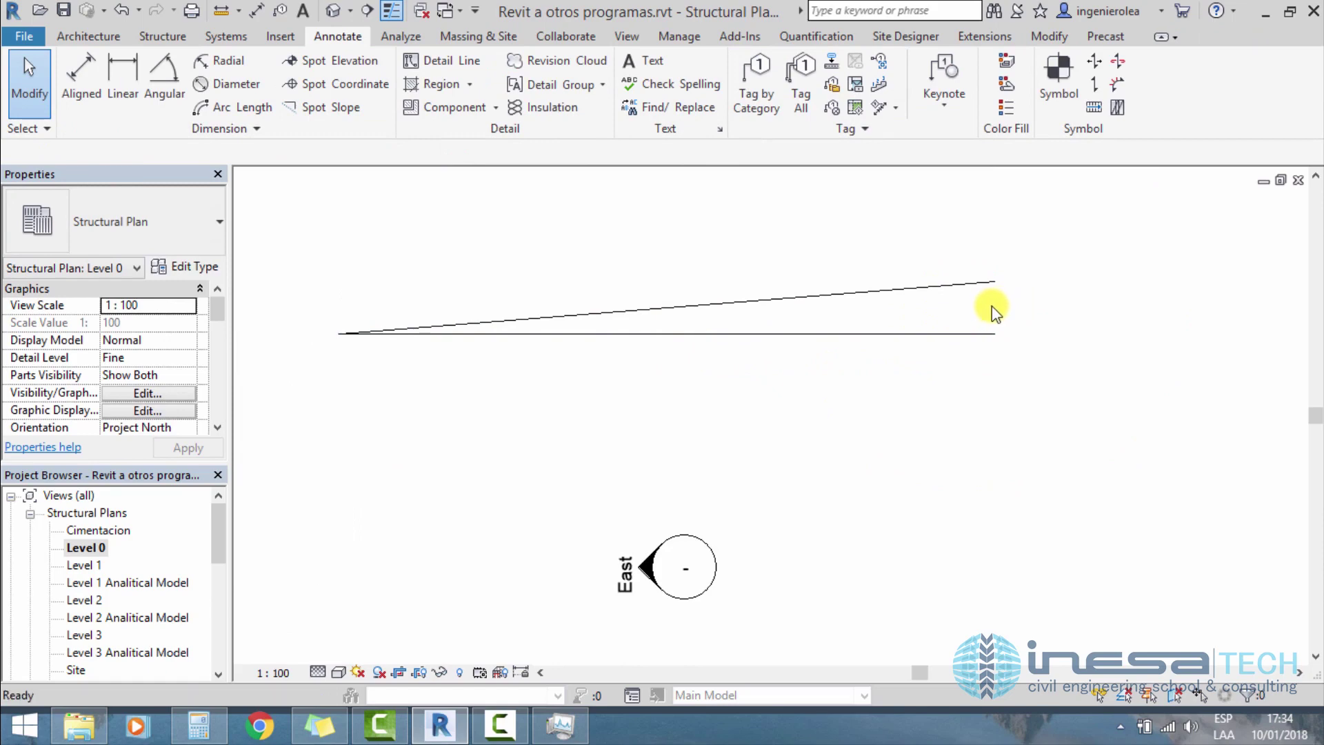
mouse_move(952, 255)
mouse_down()
mouse_move(1035, 412)
mouse_move(1034, 381)
mouse_up()
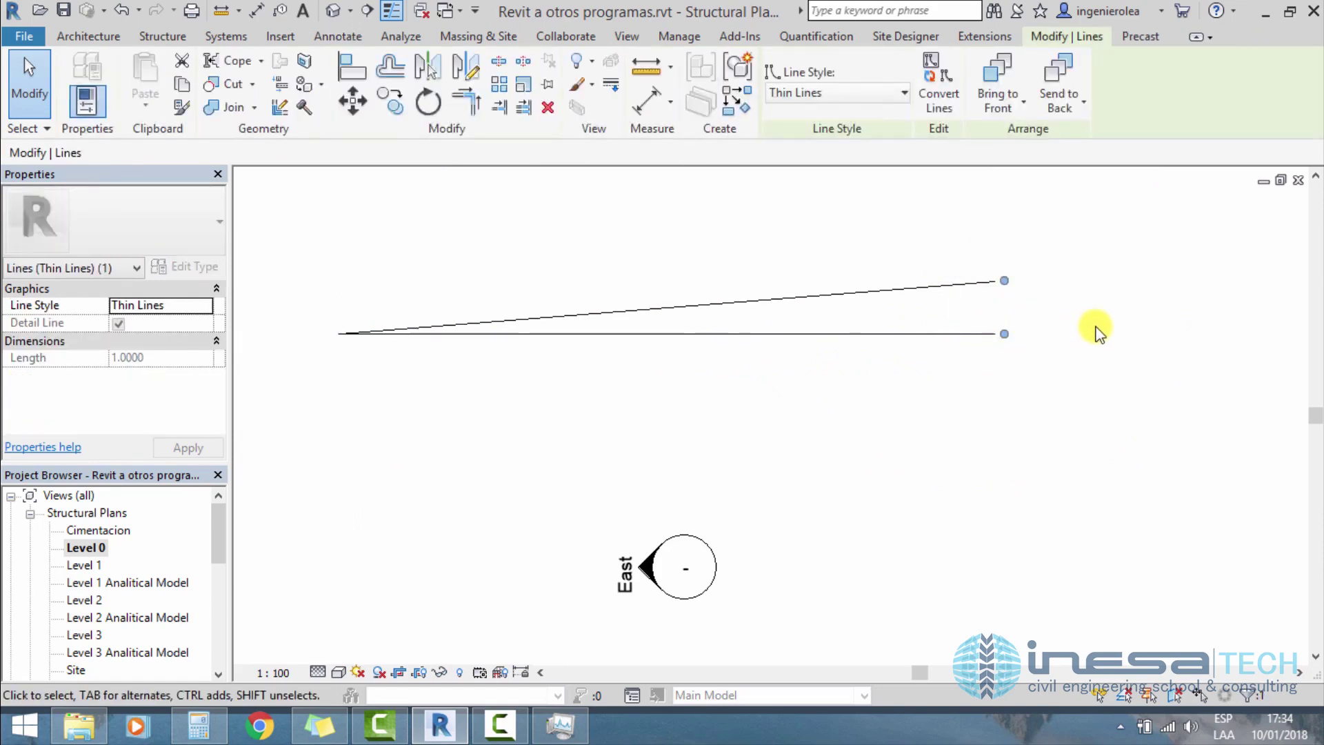
key(Escape)
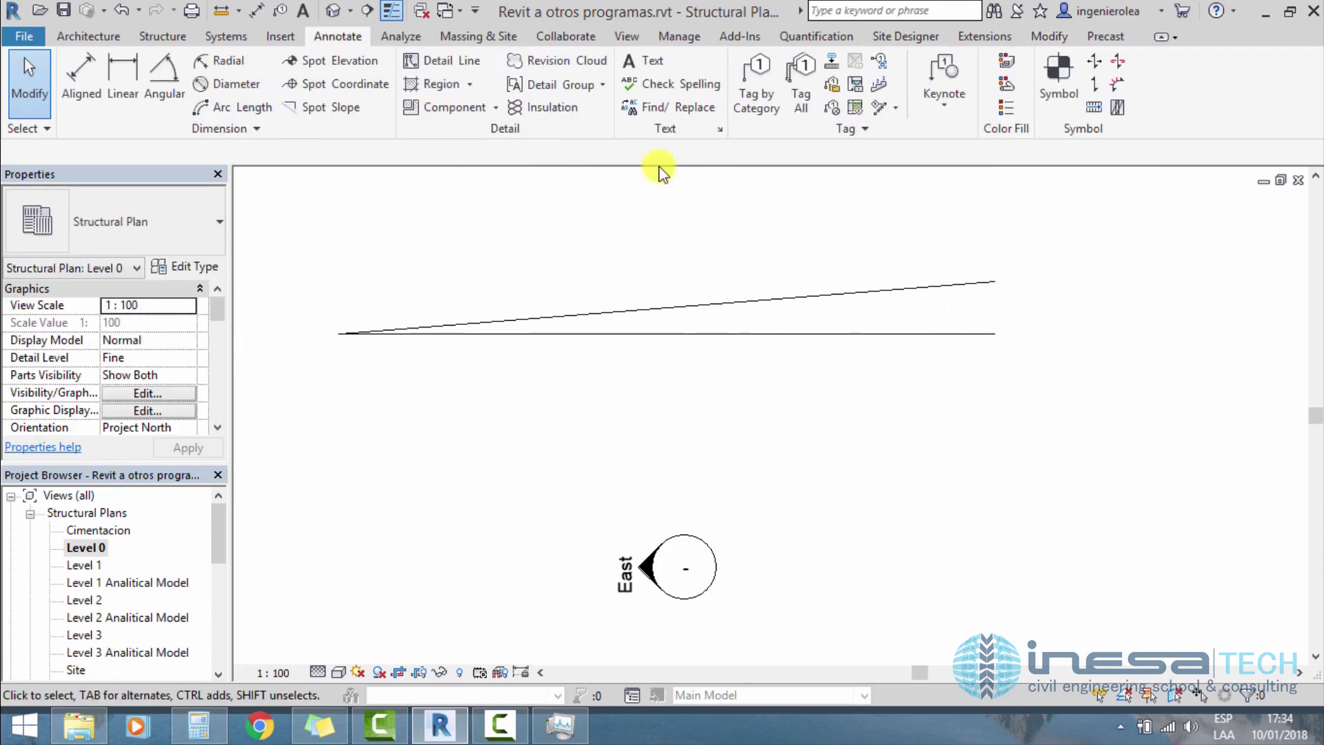
Step: Move the 1.0-high vertical end line to the wedge's right end, closing the triangle
click(464, 60)
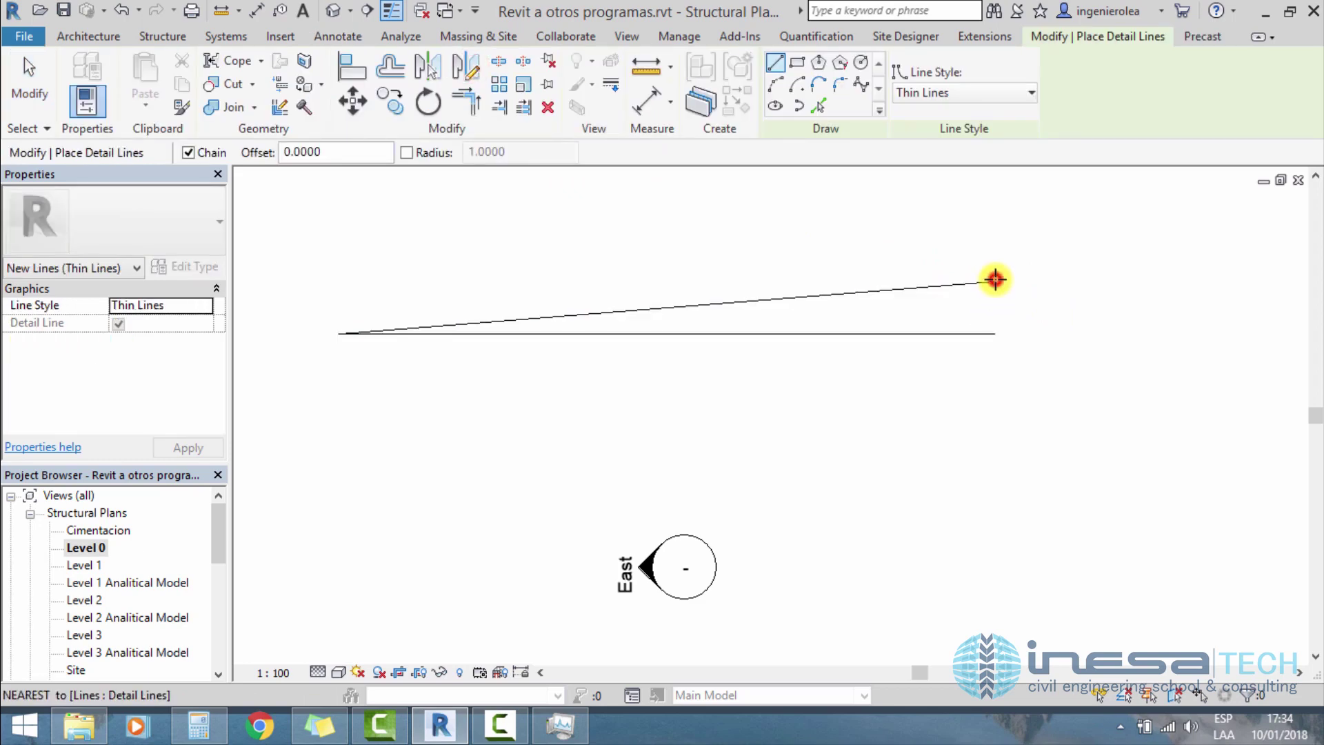
click(995, 279)
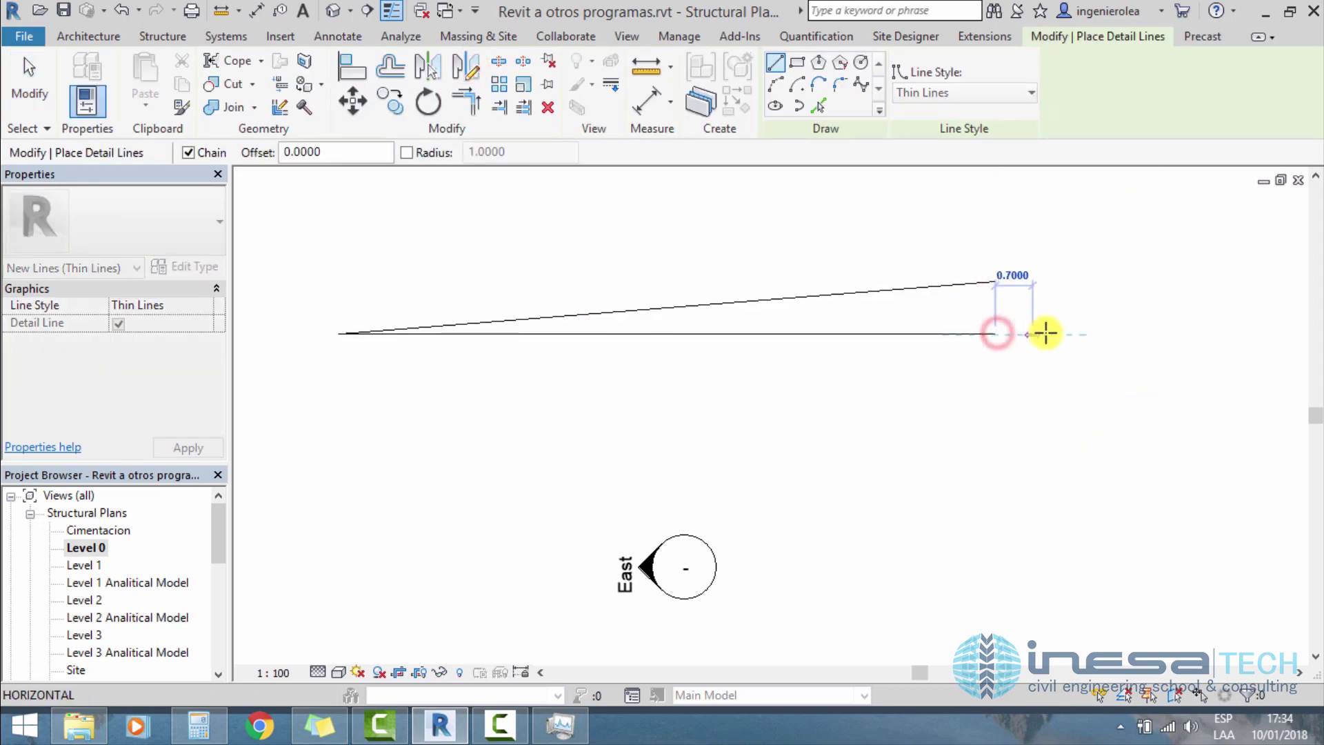
key(Escape)
key(Escape)
middle_drag(996, 287, 942, 302)
scroll(837, 351, down, 3)
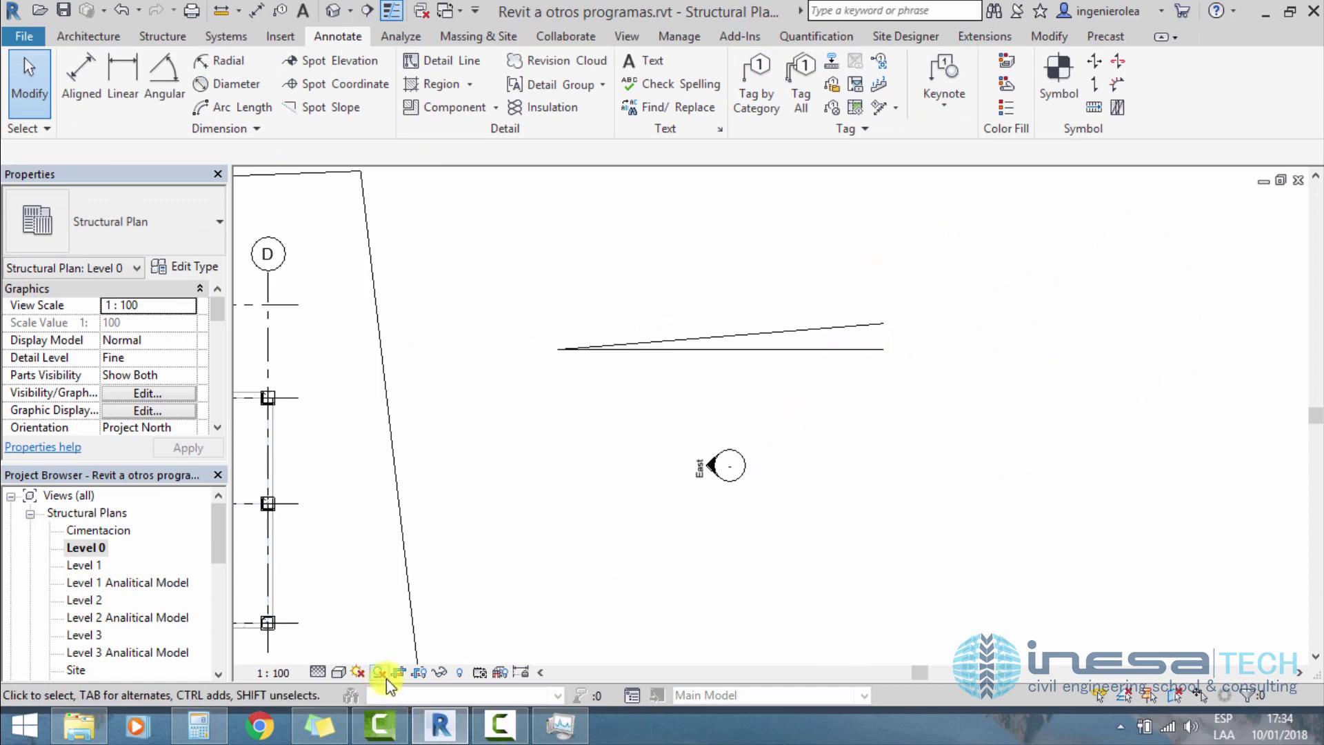
scroll(887, 348, up, 2)
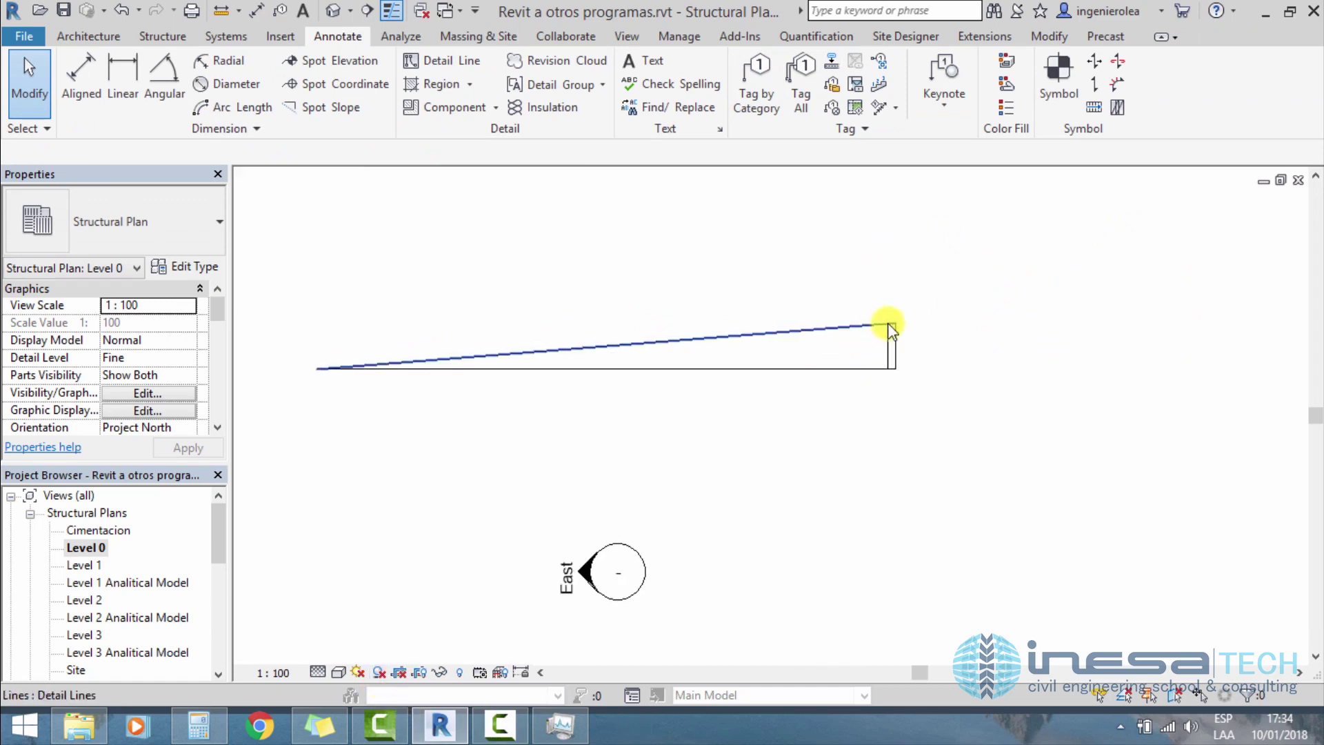
scroll(887, 349, up, 2)
click(873, 365)
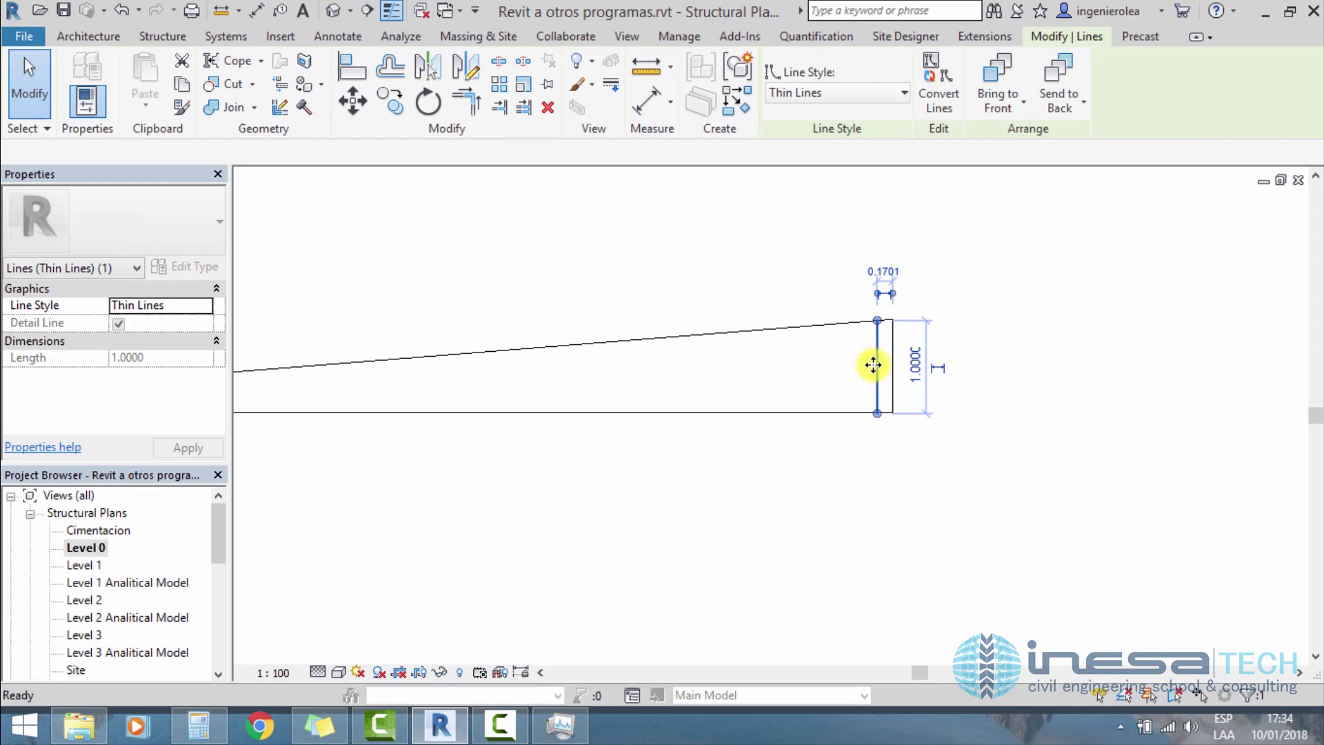
drag(873, 365, 970, 350)
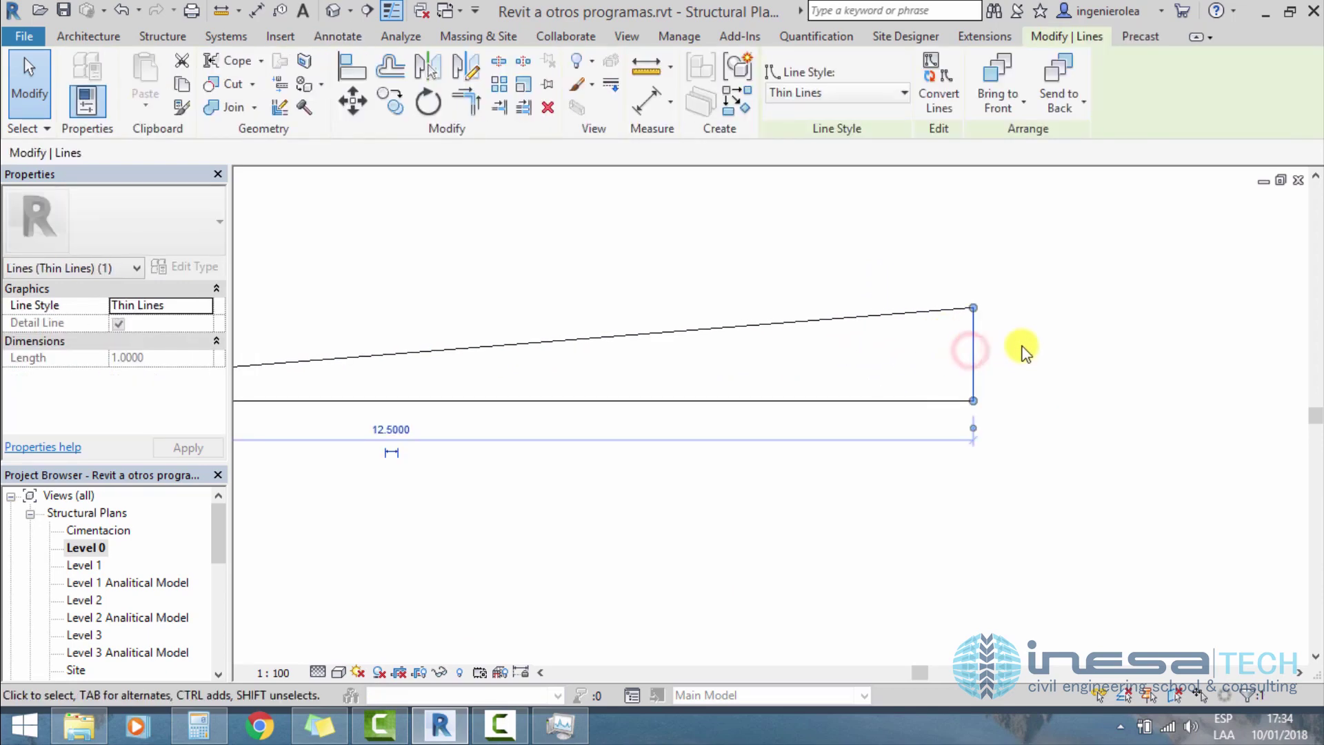
scroll(1023, 351, down, 2)
click(897, 461)
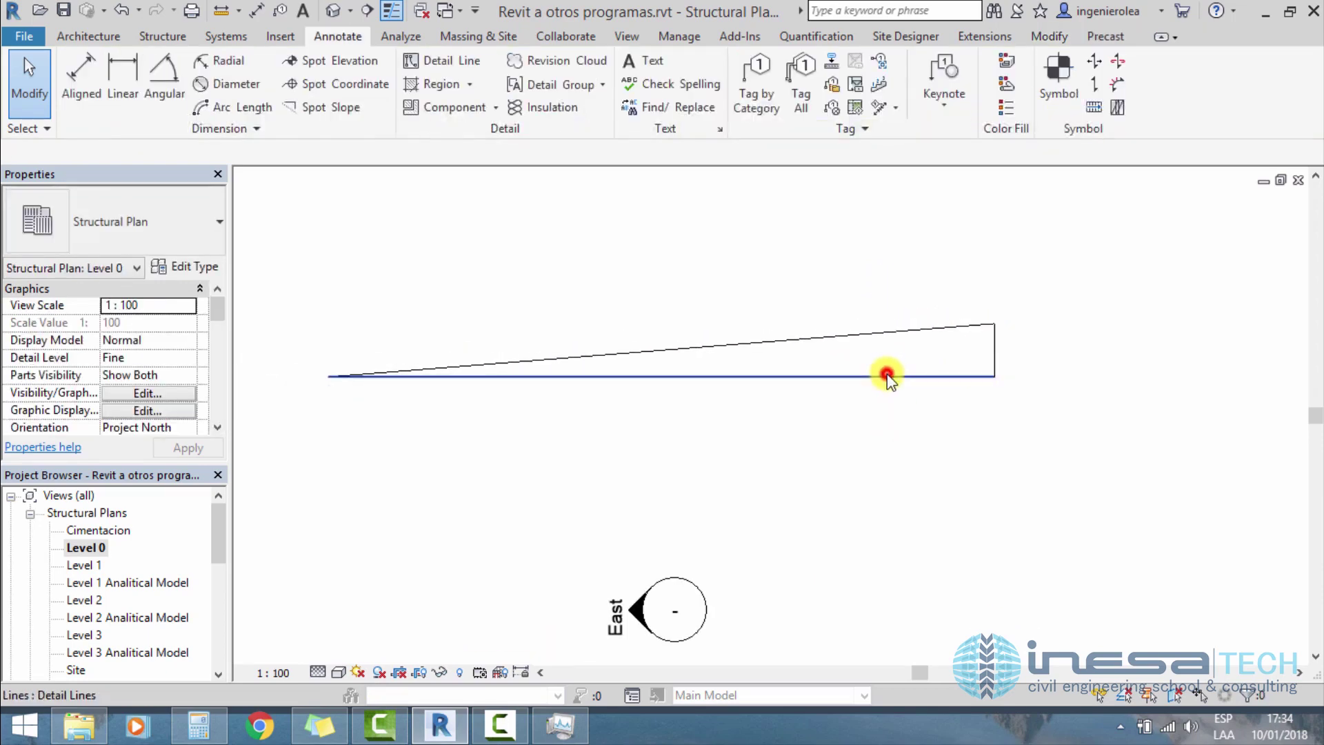
Step: Check the wedge lines in Properties, confirming the bottom line is 12.5 long
click(887, 377)
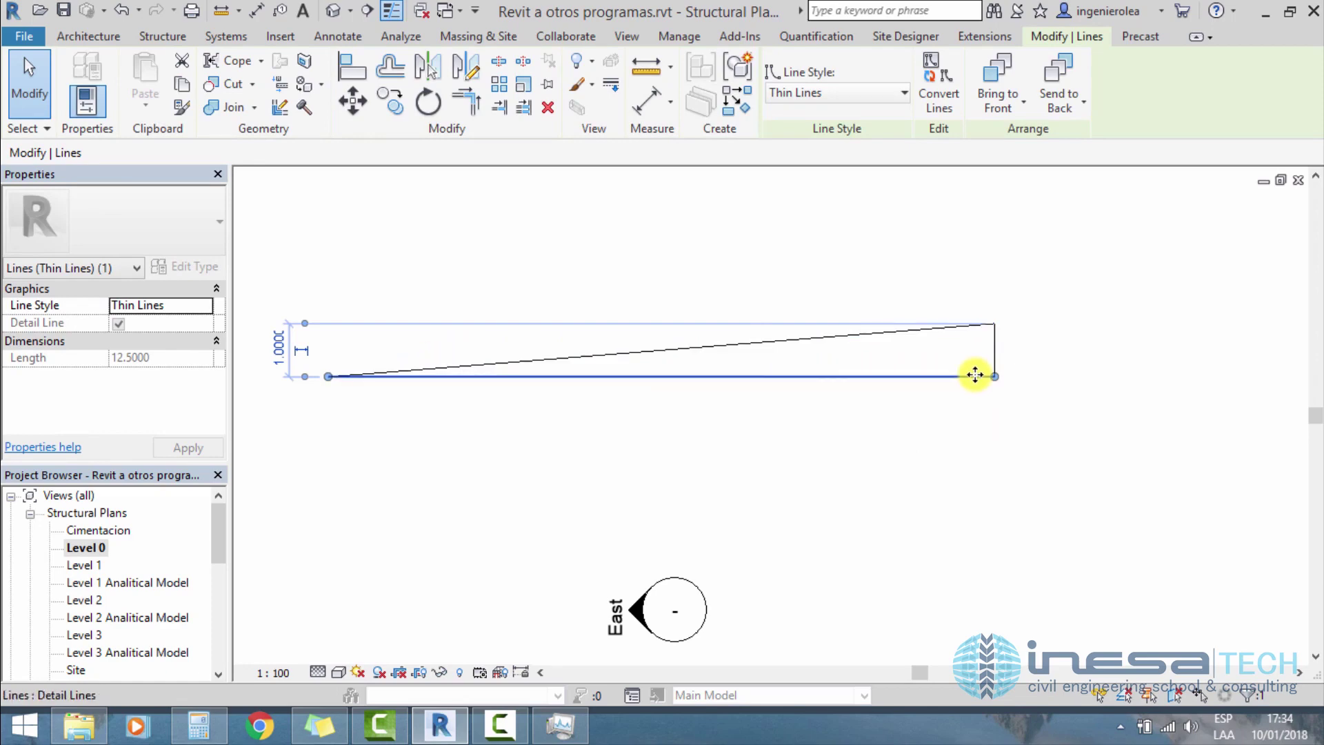
click(920, 411)
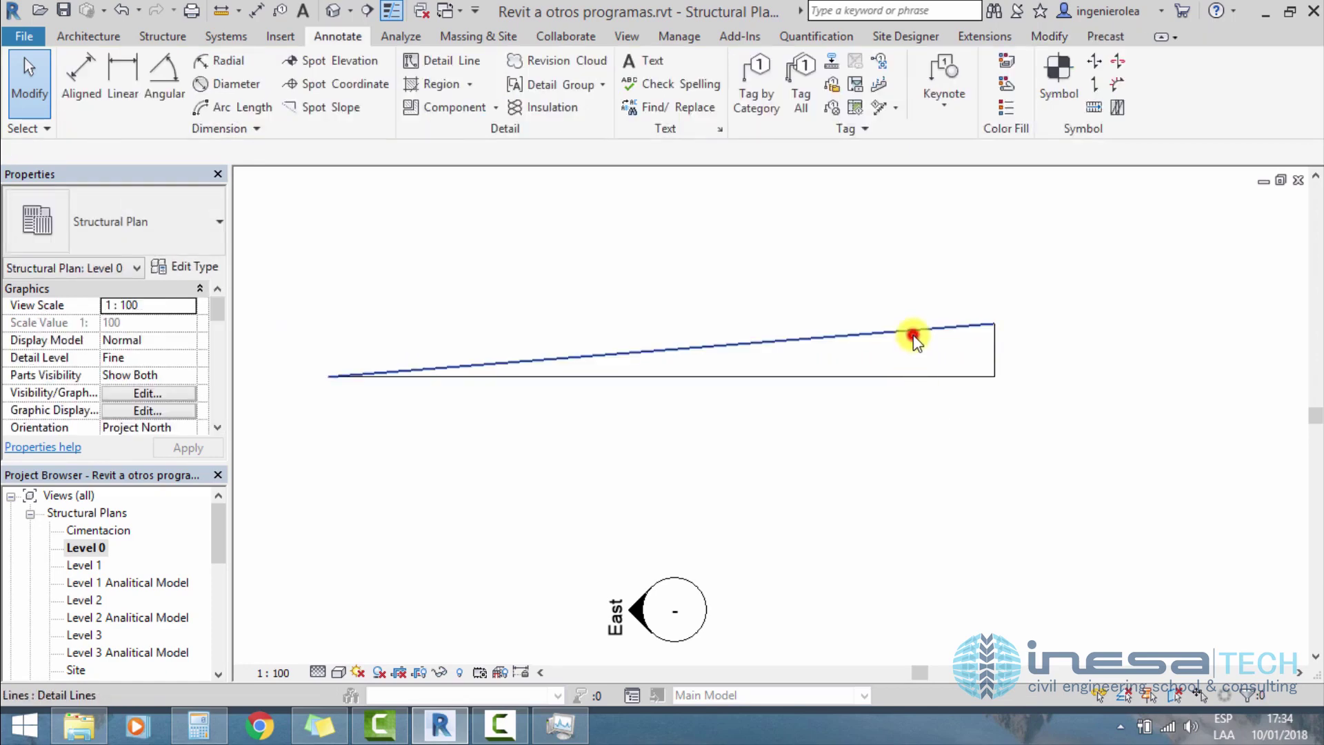
click(914, 338)
click(915, 445)
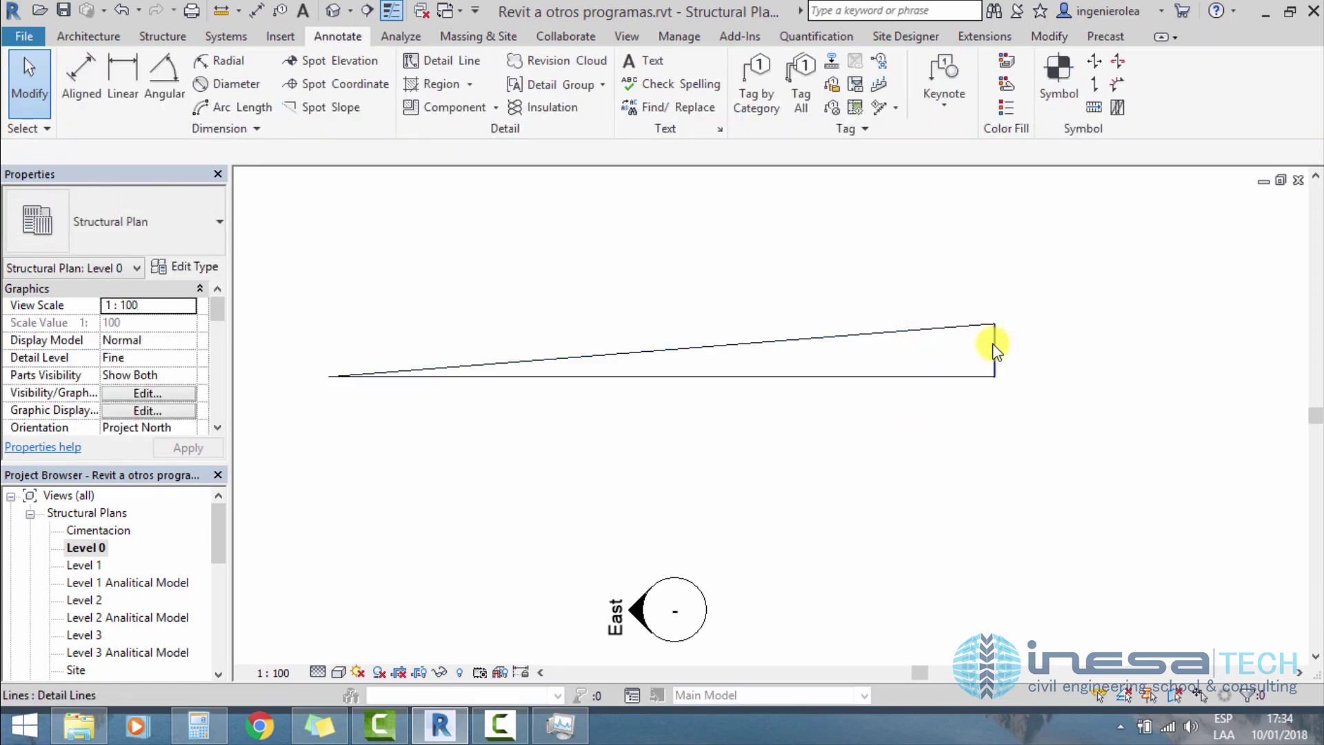
click(957, 376)
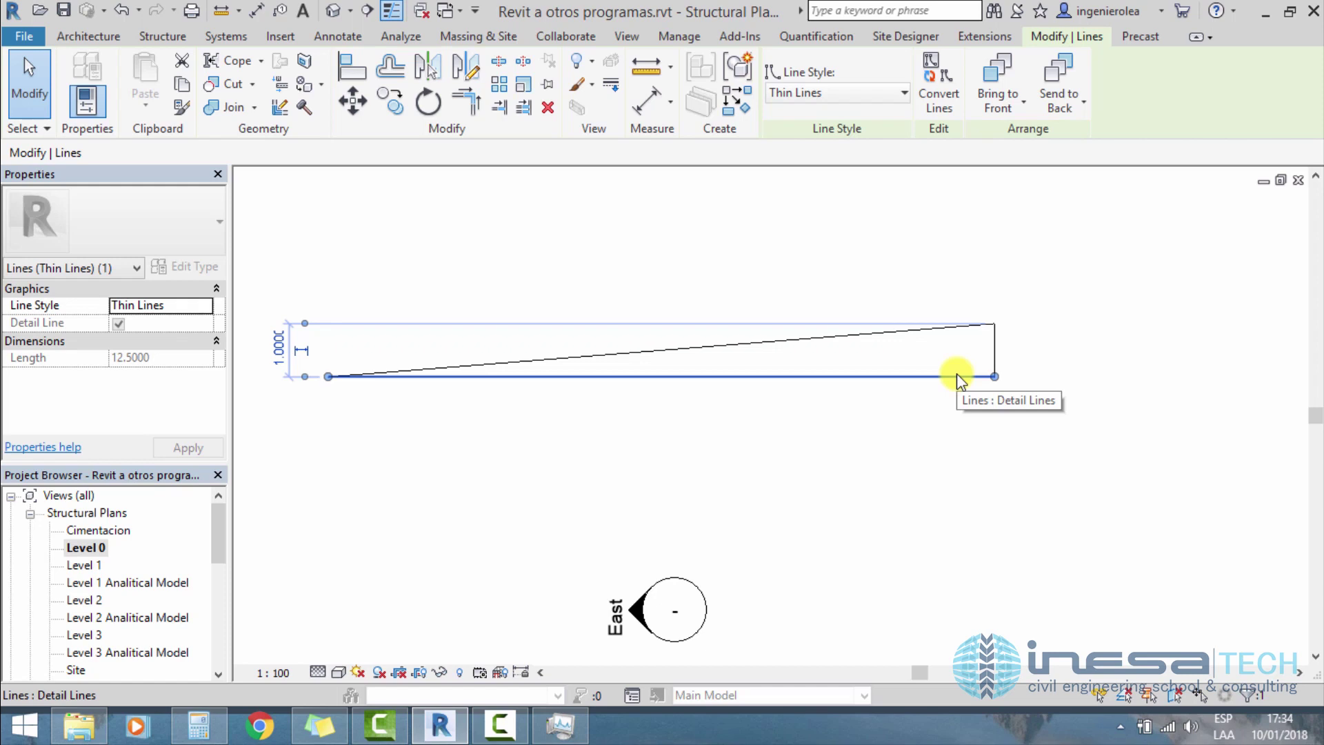
click(984, 446)
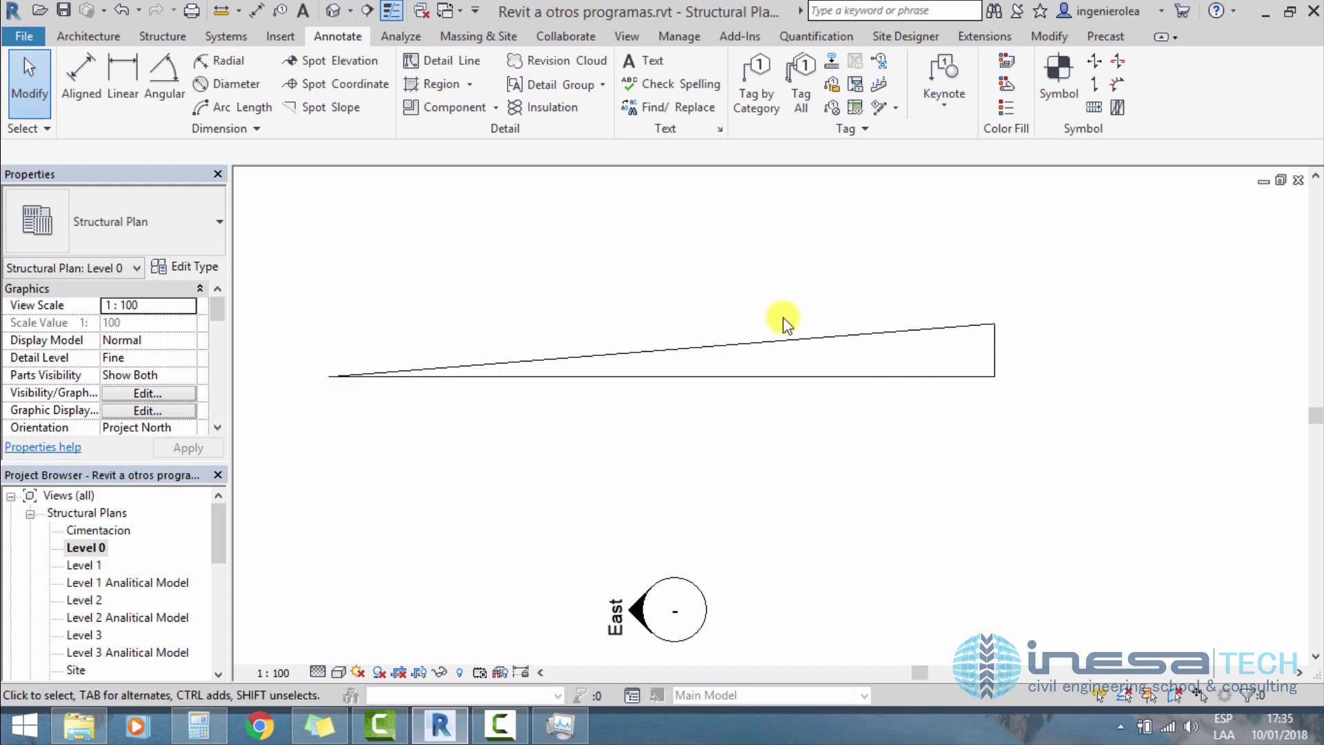
Step: Clear the wedge selection and start Ramp 1 sketch mode, running from Level 0 to Level 1
middle_drag(820, 344, 871, 360)
click(867, 359)
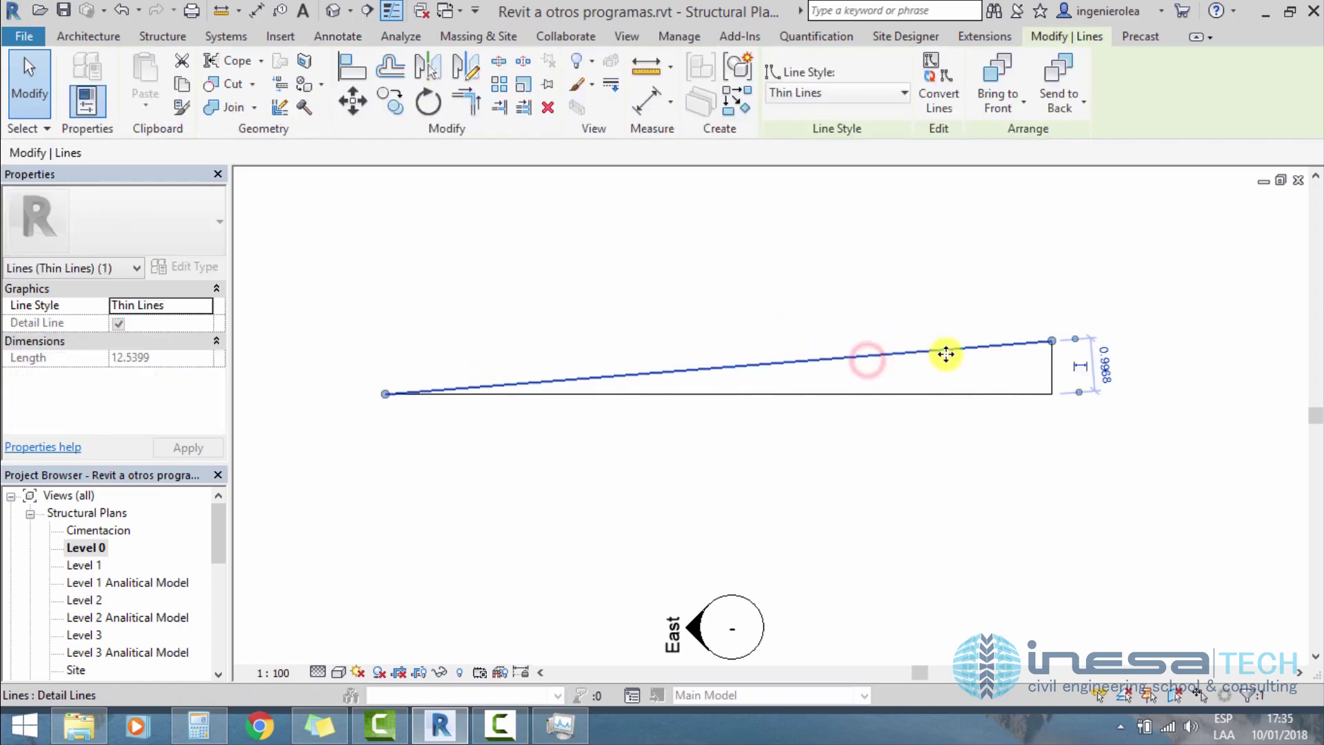
click(771, 308)
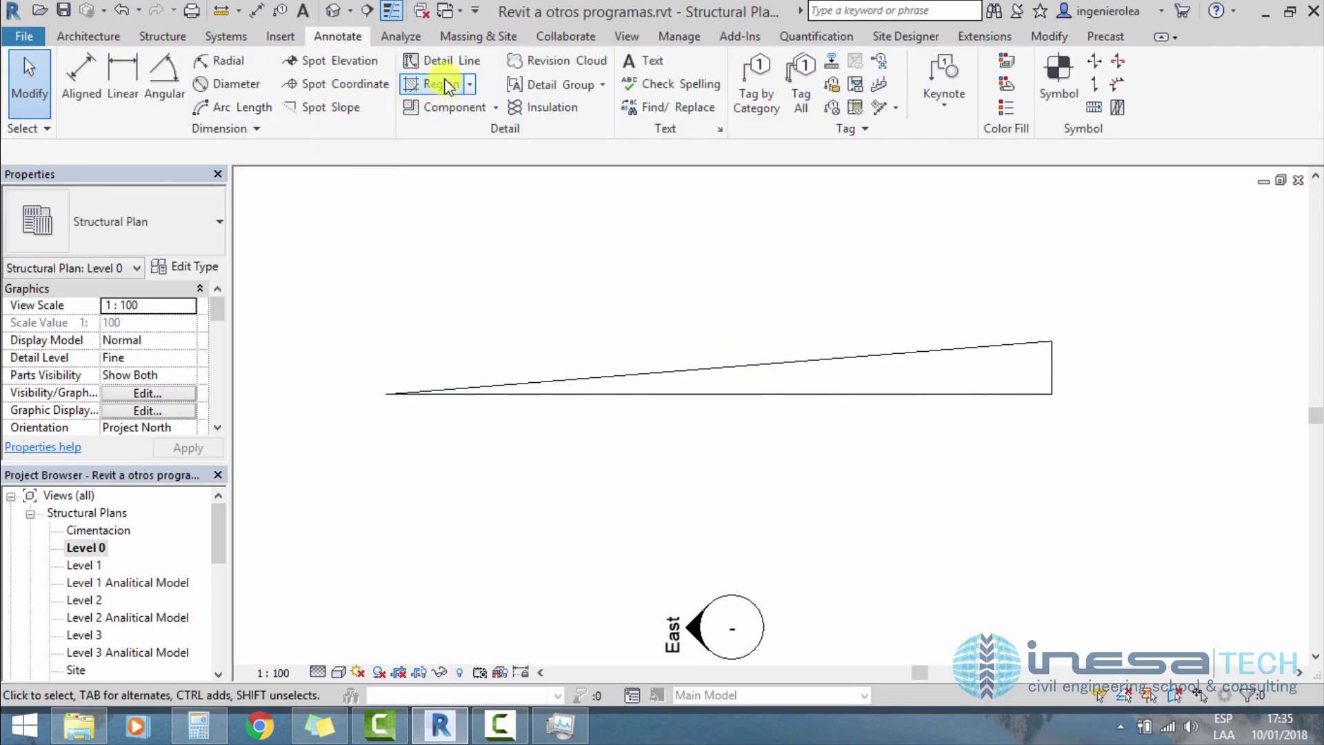
click(89, 36)
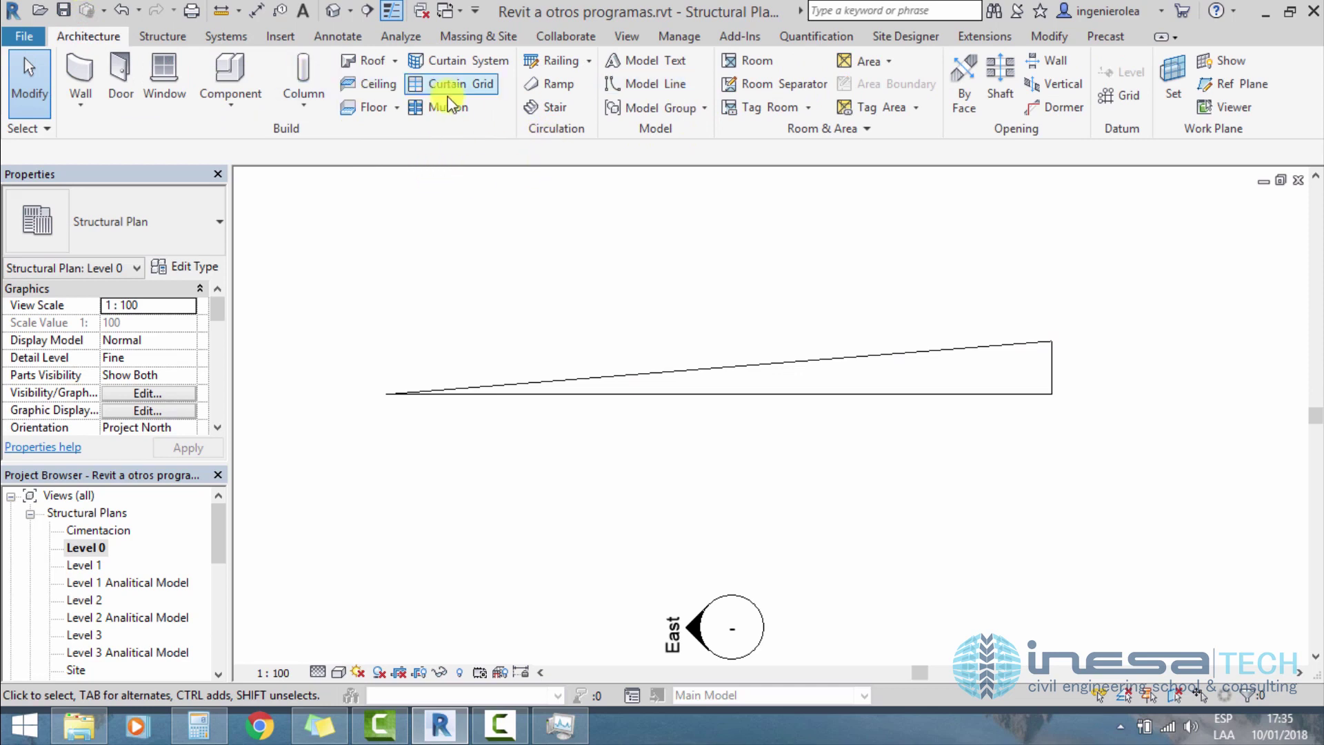
click(555, 83)
mouse_move(699, 244)
middle_down()
mouse_move(828, 281)
mouse_move(894, 276)
middle_up()
scroll(894, 277, down, 2)
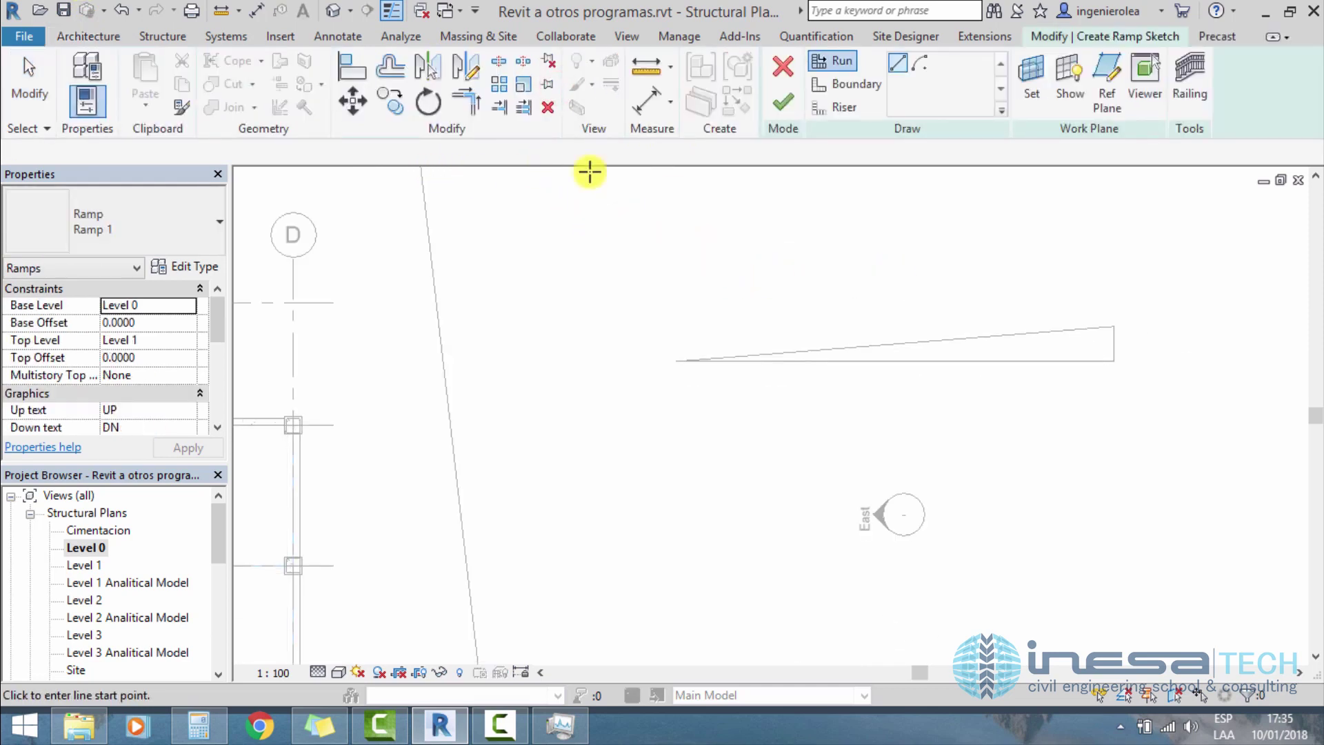
click(166, 265)
drag(687, 99, 446, 92)
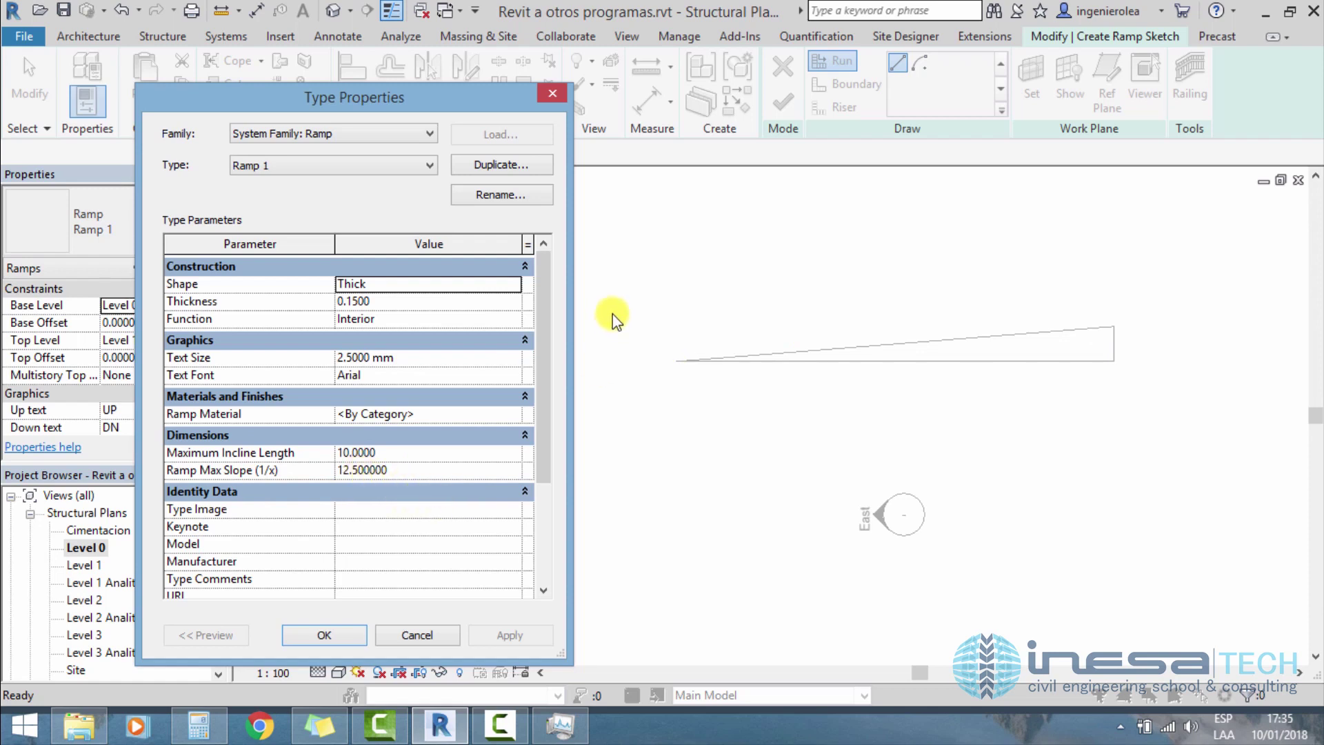
click(324, 635)
mouse_move(588, 393)
middle_down()
mouse_move(731, 417)
mouse_move(635, 437)
mouse_move(715, 408)
middle_up()
scroll(896, 400, up, 1)
Step: Sketch the first ramp run northward along grid C, ending just above grid 1
scroll(1004, 379, up, 3)
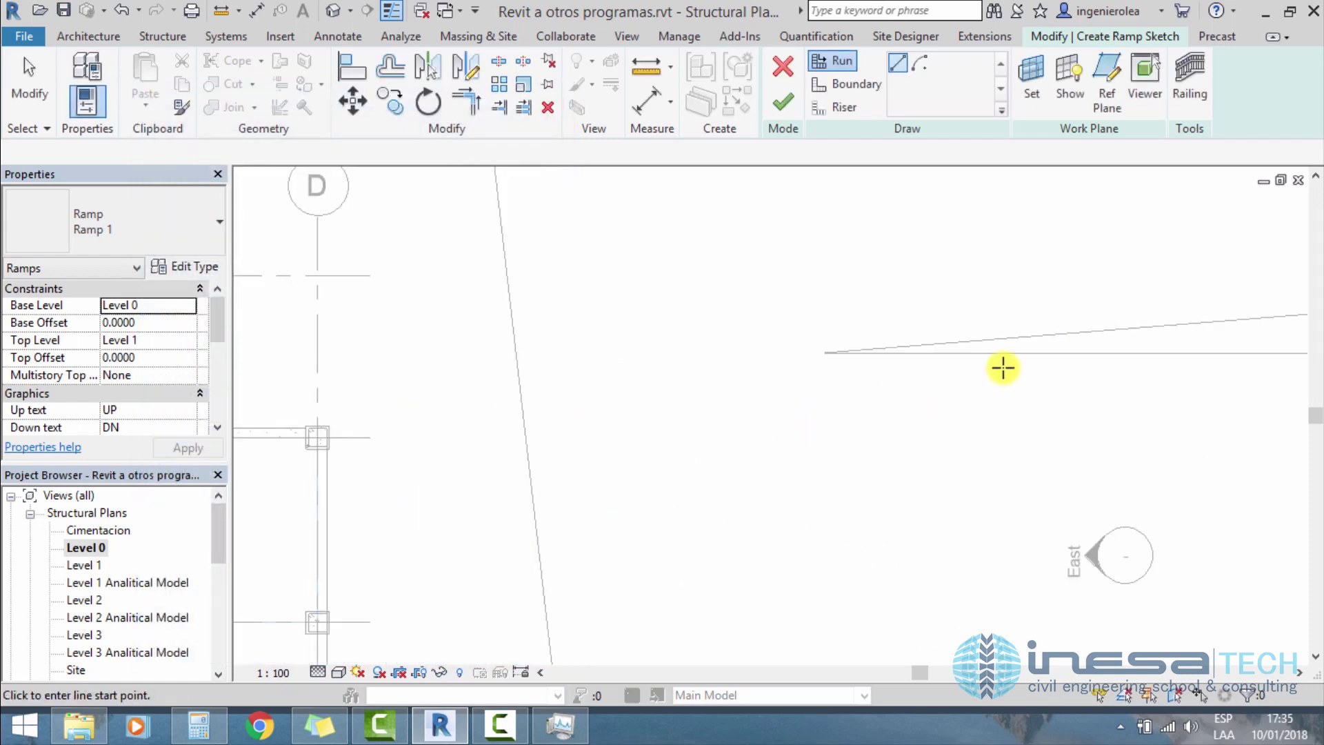
scroll(828, 359, up, 2)
scroll(793, 366, up, 1)
middle_drag(833, 378, 1045, 382)
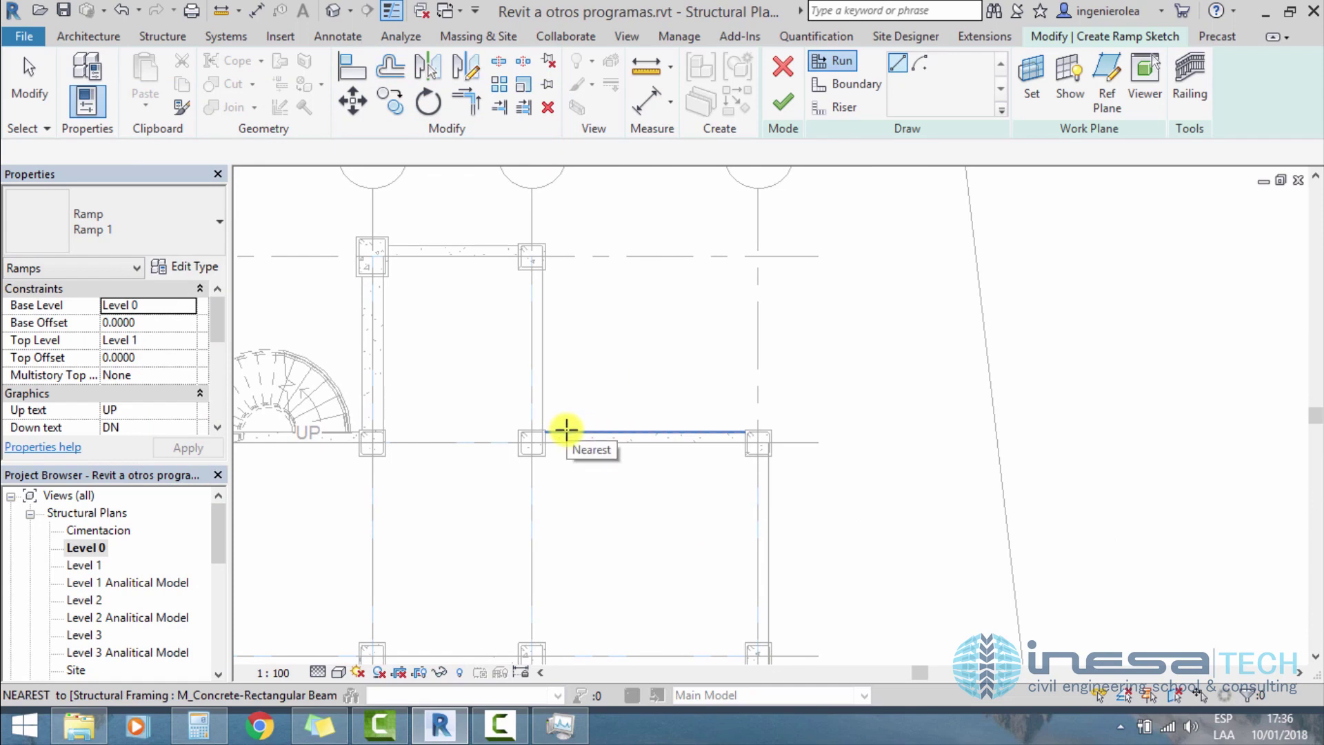
click(566, 429)
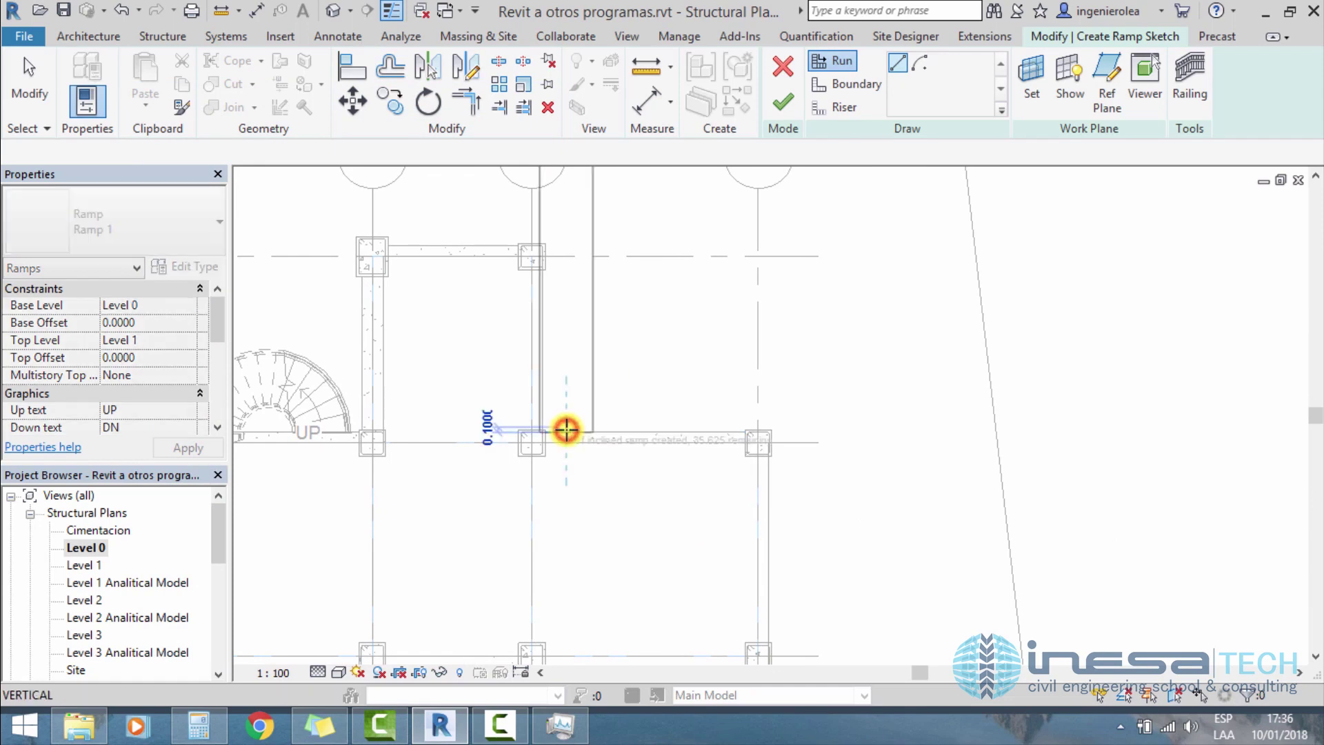
scroll(600, 254, down, 2)
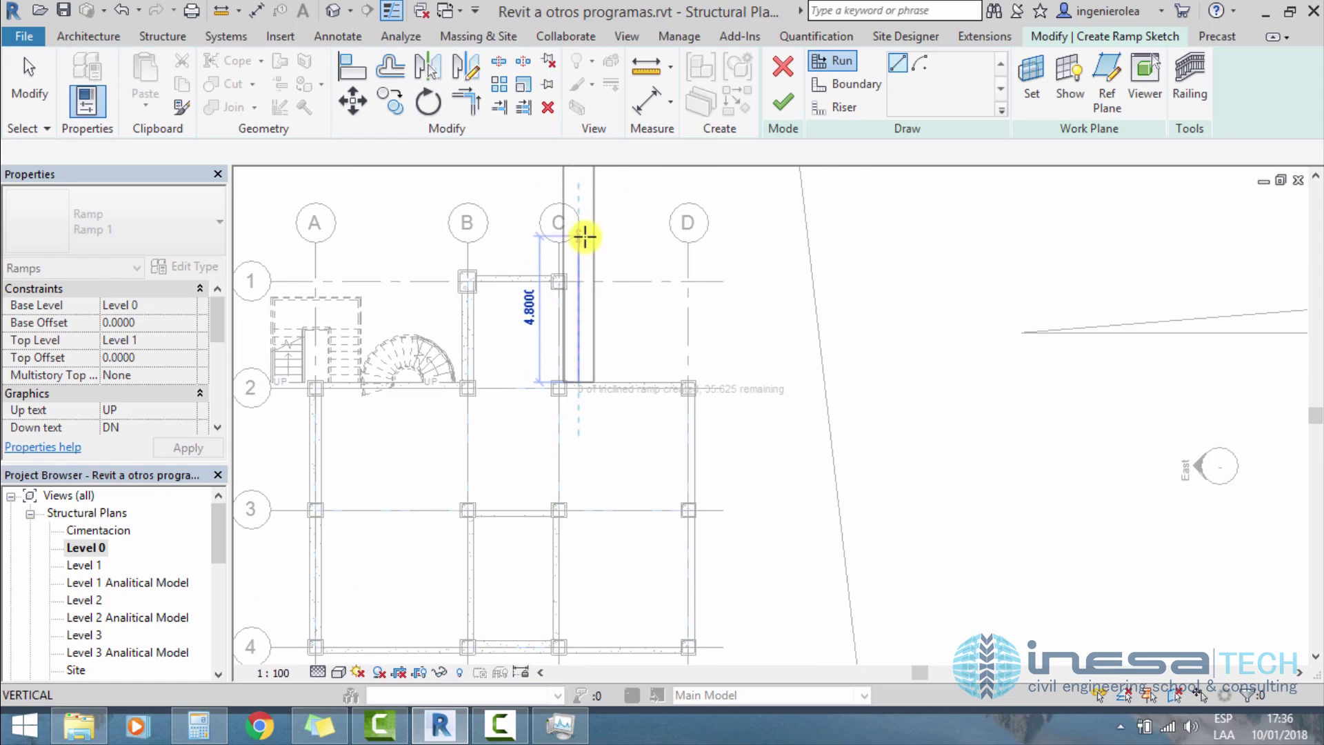
middle_drag(584, 237, 586, 345)
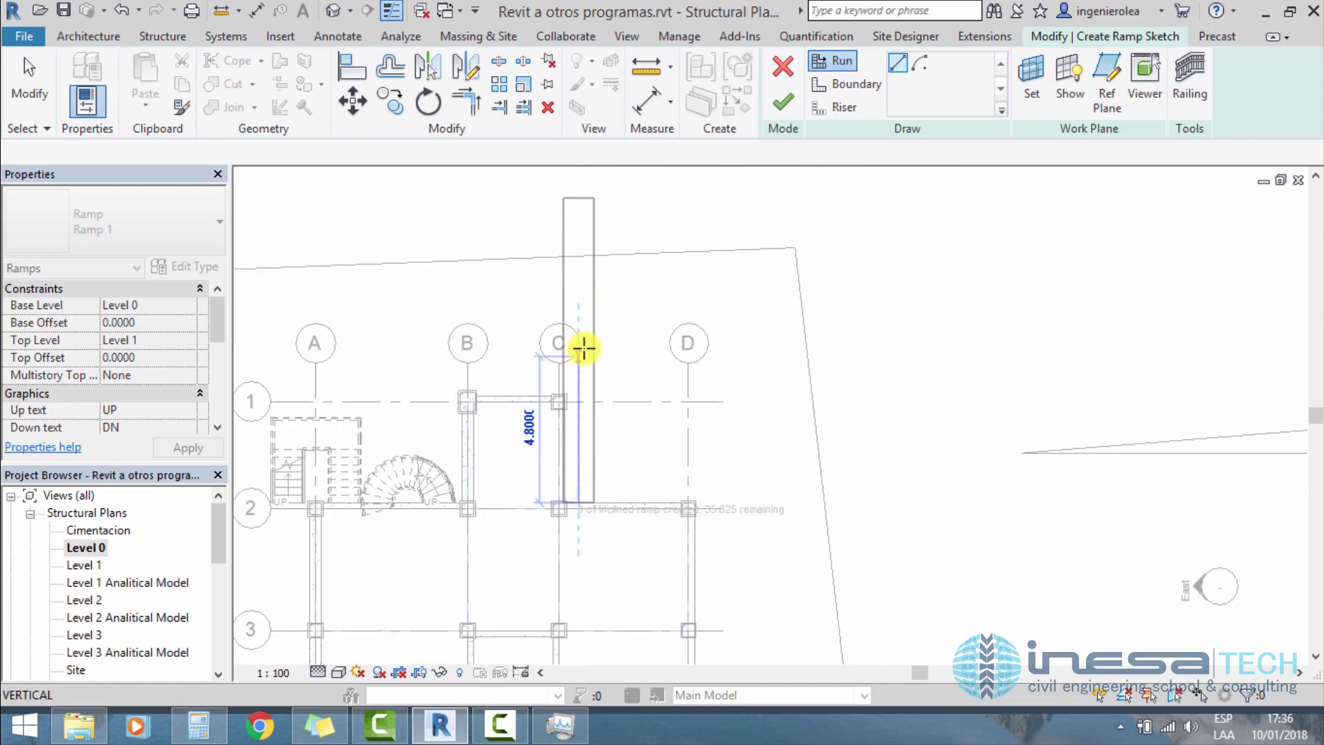
click(582, 193)
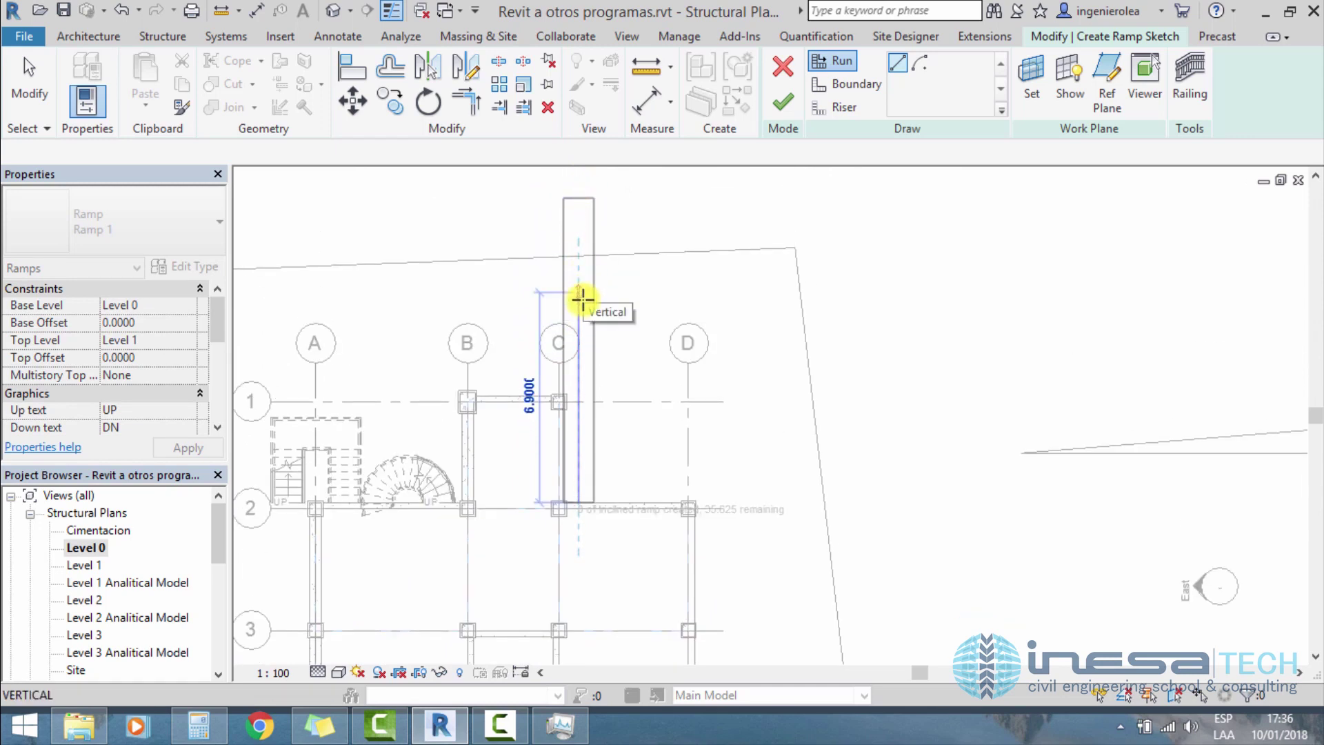
click(581, 358)
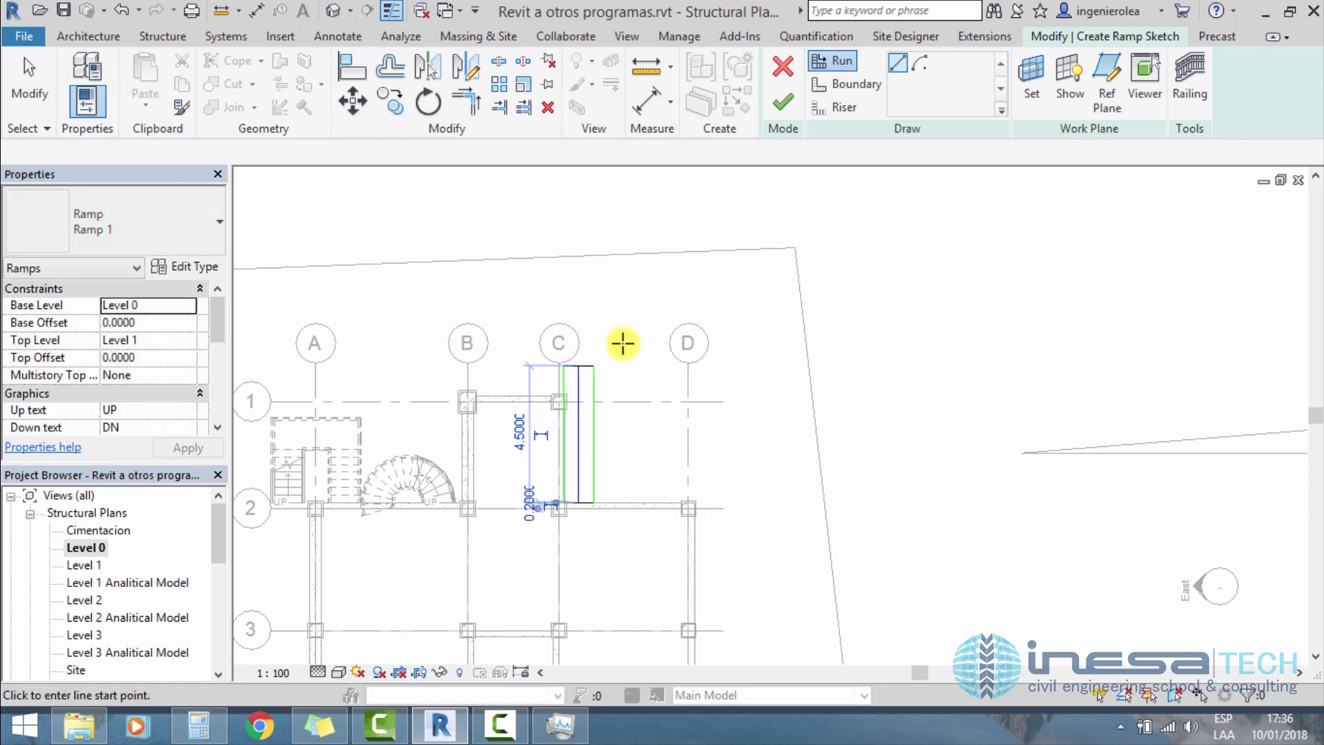
Step: Add an eastward ramp run past grid D and a southward run after it
click(593, 335)
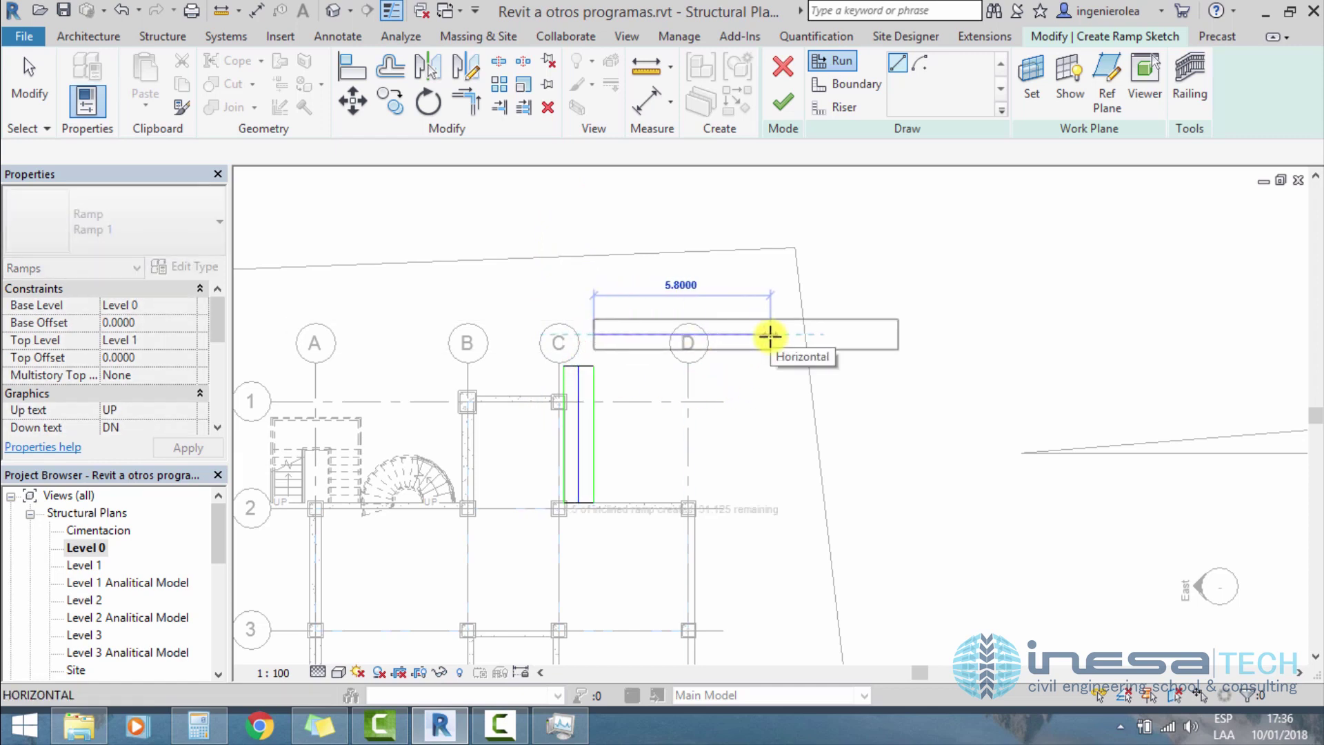
click(749, 336)
scroll(754, 296, down, 3)
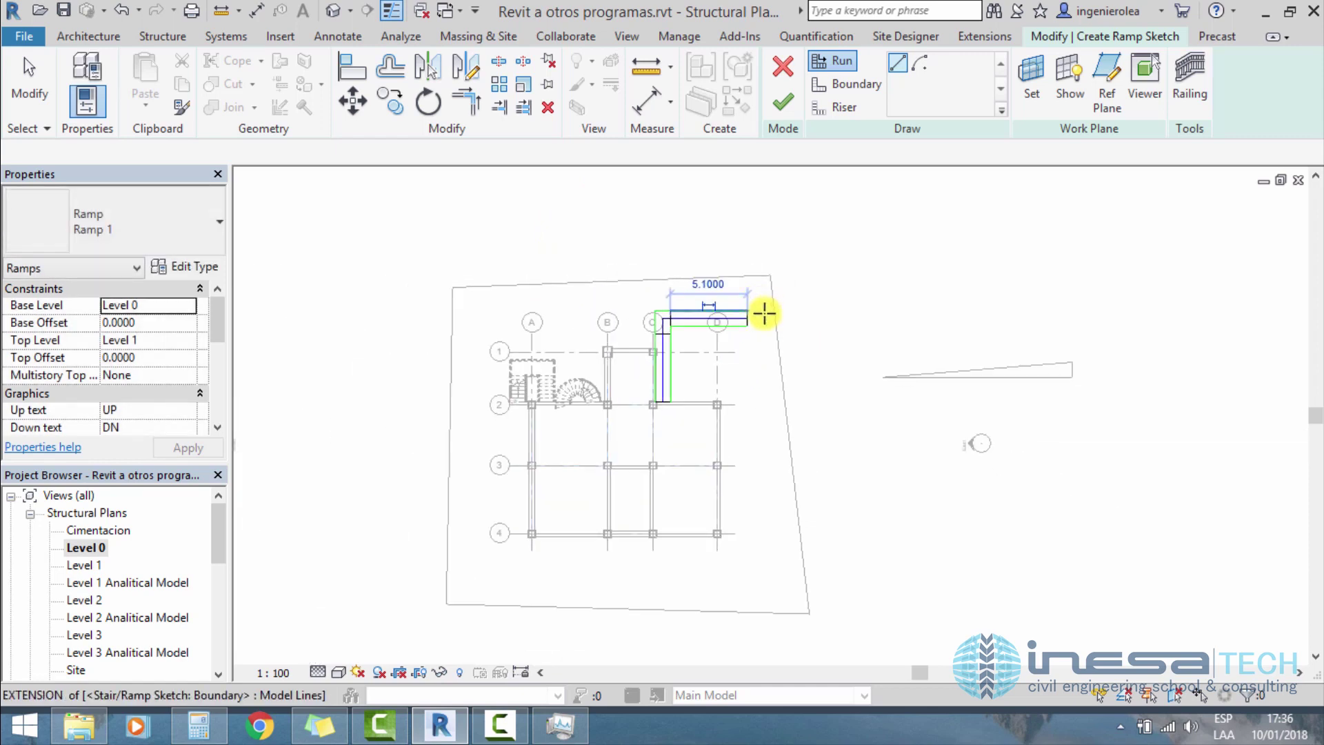
scroll(759, 324, up, 2)
click(753, 340)
scroll(754, 331, down, 3)
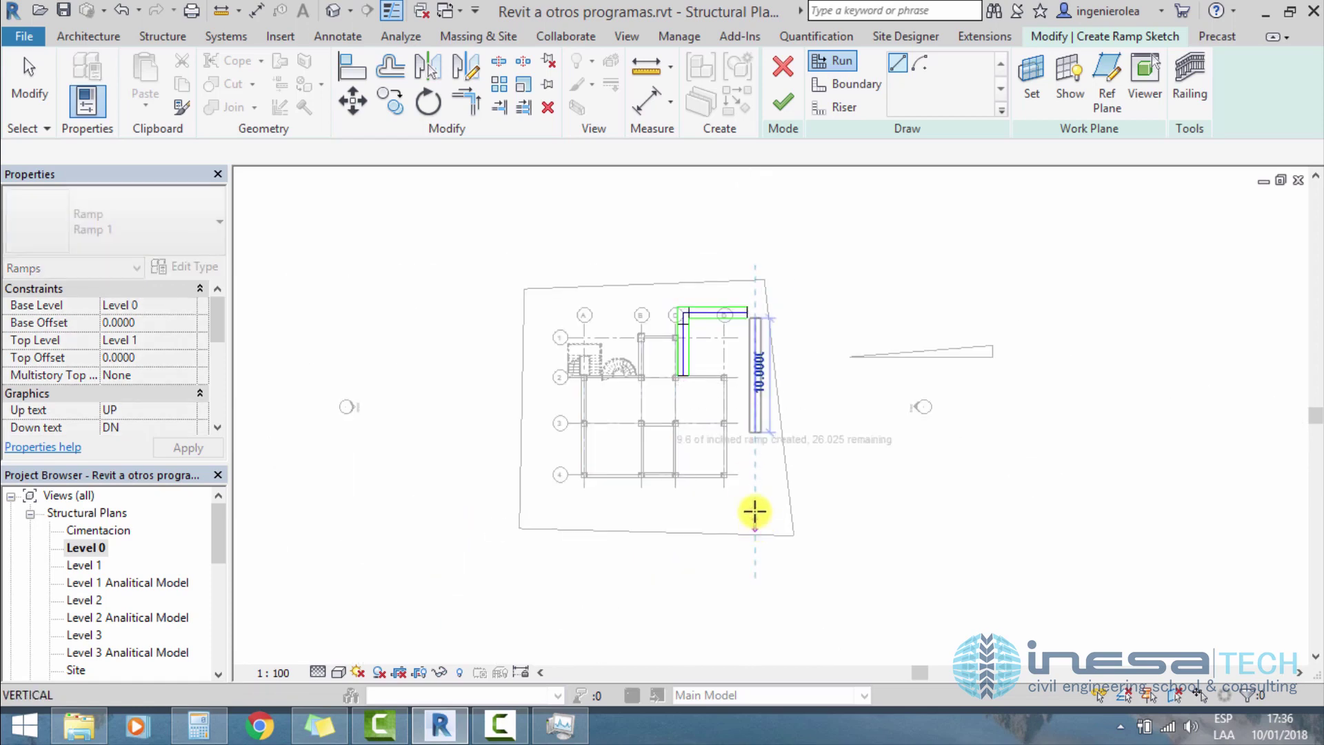
scroll(754, 479, up, 2)
click(755, 479)
scroll(754, 476, up, 3)
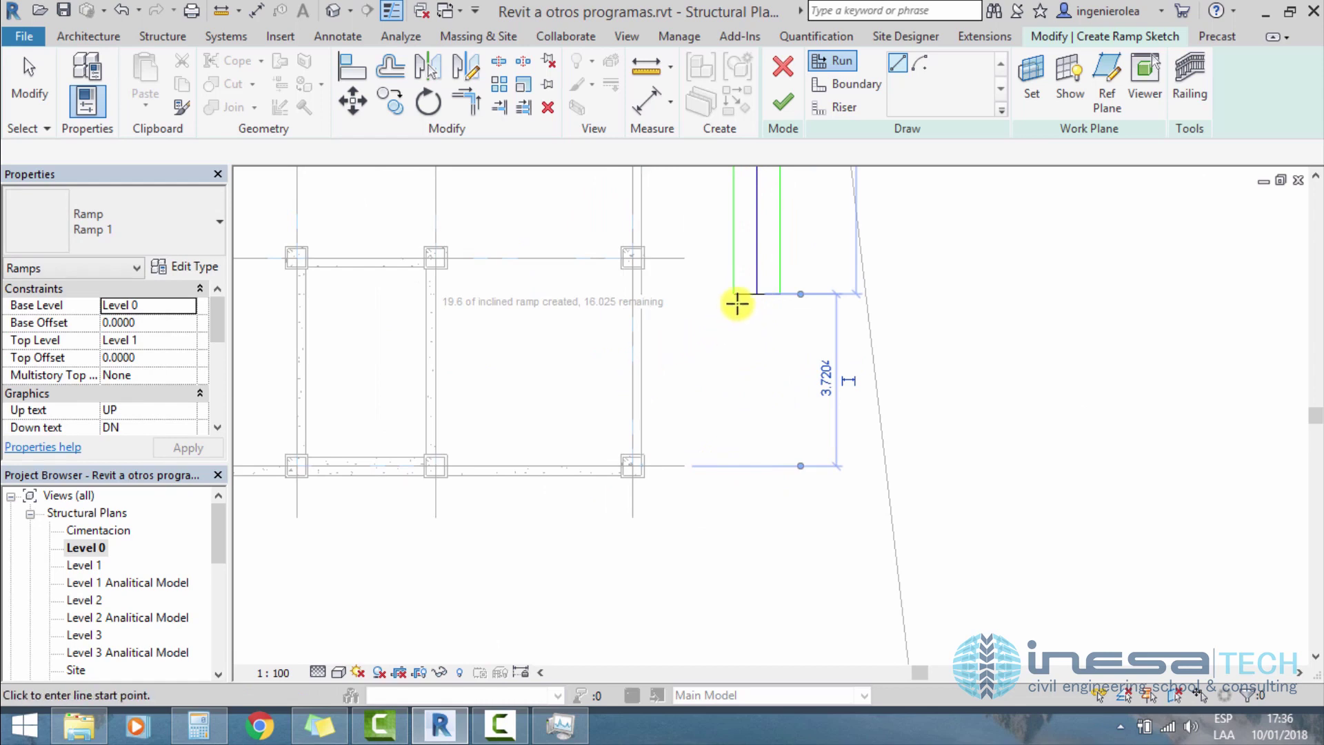
Step: Drop the extra run, finish the ramp sketch, and open the default {3D} view
click(759, 293)
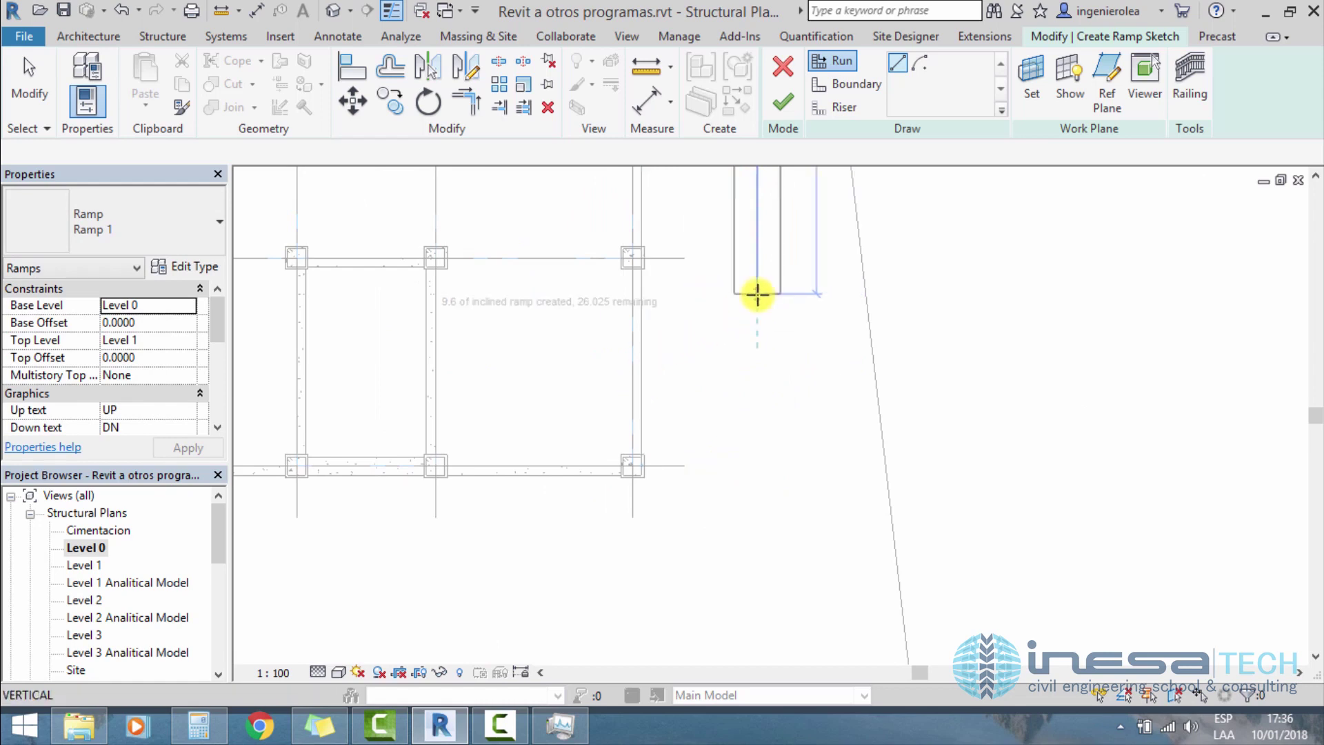
middle_drag(763, 591, 772, 381)
scroll(767, 421, down, 2)
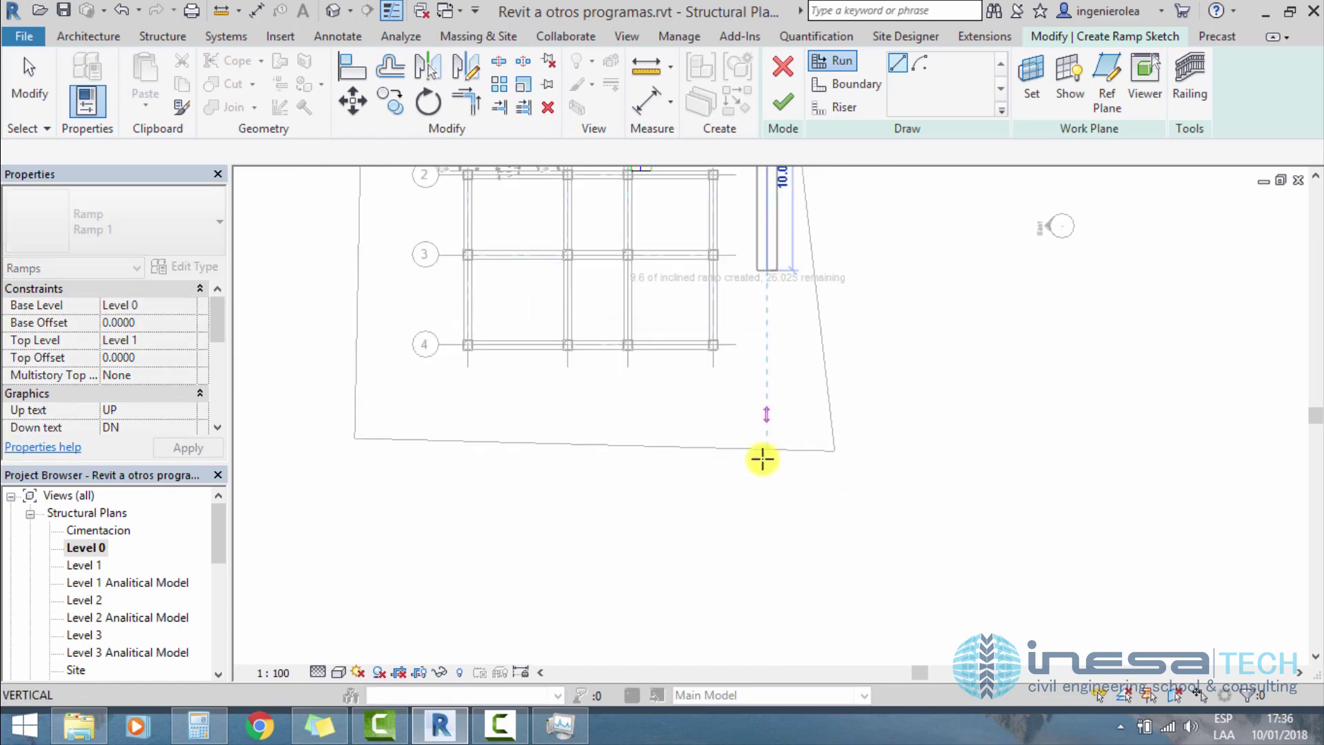
click(782, 414)
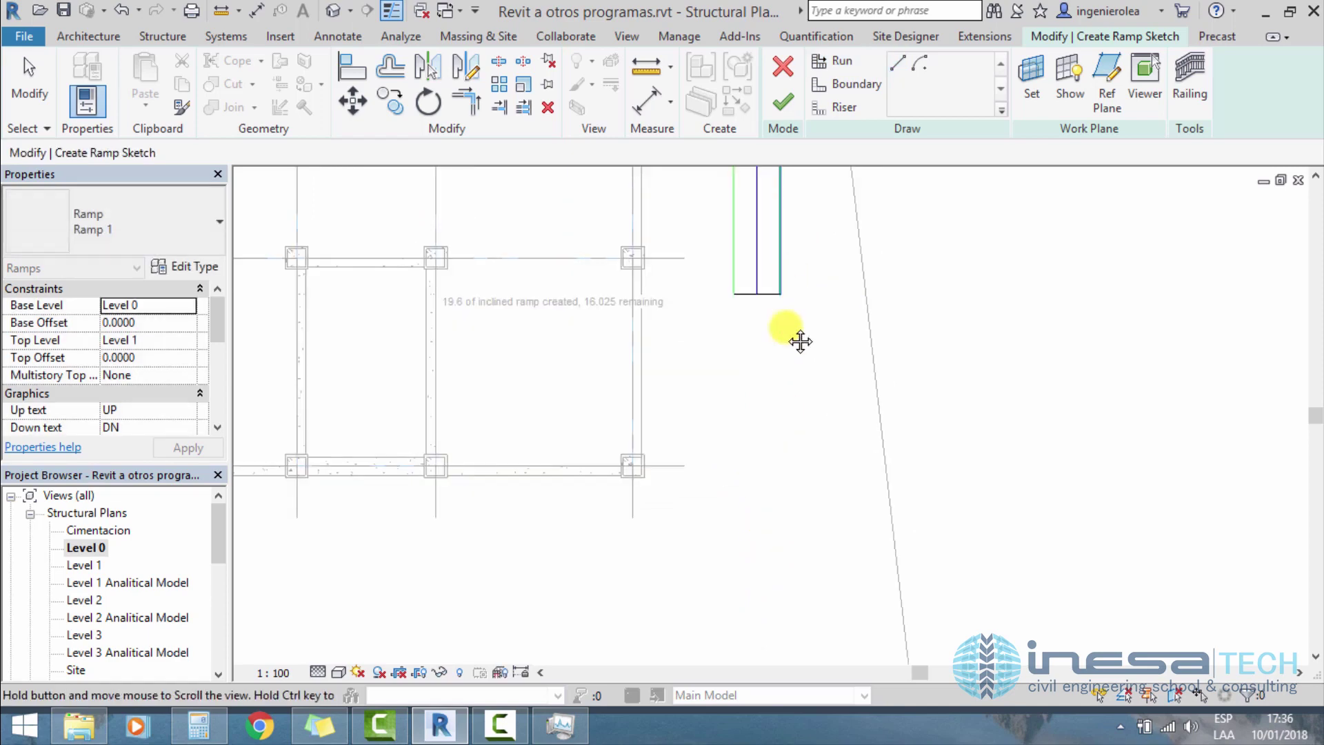
key(Escape)
scroll(786, 517, down, 3)
scroll(780, 511, up, 2)
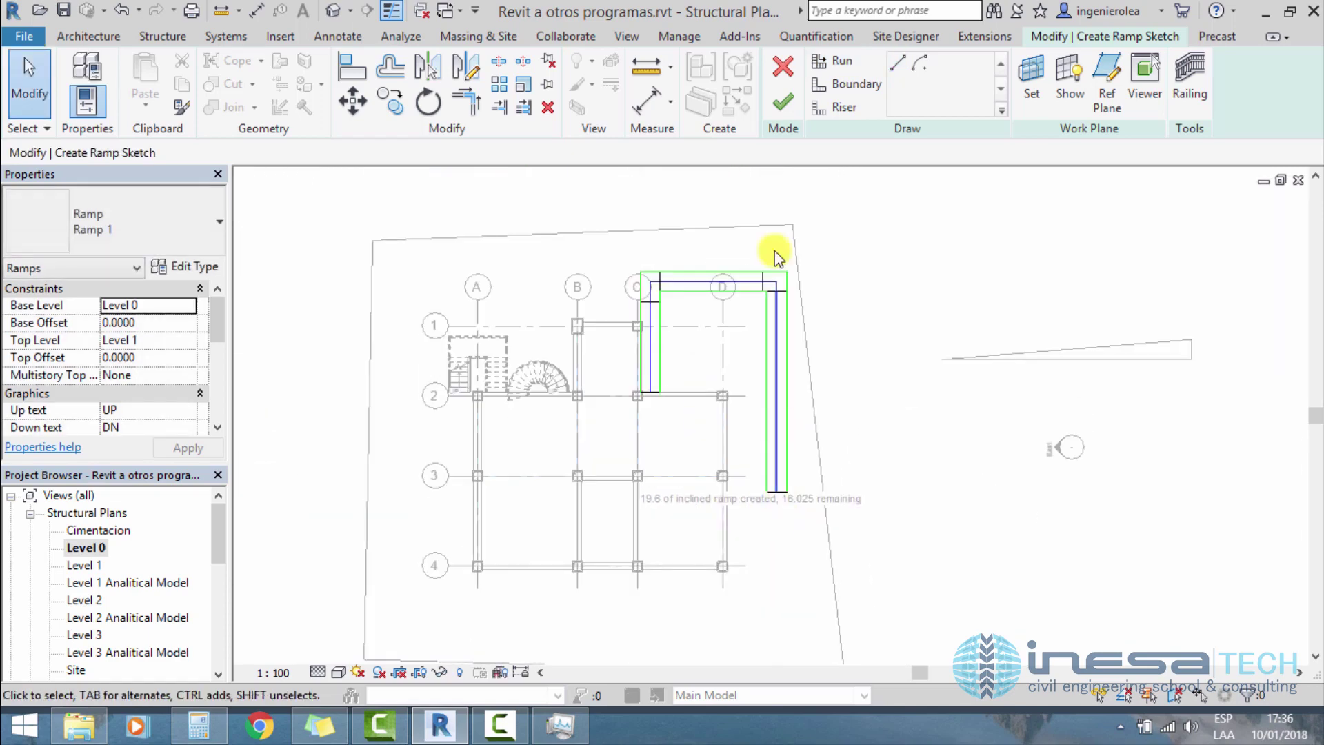
click(780, 110)
click(957, 586)
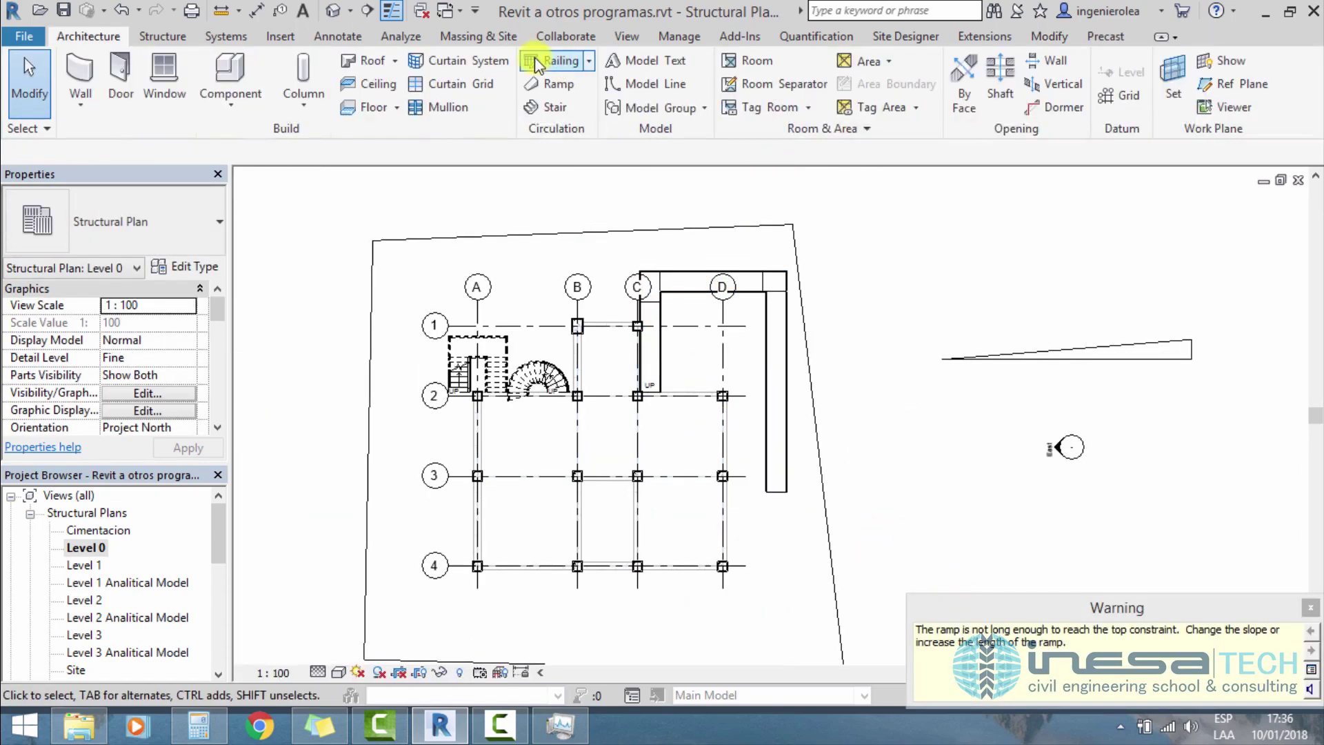
click(329, 11)
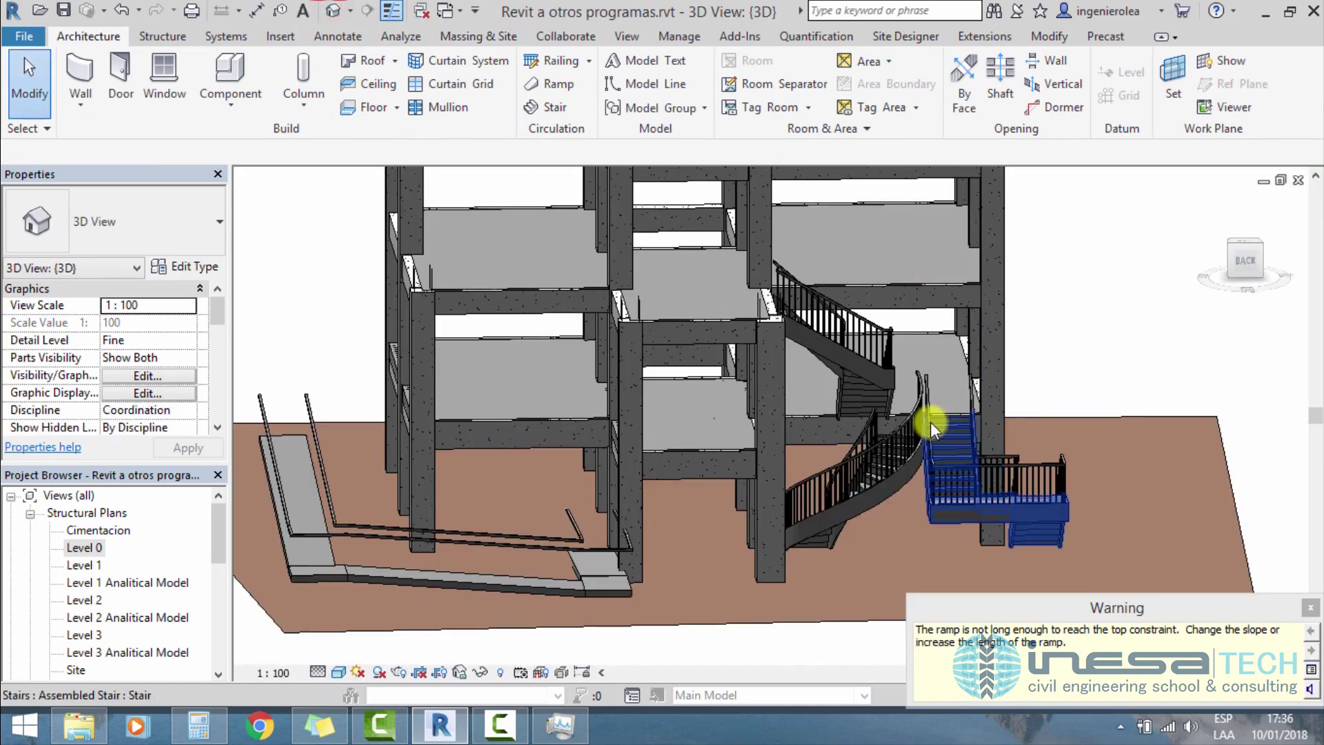
Step: Orbit the model, snap to the ViewCube's RIGHT face, and zoom in on the ramp
mouse_move(930, 421)
middle_down()
mouse_move(721, 469)
mouse_move(796, 459)
middle_up()
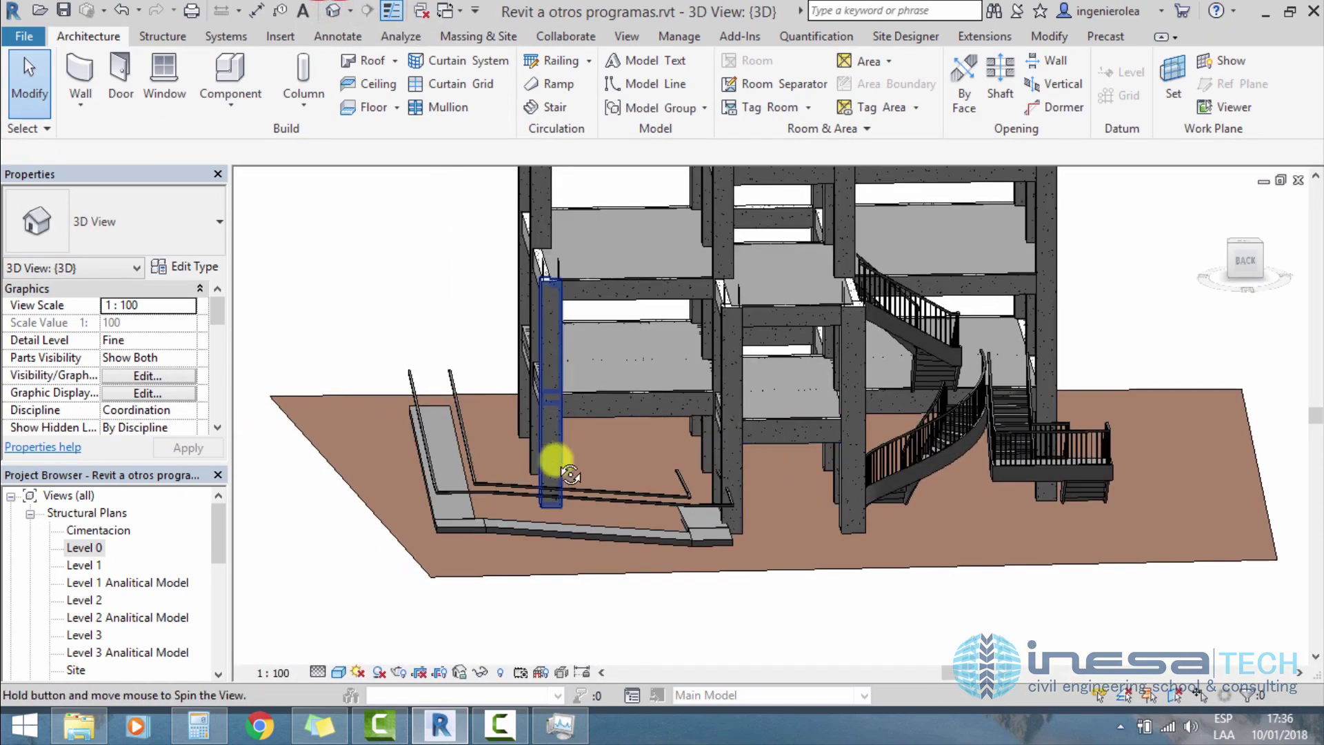
mouse_move(553, 458)
shift+middle_down()
mouse_move(715, 405)
mouse_move(808, 401)
mouse_move(880, 413)
mouse_move(875, 432)
mouse_move(922, 464)
mouse_move(873, 502)
shift+middle_up()
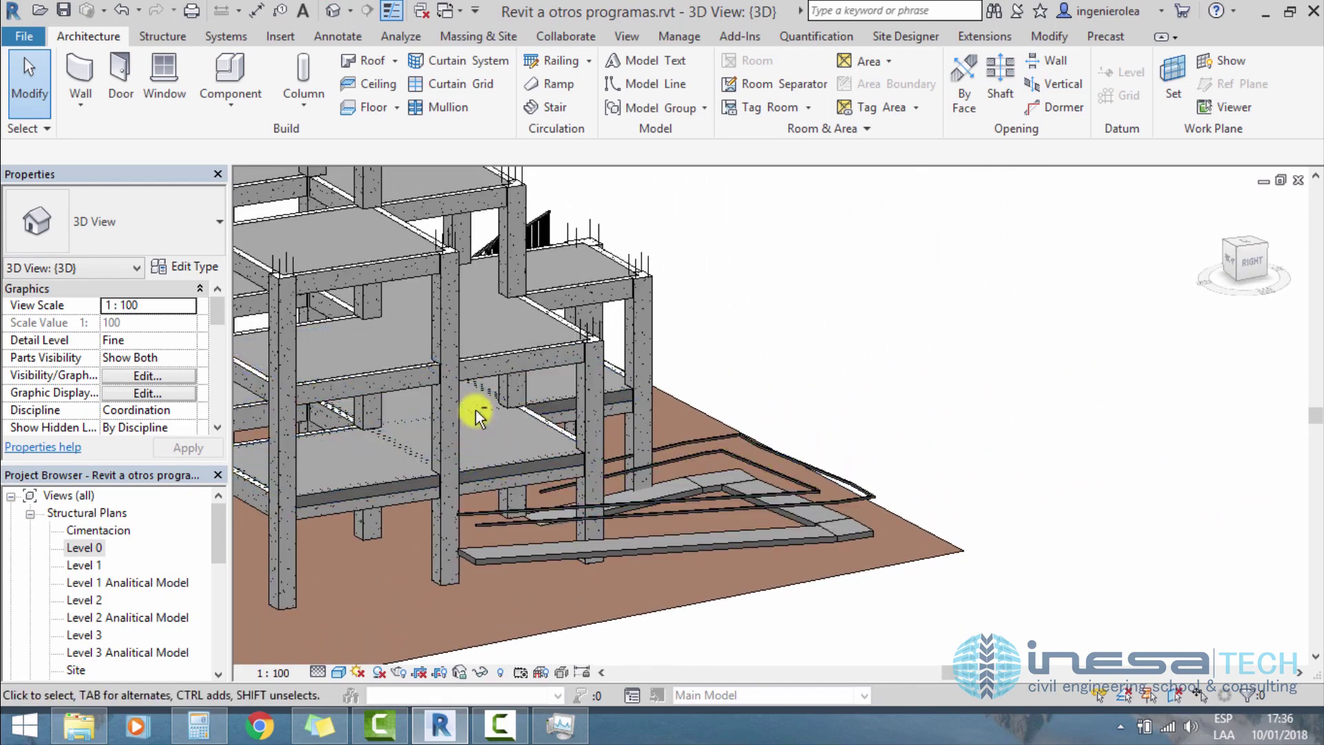
mouse_move(474, 408)
shift+middle_down()
mouse_move(466, 375)
mouse_move(459, 394)
mouse_move(295, 437)
mouse_move(393, 473)
mouse_move(377, 526)
mouse_move(355, 437)
mouse_move(338, 566)
mouse_move(349, 538)
mouse_move(658, 533)
mouse_move(684, 546)
mouse_move(686, 526)
mouse_move(666, 514)
shift+middle_up()
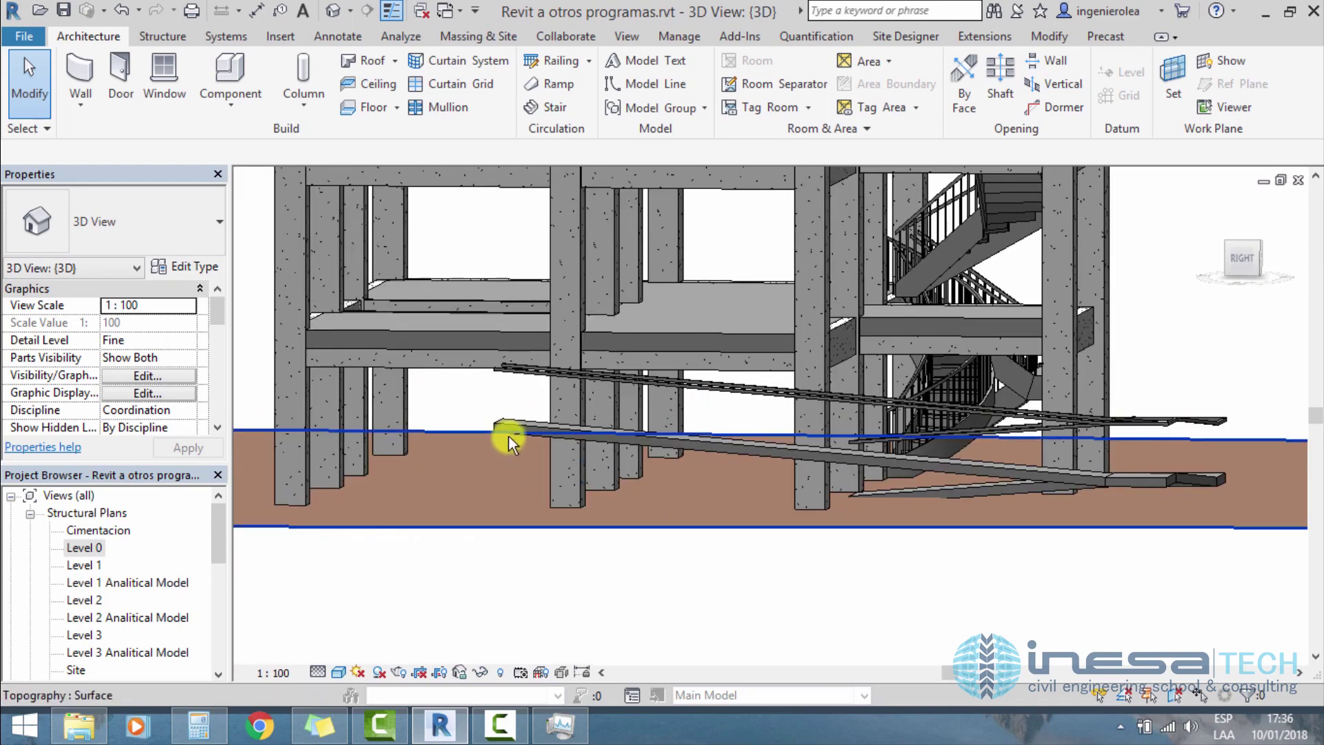
mouse_move(508, 436)
shift+middle_down()
mouse_move(532, 438)
mouse_move(553, 405)
mouse_move(541, 414)
shift+middle_up()
click(1248, 256)
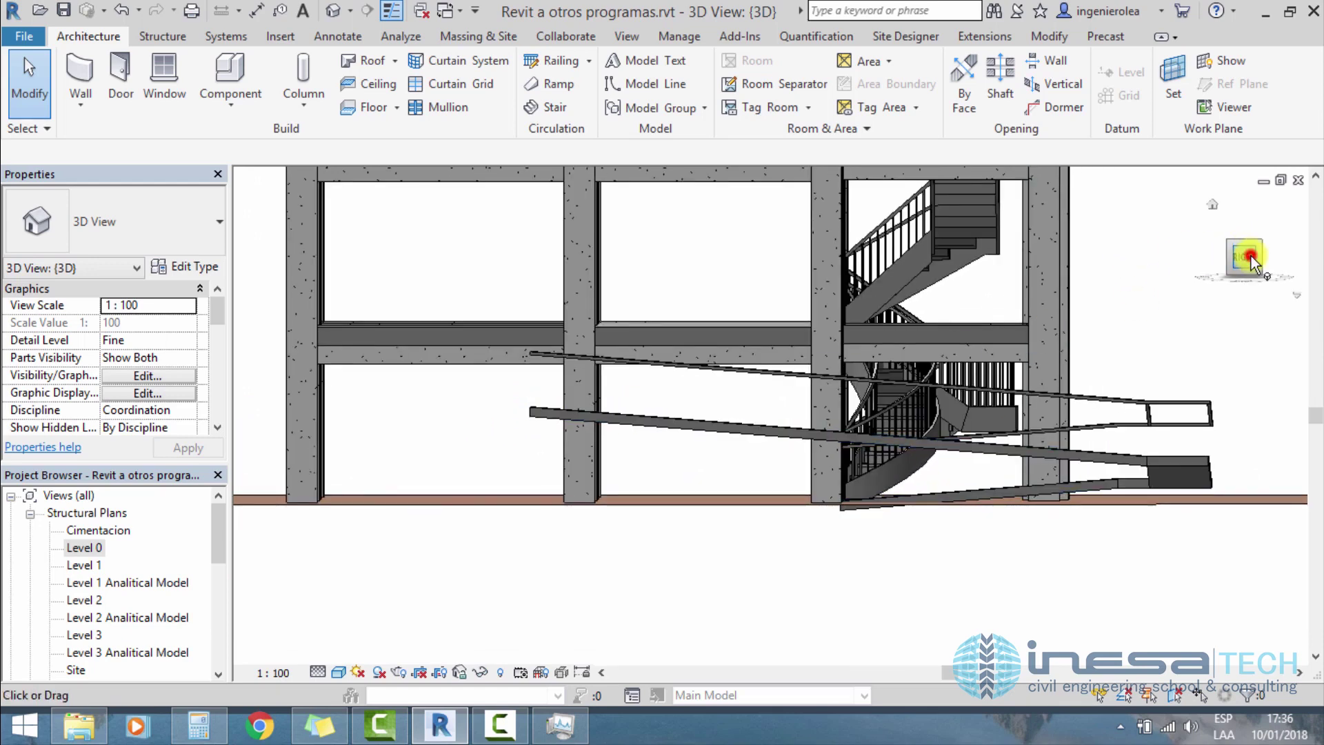
scroll(1014, 402, up, 3)
scroll(933, 496, up, 3)
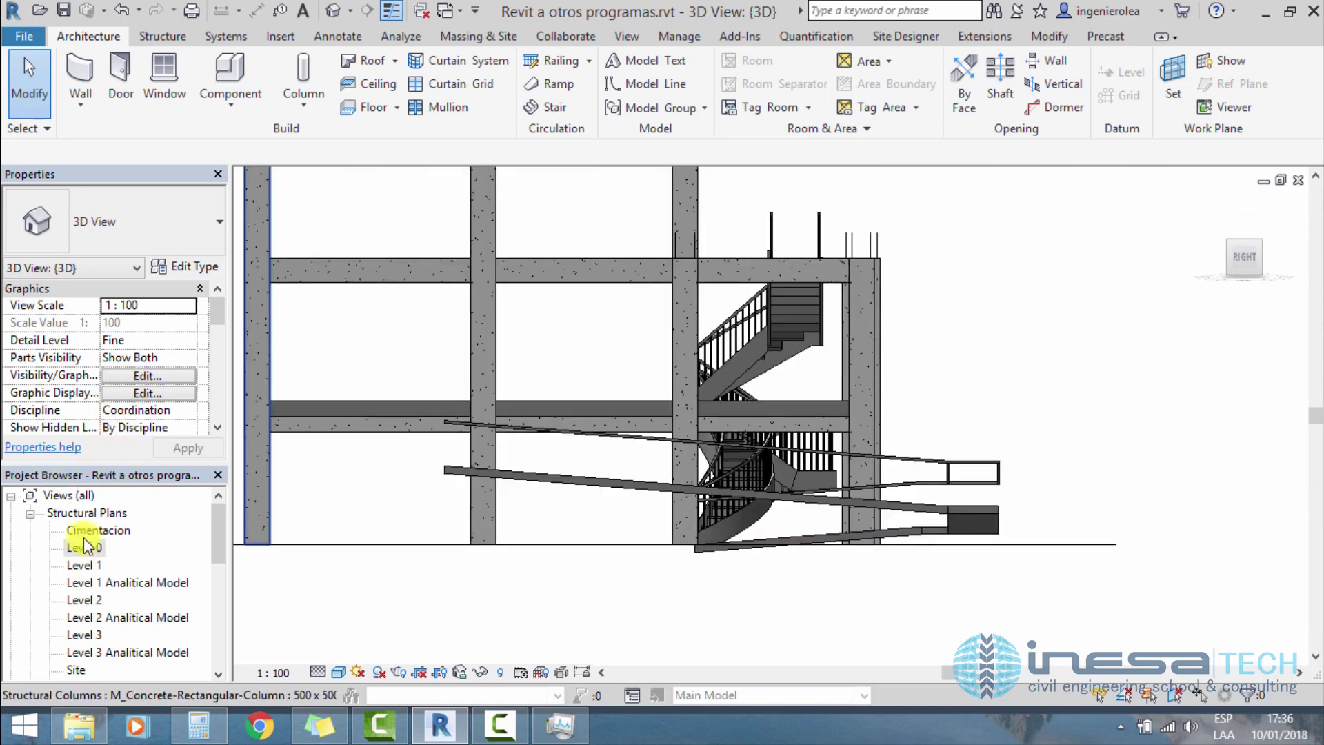
click(146, 375)
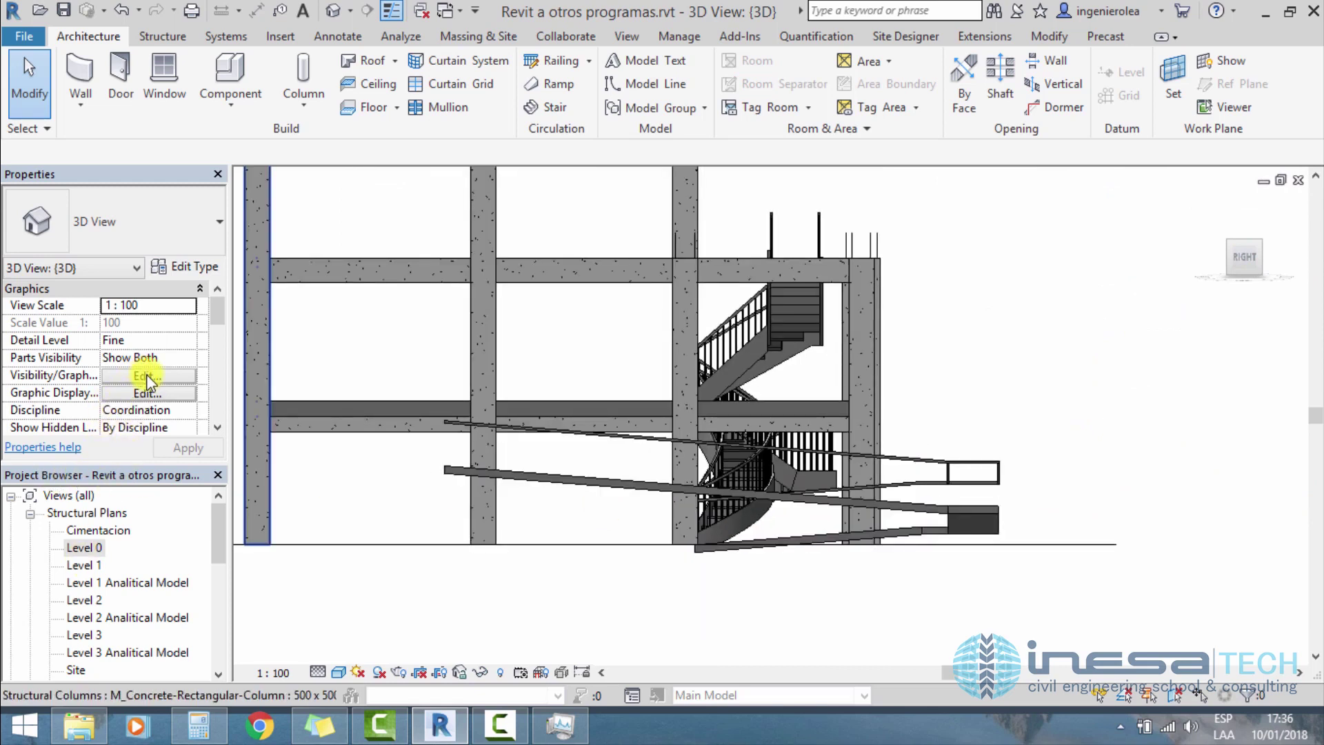
Step: Open the Level 0 structural plan and delete the new ramp by grids C and D
double_click(91, 551)
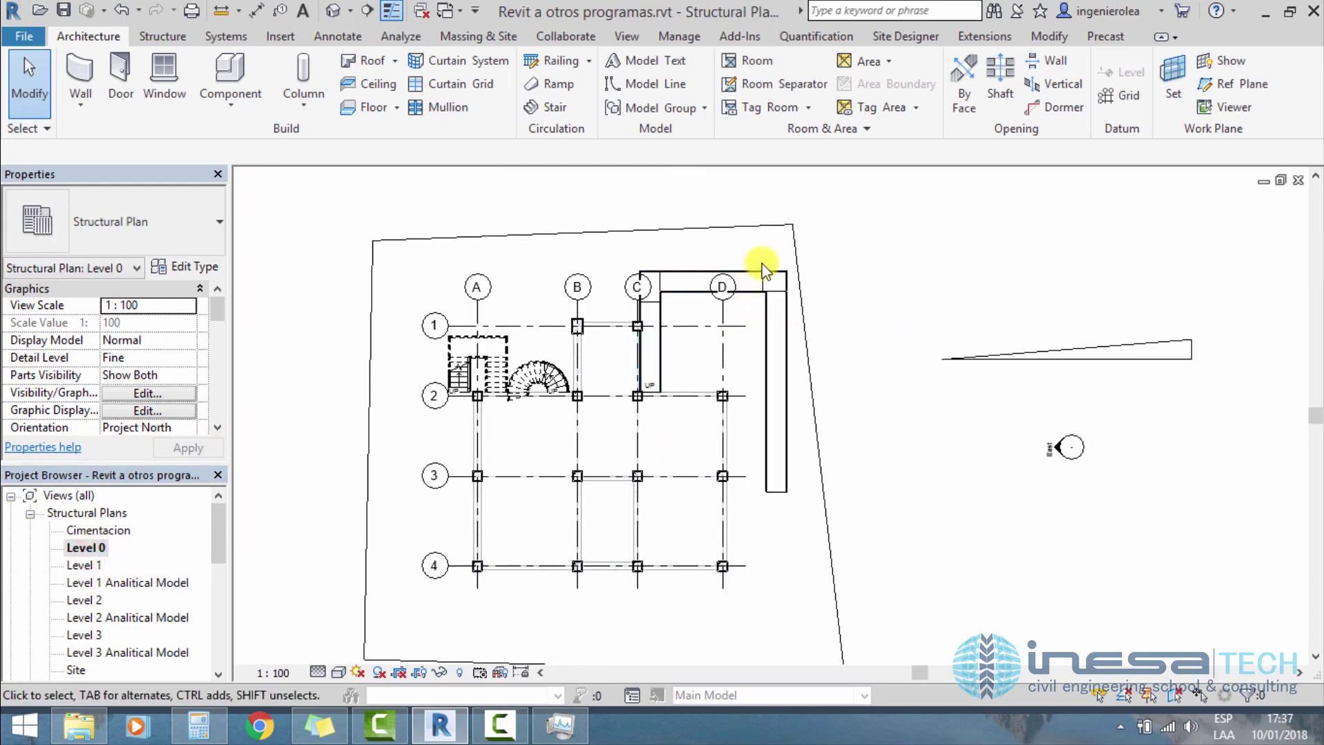
scroll(763, 269, up, 4)
click(767, 307)
key(Delete)
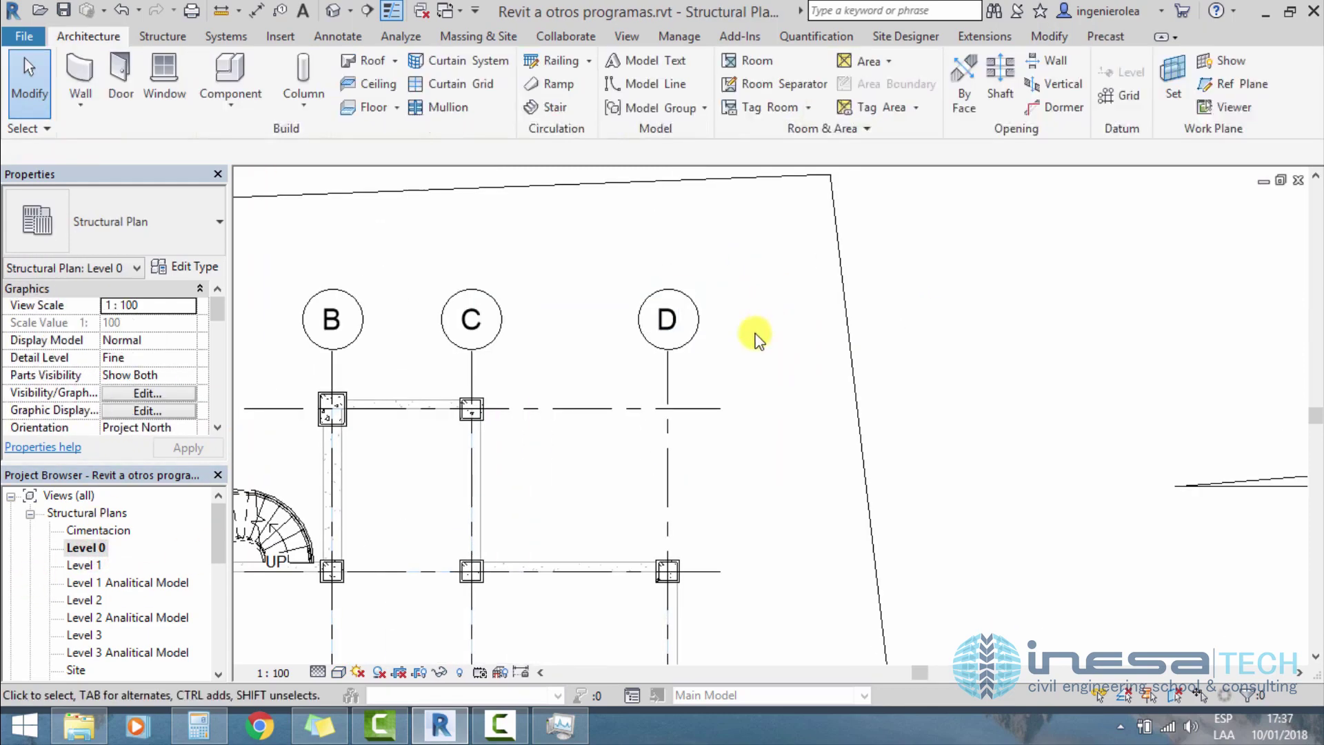
middle_drag(695, 398, 791, 383)
scroll(742, 440, up, 3)
middle_drag(742, 440, 757, 435)
scroll(733, 489, down, 3)
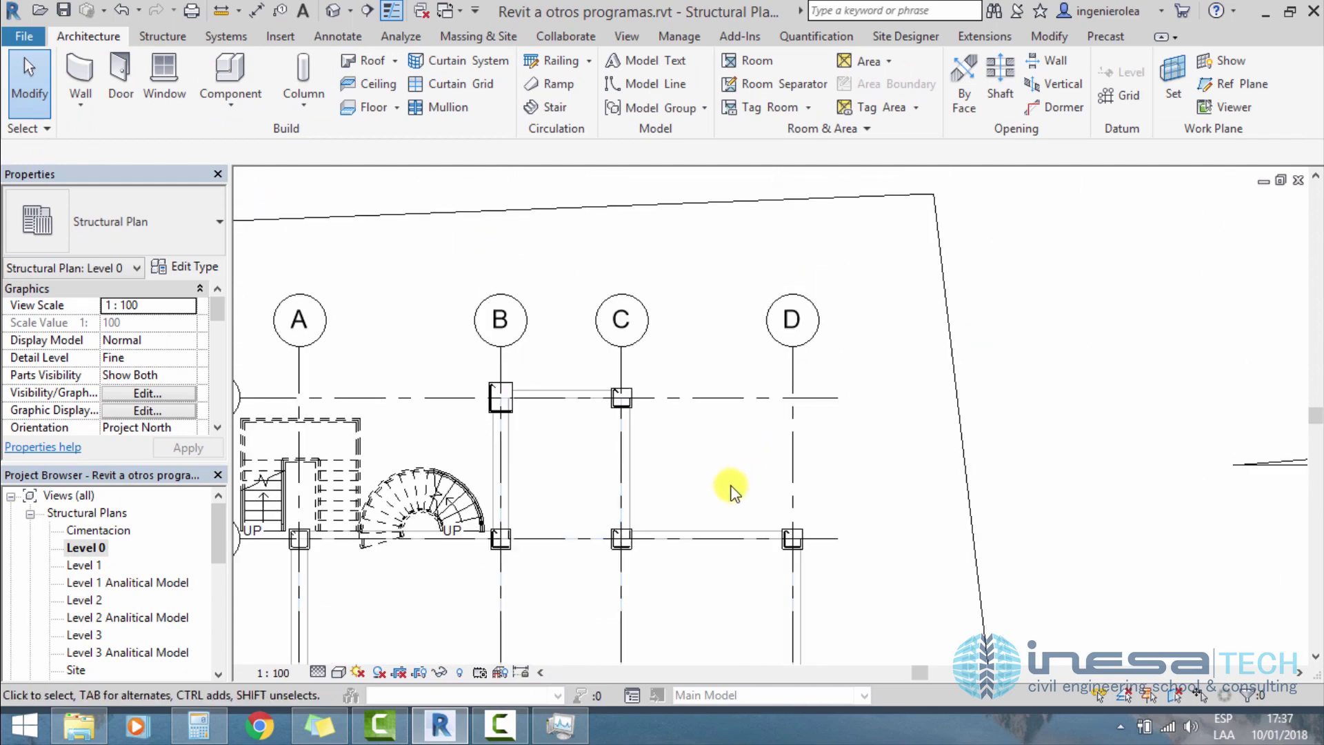
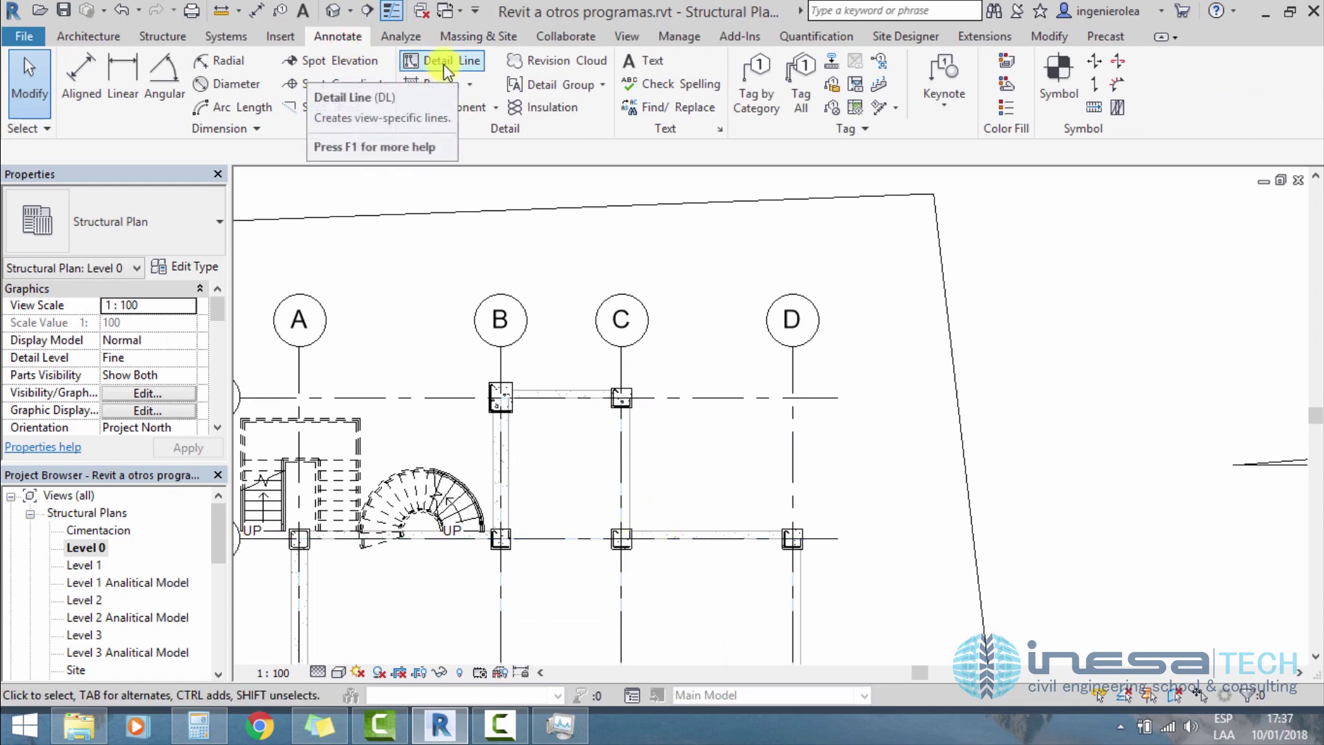
Step: Draw a vertical guide line and a 1.9 horizontal guide line at grid C, then delete them
click(444, 66)
click(658, 531)
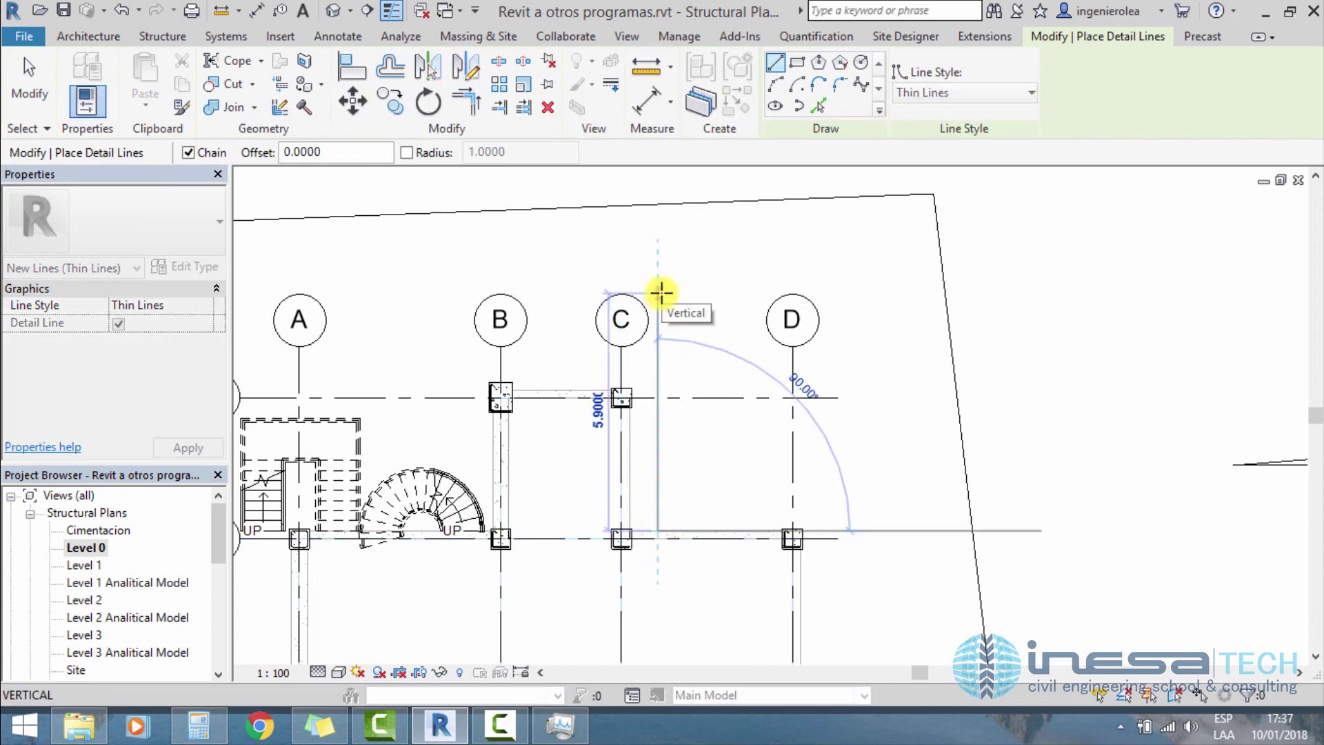
click(658, 289)
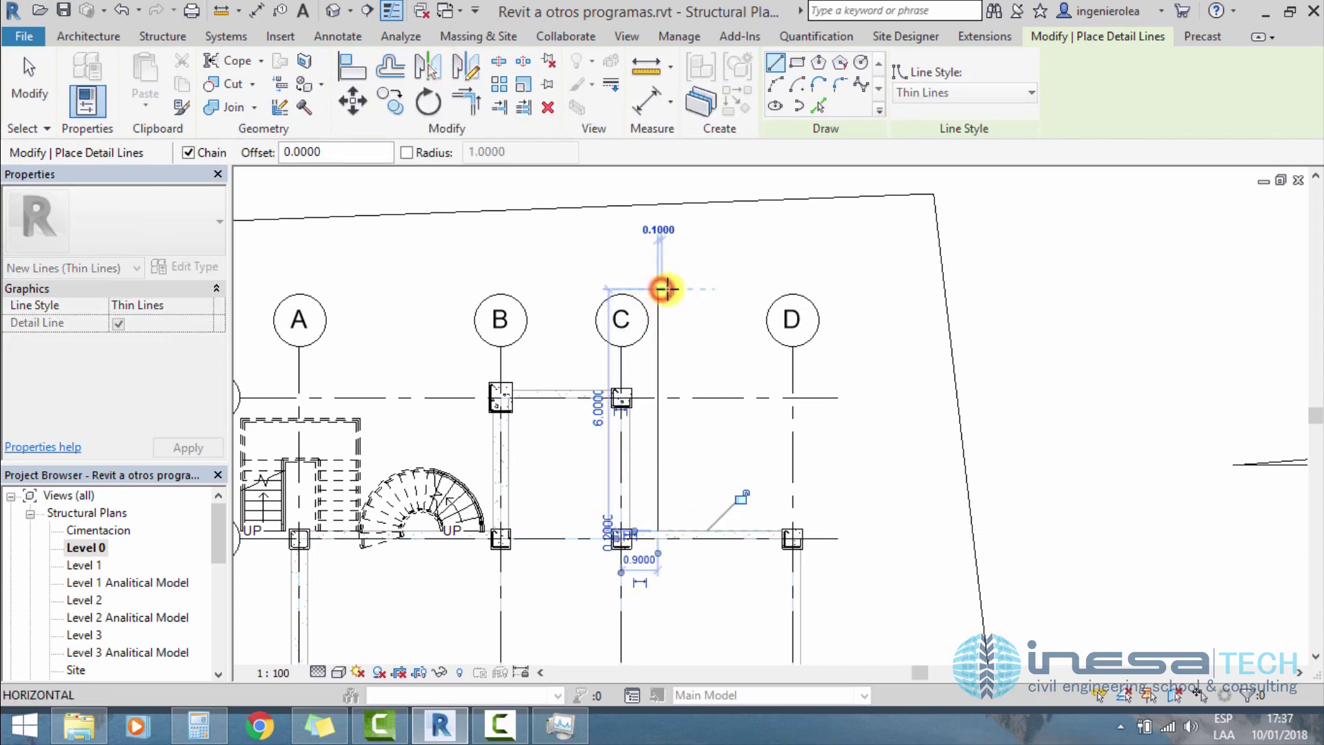
scroll(673, 263, up, 2)
key(Escape)
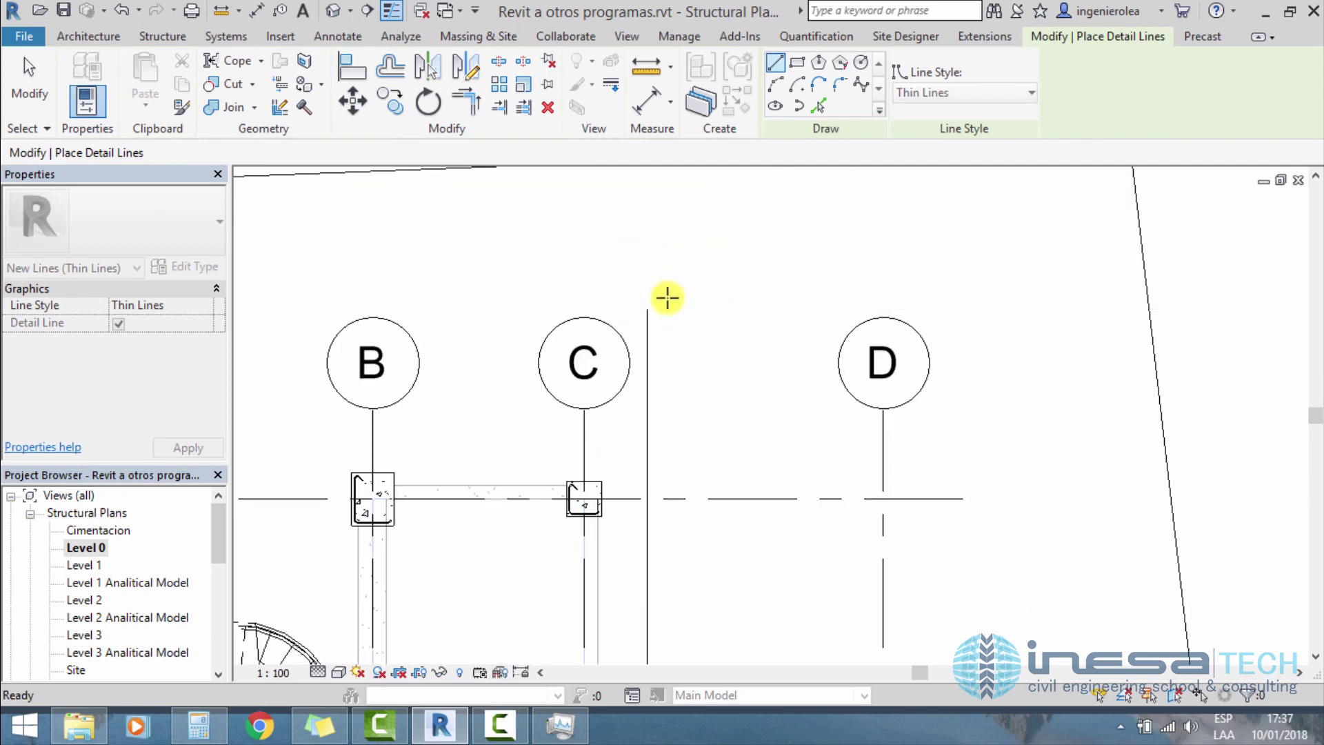
click(647, 310)
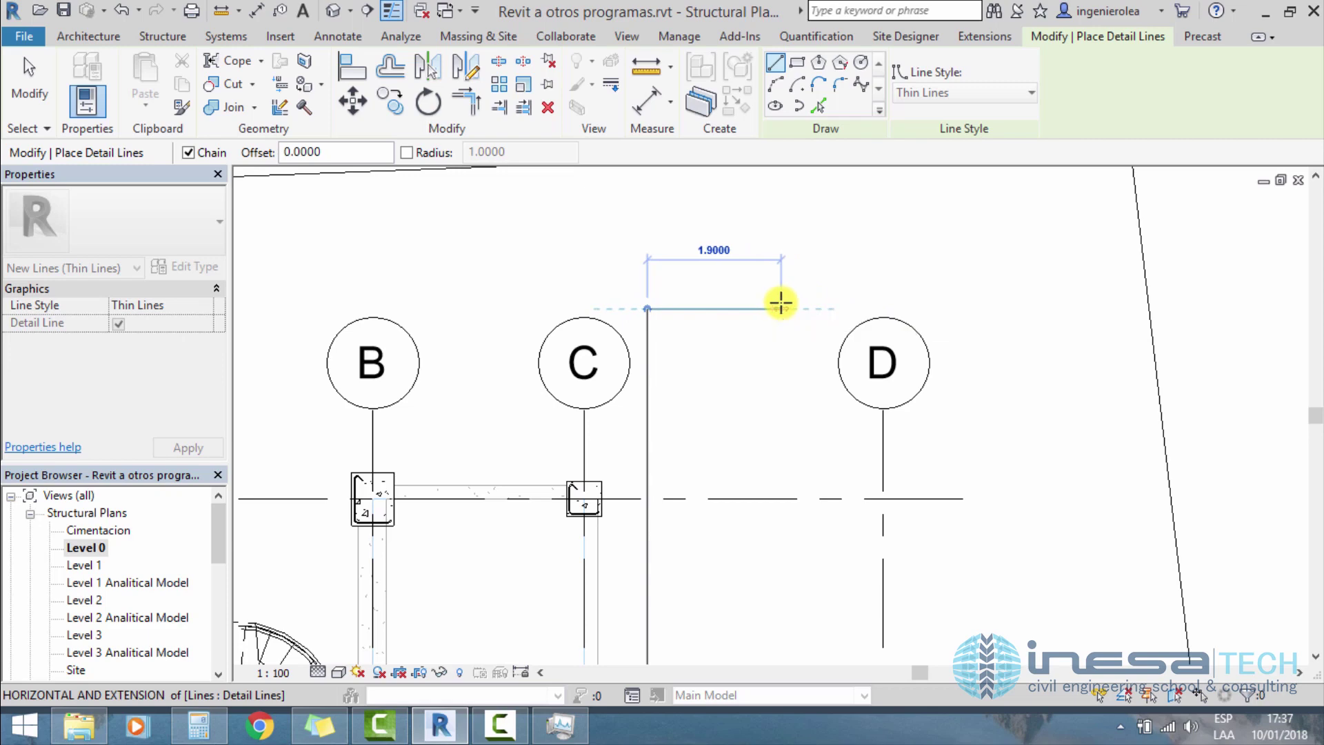
click(784, 303)
scroll(784, 303, down, 2)
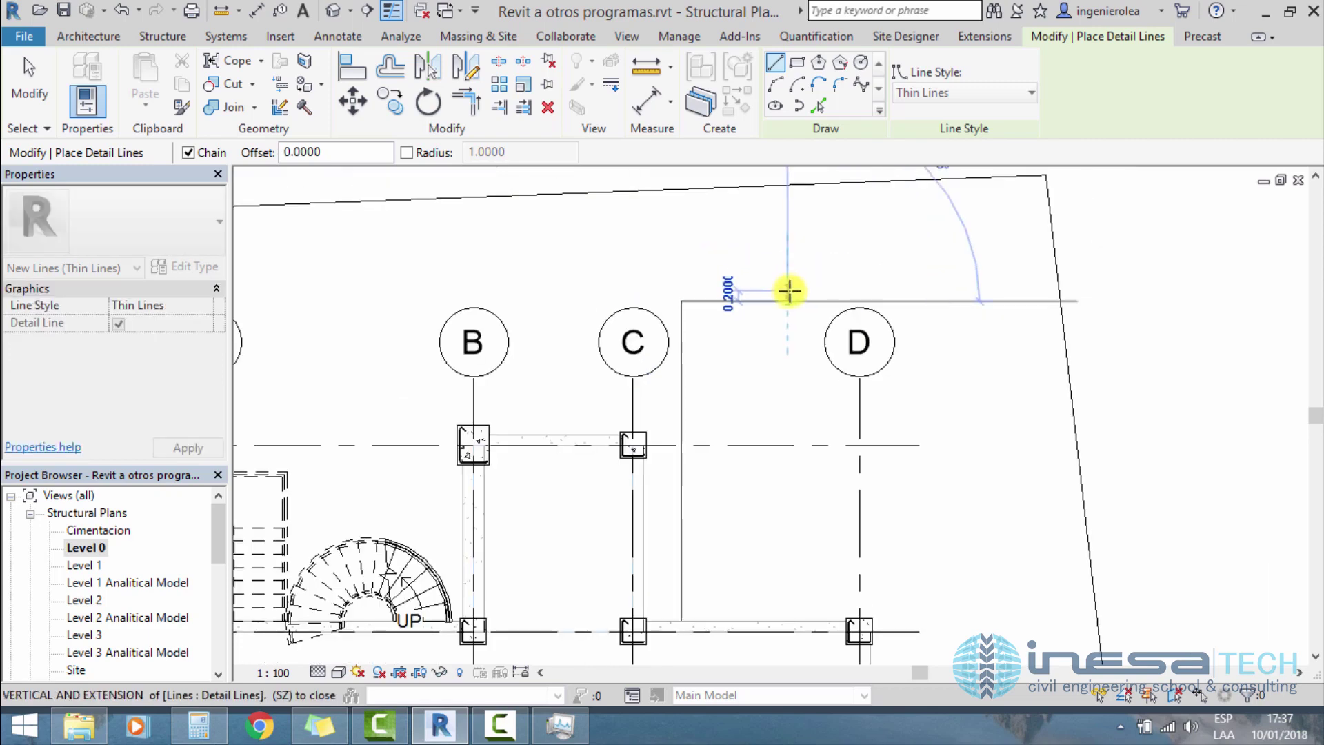
key(Escape)
key(Escape)
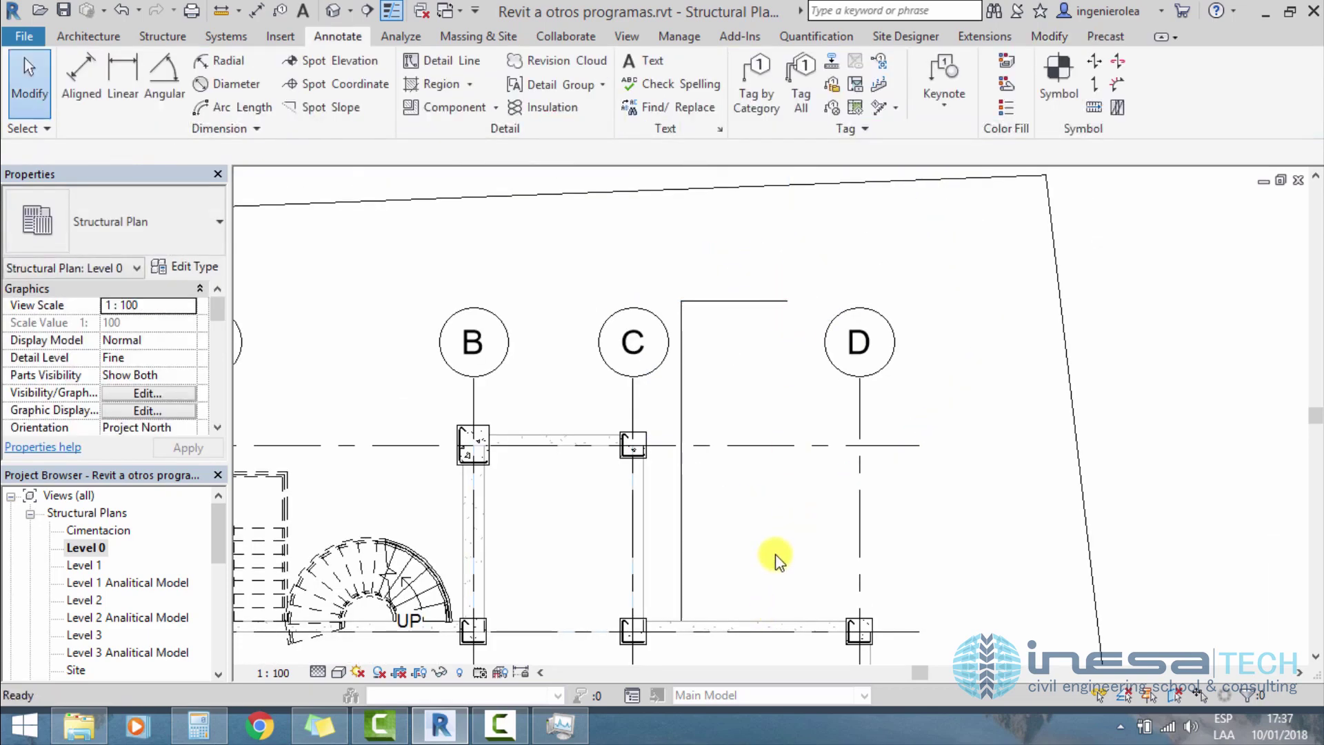
click(688, 302)
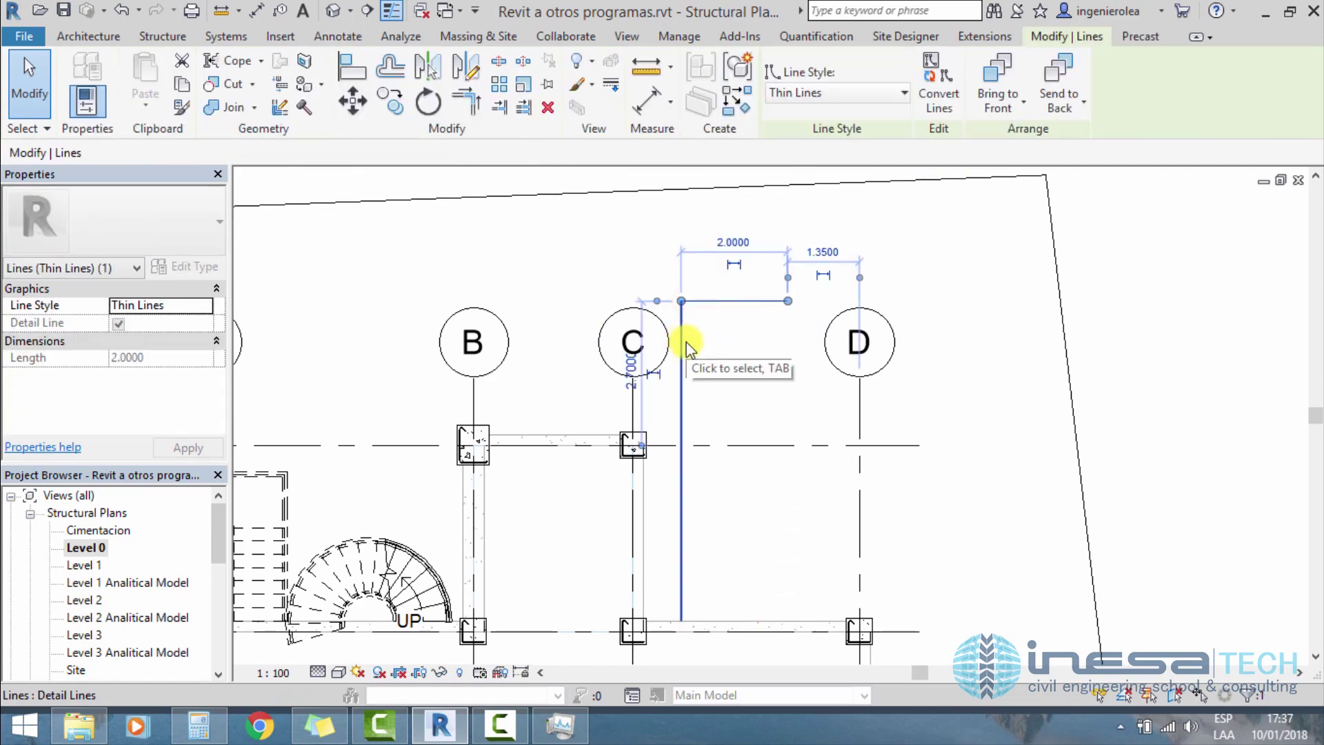
click(686, 345)
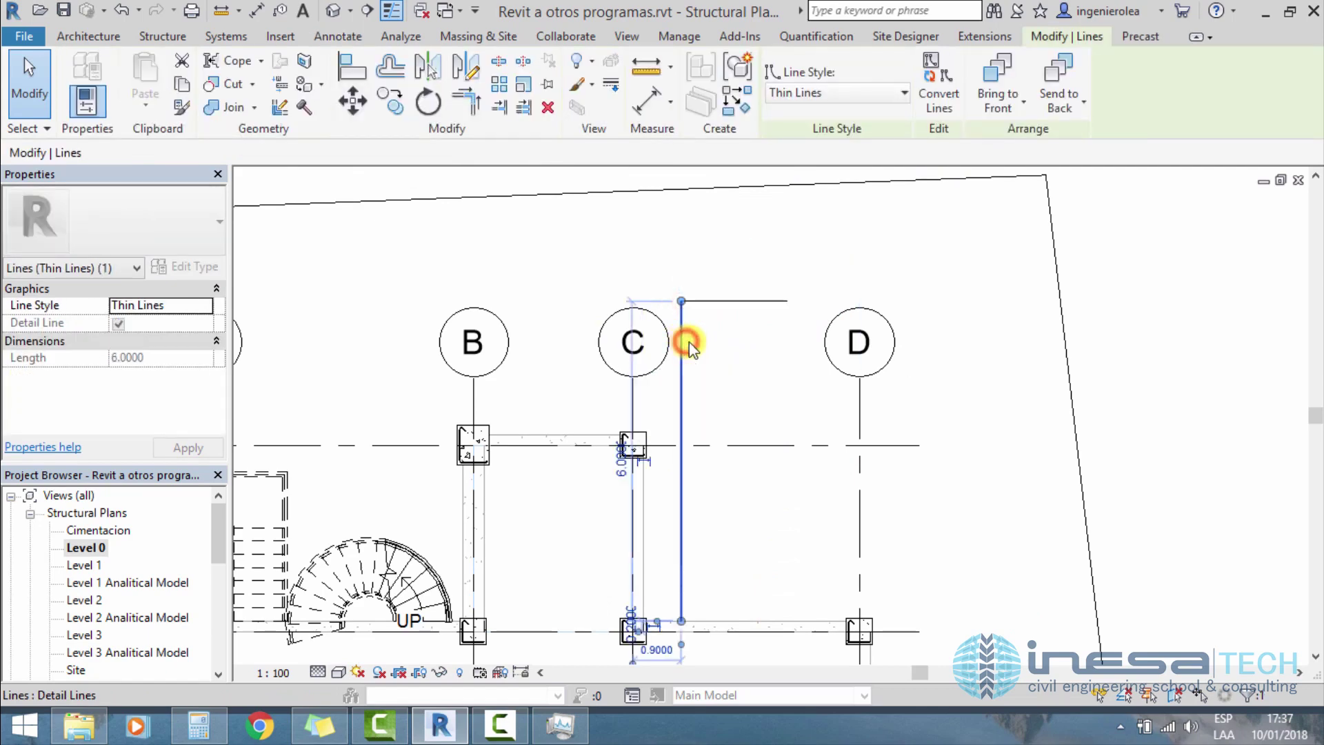
key(Delete)
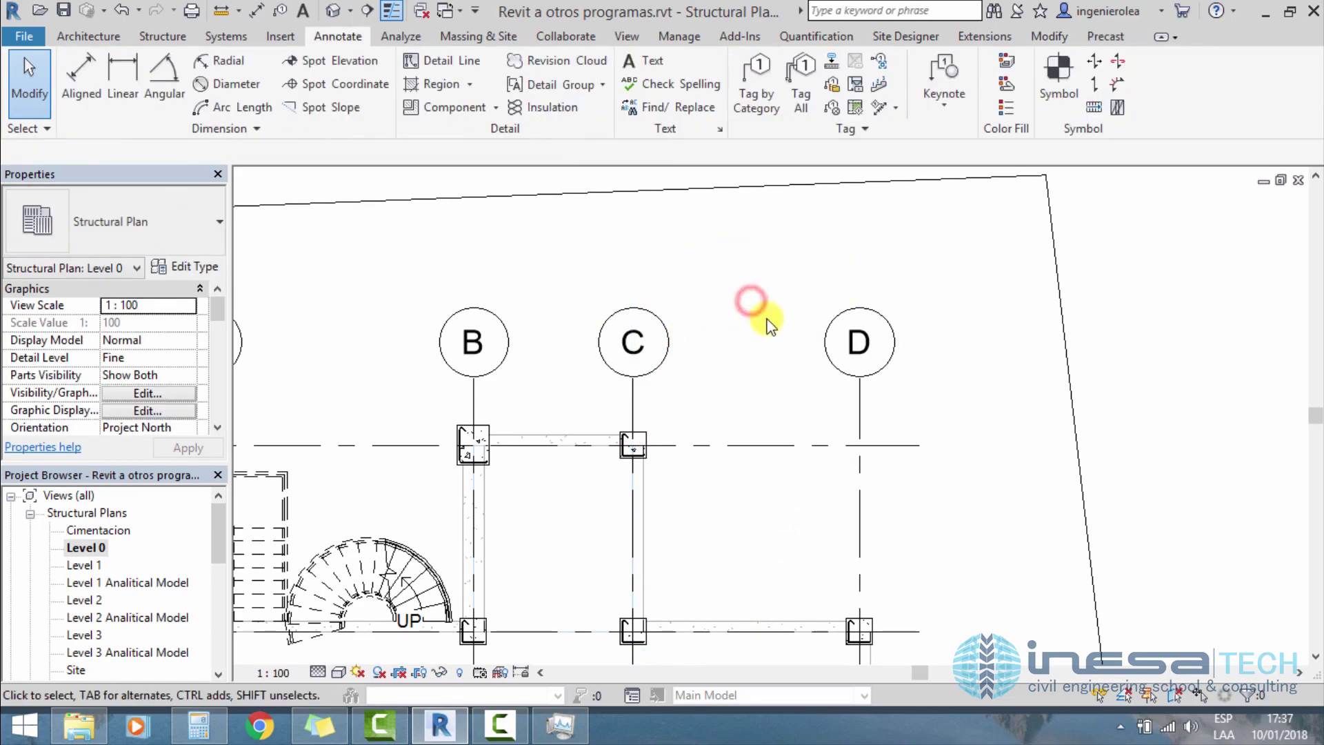
Step: Near the East marker, draw a 14-long horizontal detail line above the sloped sketch
middle_drag(754, 296, 523, 307)
scroll(523, 308, down, 2)
middle_drag(896, 367, 544, 356)
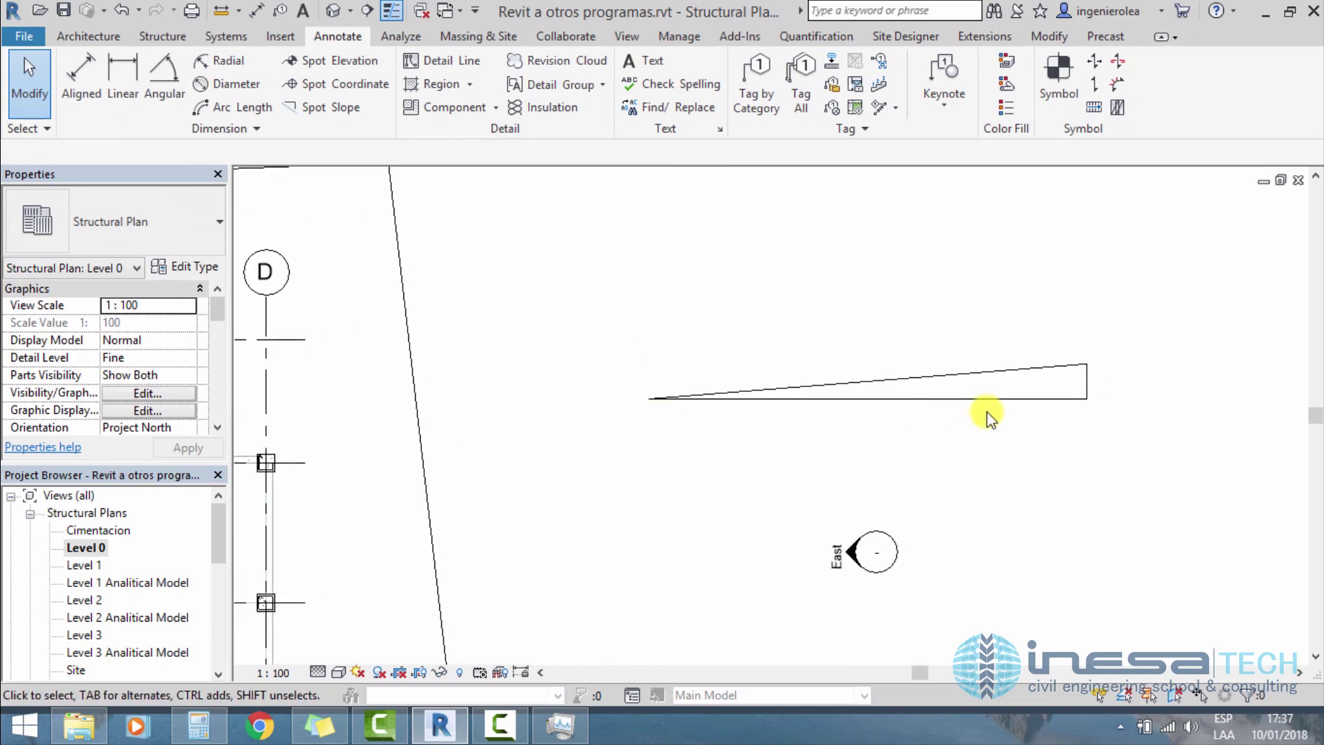
click(994, 400)
middle_drag(1033, 394, 814, 407)
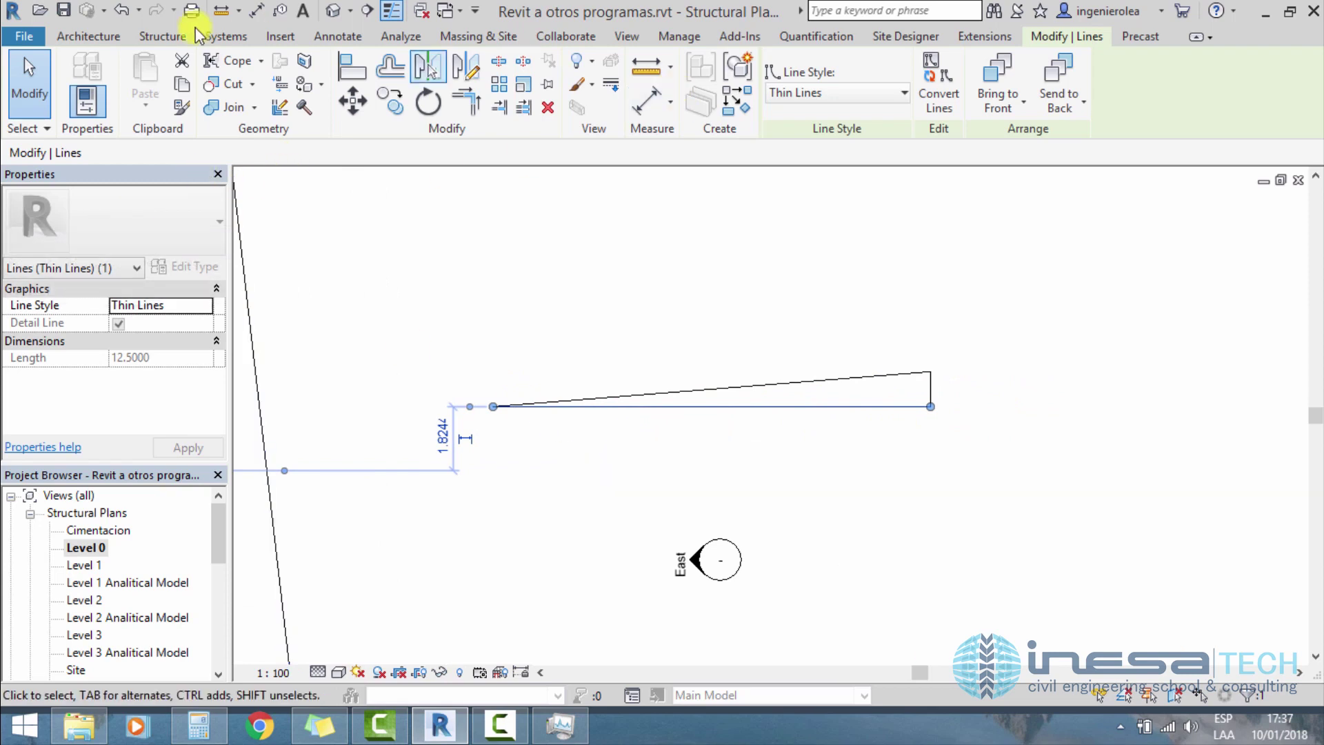
click(308, 36)
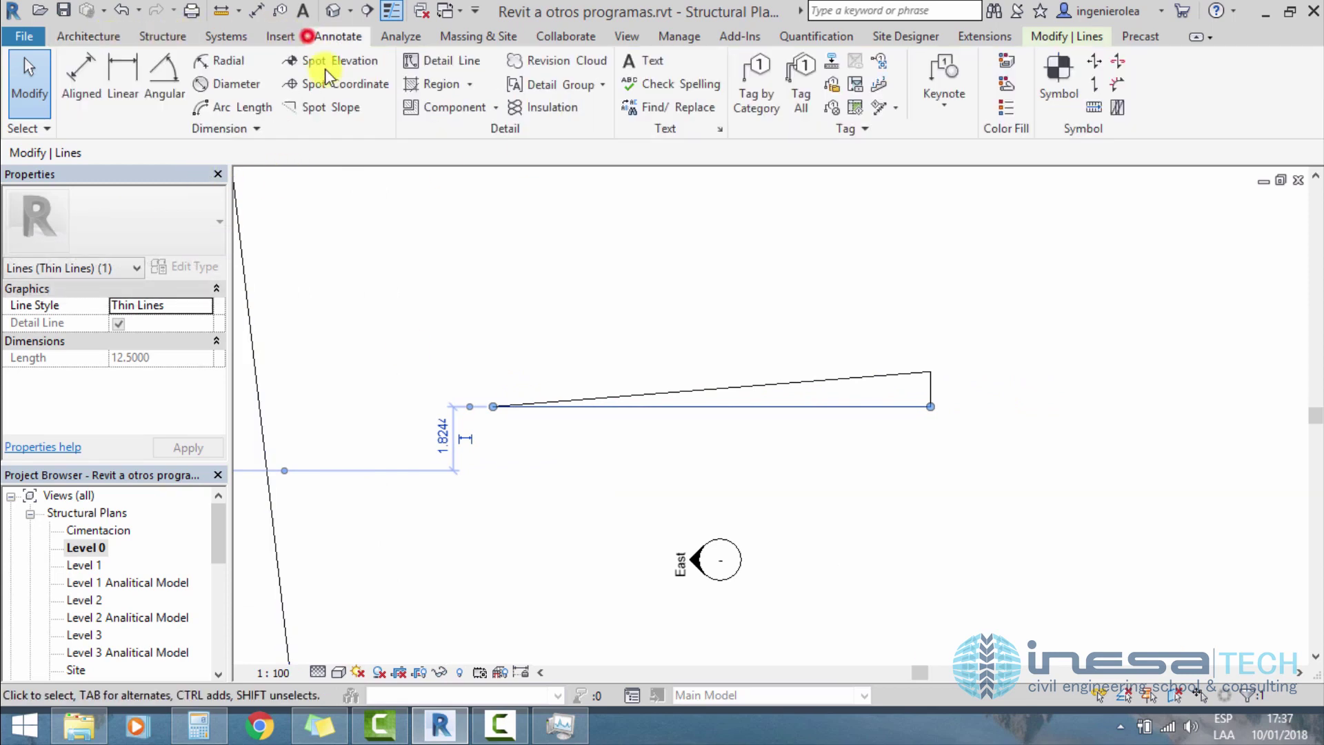
click(446, 64)
click(498, 250)
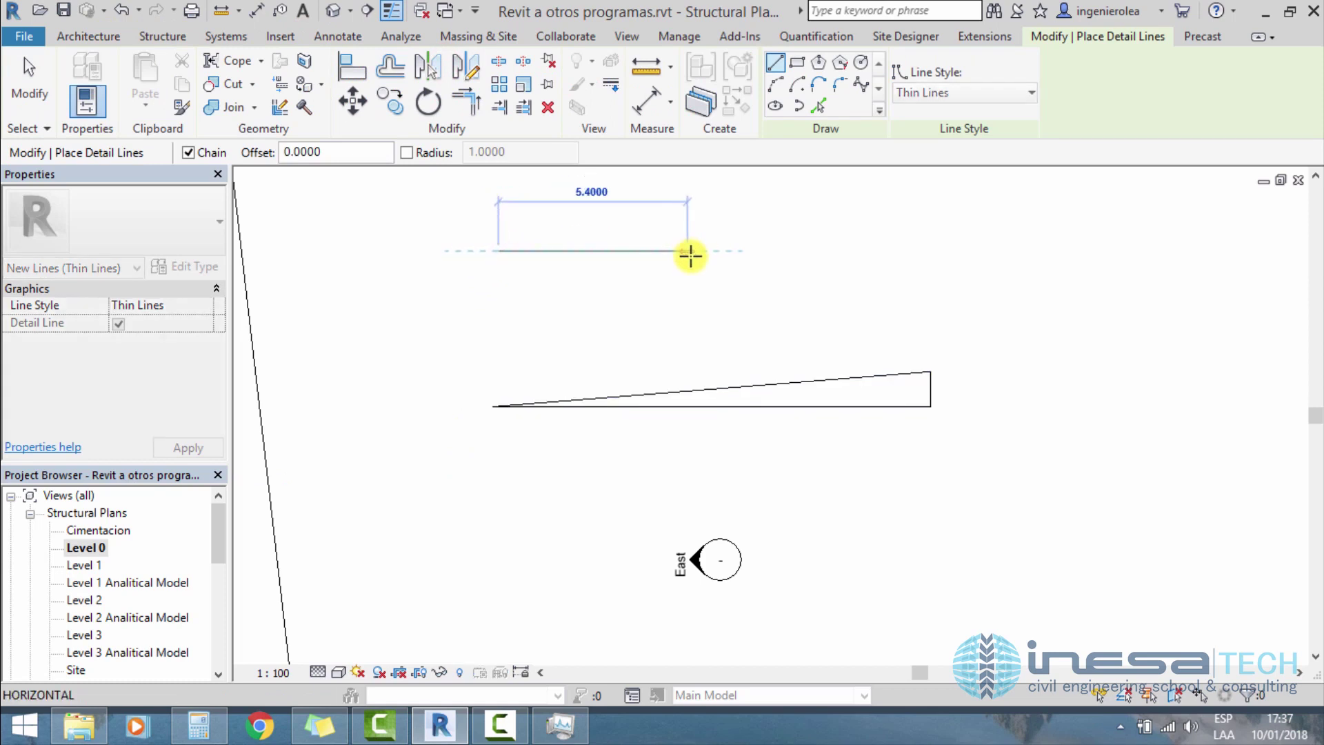
text(14)
key(Return)
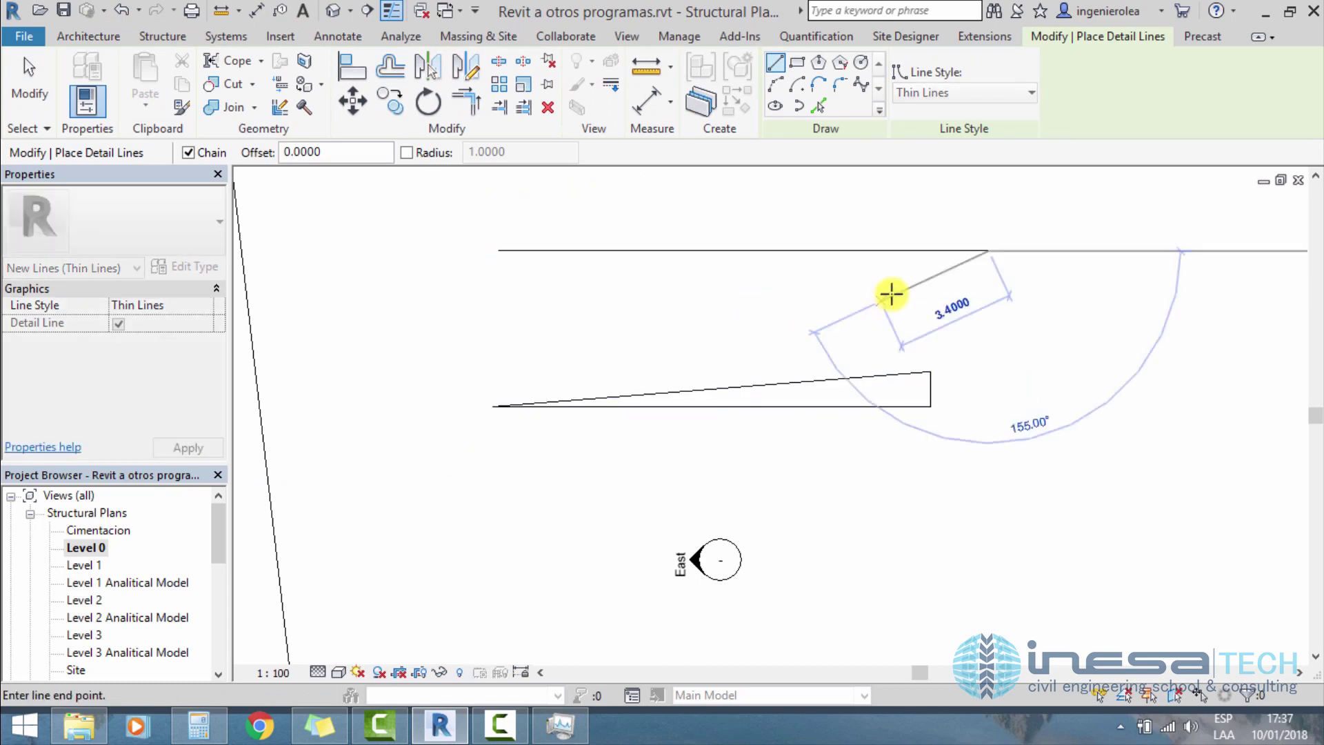
scroll(986, 300, down, 2)
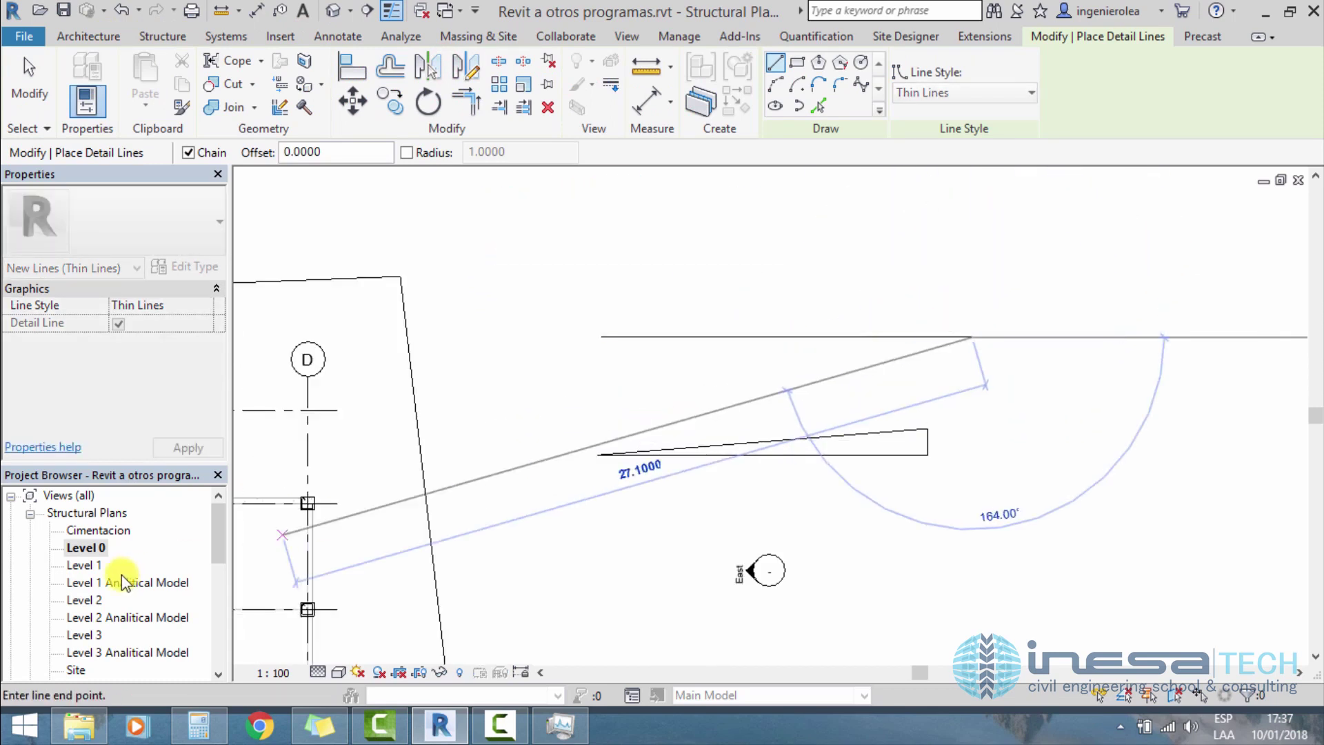
drag(219, 535, 219, 600)
Step: Open the East elevation, then return to the Level 0 structural plan
double_click(75, 600)
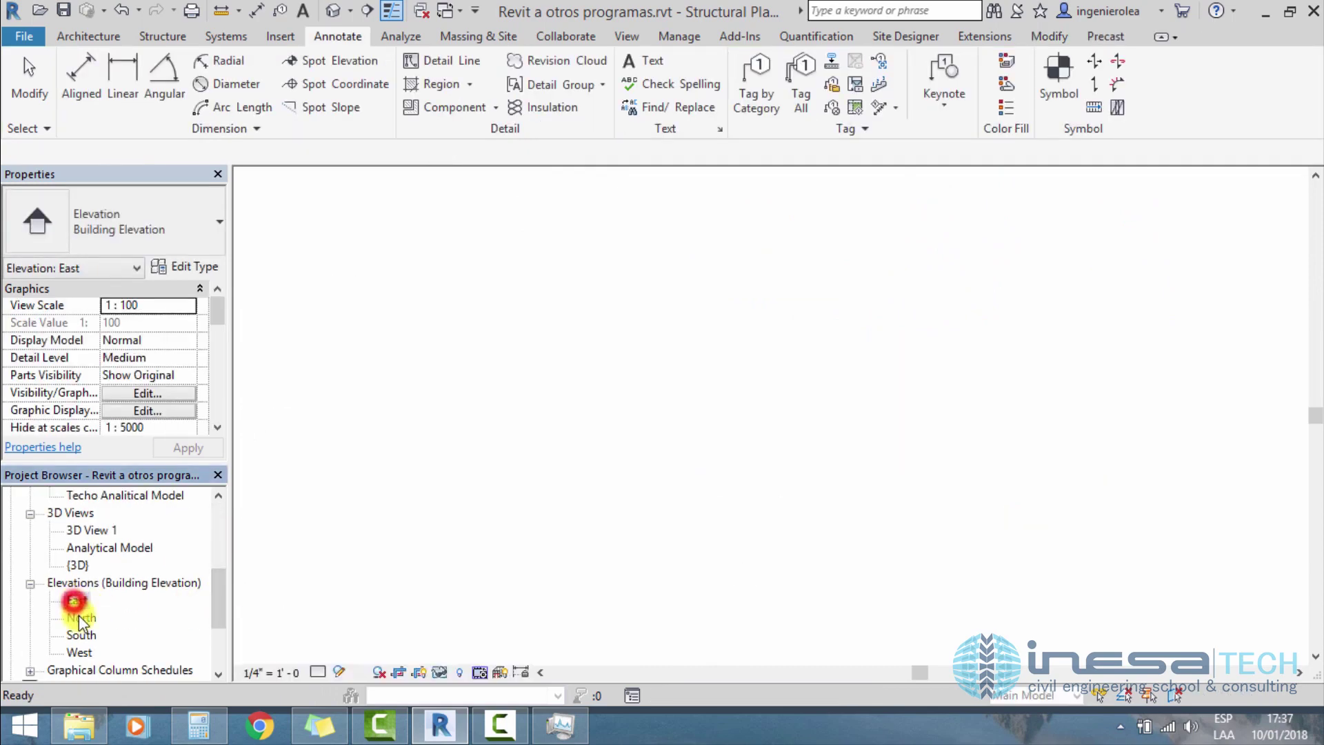
scroll(897, 541, up, 3)
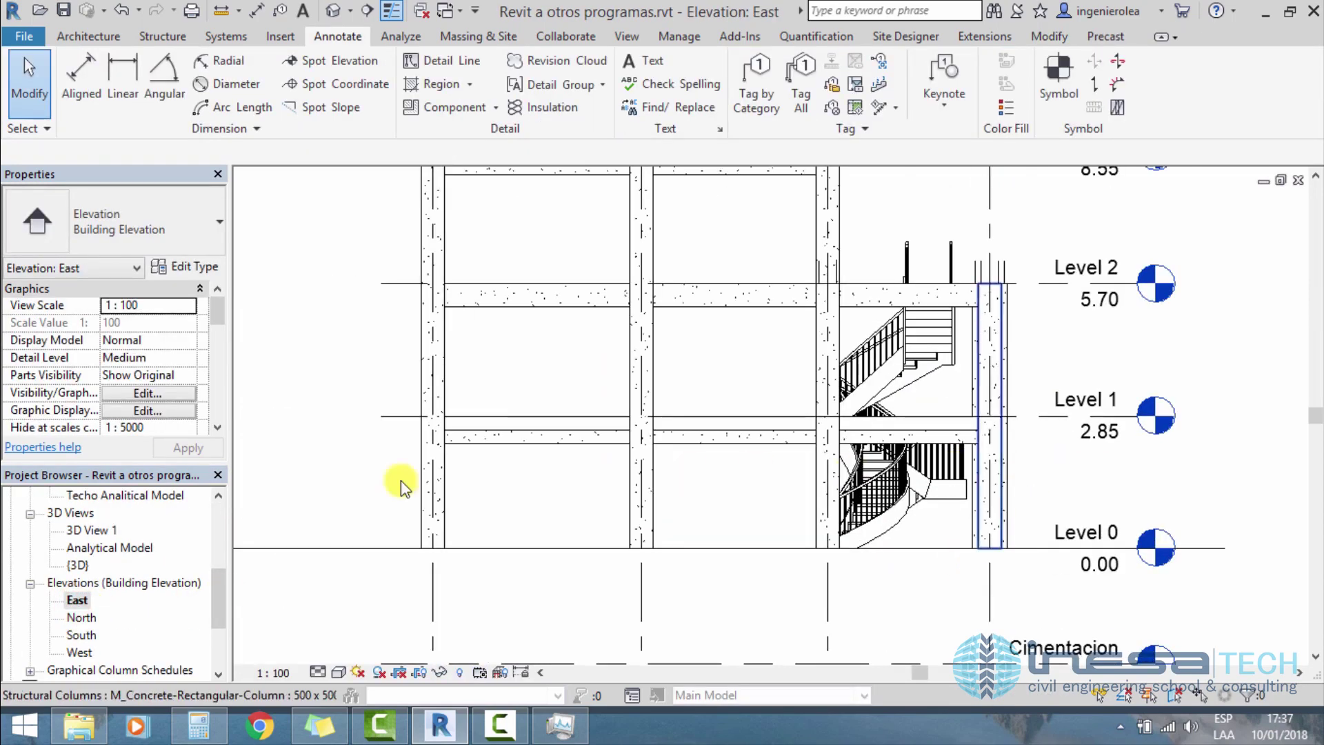
click(219, 520)
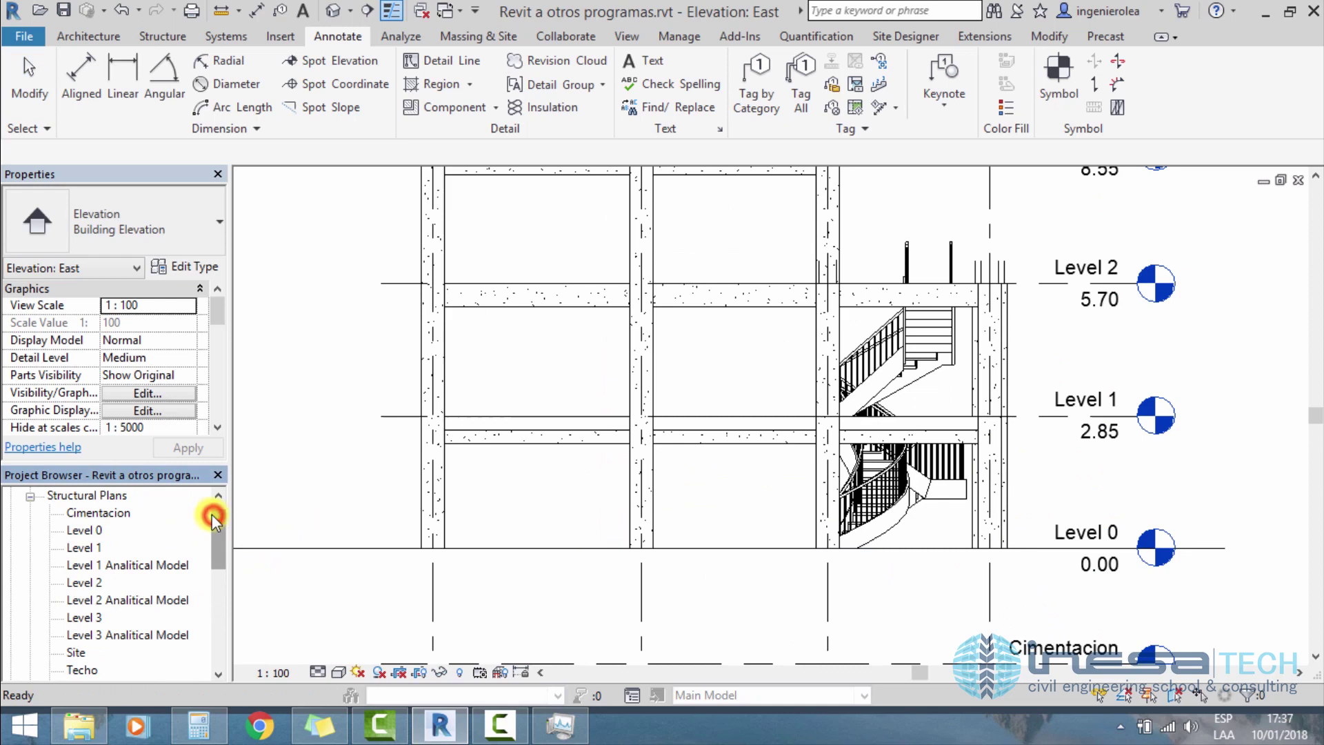
double_click(84, 531)
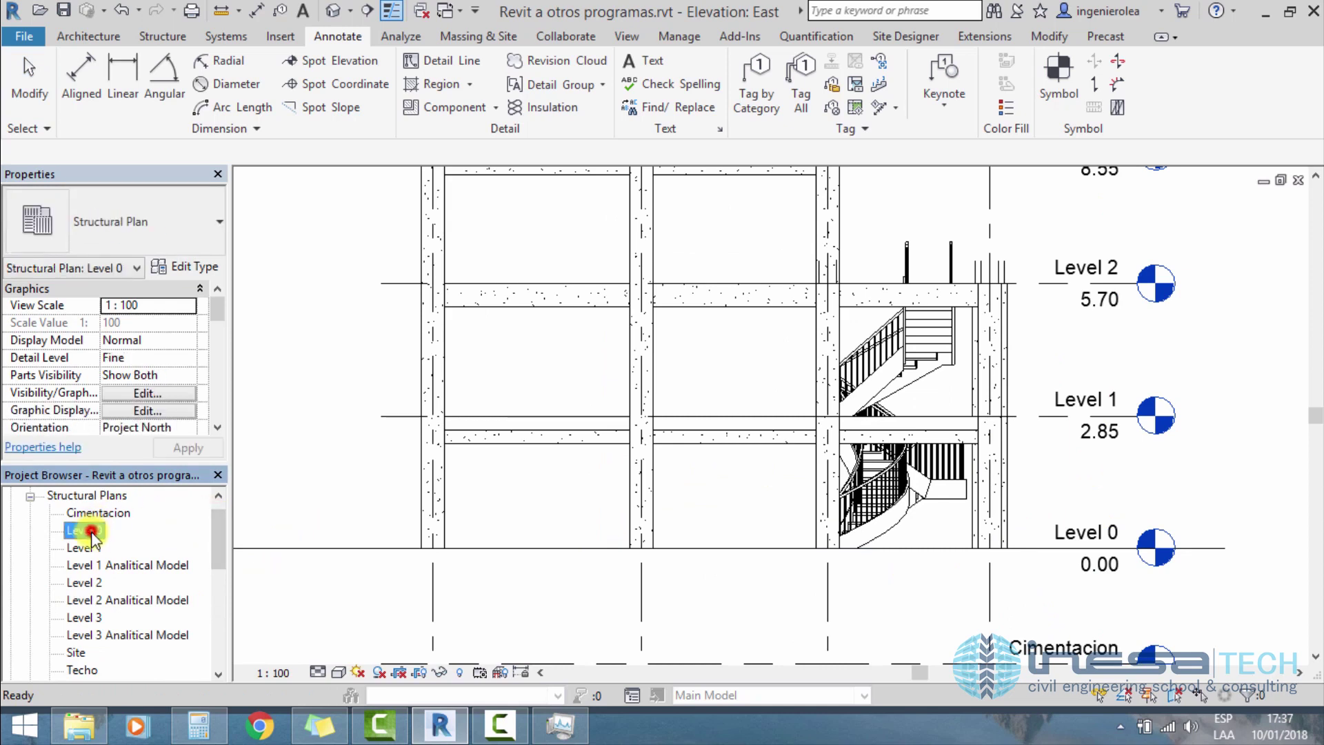
Step: Close the slope triangle with detail lines, including 2.85 and 1 m vertical segments
click(445, 61)
click(973, 341)
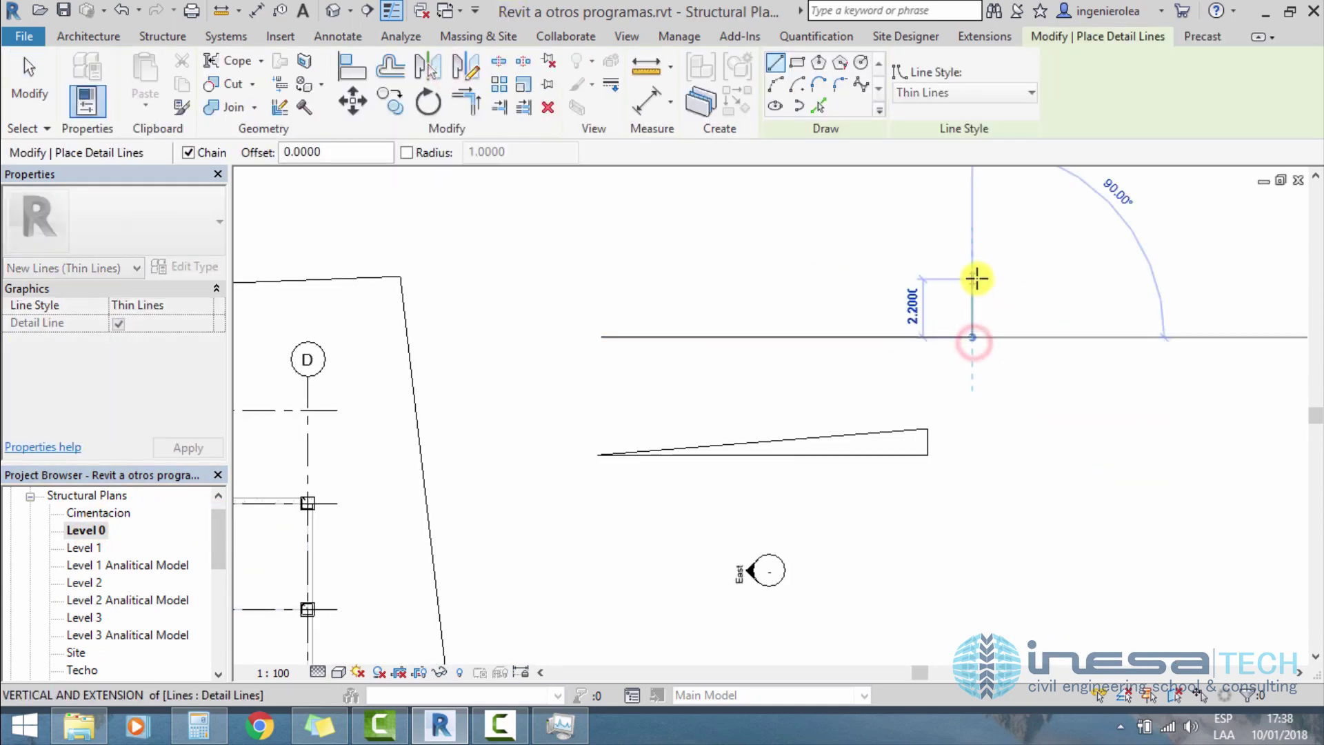
text(2.85)
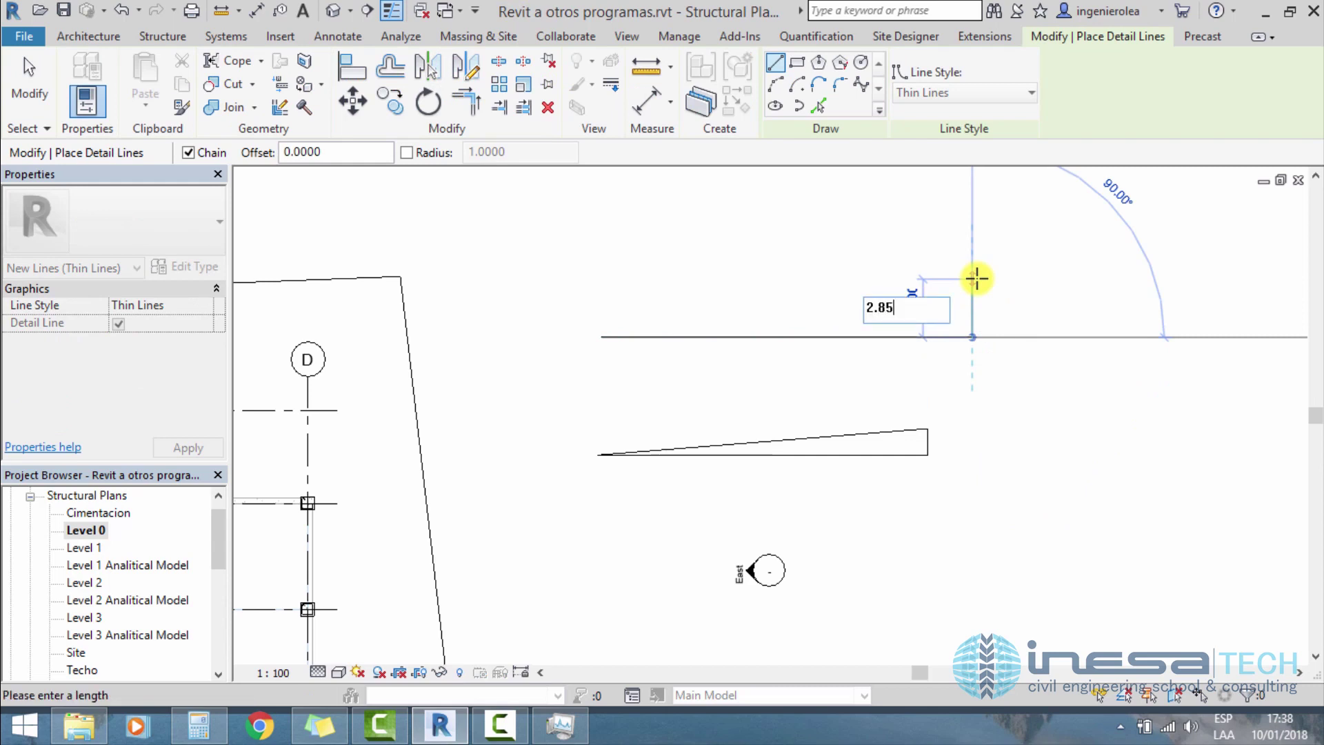
key(Return)
middle_drag(977, 284, 972, 362)
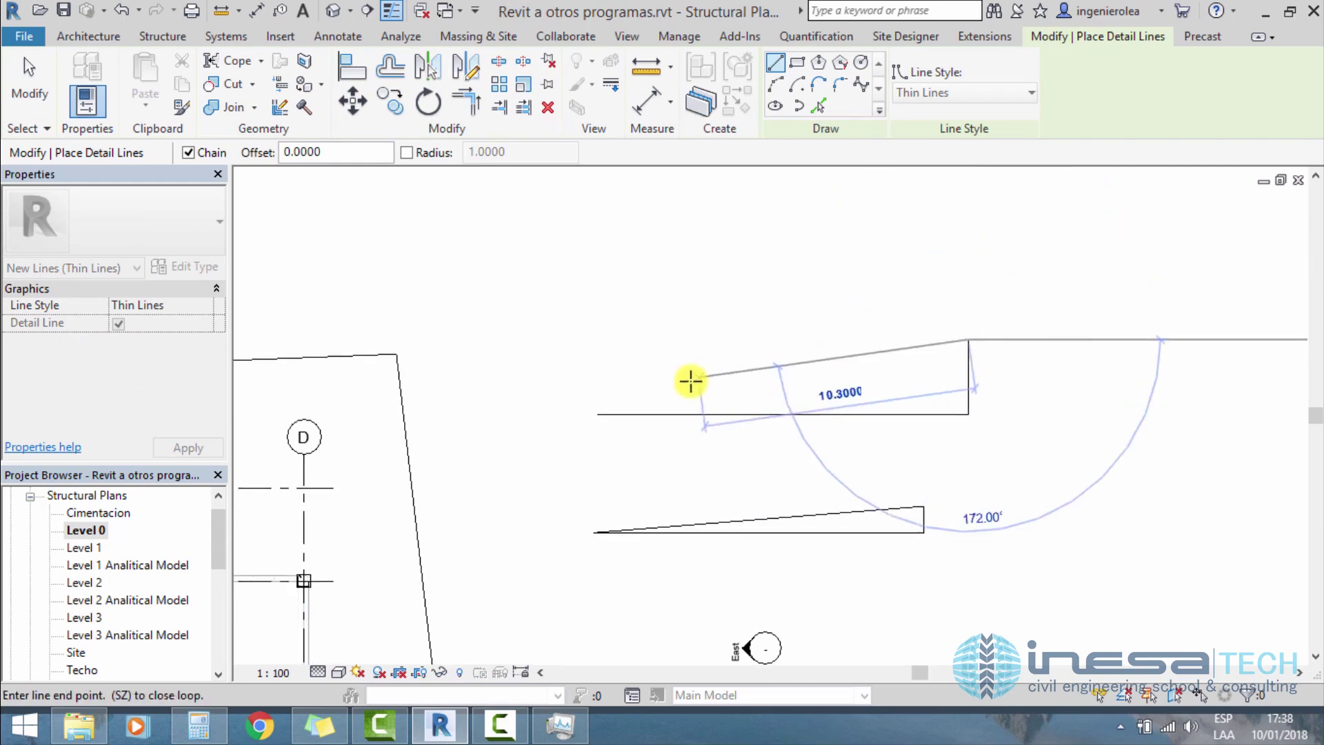
click(598, 415)
scroll(1016, 413, up, 3)
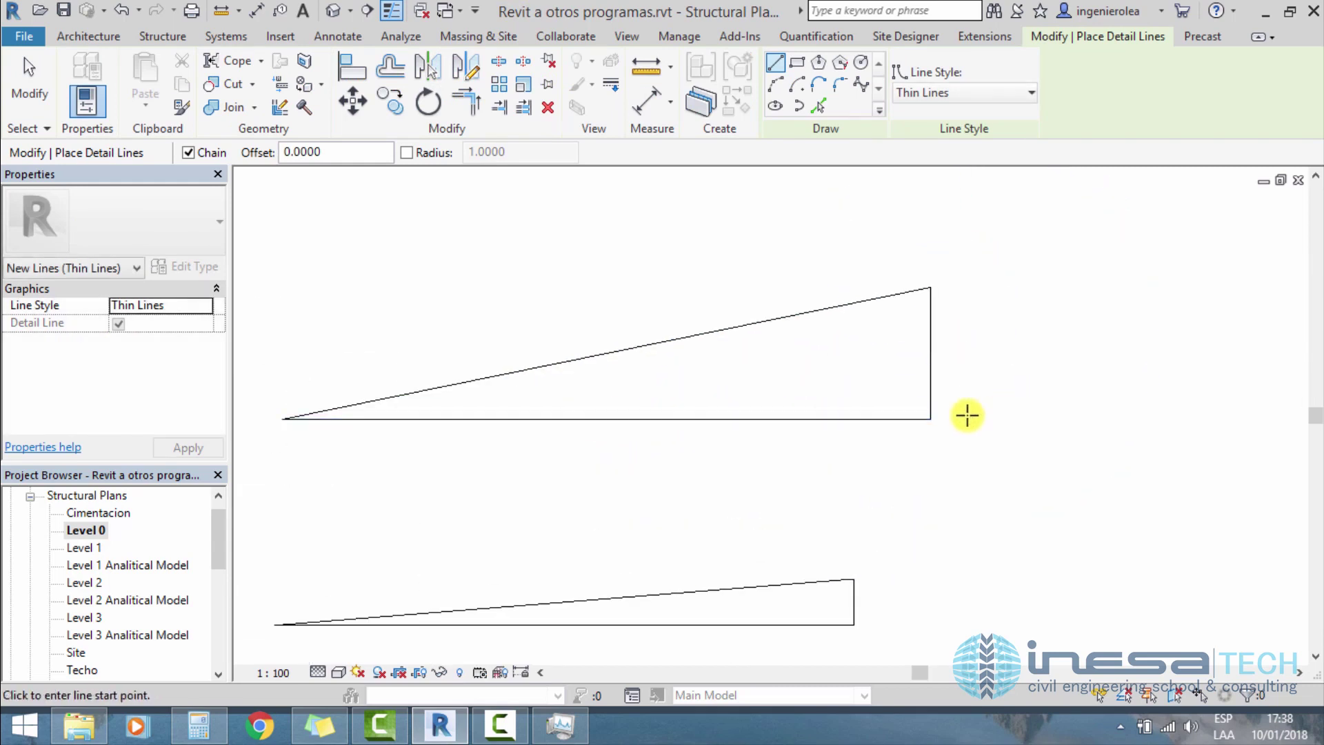
click(928, 417)
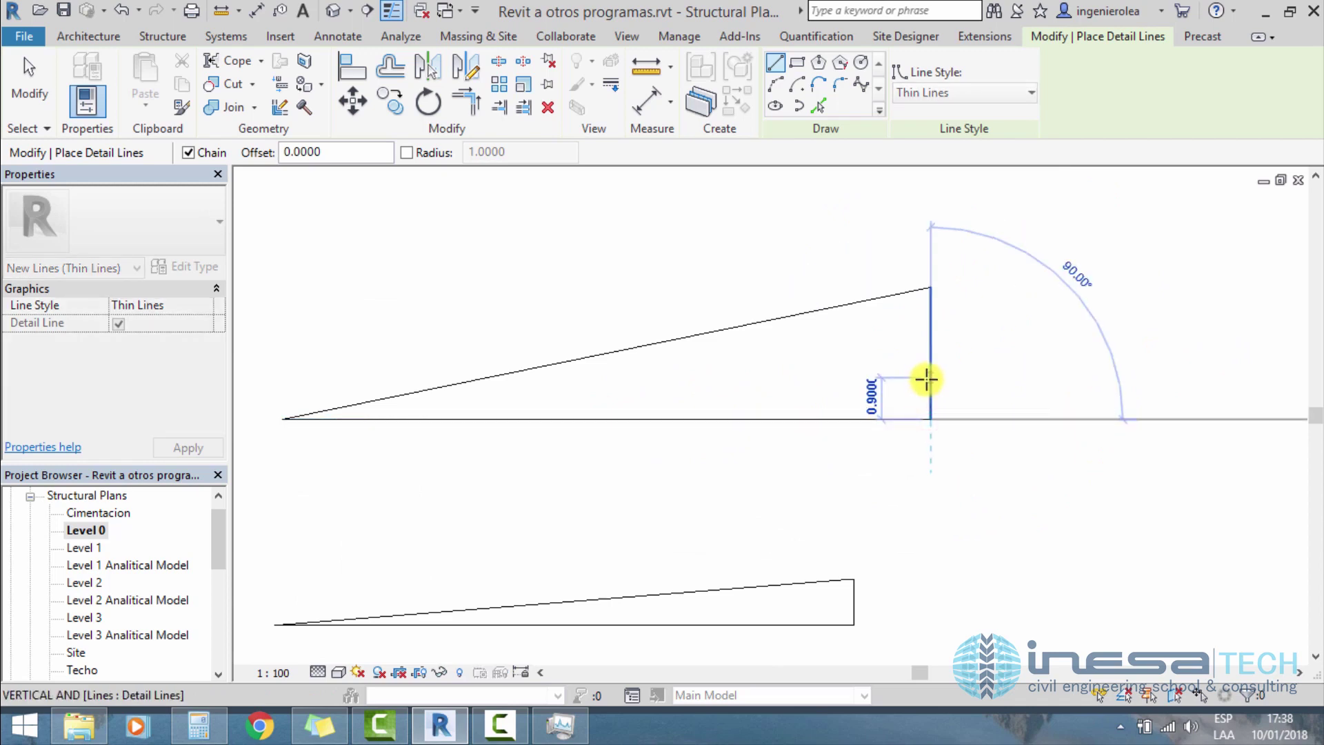
text(1)
key(Return)
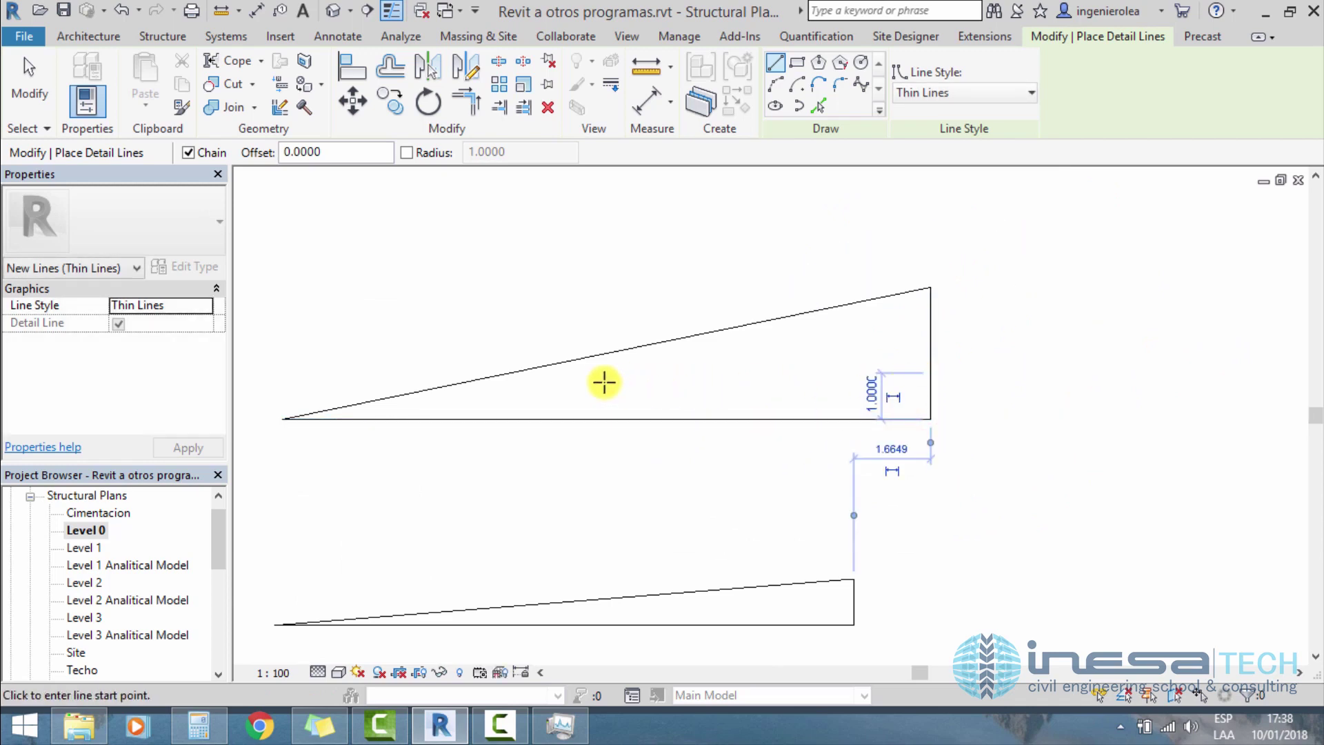
Step: Draw a horizontal detail line at 1 m height running past the slope
scroll(1017, 429, up, 2)
middle_drag(1161, 361, 1055, 367)
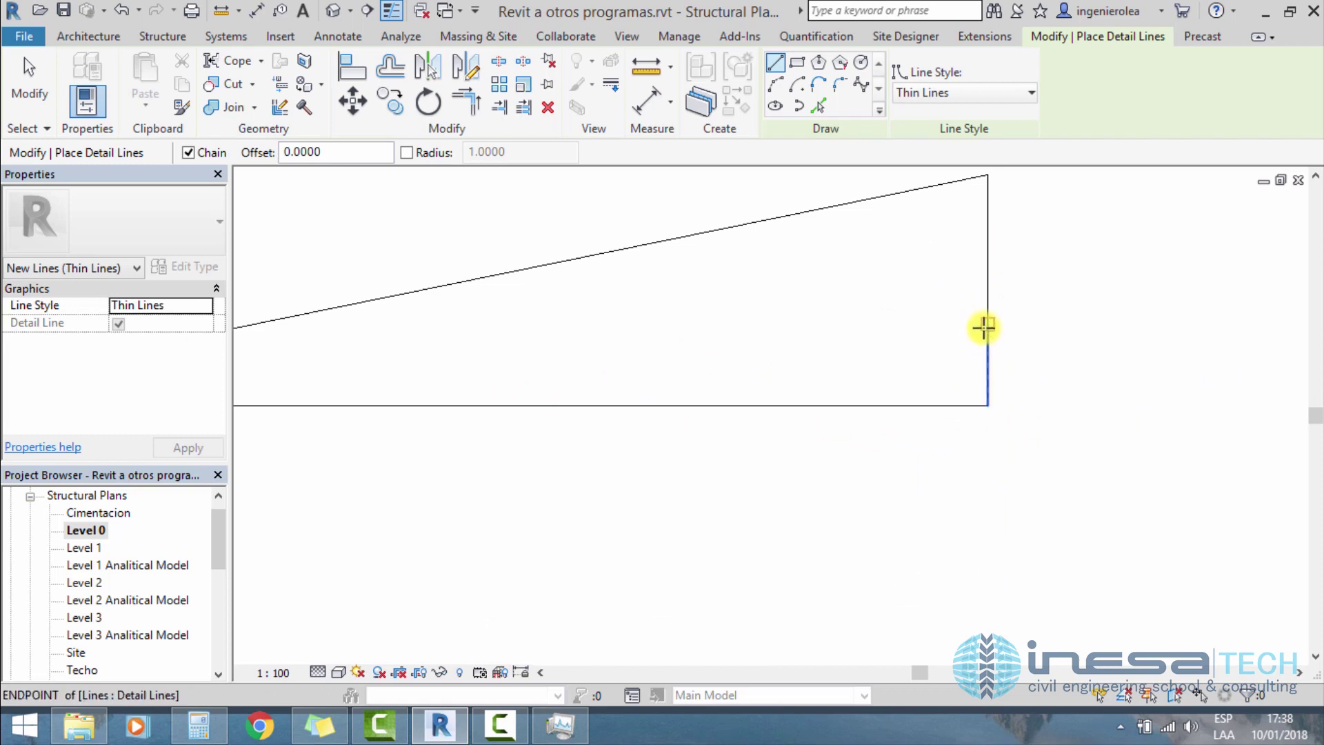
click(985, 327)
scroll(1147, 358, up, 2)
scroll(680, 327, down, 3)
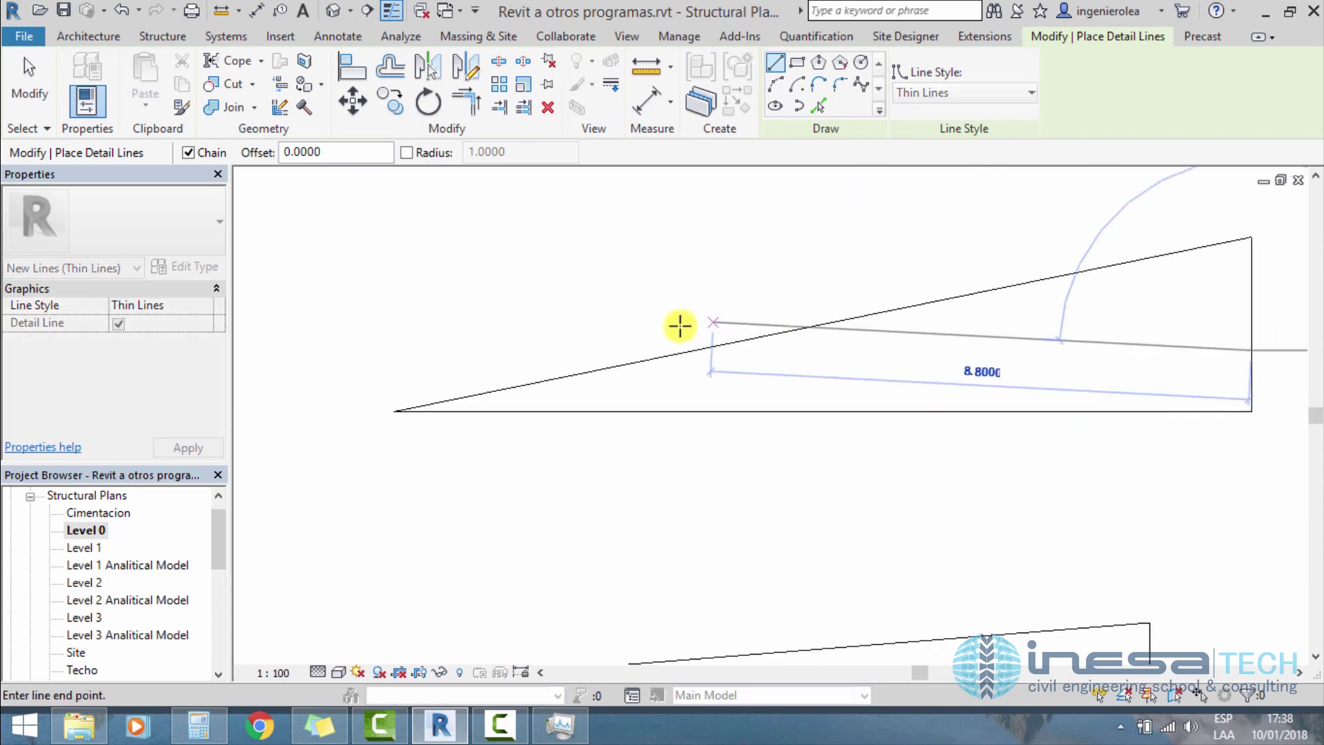
click(608, 357)
key(Escape)
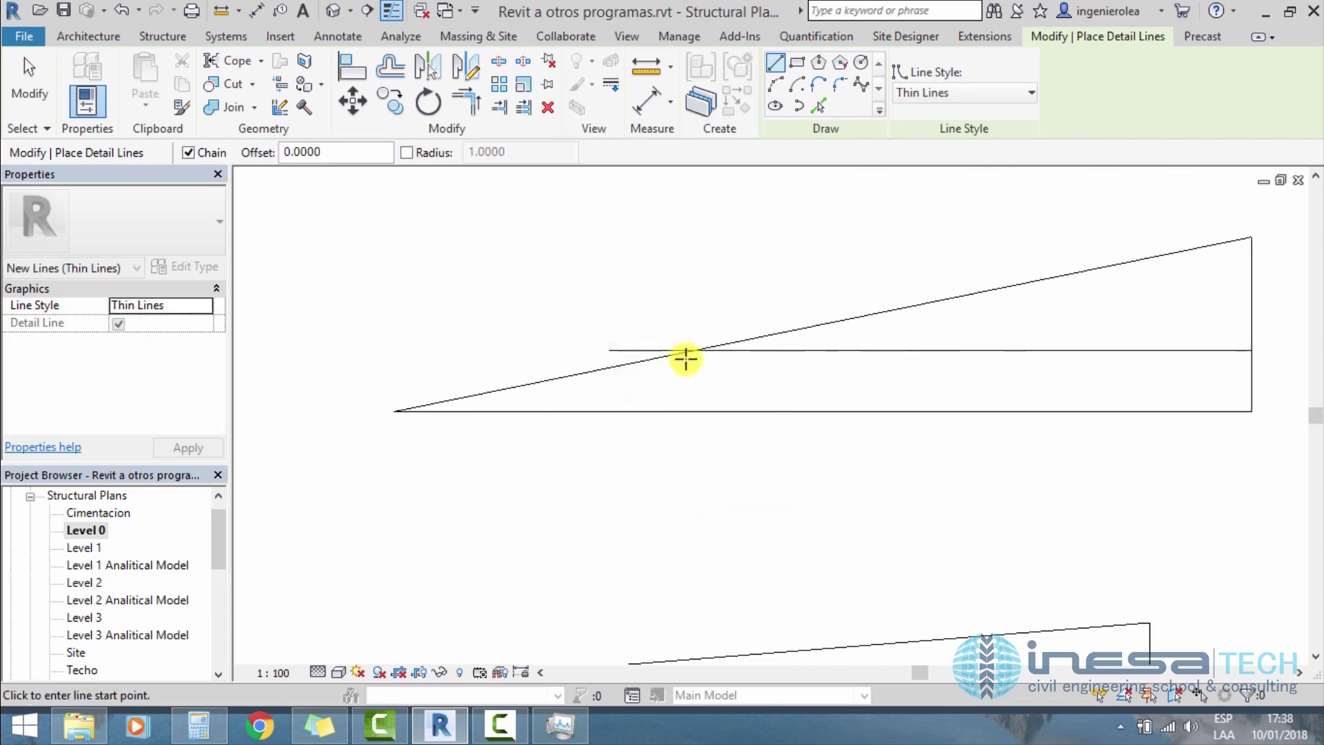
Step: Draw a vertical line from where the 1 m line meets the slope down to the base
click(694, 350)
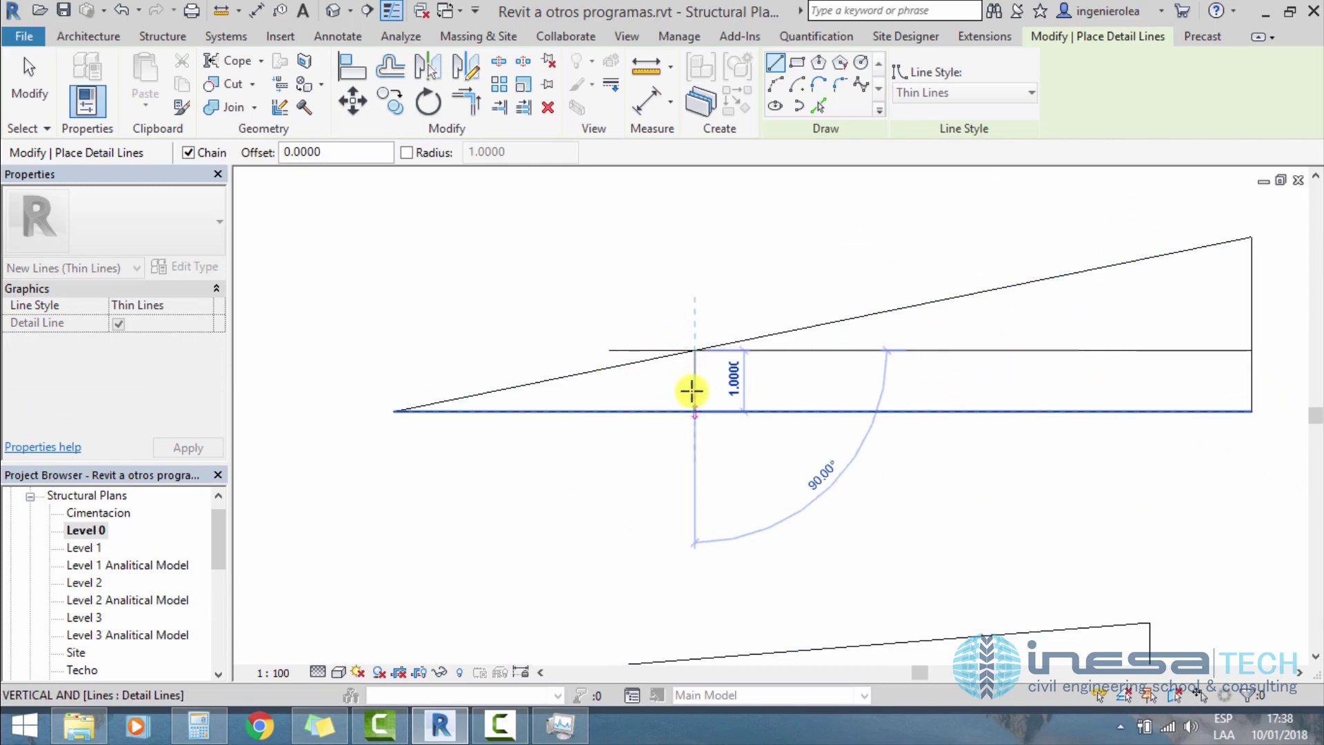
scroll(690, 389, up, 2)
scroll(693, 414, up, 1)
click(696, 431)
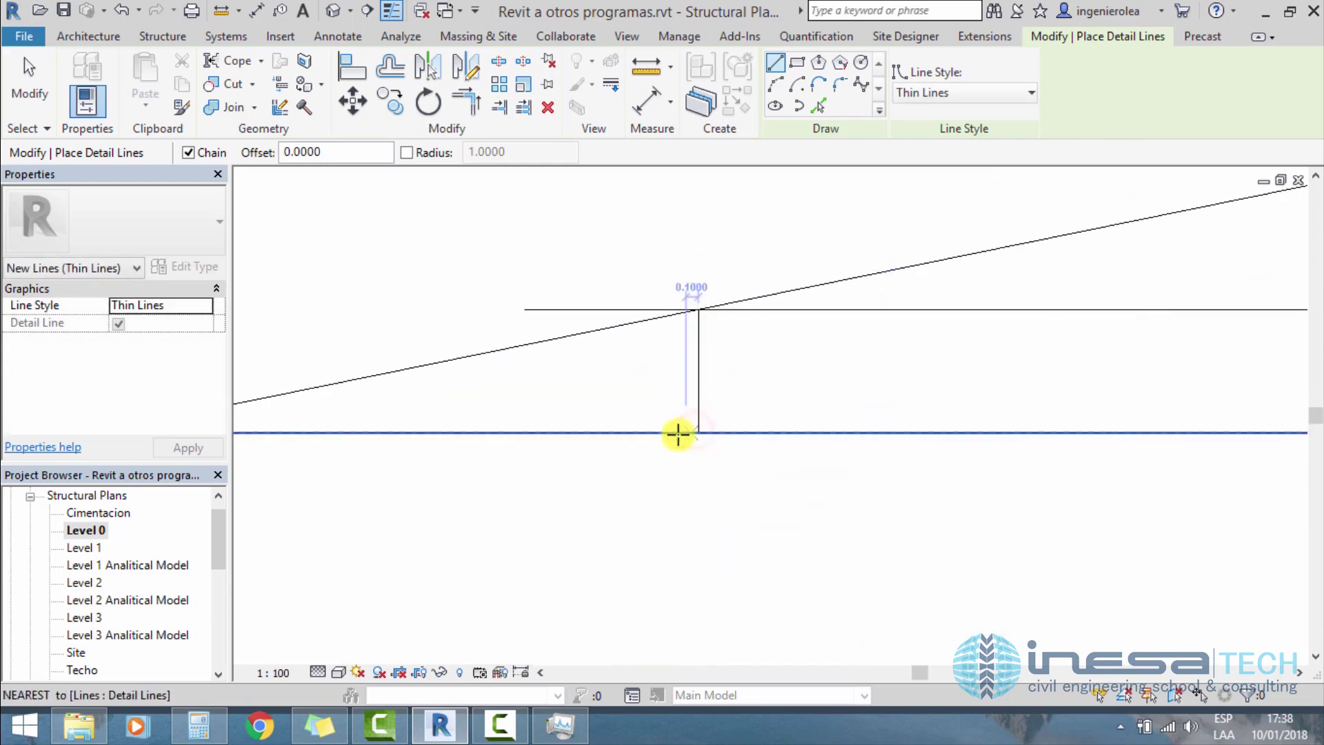
key(Escape)
key(Escape)
click(705, 434)
scroll(705, 435, down, 3)
click(376, 313)
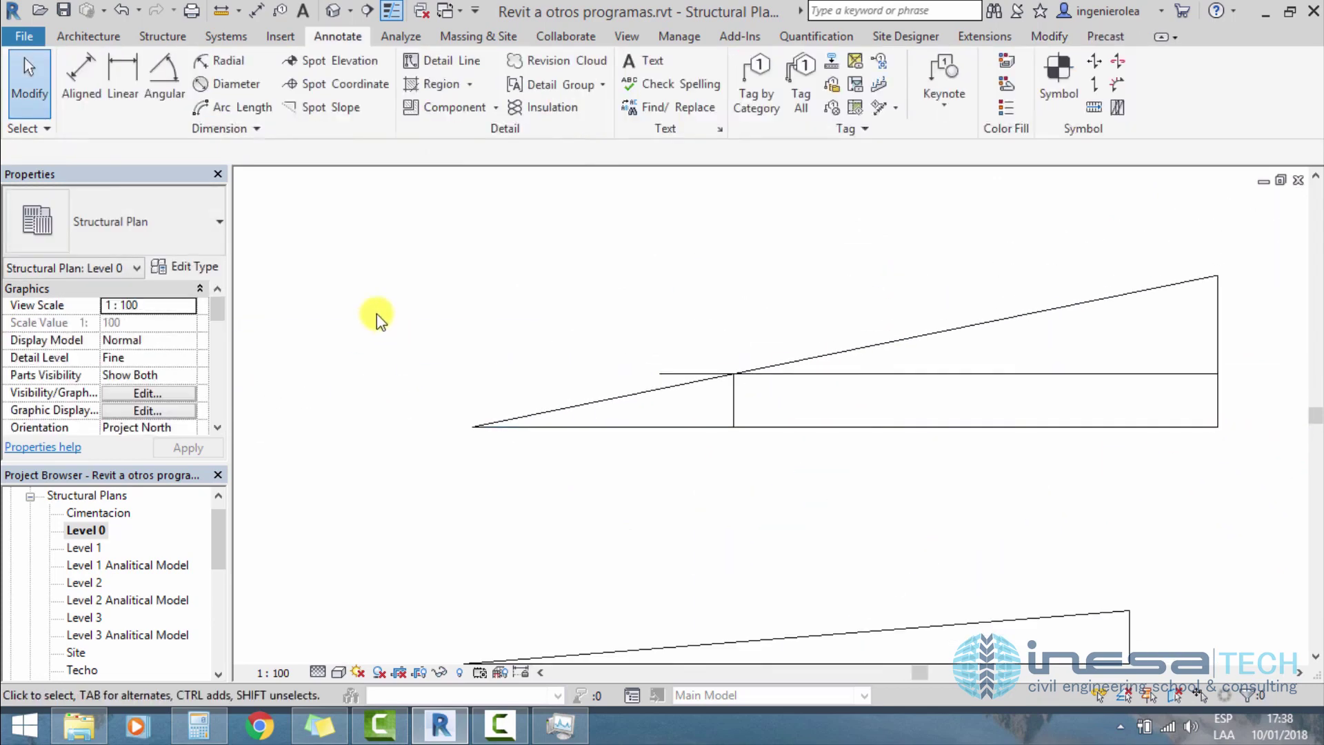
Step: Add a 4.91 aligned dimension from the triangle's left tip to the vertical drop line
click(82, 70)
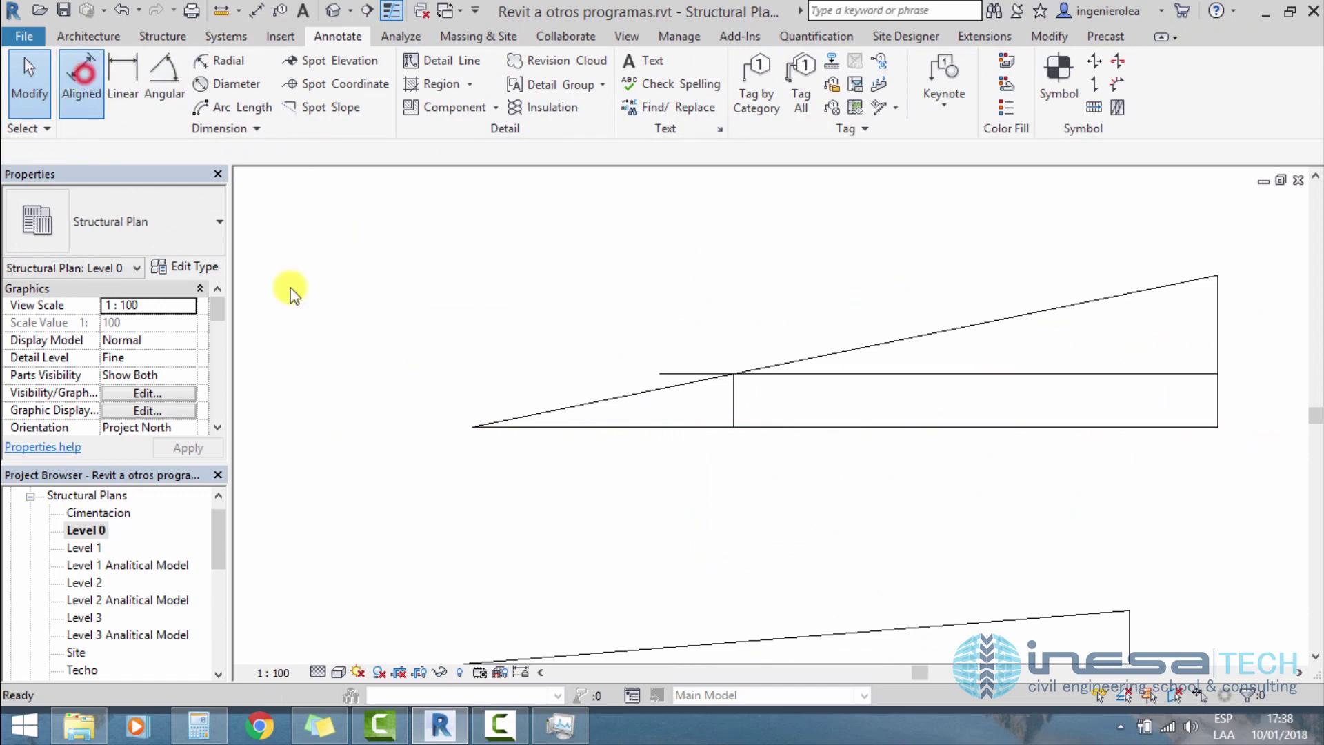
click(471, 426)
click(730, 428)
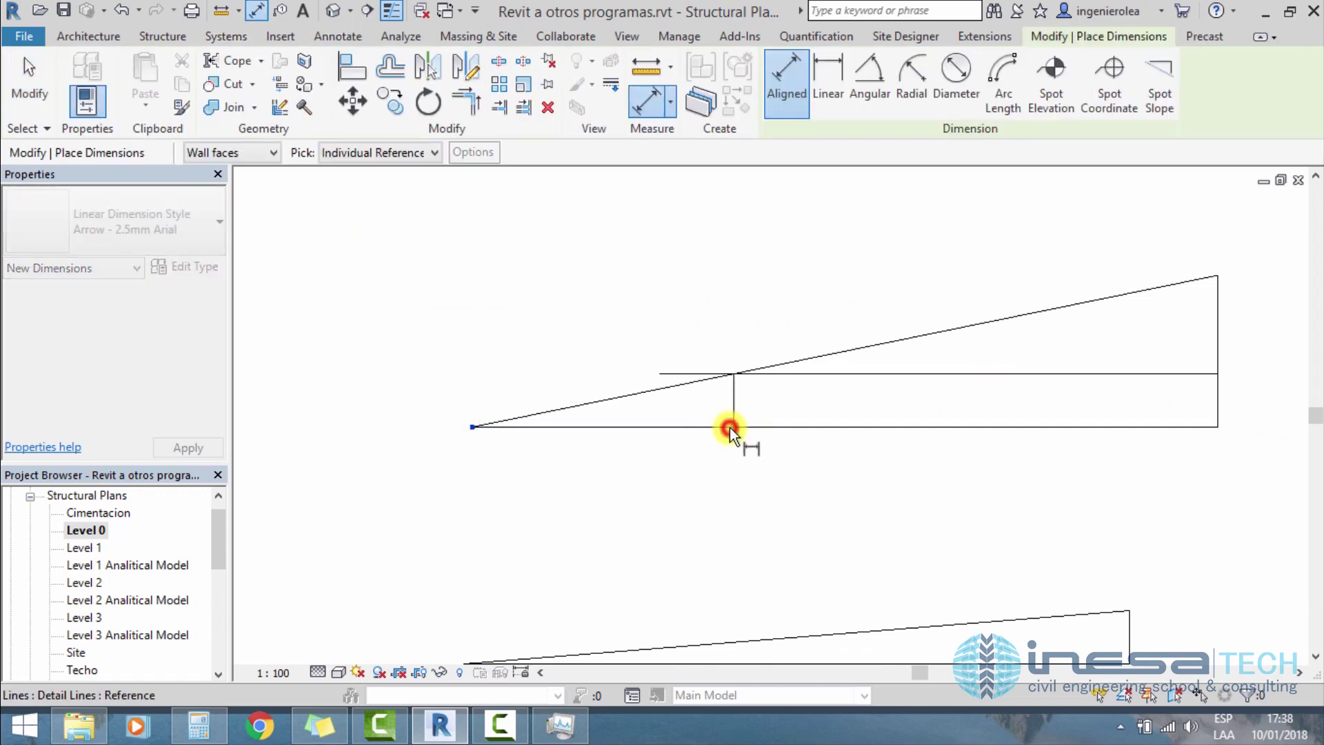
click(680, 470)
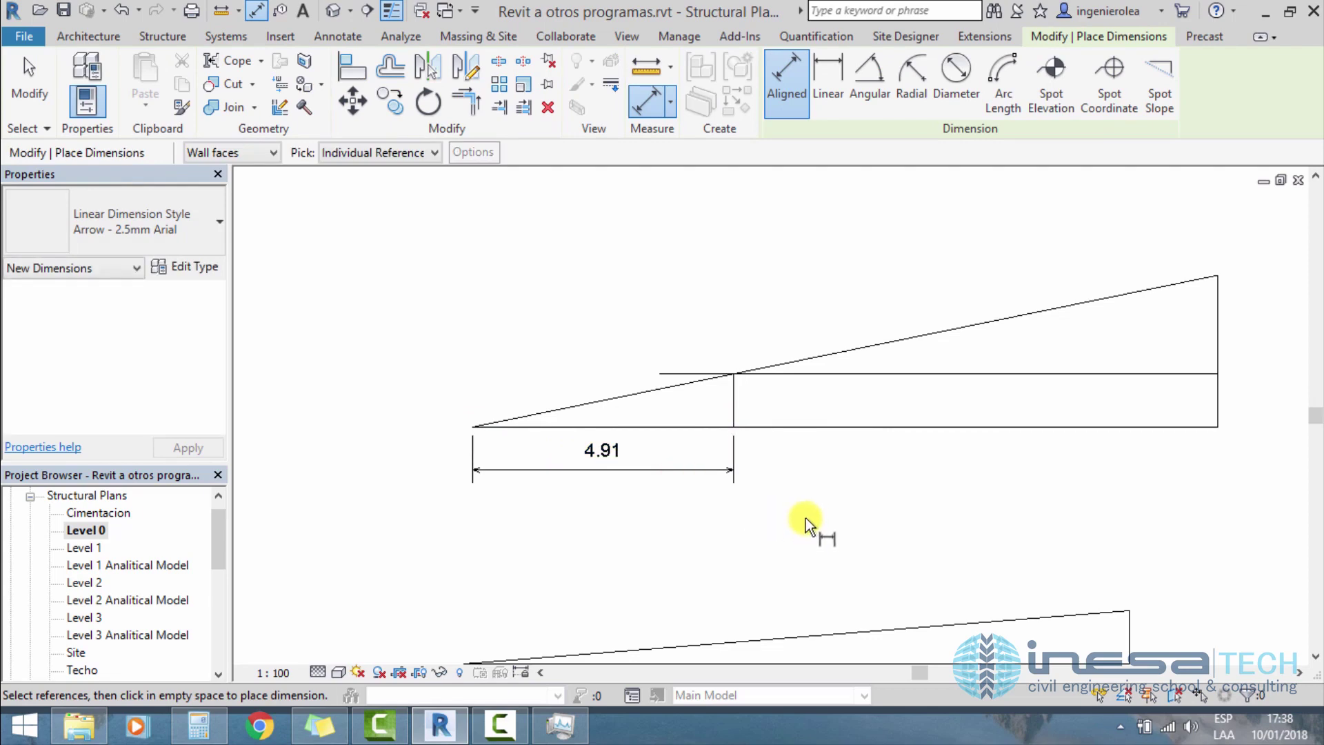
key(Escape)
key(Escape)
scroll(670, 361, down, 2)
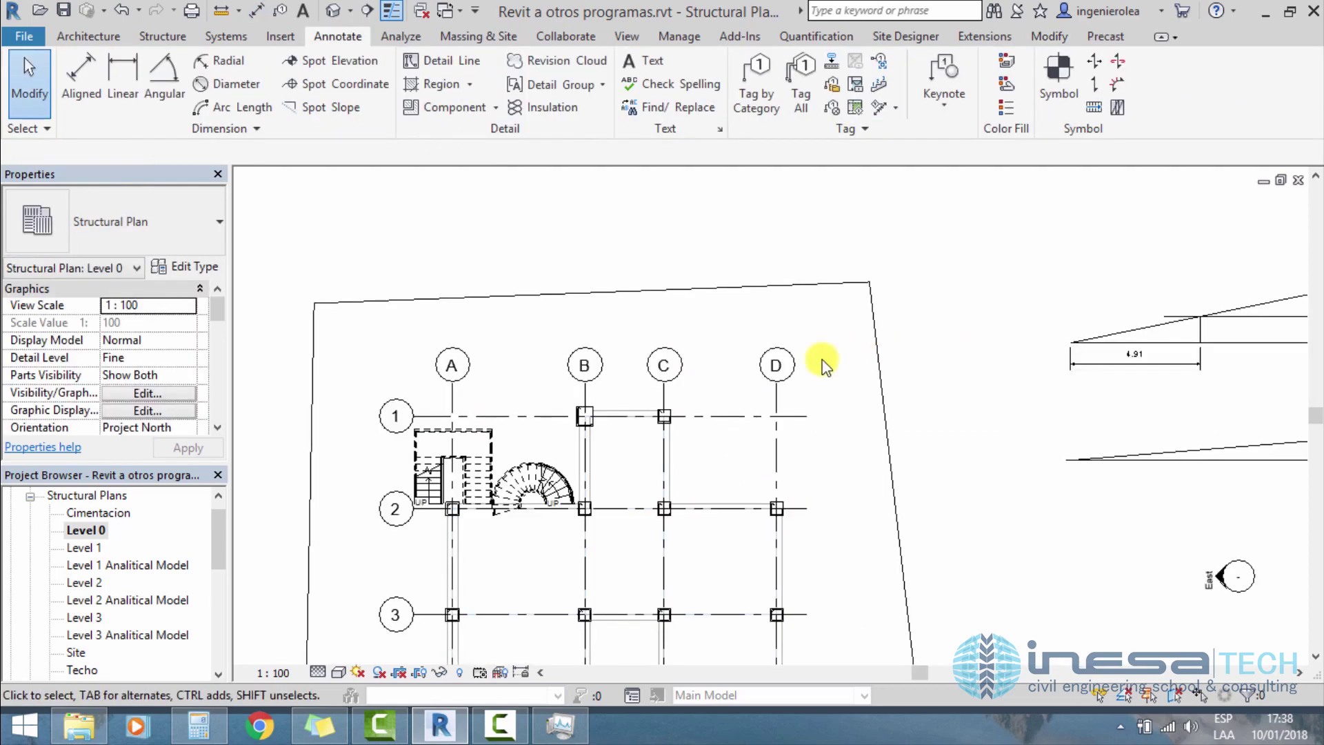
scroll(723, 345, down, 1)
scroll(723, 345, up, 2)
mouse_move(711, 436)
middle_down()
mouse_move(706, 478)
mouse_move(613, 485)
middle_up()
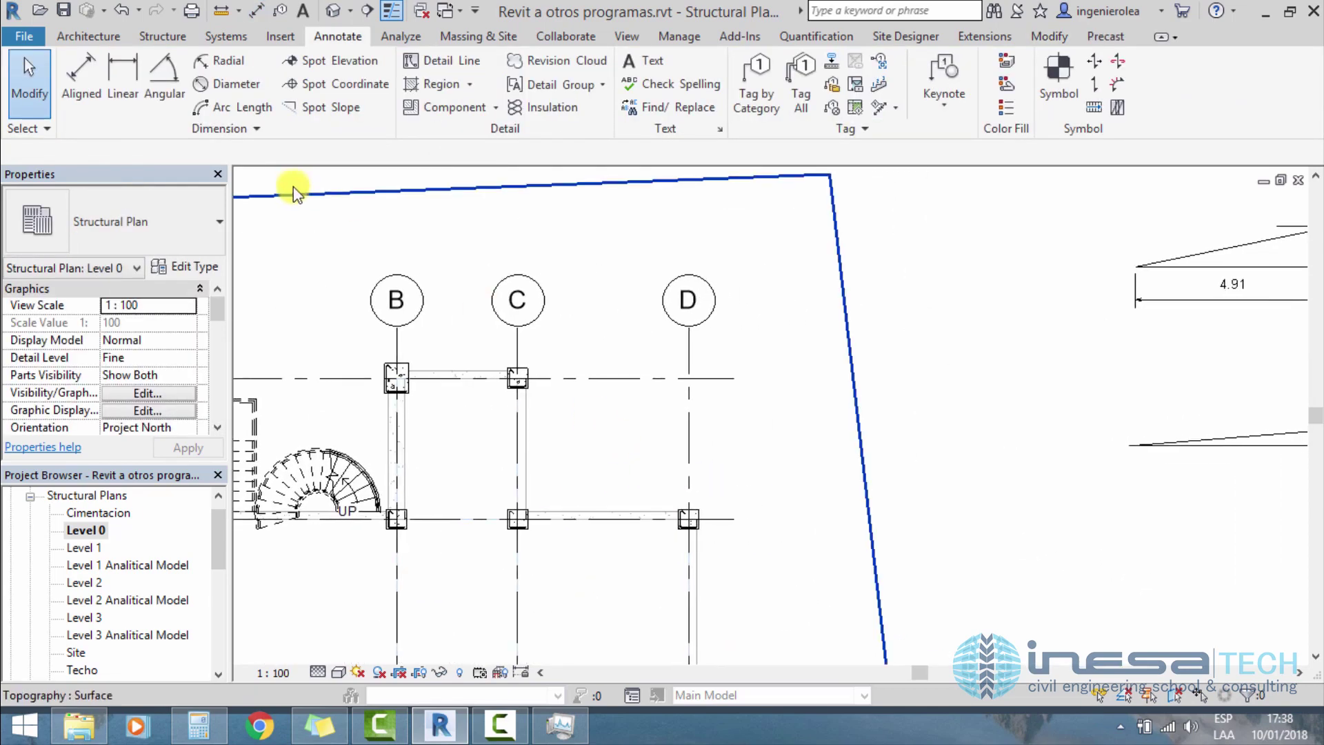
Step: Start a ramp sketch and change Ramp 1's Ramp Max Slope (1/x) from 12.5 in Type Properties
click(110, 38)
click(557, 86)
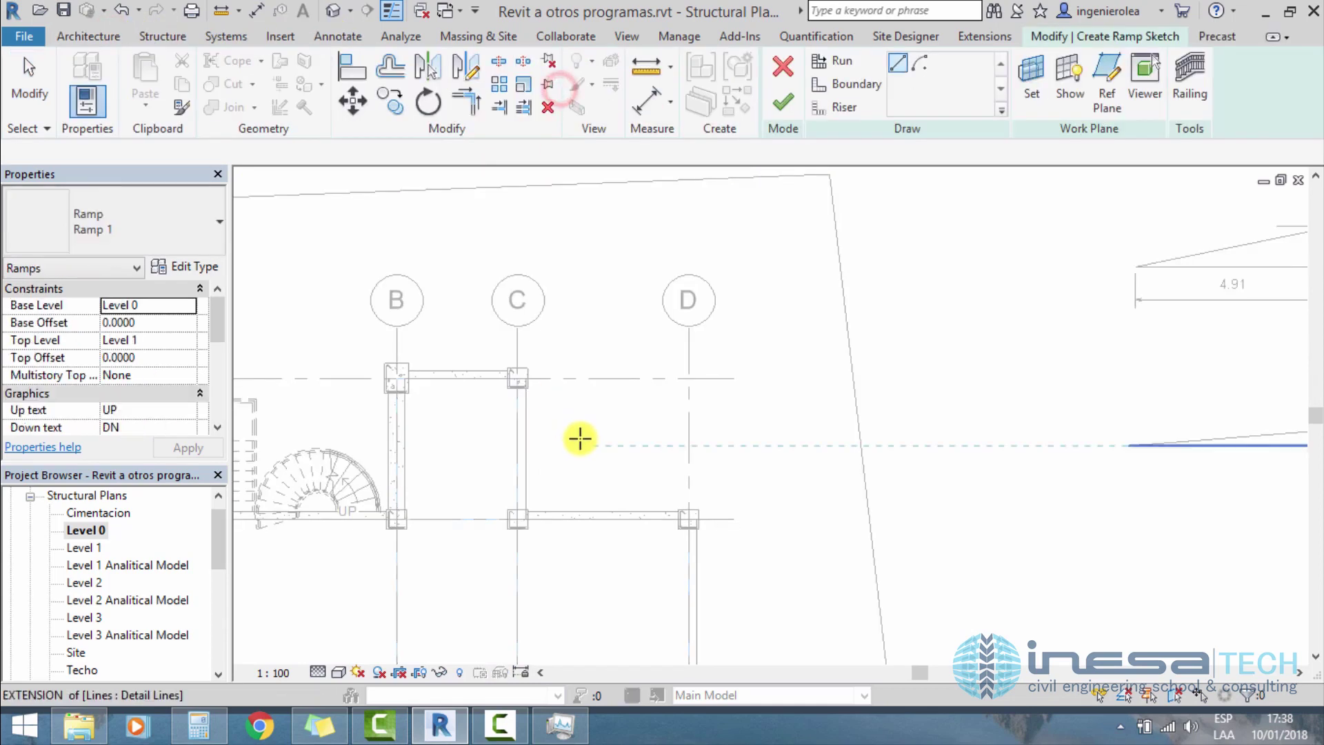
scroll(583, 476, up, 2)
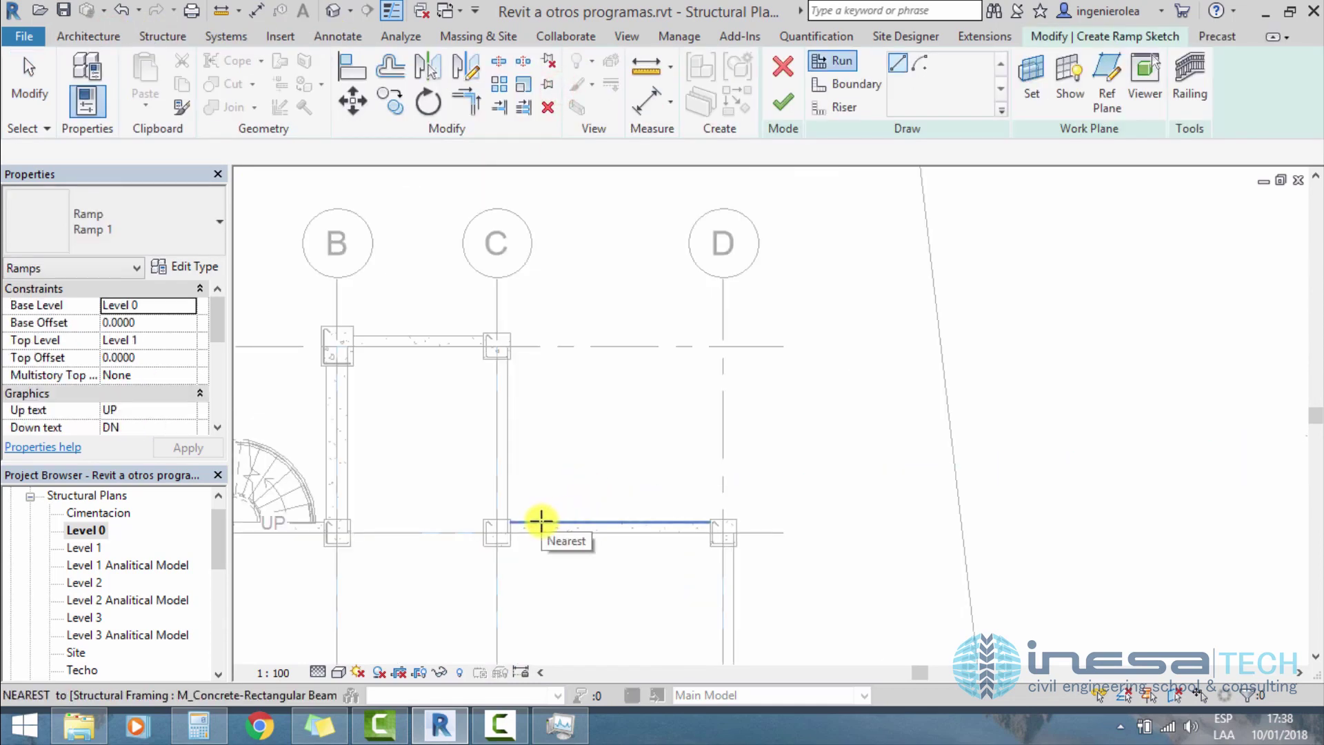
click(205, 270)
click(408, 470)
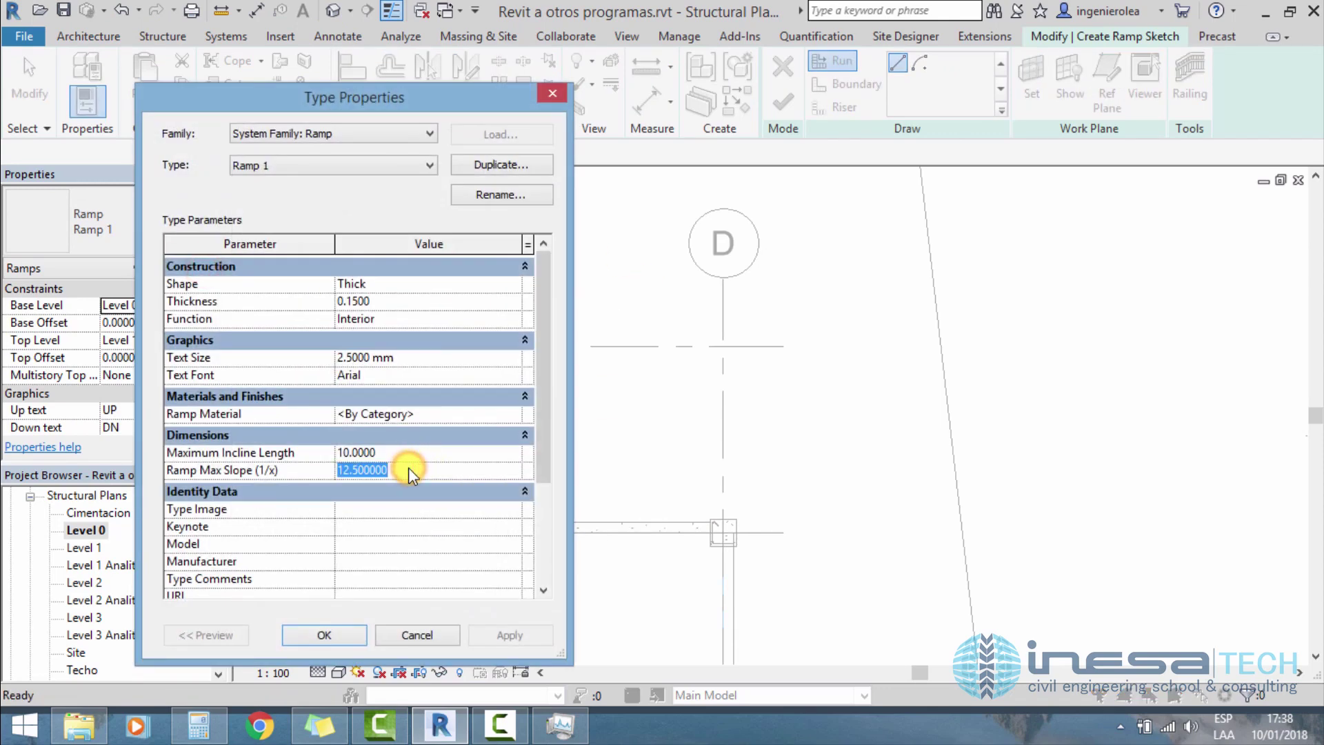
key(Return)
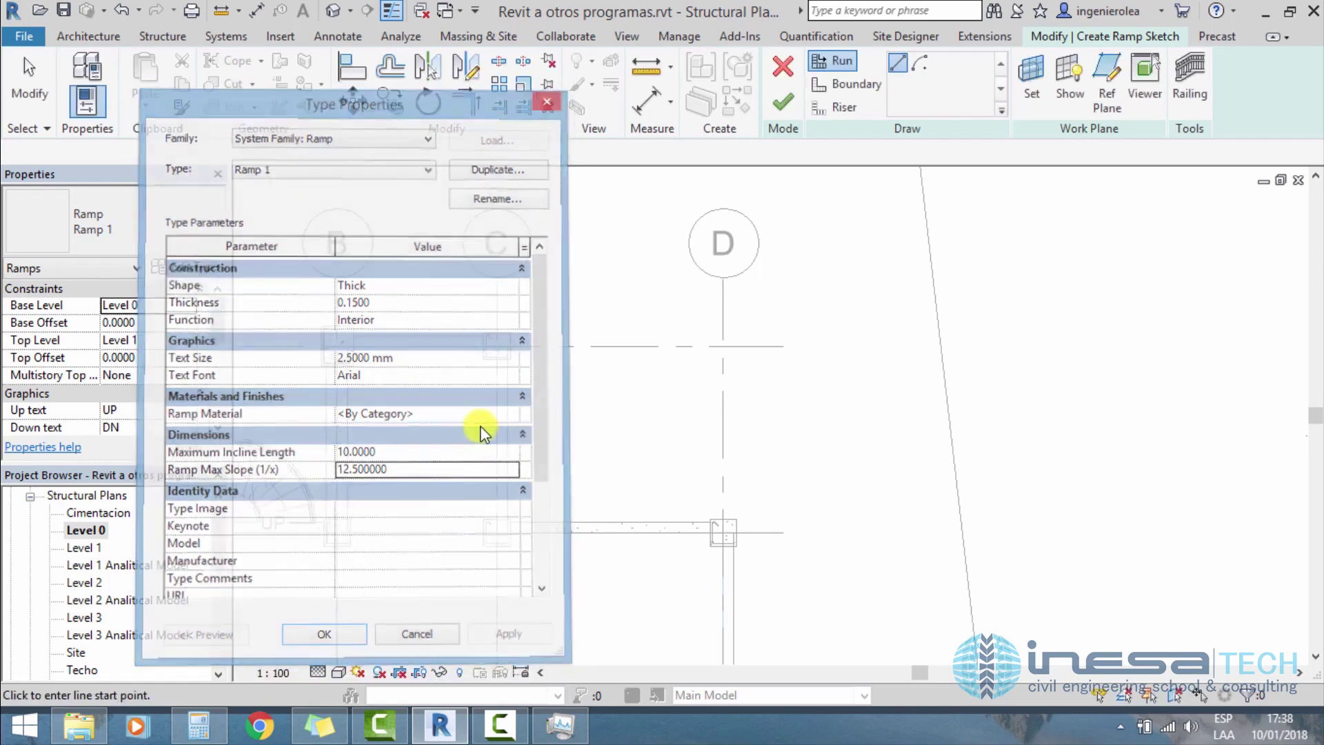
middle_drag(576, 369, 436, 410)
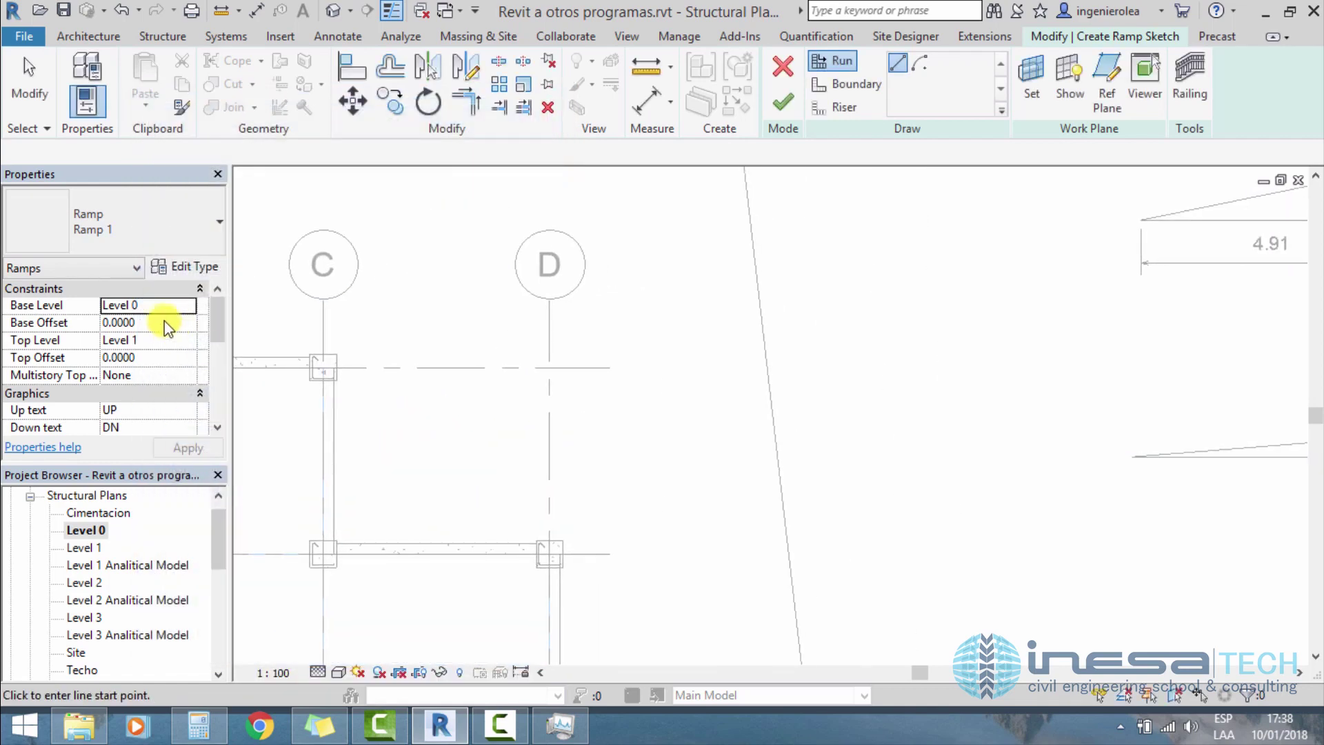
click(177, 271)
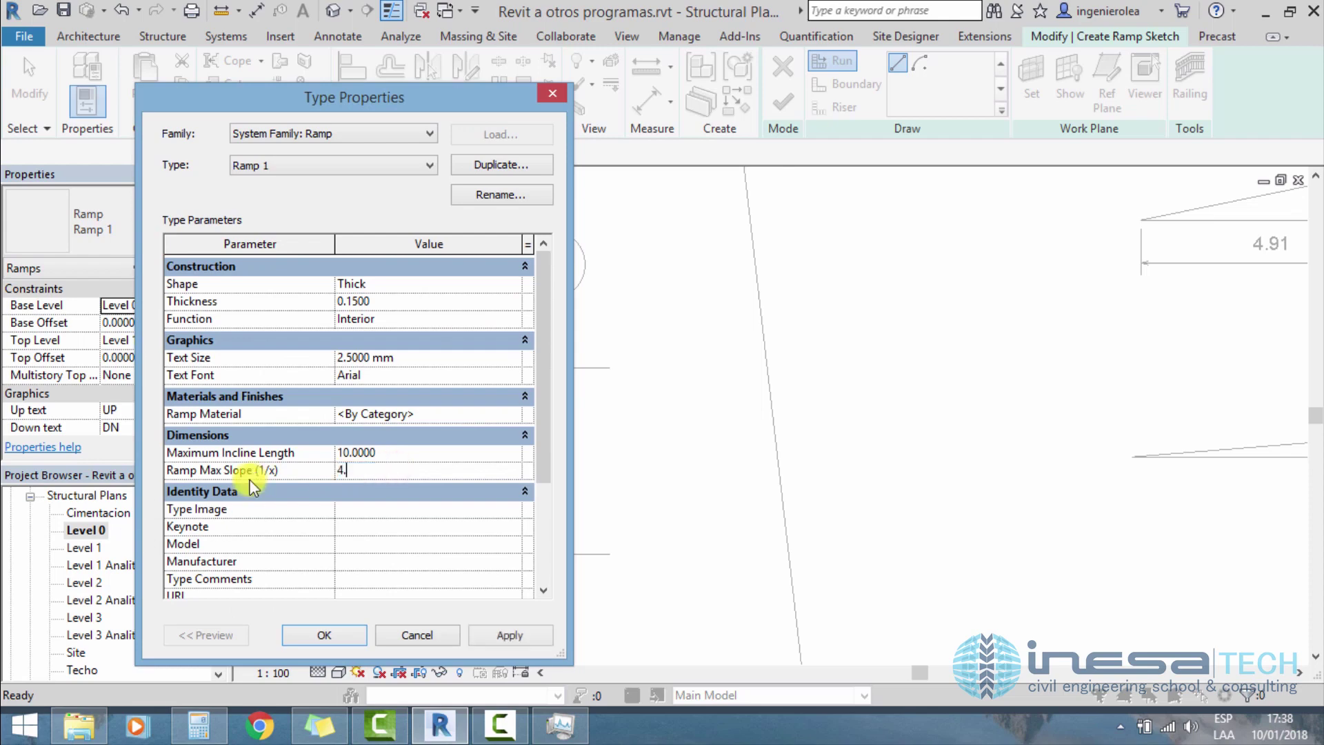
Step: Apply the new maximum slope and sketch a 6-long first ramp run beside grid C
click(351, 632)
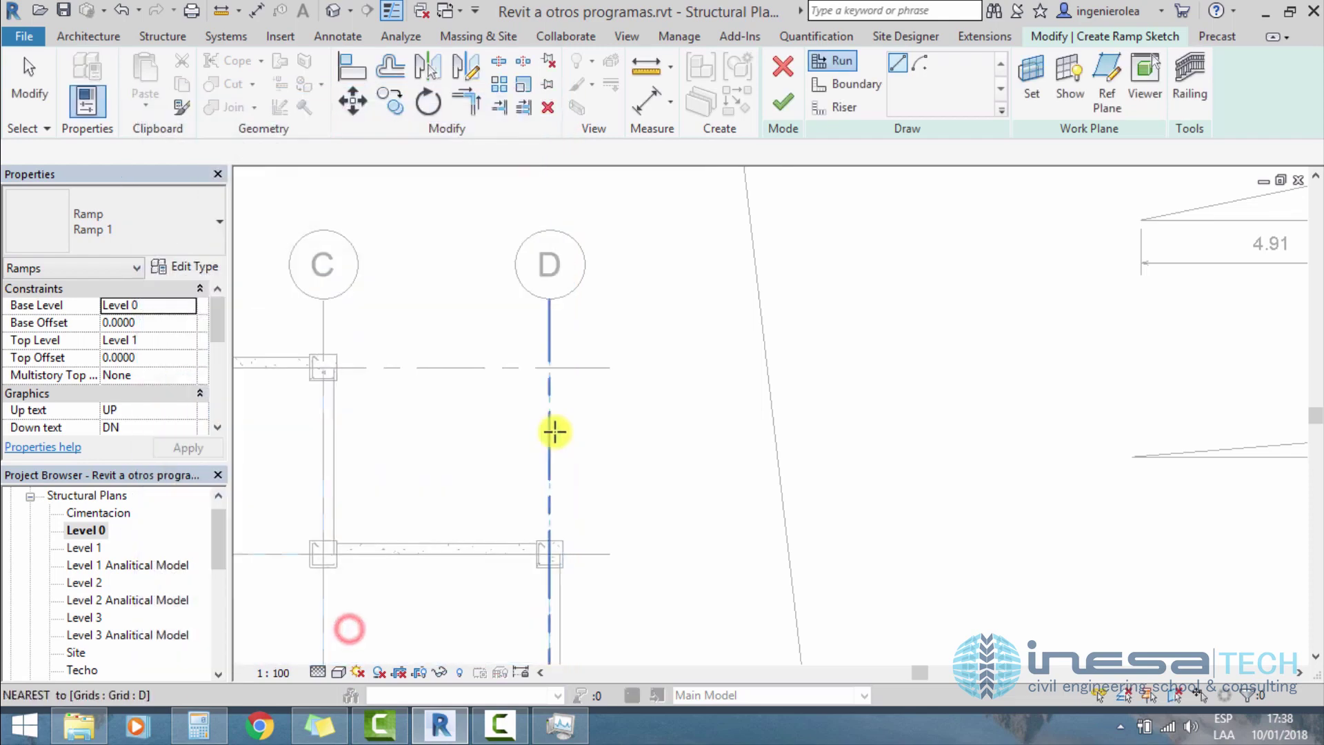
click(467, 517)
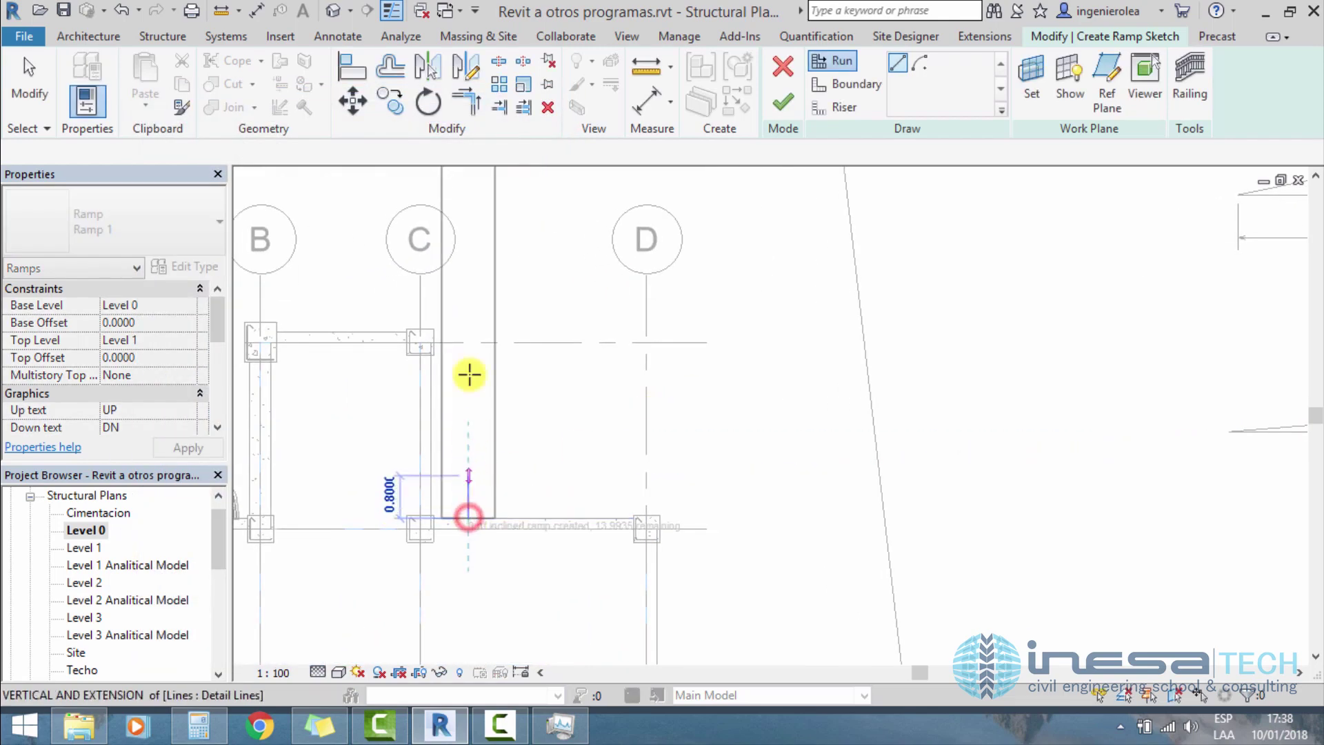
click(461, 199)
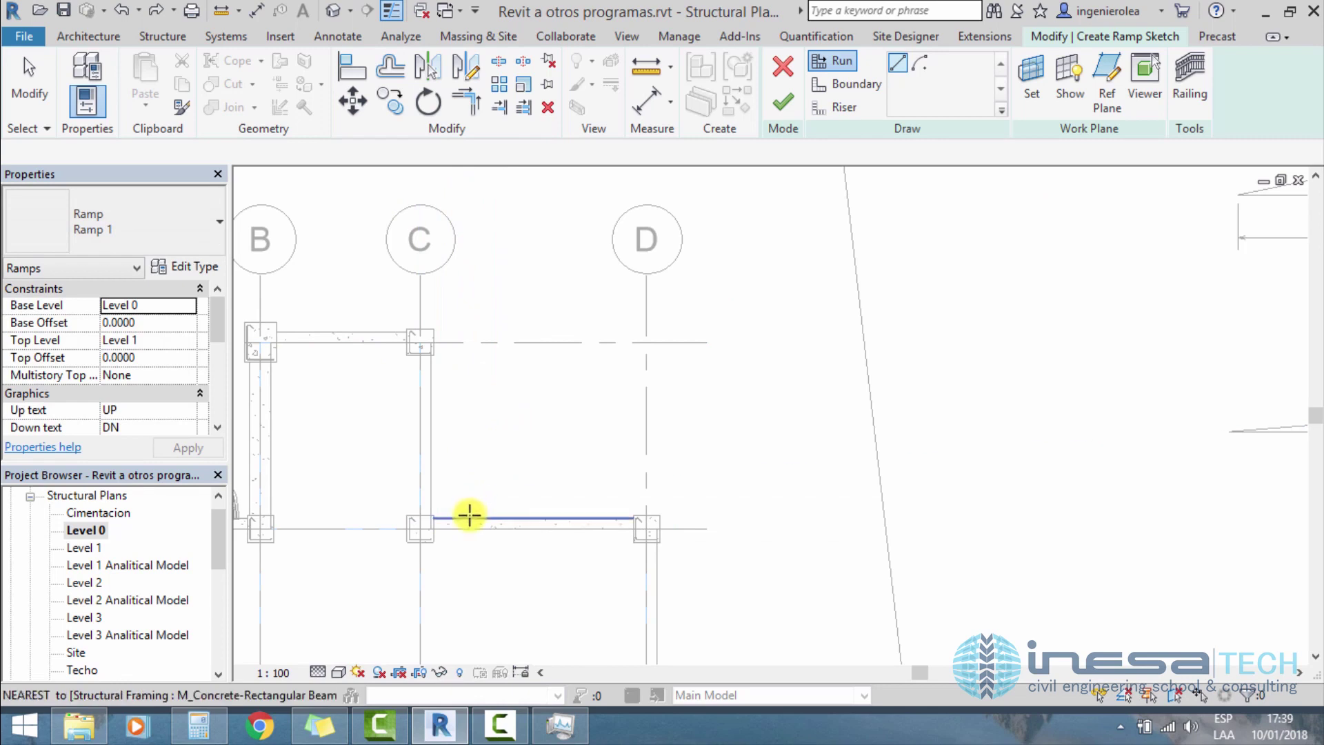
click(469, 514)
key(Return)
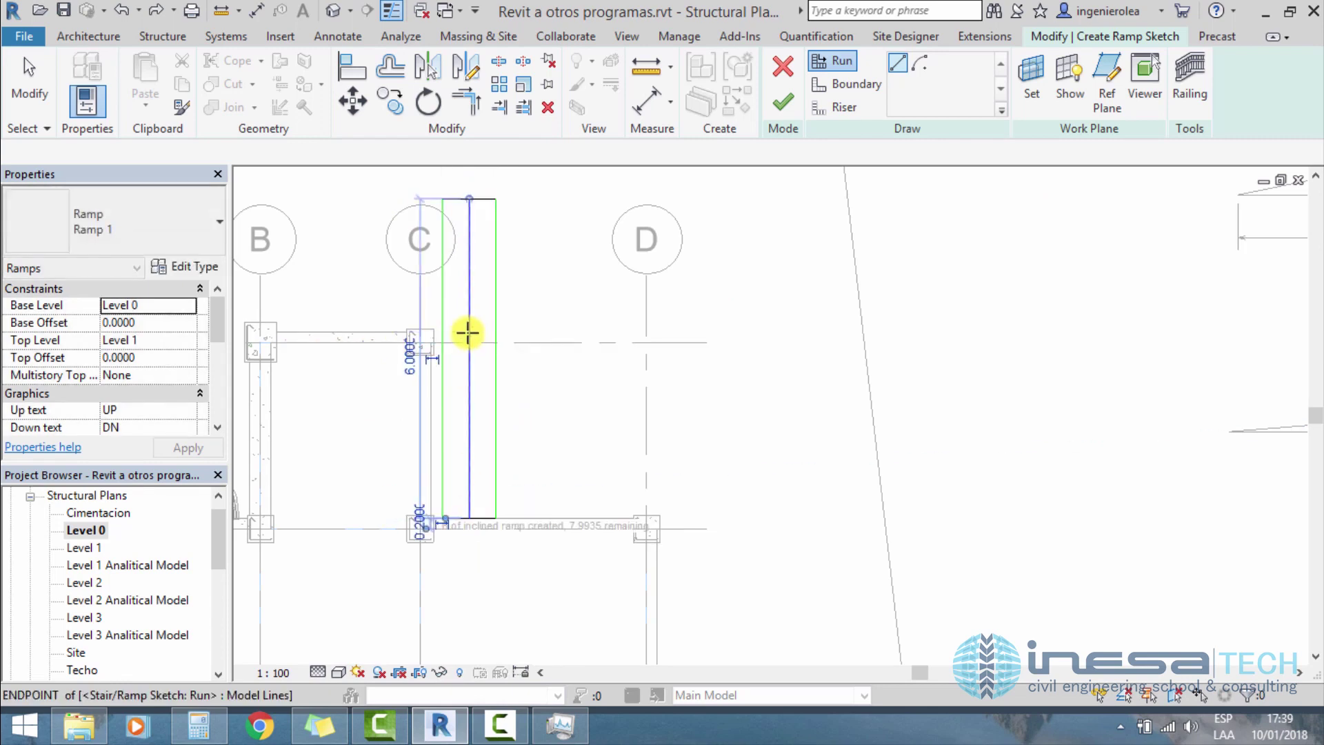
Step: Add a 2 m landing run and start the second run at the grid D intersection
middle_drag(491, 170, 498, 262)
click(509, 274)
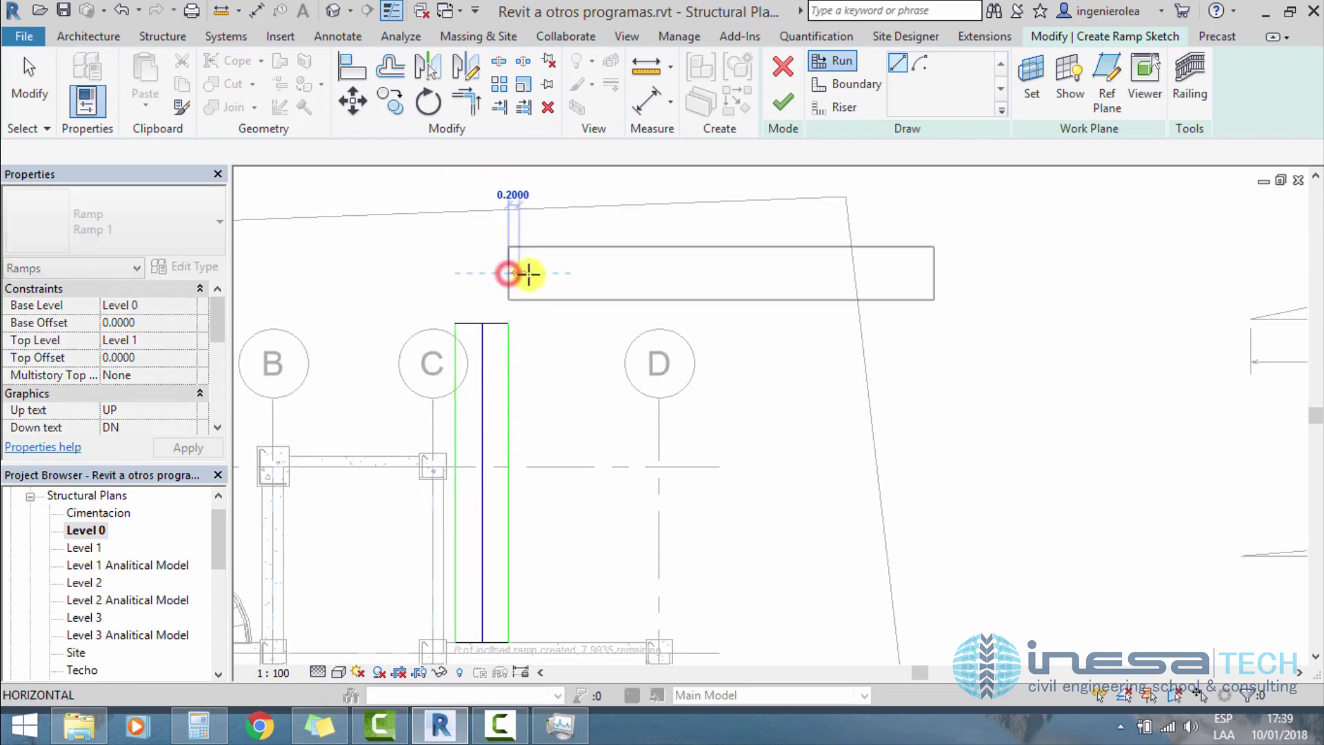
click(613, 278)
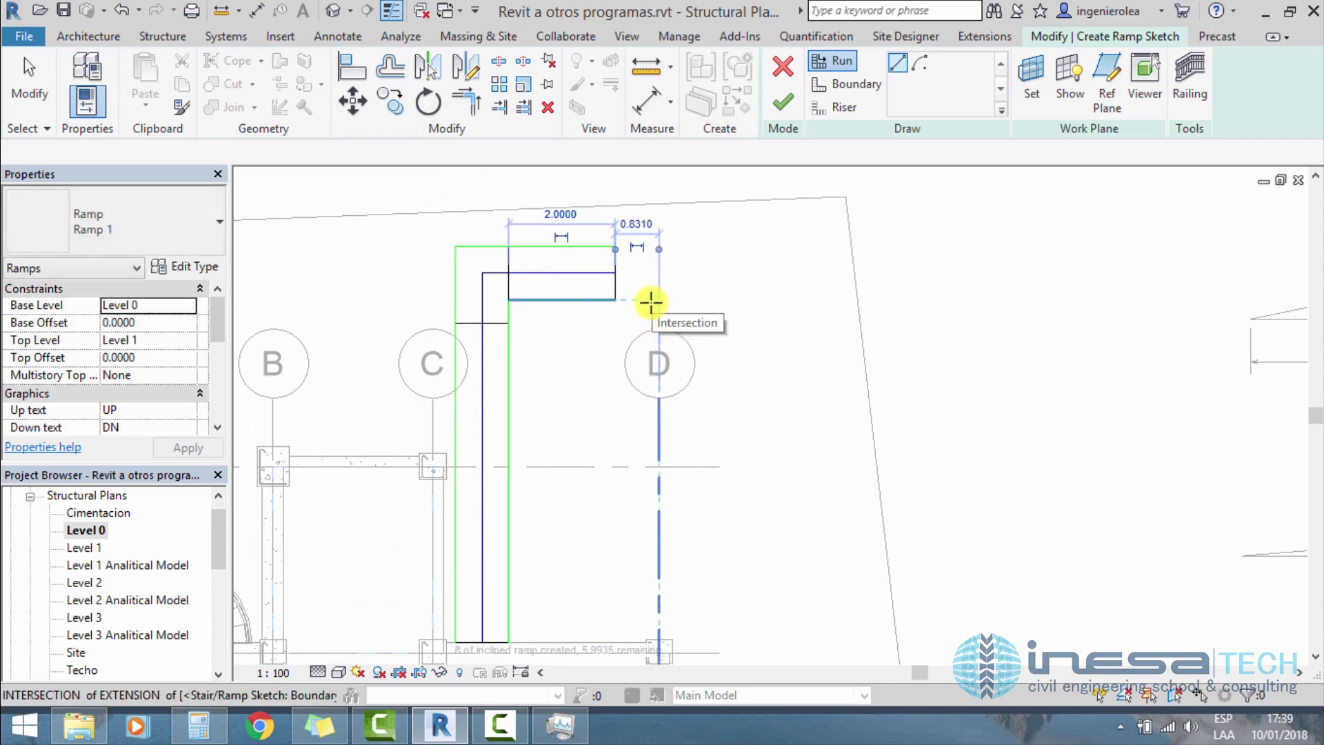
click(650, 302)
middle_drag(658, 629, 651, 471)
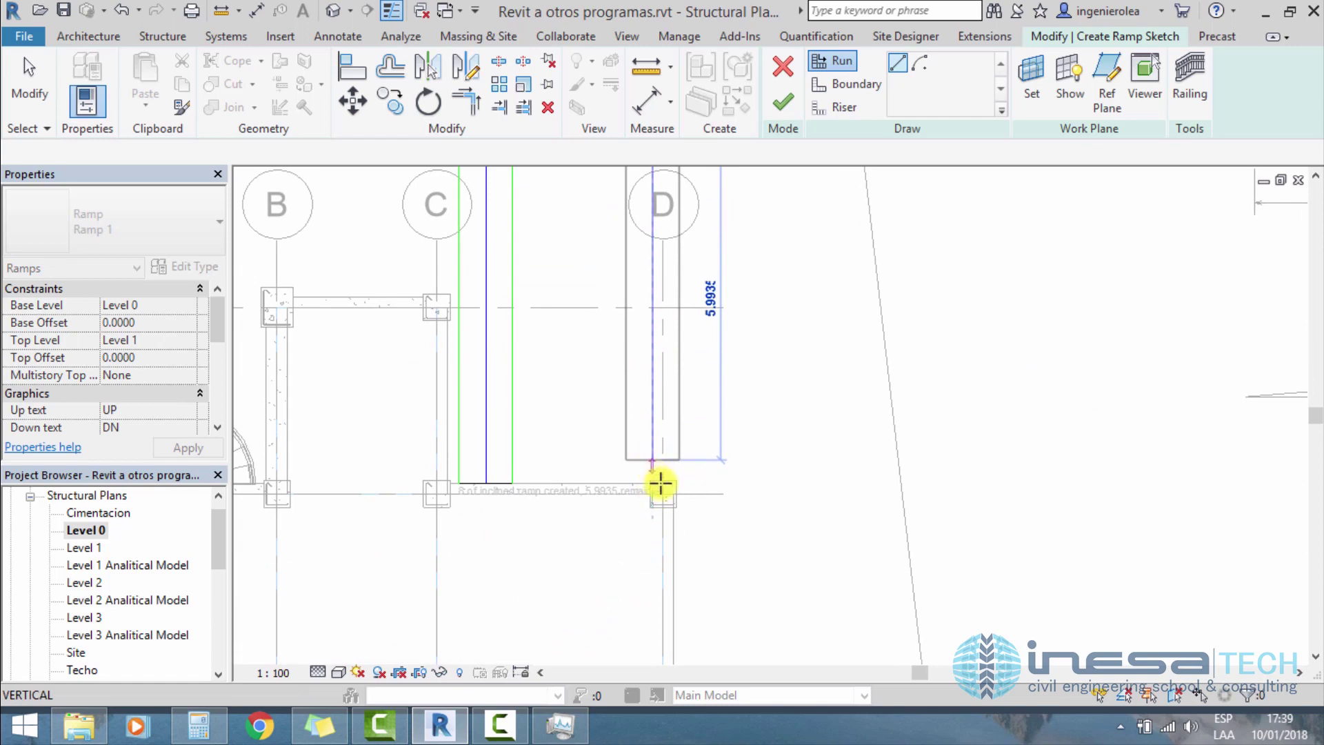
Step: Complete the second ramp run down grid D using the remaining ramp length
click(652, 605)
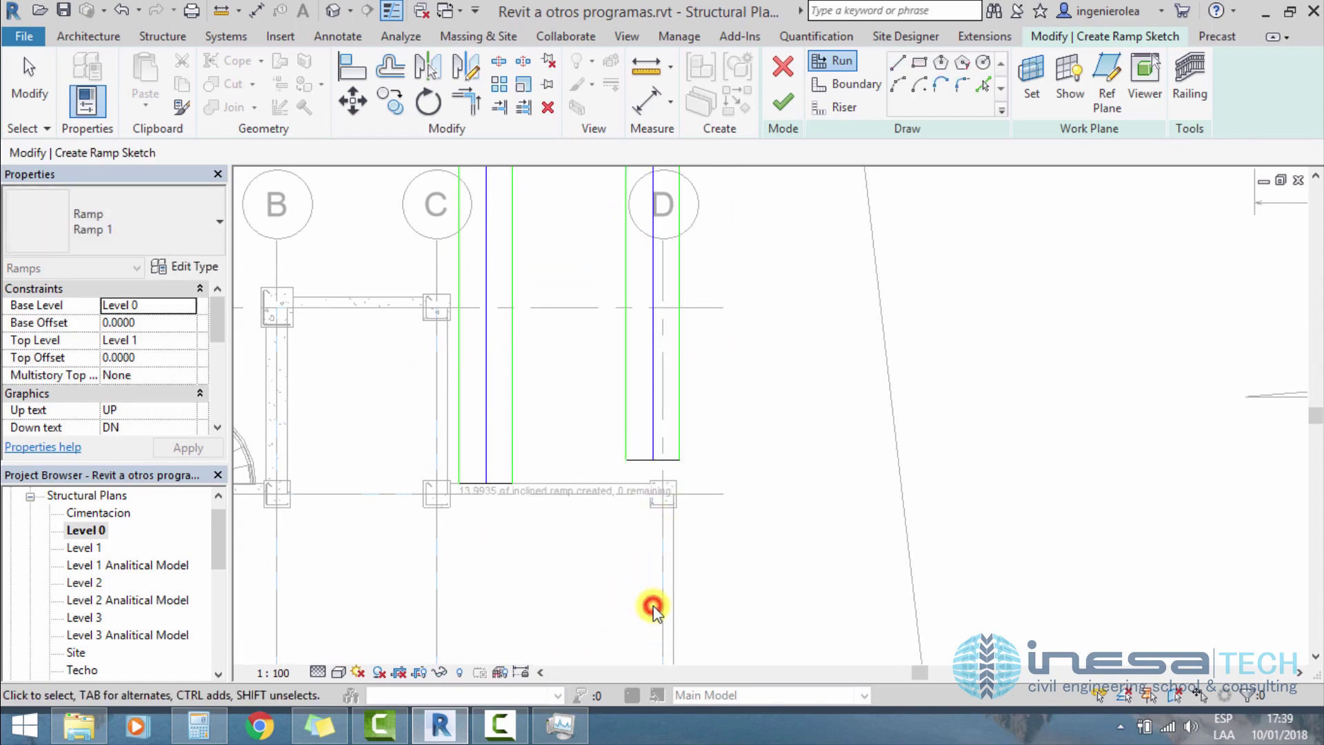
scroll(561, 541, down, 3)
scroll(612, 316, up, 3)
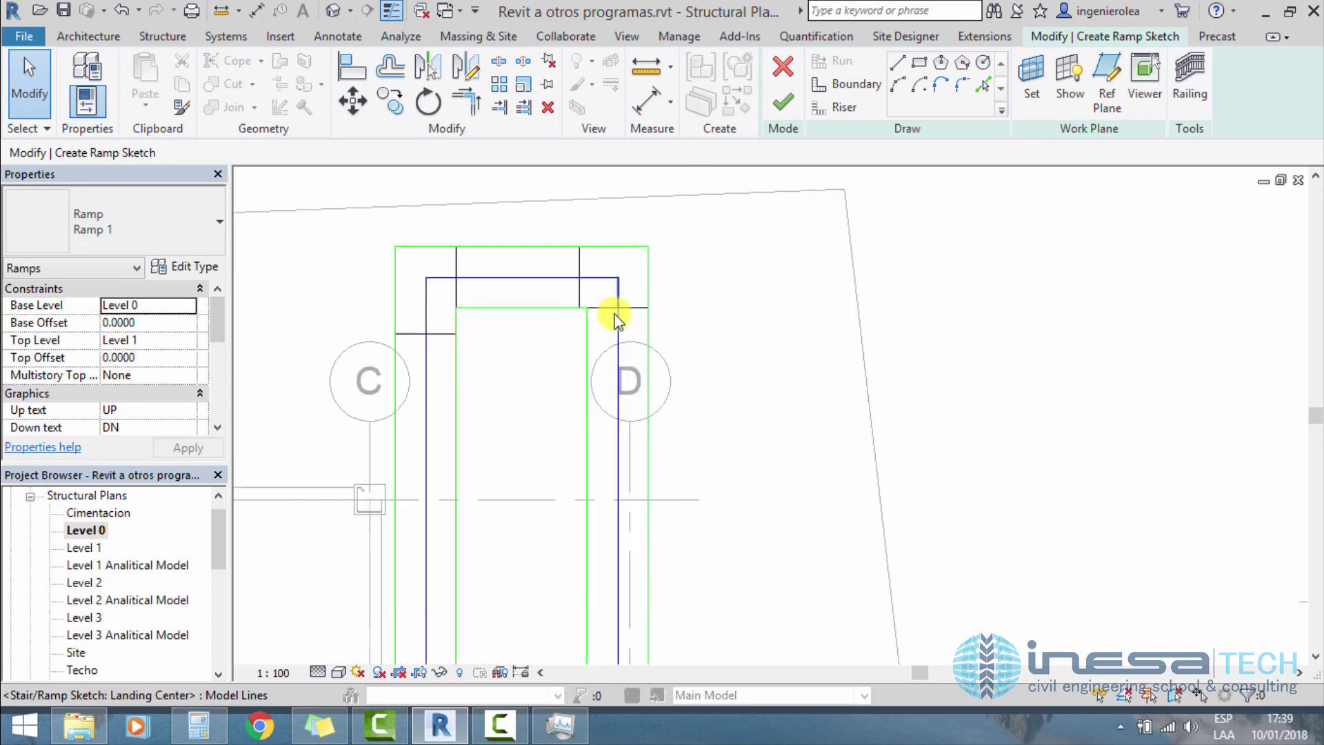
scroll(586, 296, up, 1)
scroll(665, 296, down, 1)
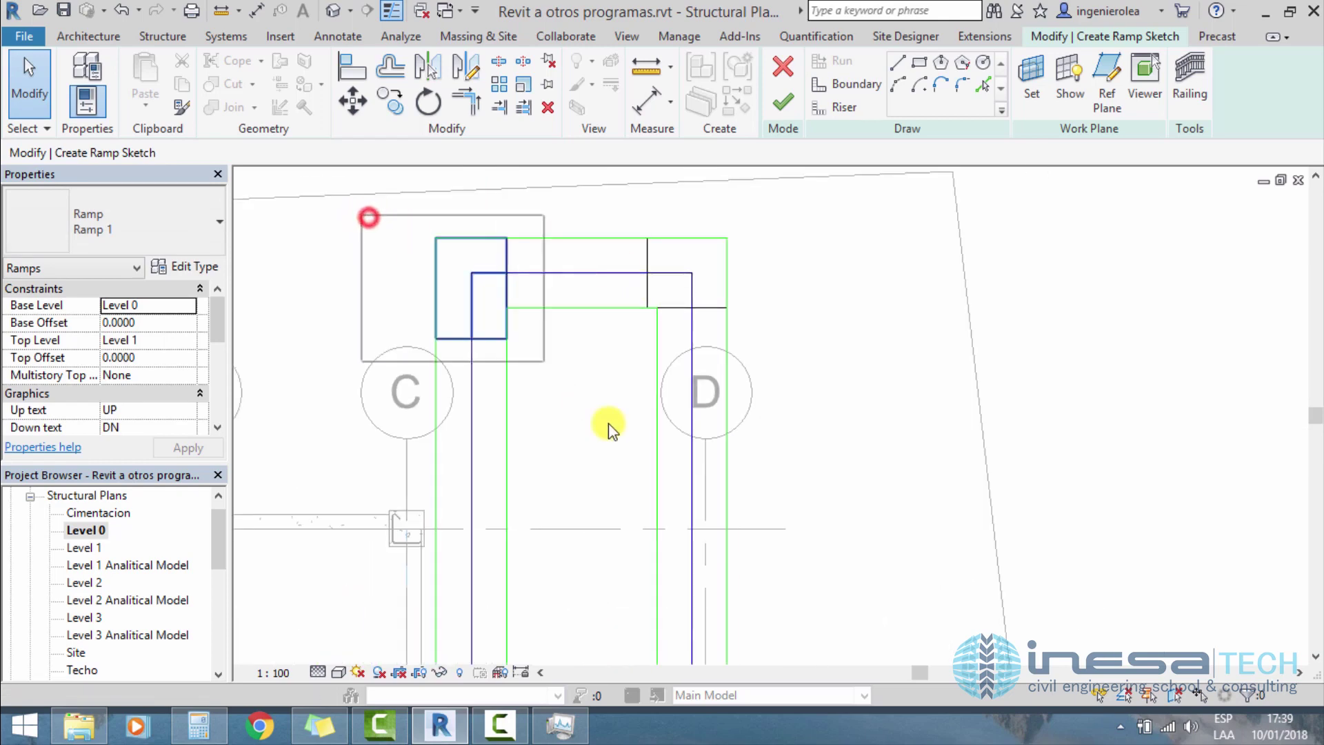
drag(359, 218, 605, 414)
scroll(605, 414, down, 2)
key(Escape)
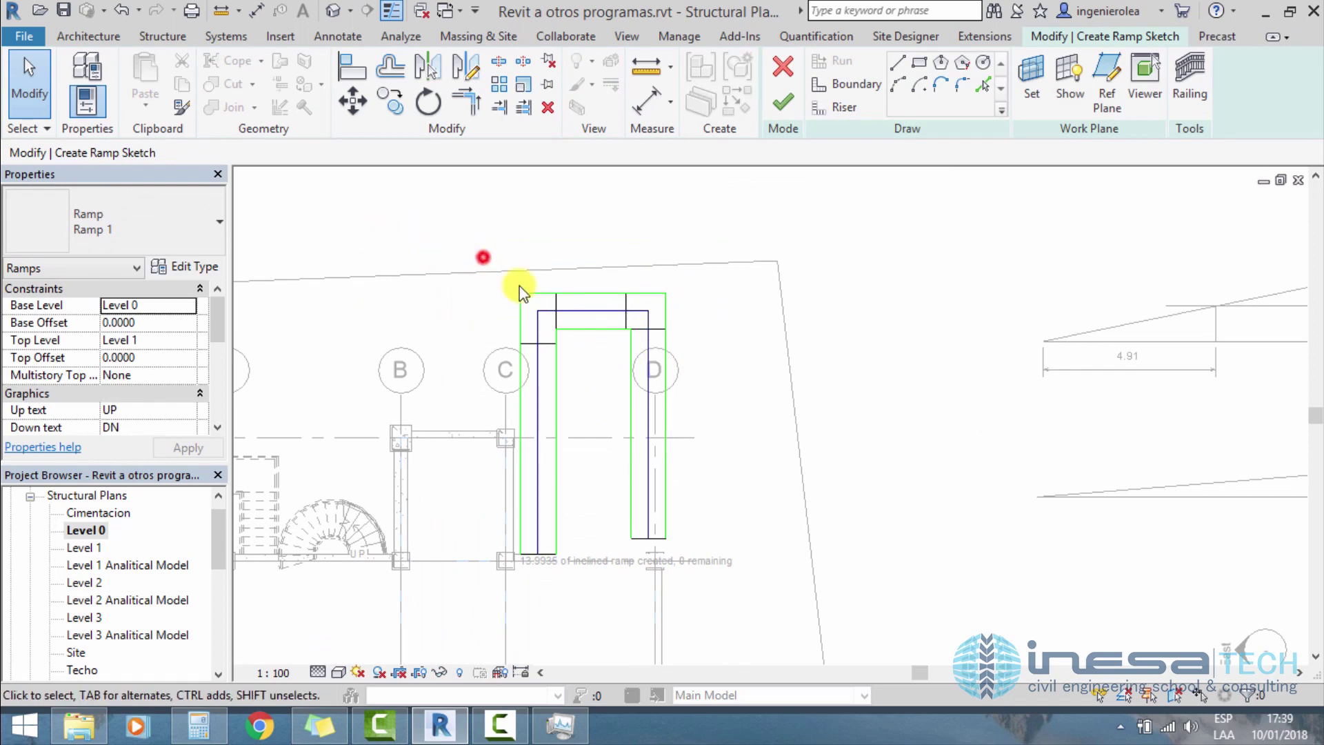
Step: Move the entire ramp sketch so its corner meets the column corner, and finish the ramp
drag(521, 293, 724, 576)
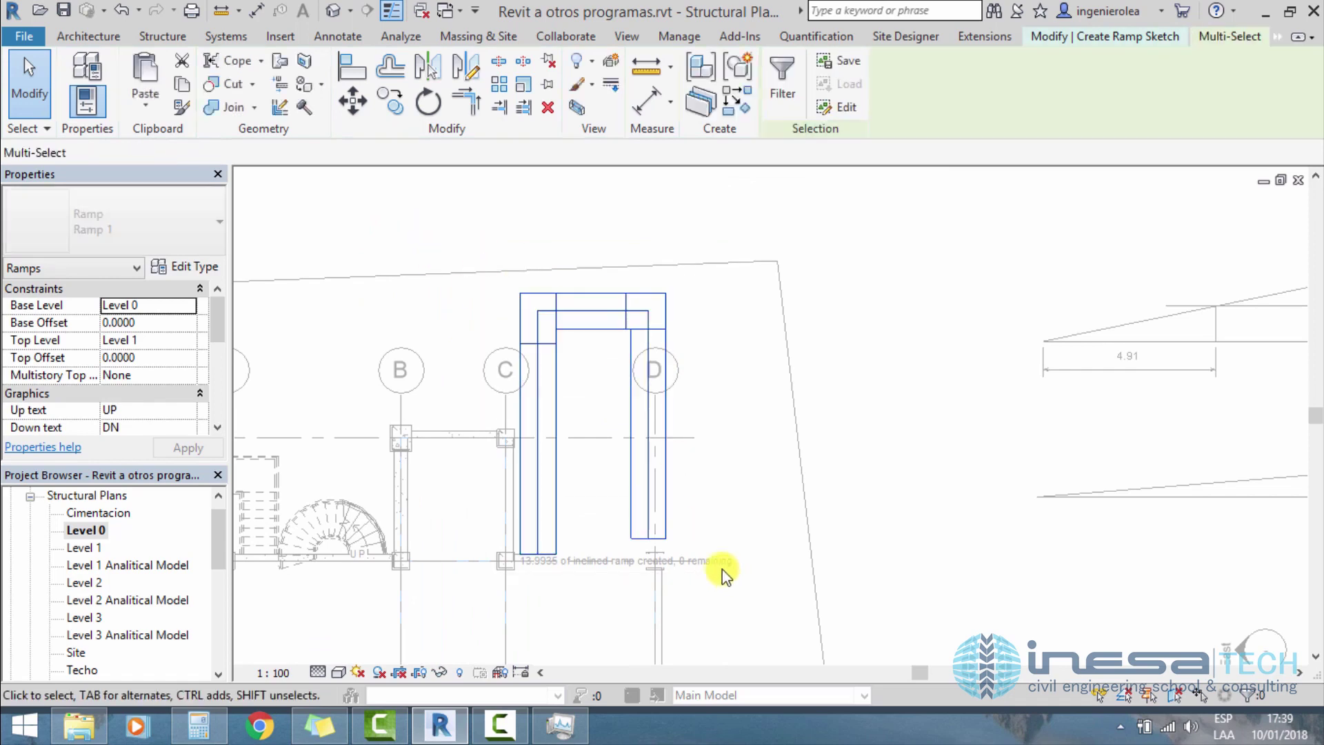
click(353, 102)
scroll(648, 595, up, 2)
scroll(684, 447, up, 3)
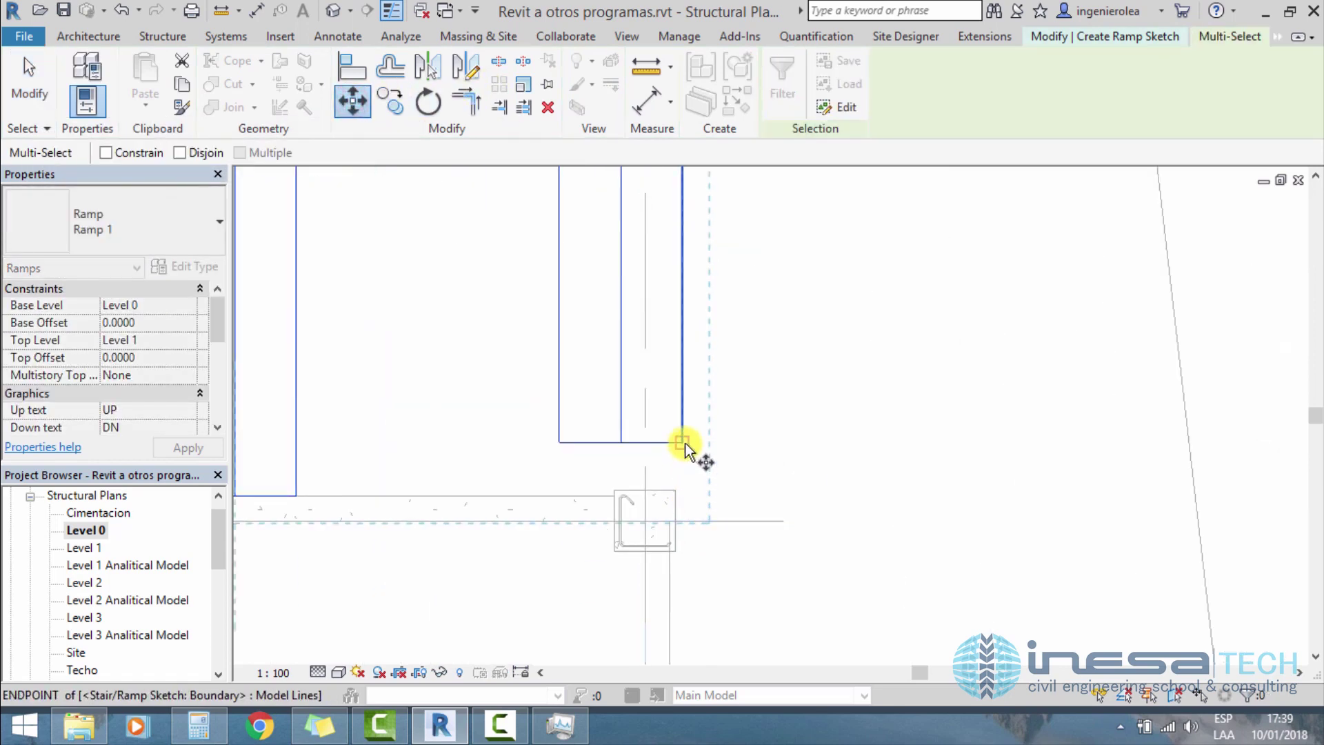
click(685, 447)
click(607, 503)
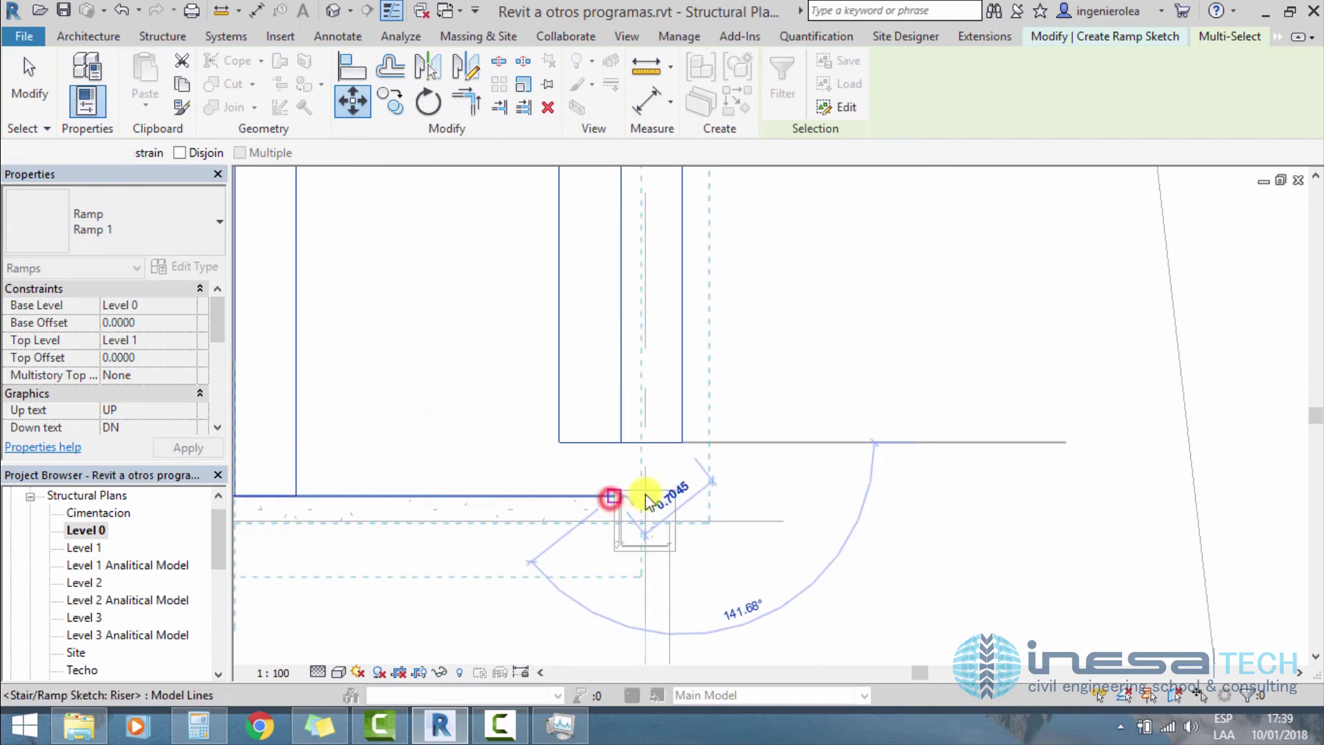
scroll(793, 402, down, 3)
key(Escape)
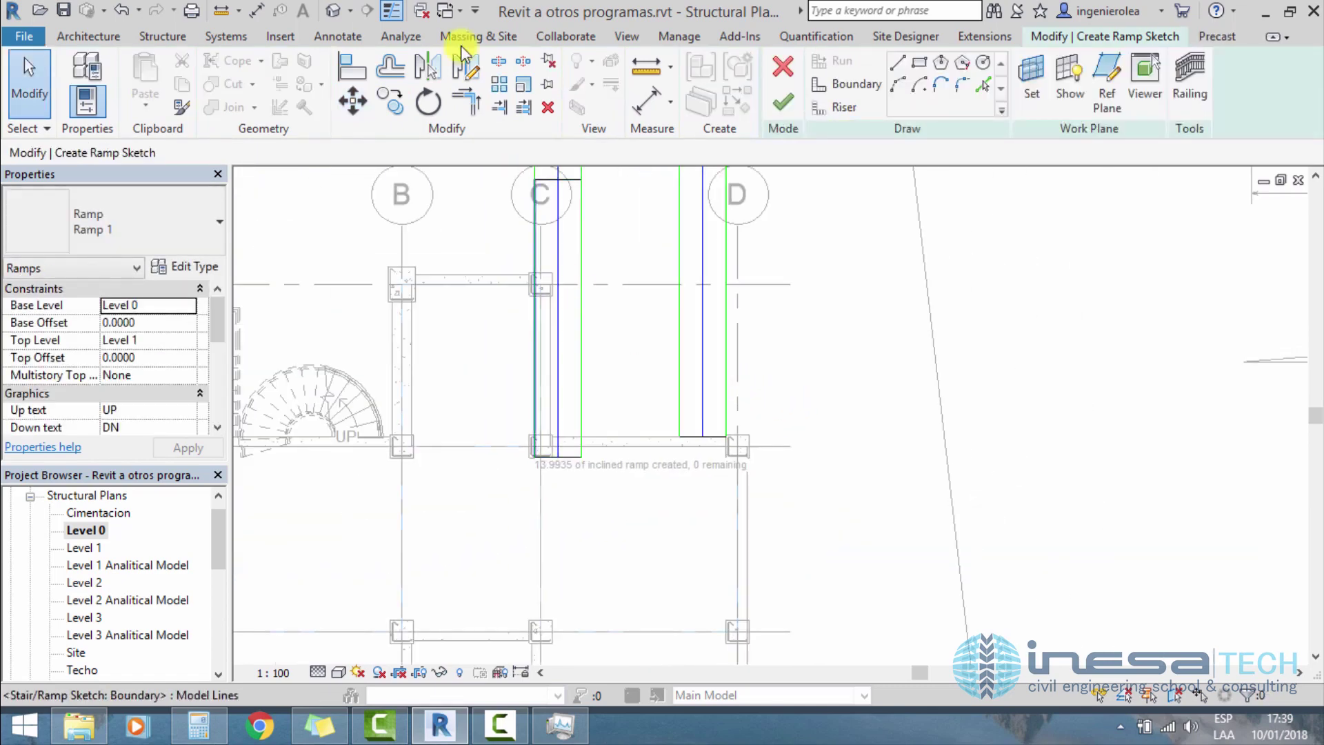
click(783, 102)
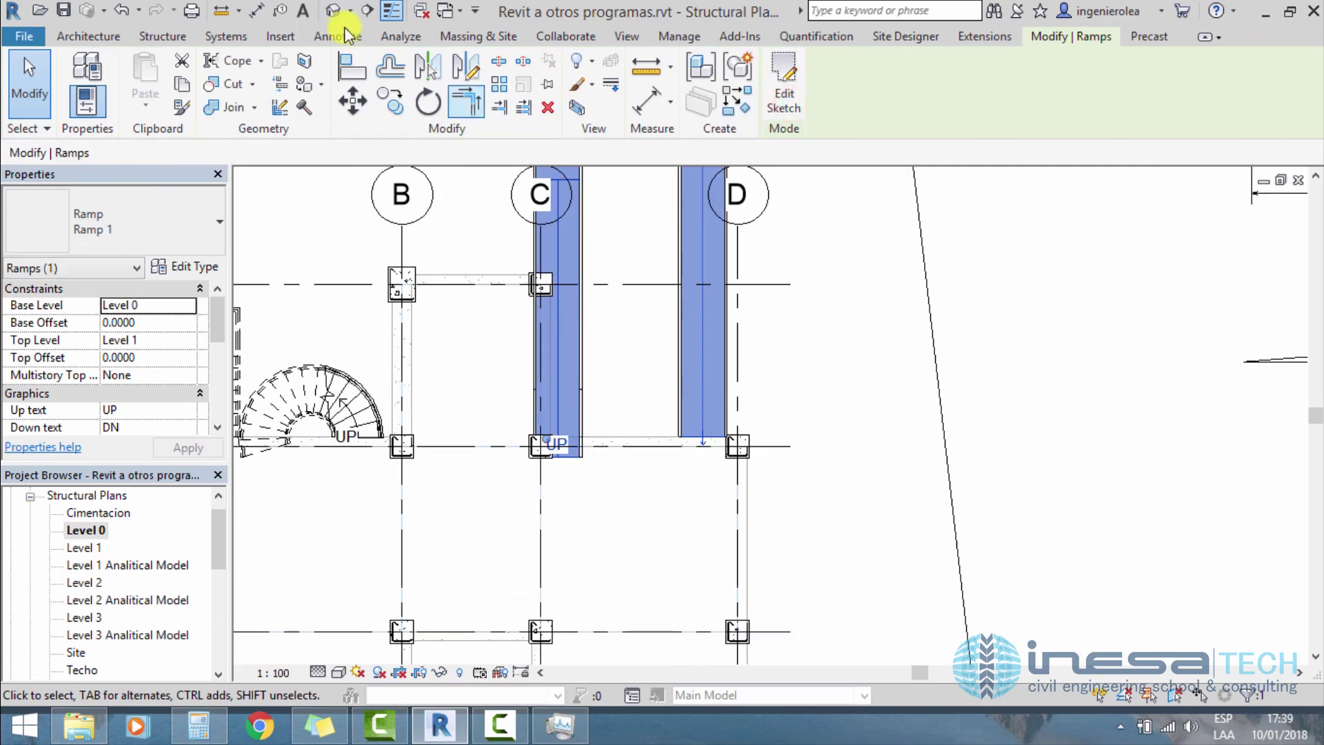
Step: Open the default 3D view and orbit around the two-run ramp, its landing and railings
click(332, 10)
mouse_move(982, 394)
shift+middle_down()
mouse_move(836, 467)
mouse_move(779, 562)
shift+middle_up()
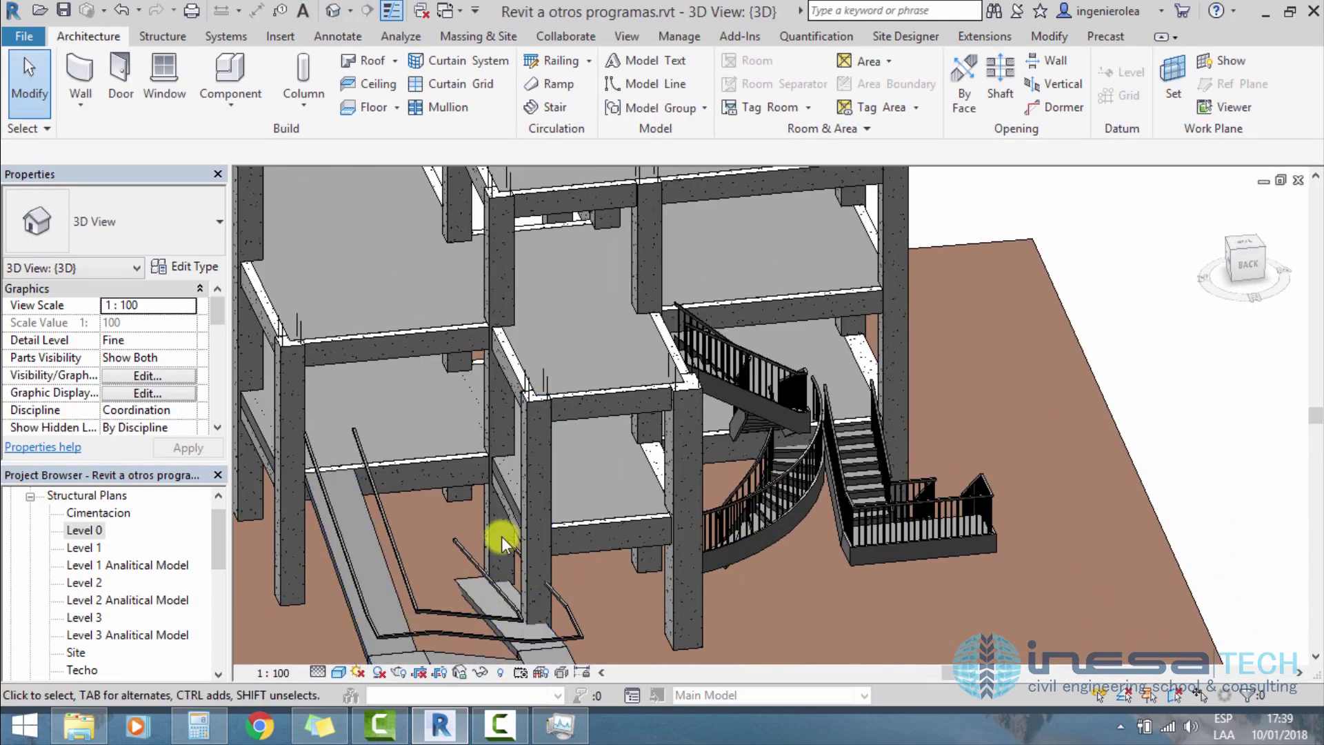
scroll(502, 535, down, 2)
scroll(504, 606, up, 5)
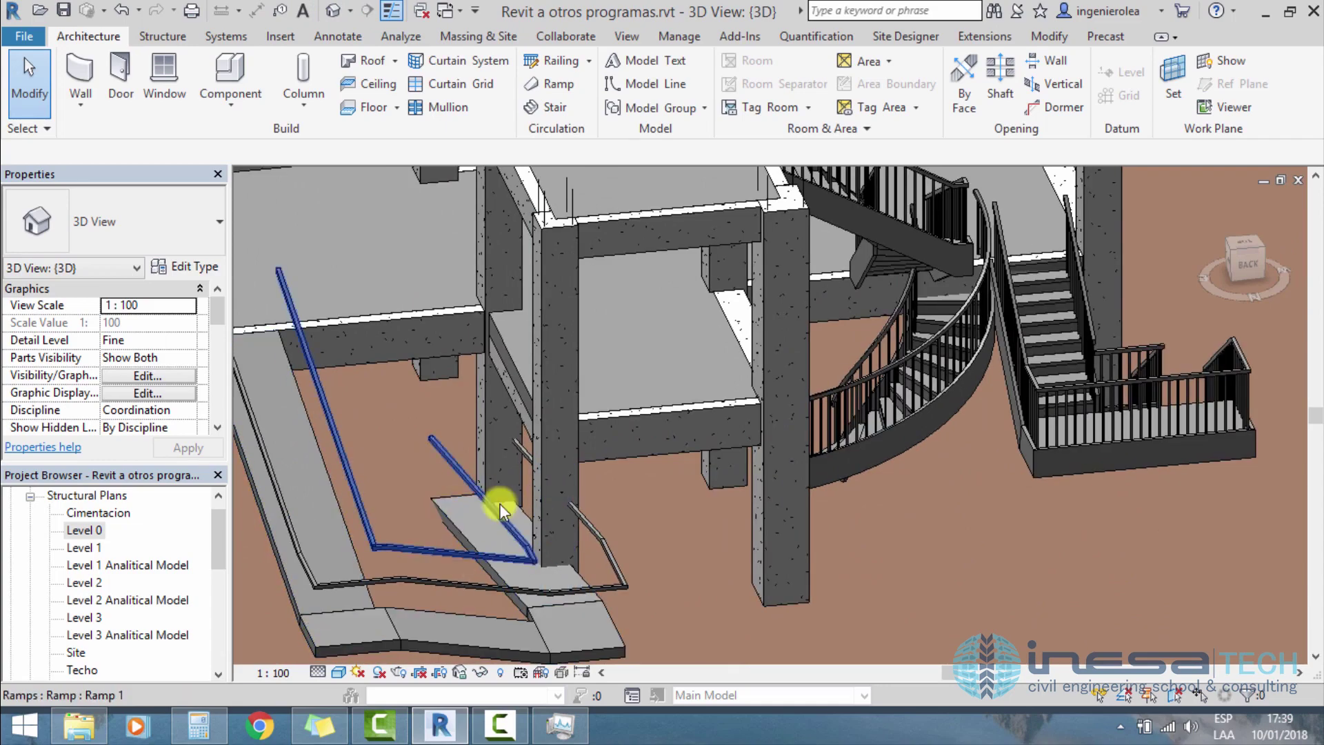
mouse_move(524, 494)
shift+middle_down()
mouse_move(562, 501)
mouse_move(516, 535)
shift+middle_up()
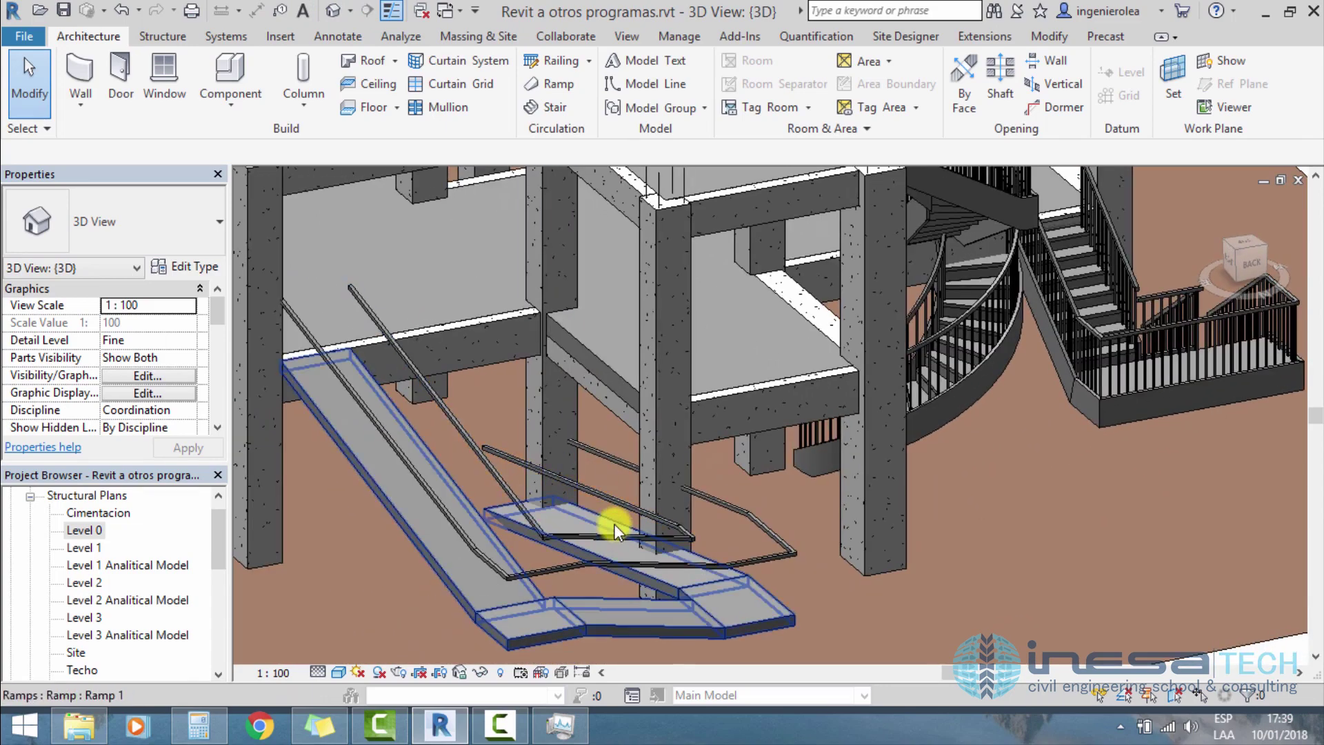
mouse_move(614, 514)
shift+middle_down()
mouse_move(587, 535)
mouse_move(613, 534)
mouse_move(717, 436)
mouse_move(743, 375)
mouse_move(777, 414)
mouse_move(819, 348)
mouse_move(970, 379)
shift+middle_up()
mouse_move(990, 503)
shift+middle_down()
mouse_move(797, 614)
mouse_move(602, 531)
shift+middle_up()
mouse_move(611, 458)
shift+middle_down()
mouse_move(630, 487)
mouse_move(599, 469)
shift+middle_up()
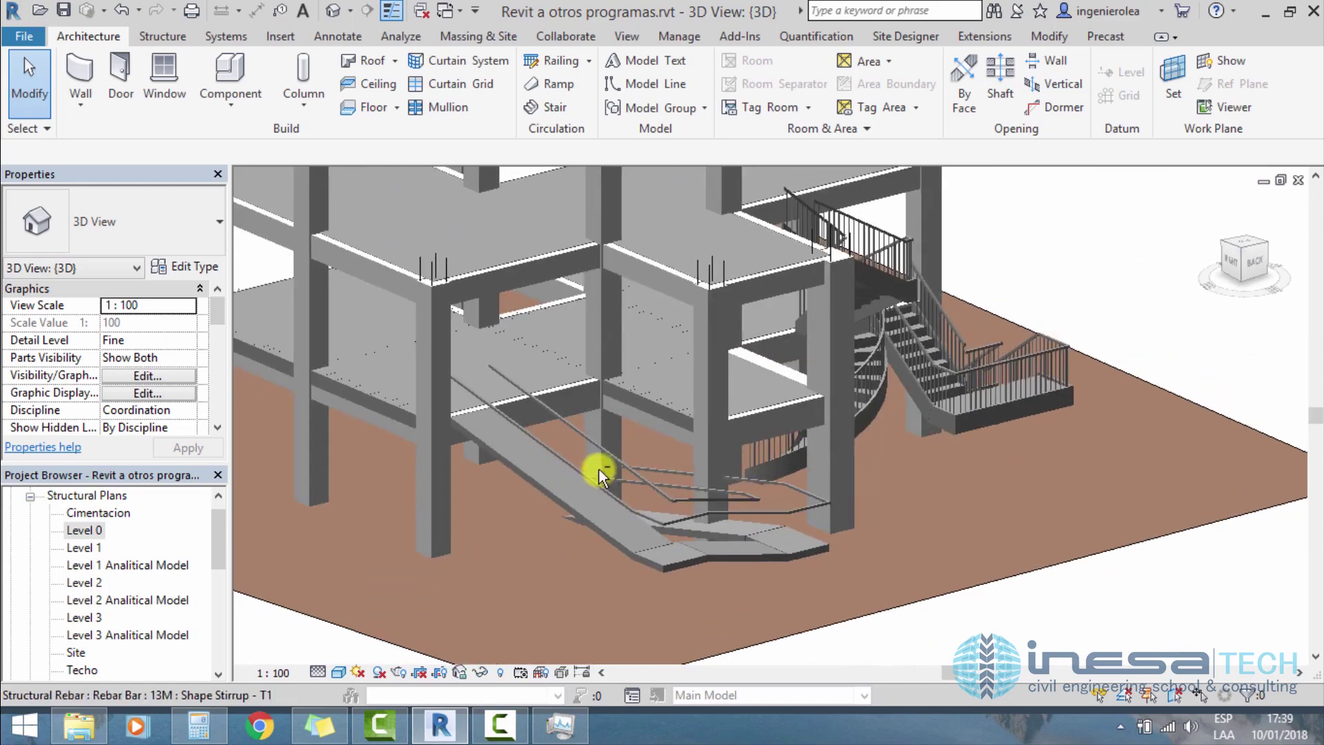
mouse_move(570, 511)
shift+middle_down()
mouse_move(752, 491)
mouse_move(713, 476)
mouse_move(709, 449)
mouse_move(694, 506)
mouse_move(736, 518)
shift+middle_up()
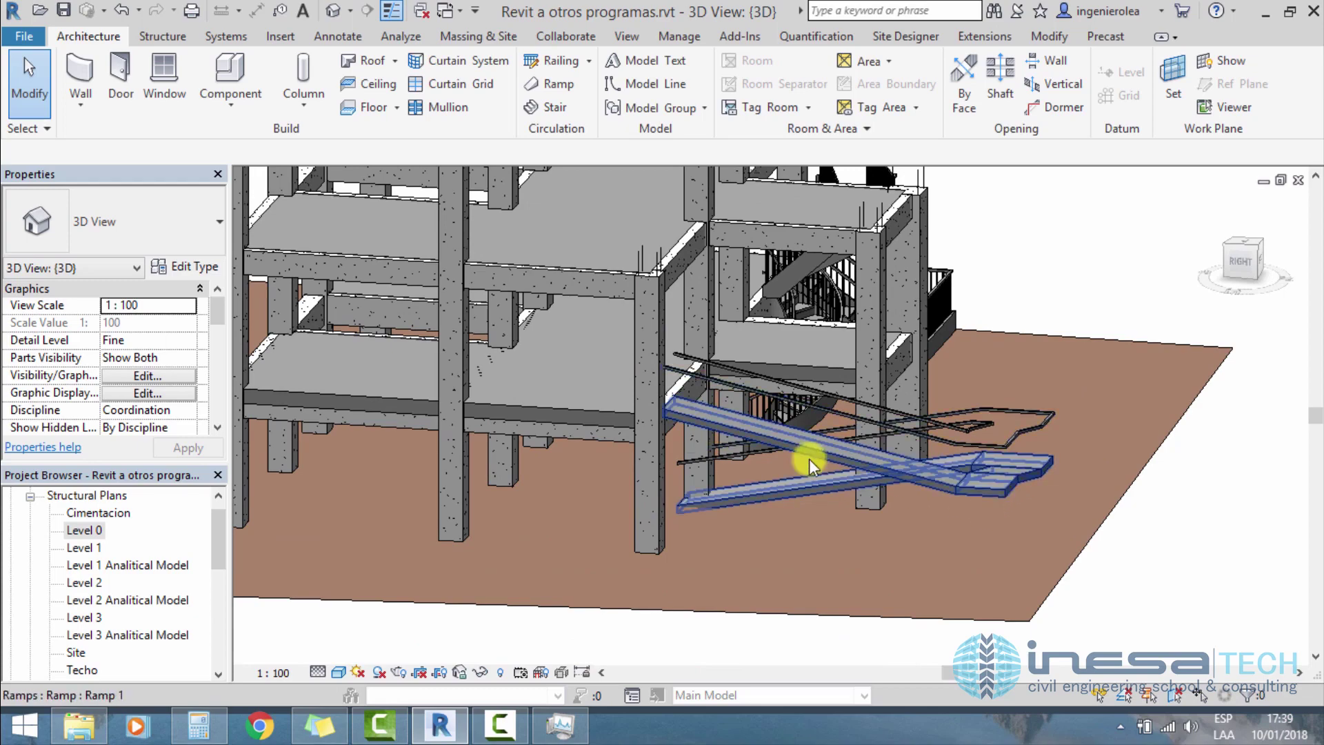
mouse_move(901, 535)
shift+middle_down()
mouse_move(524, 502)
mouse_move(774, 423)
mouse_move(716, 442)
mouse_move(718, 464)
mouse_move(665, 482)
mouse_move(738, 511)
shift+middle_up()
scroll(780, 522, up, 3)
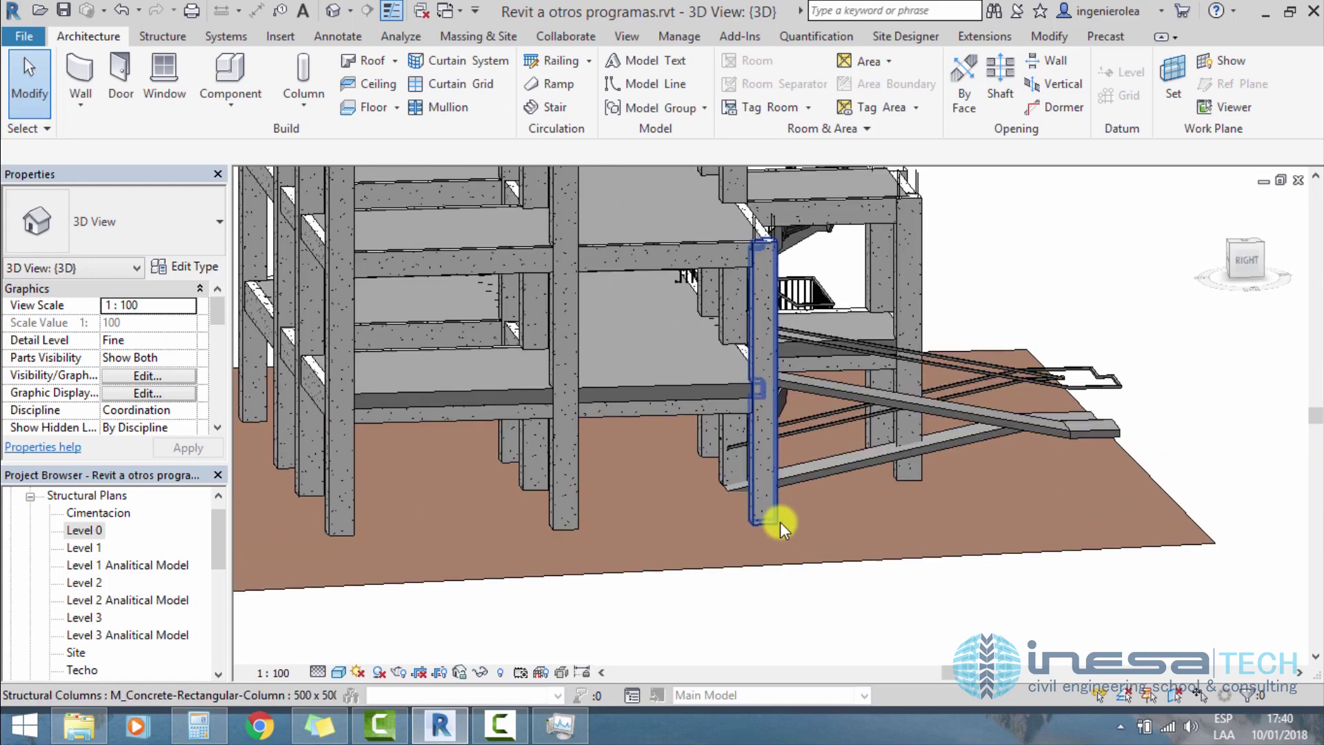
scroll(780, 521, down, 3)
mouse_move(904, 508)
shift+middle_down()
mouse_move(717, 520)
mouse_move(675, 439)
shift+middle_up()
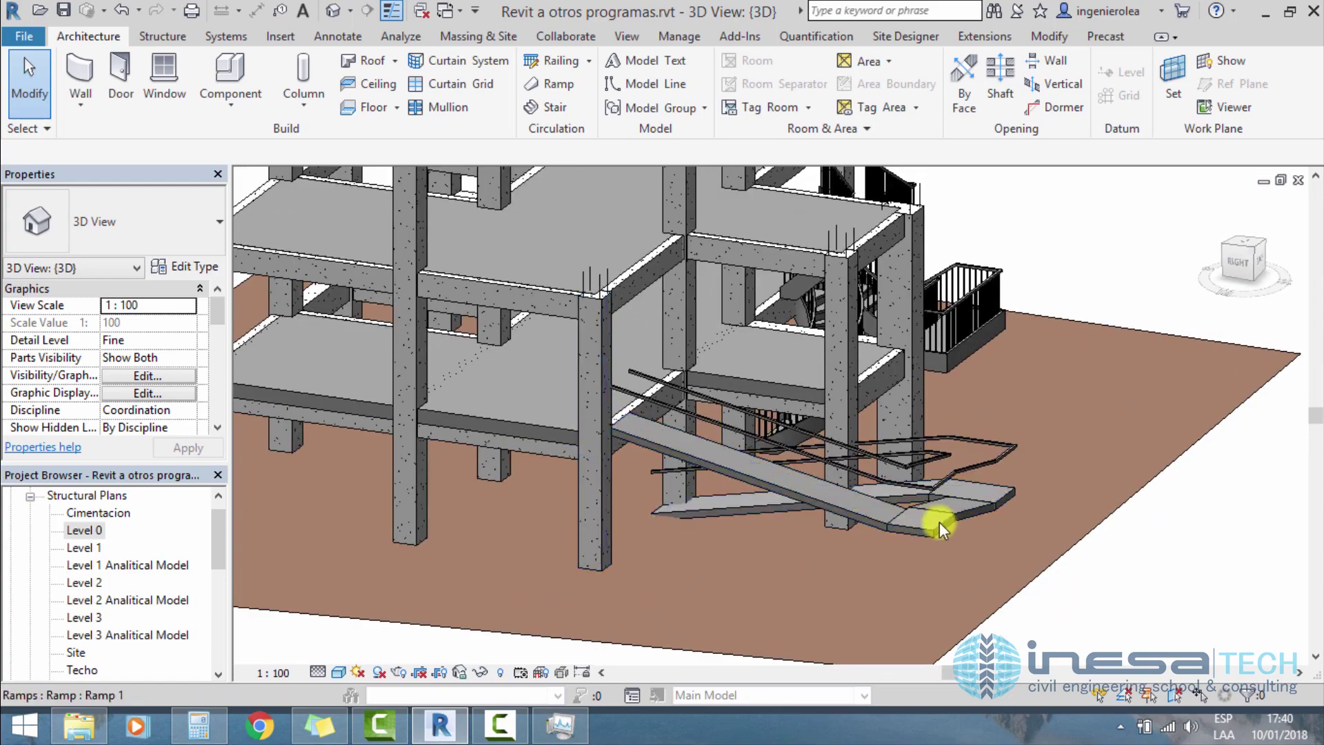
mouse_move(969, 487)
shift+middle_down()
mouse_move(547, 485)
mouse_move(663, 547)
mouse_move(597, 531)
shift+middle_up()
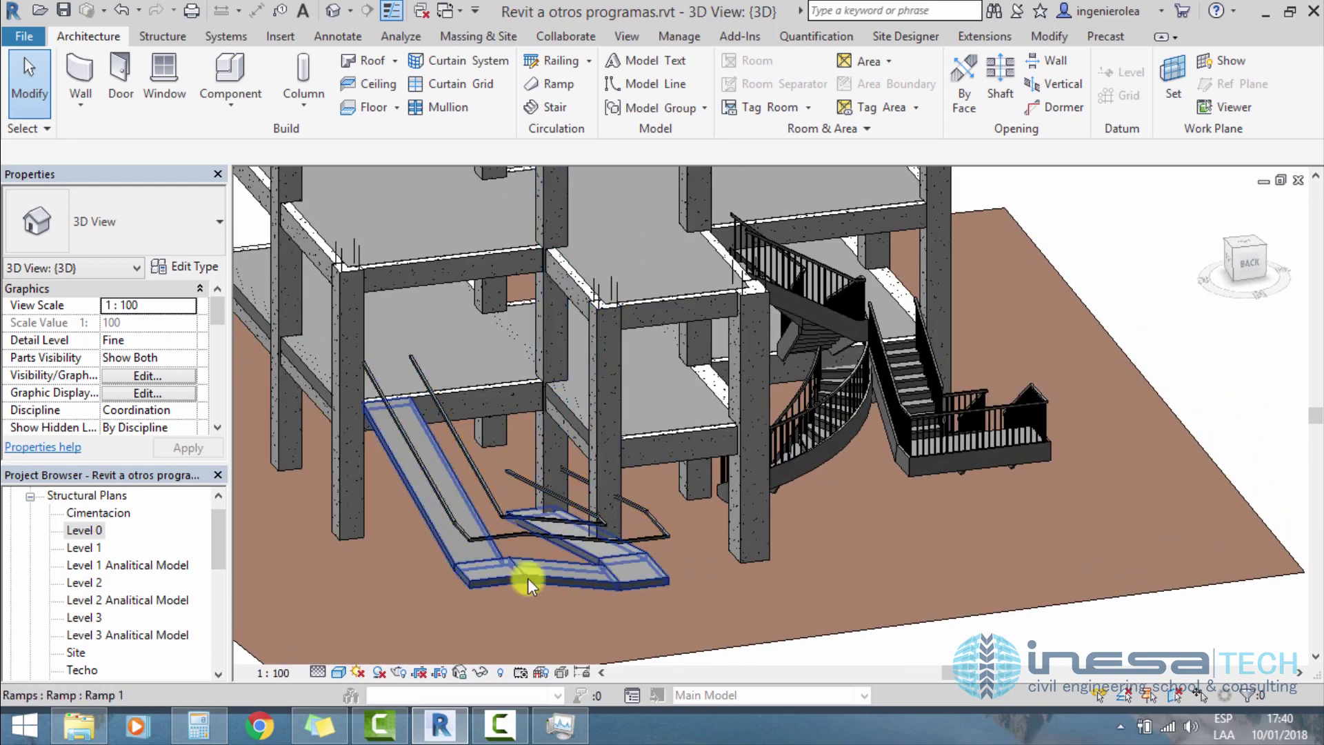
mouse_move(473, 547)
shift+middle_down()
mouse_move(656, 520)
mouse_move(612, 466)
mouse_move(999, 331)
mouse_move(1094, 339)
mouse_move(940, 404)
mouse_move(560, 492)
shift+middle_up()
click(555, 461)
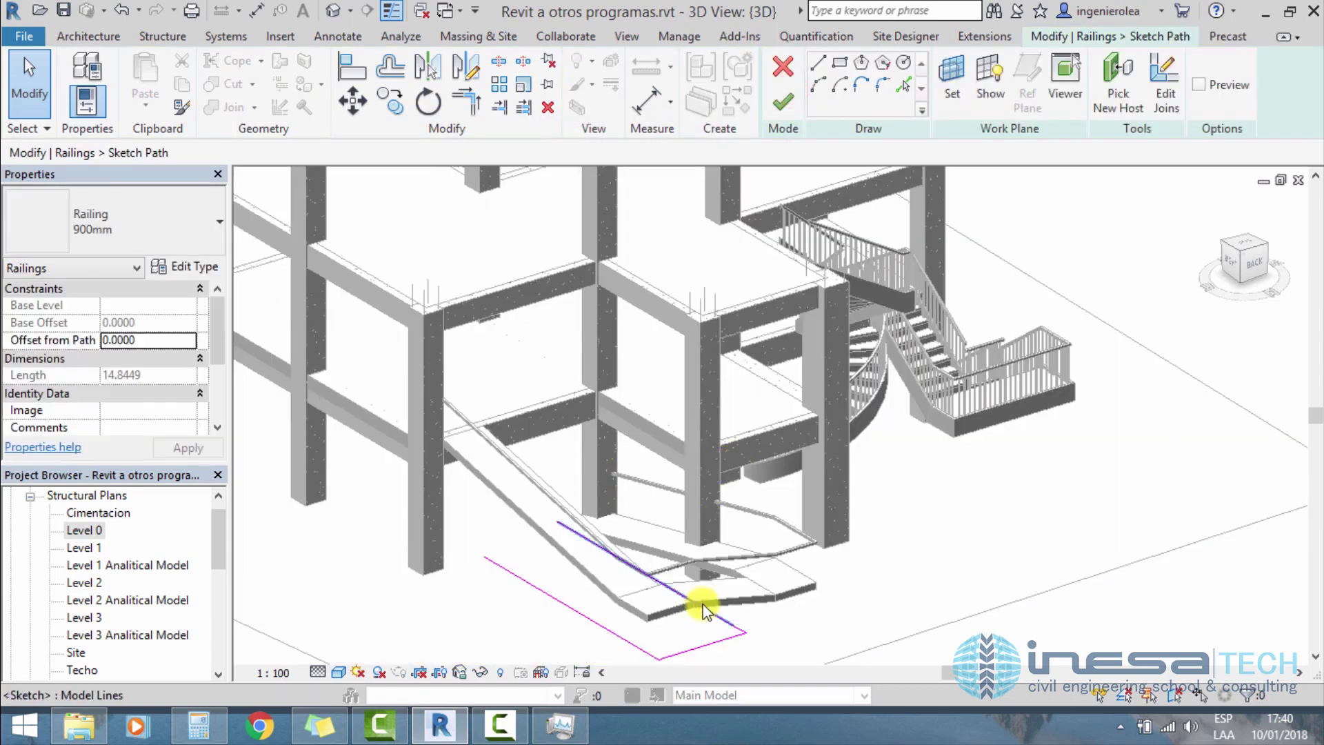
click(782, 102)
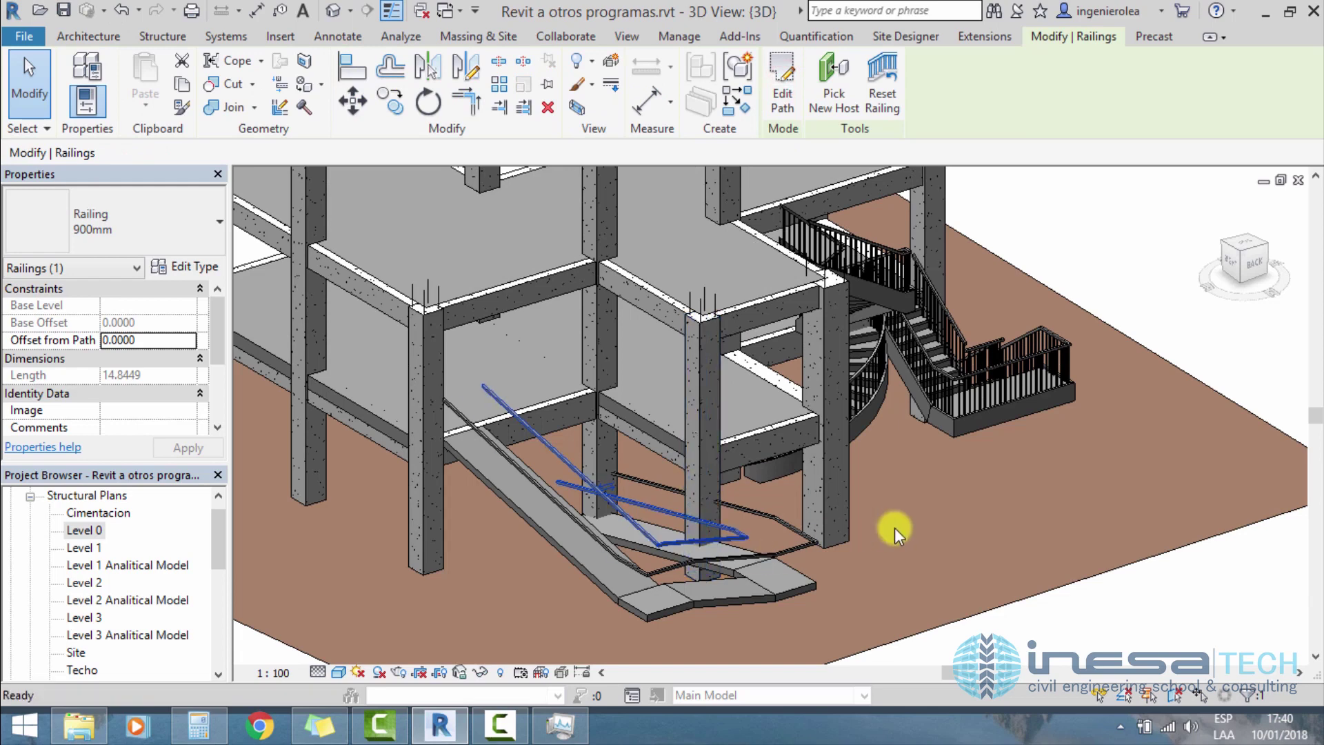
key(Escape)
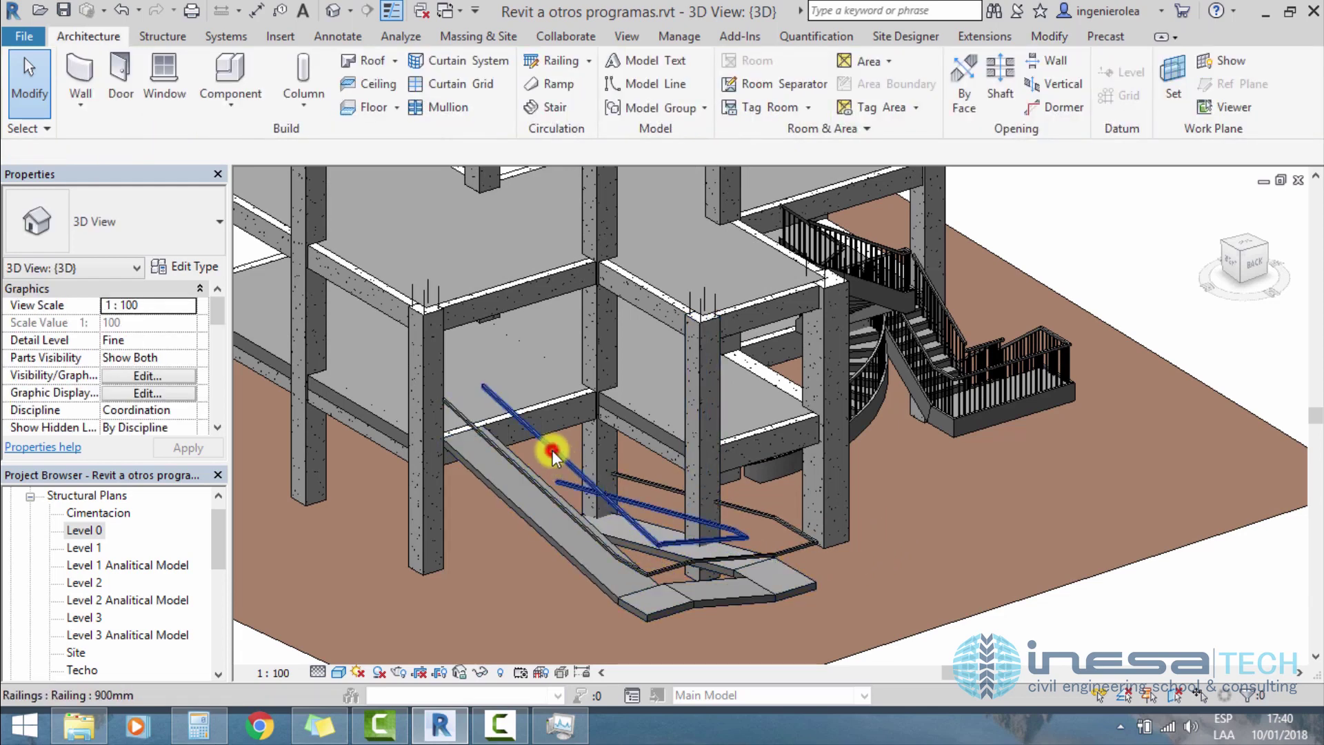
click(551, 452)
key(Escape)
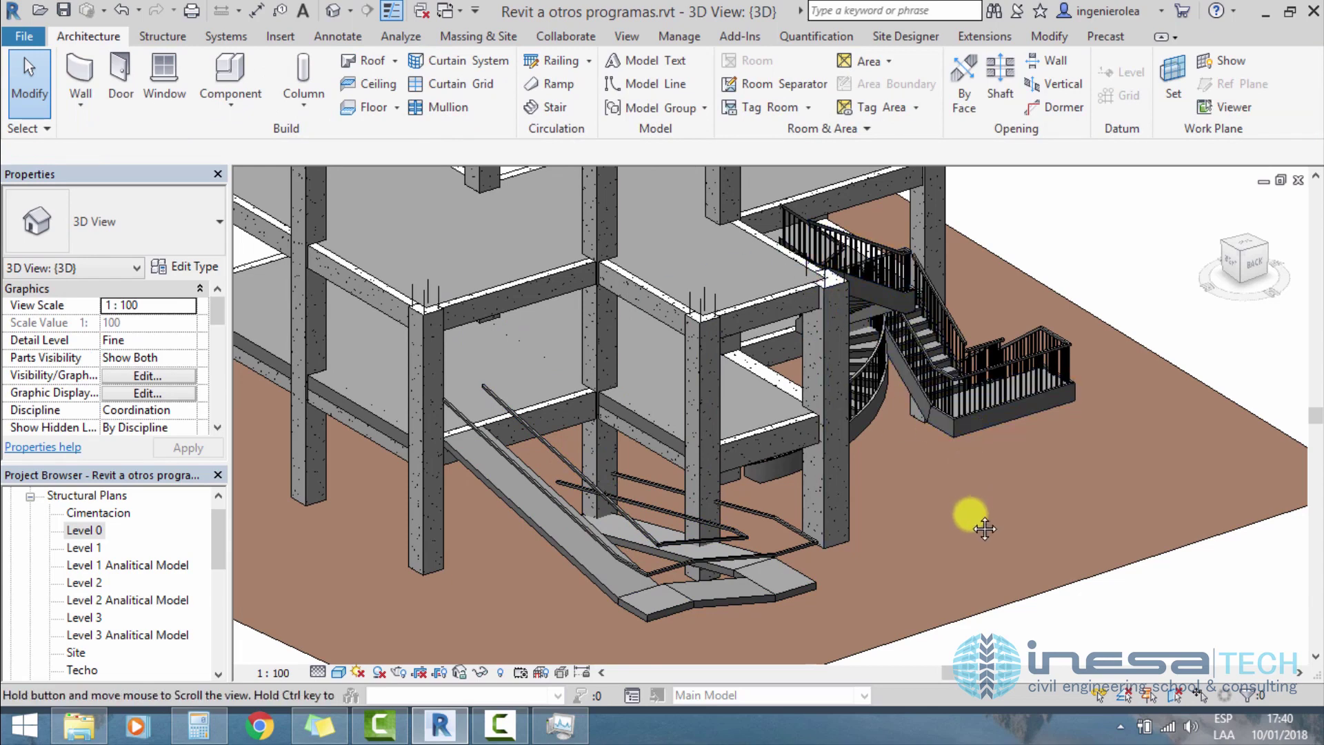
middle_drag(984, 528, 941, 511)
mouse_move(946, 509)
shift+middle_down()
mouse_move(822, 509)
mouse_move(768, 591)
mouse_move(855, 584)
shift+middle_up()
scroll(855, 584, down, 3)
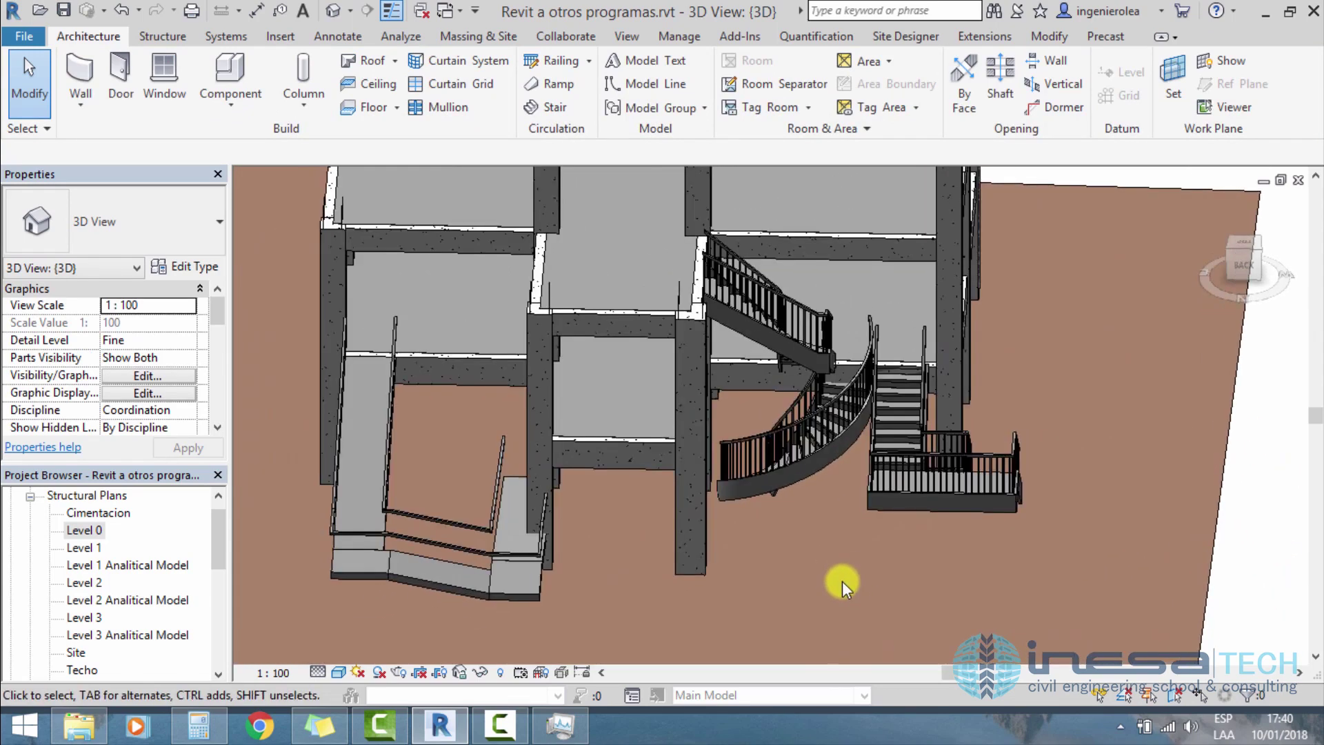